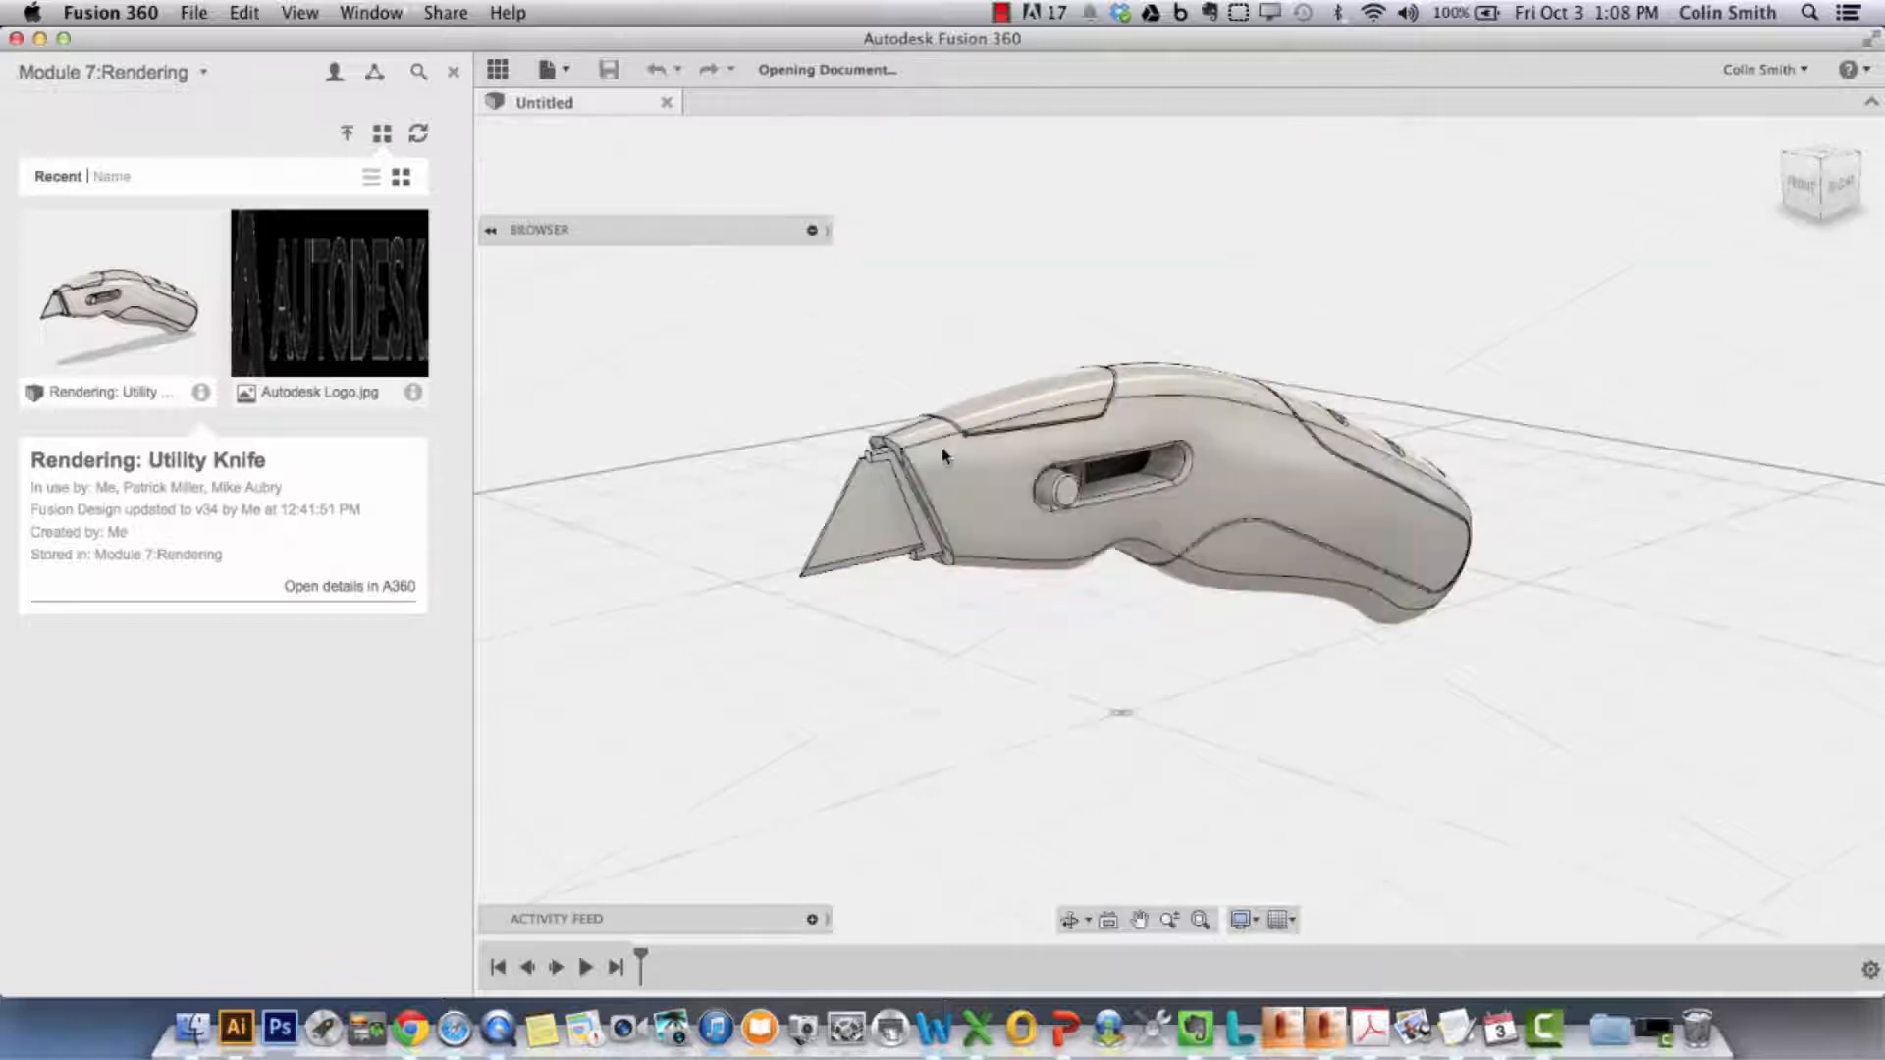
# - Hide the data panel and switch the utility knife design to the Render workspace
pyautogui.click(497, 71)
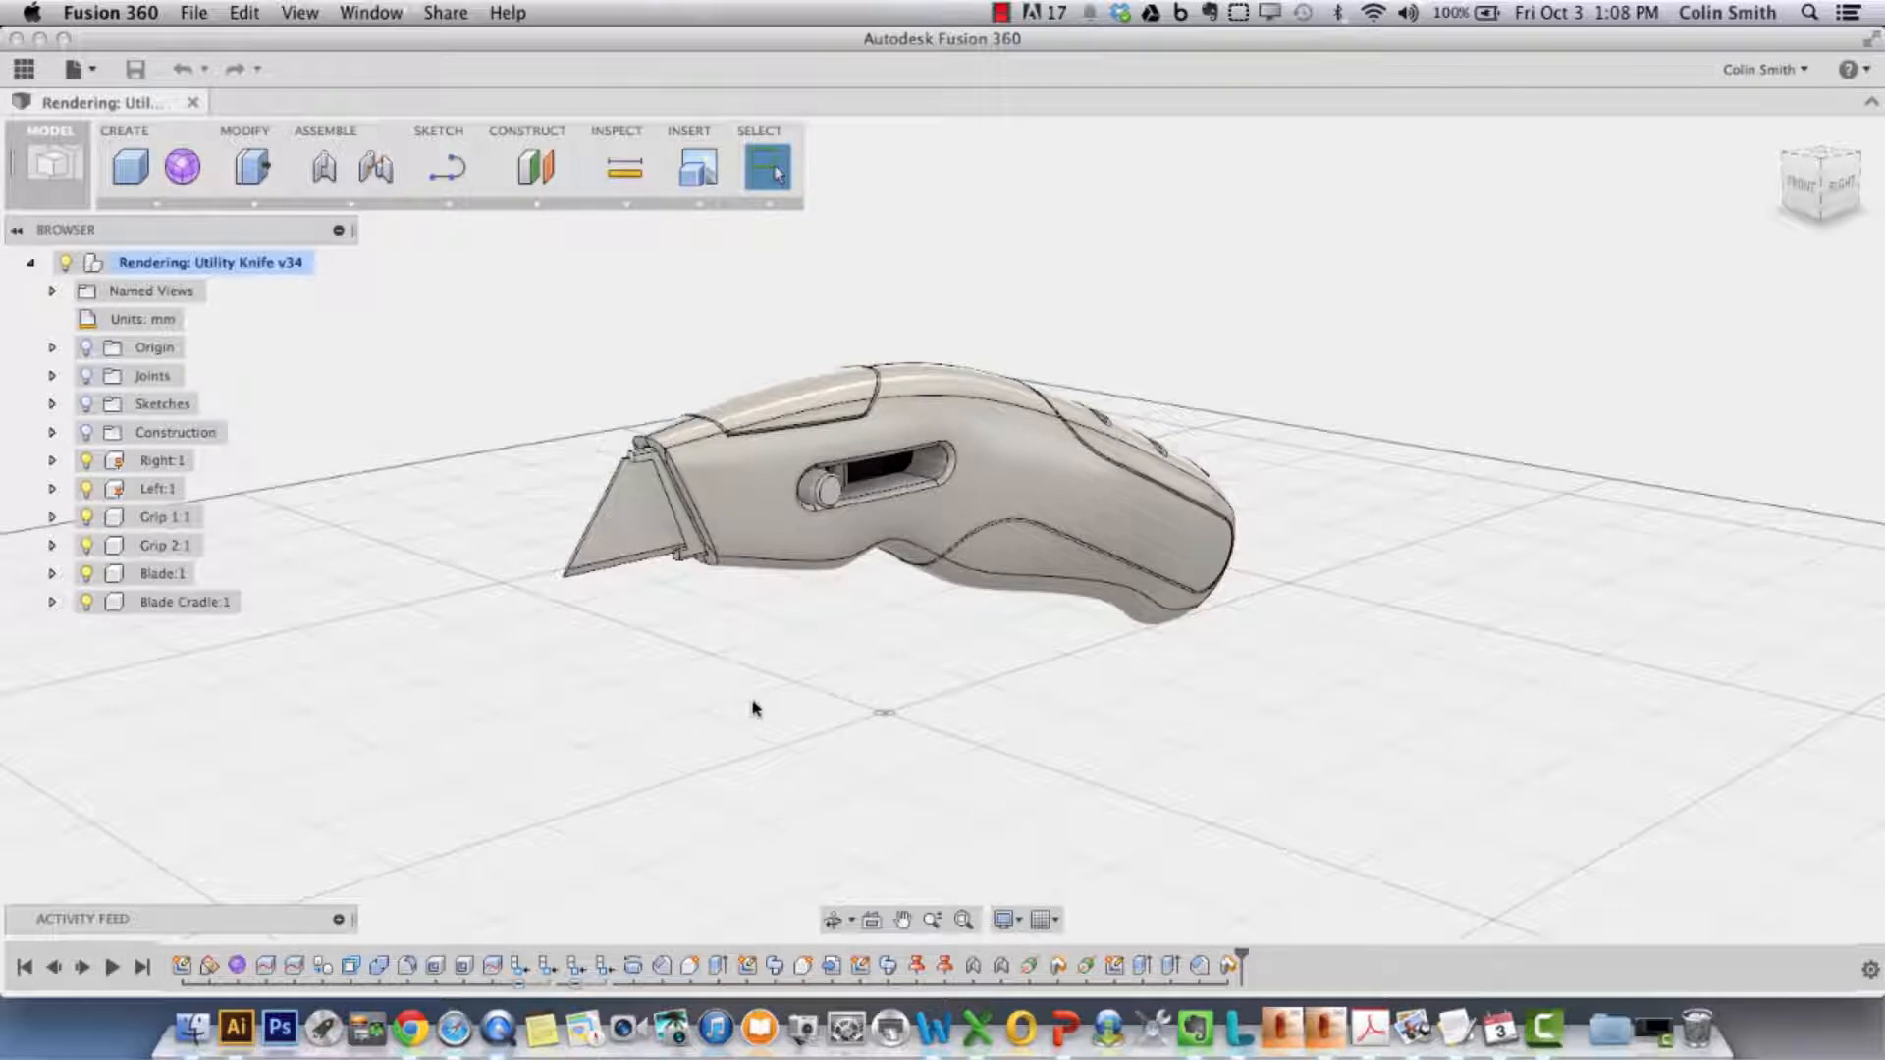
pyautogui.keyDown('shift'); pyautogui.moveTo(758, 723); pyautogui.dragTo(778, 716, button='middle'); pyautogui.keyUp('shift')
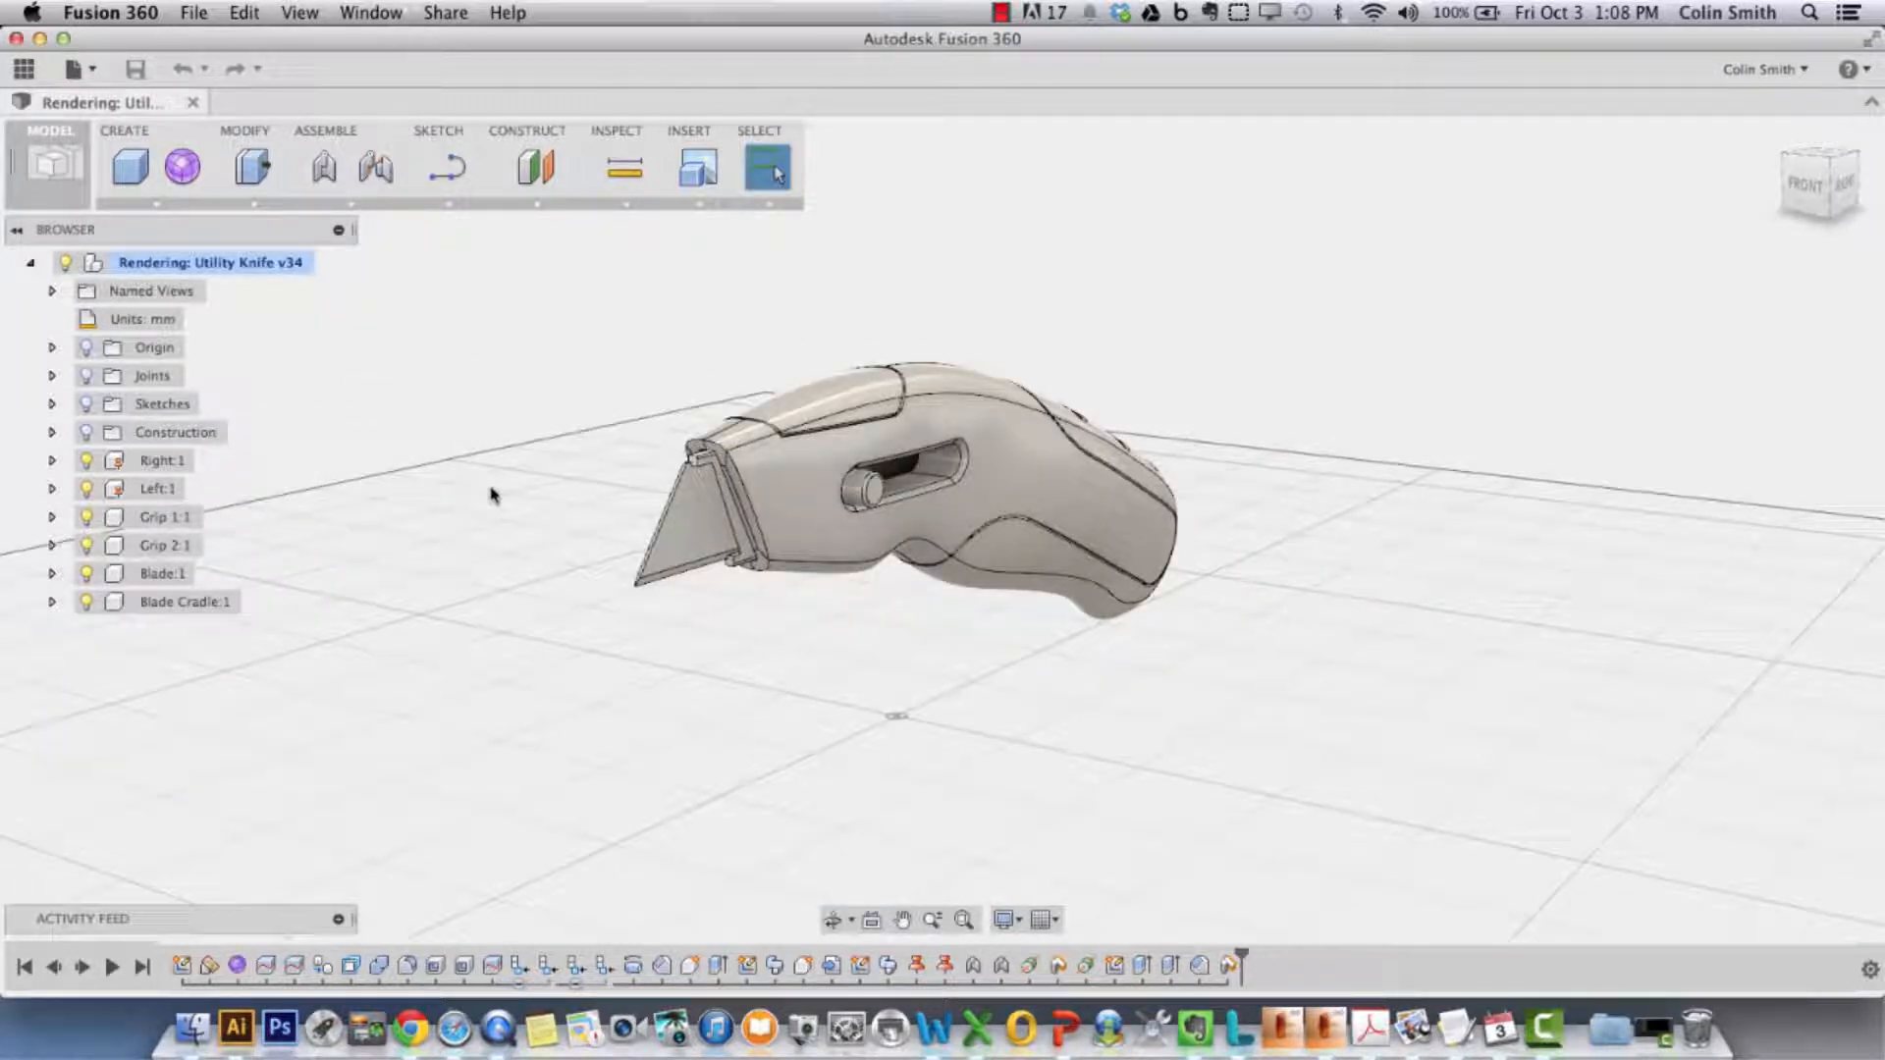
pyautogui.click(46, 168)
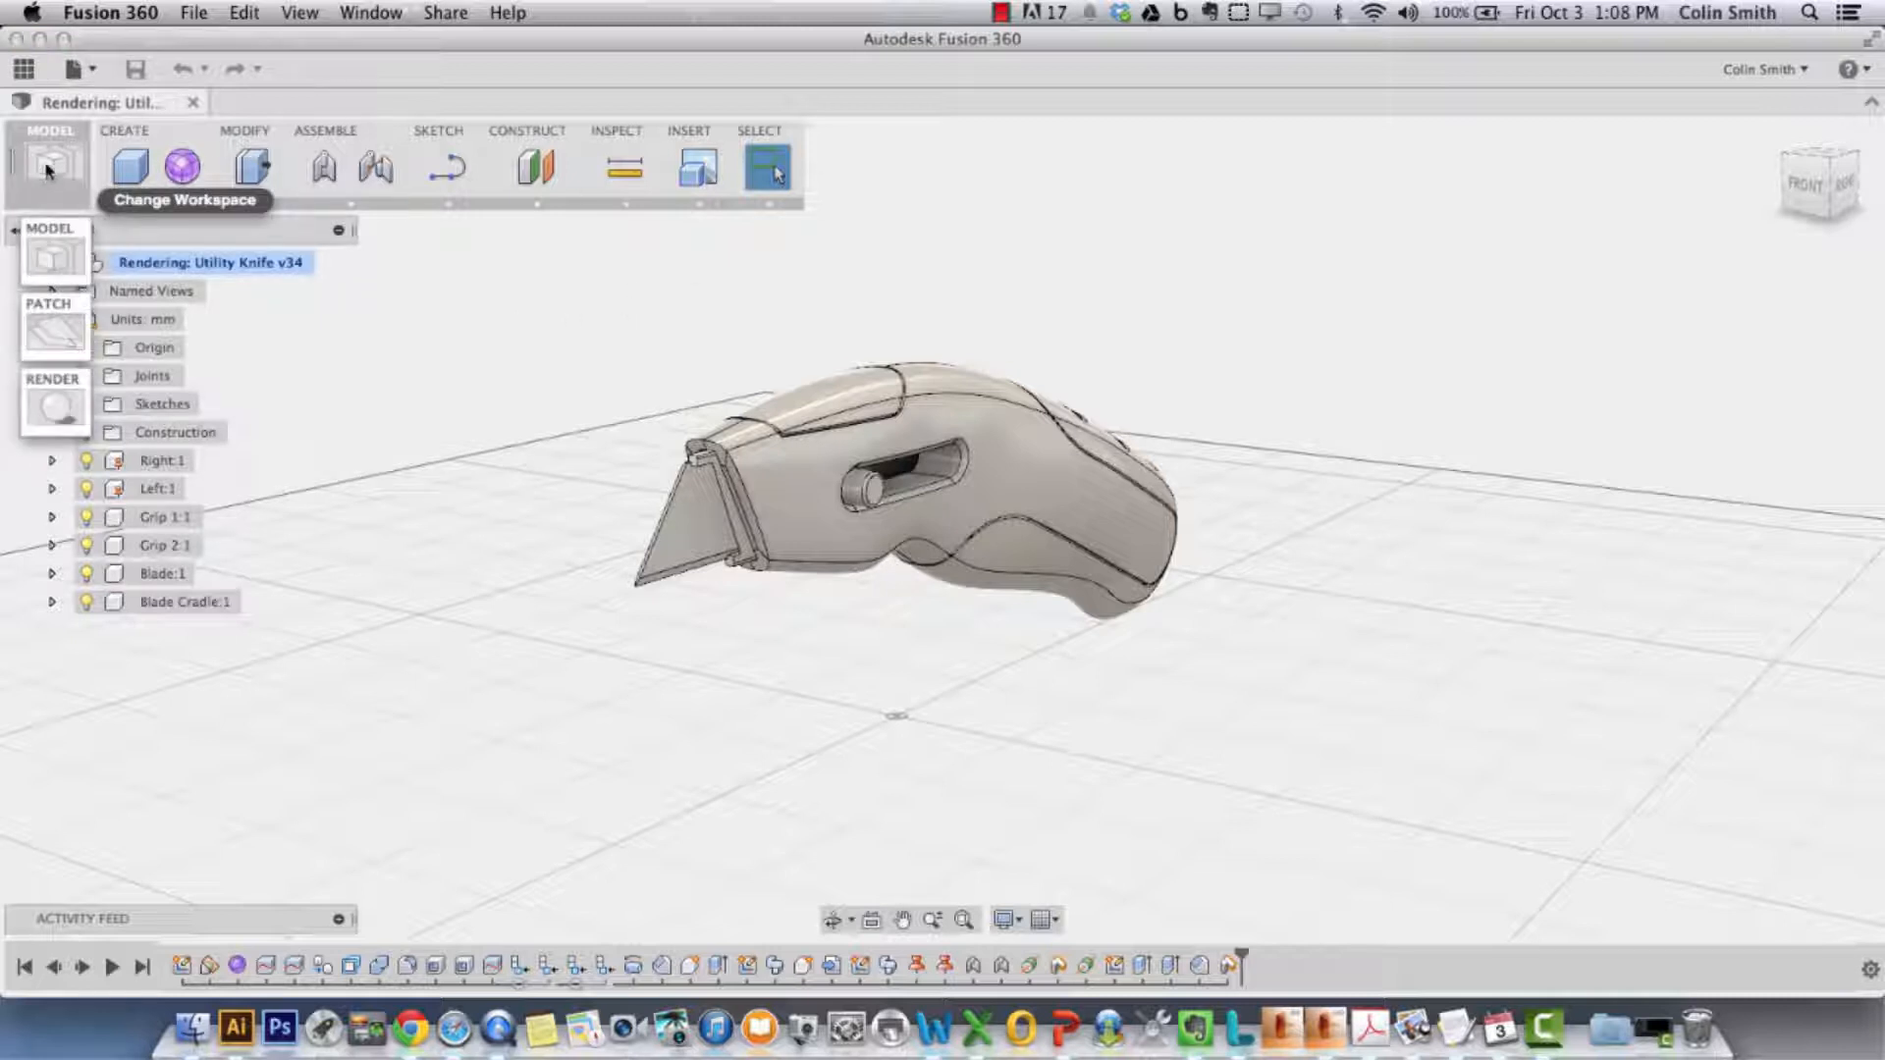
pyautogui.click(55, 407)
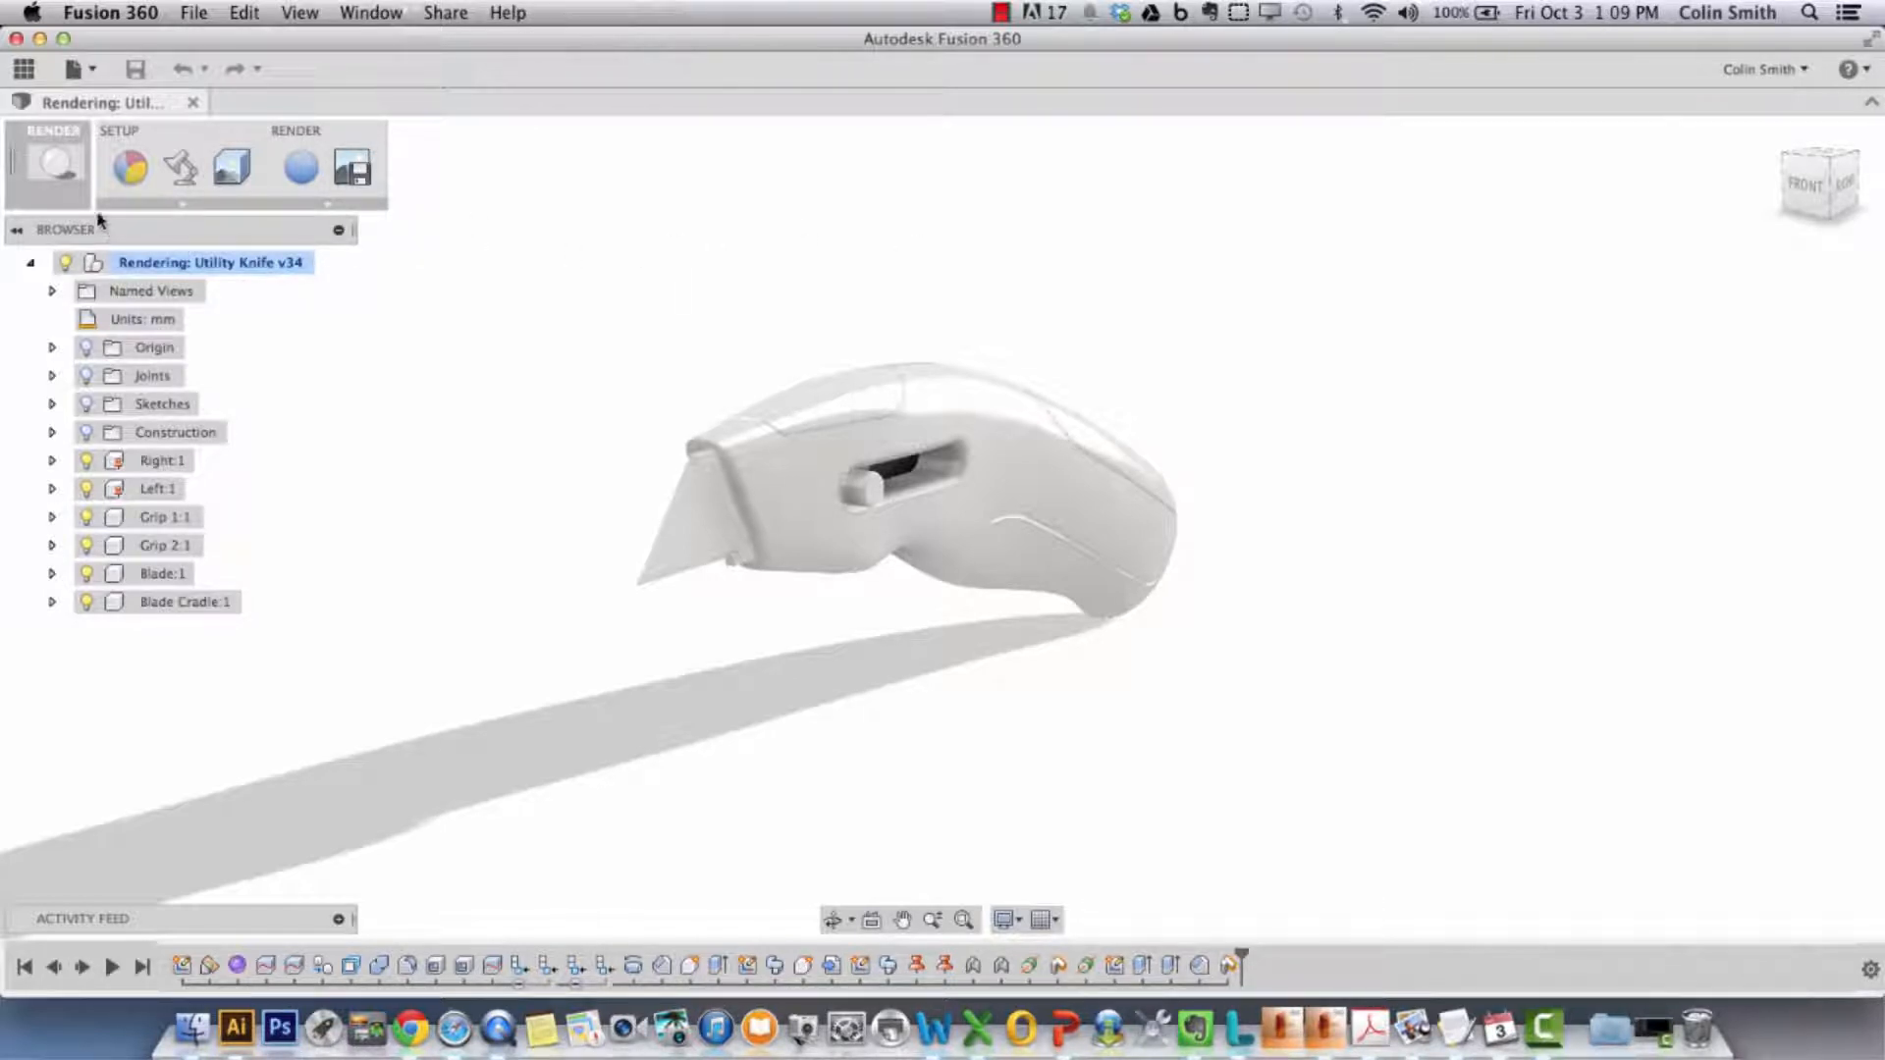
pyautogui.click(119, 184)
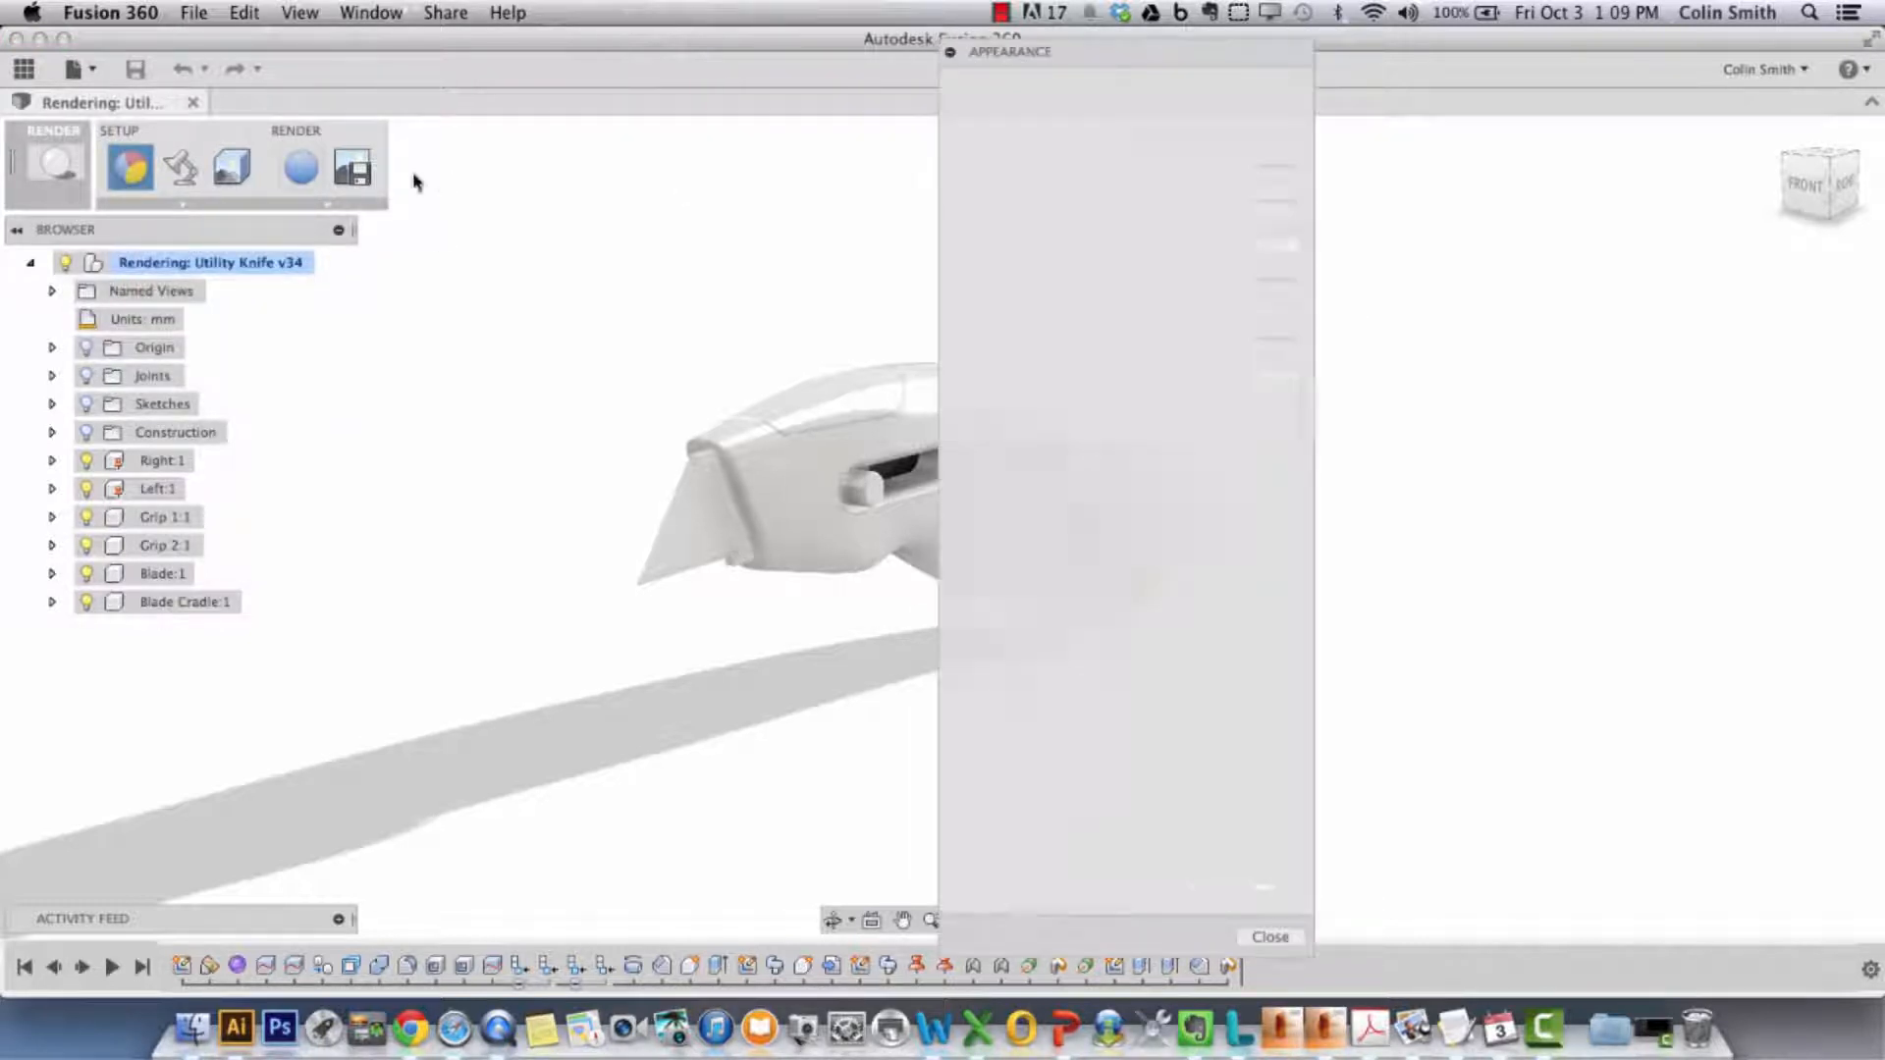
pyautogui.moveTo(1127, 43); pyautogui.dragTo(1611, 191)
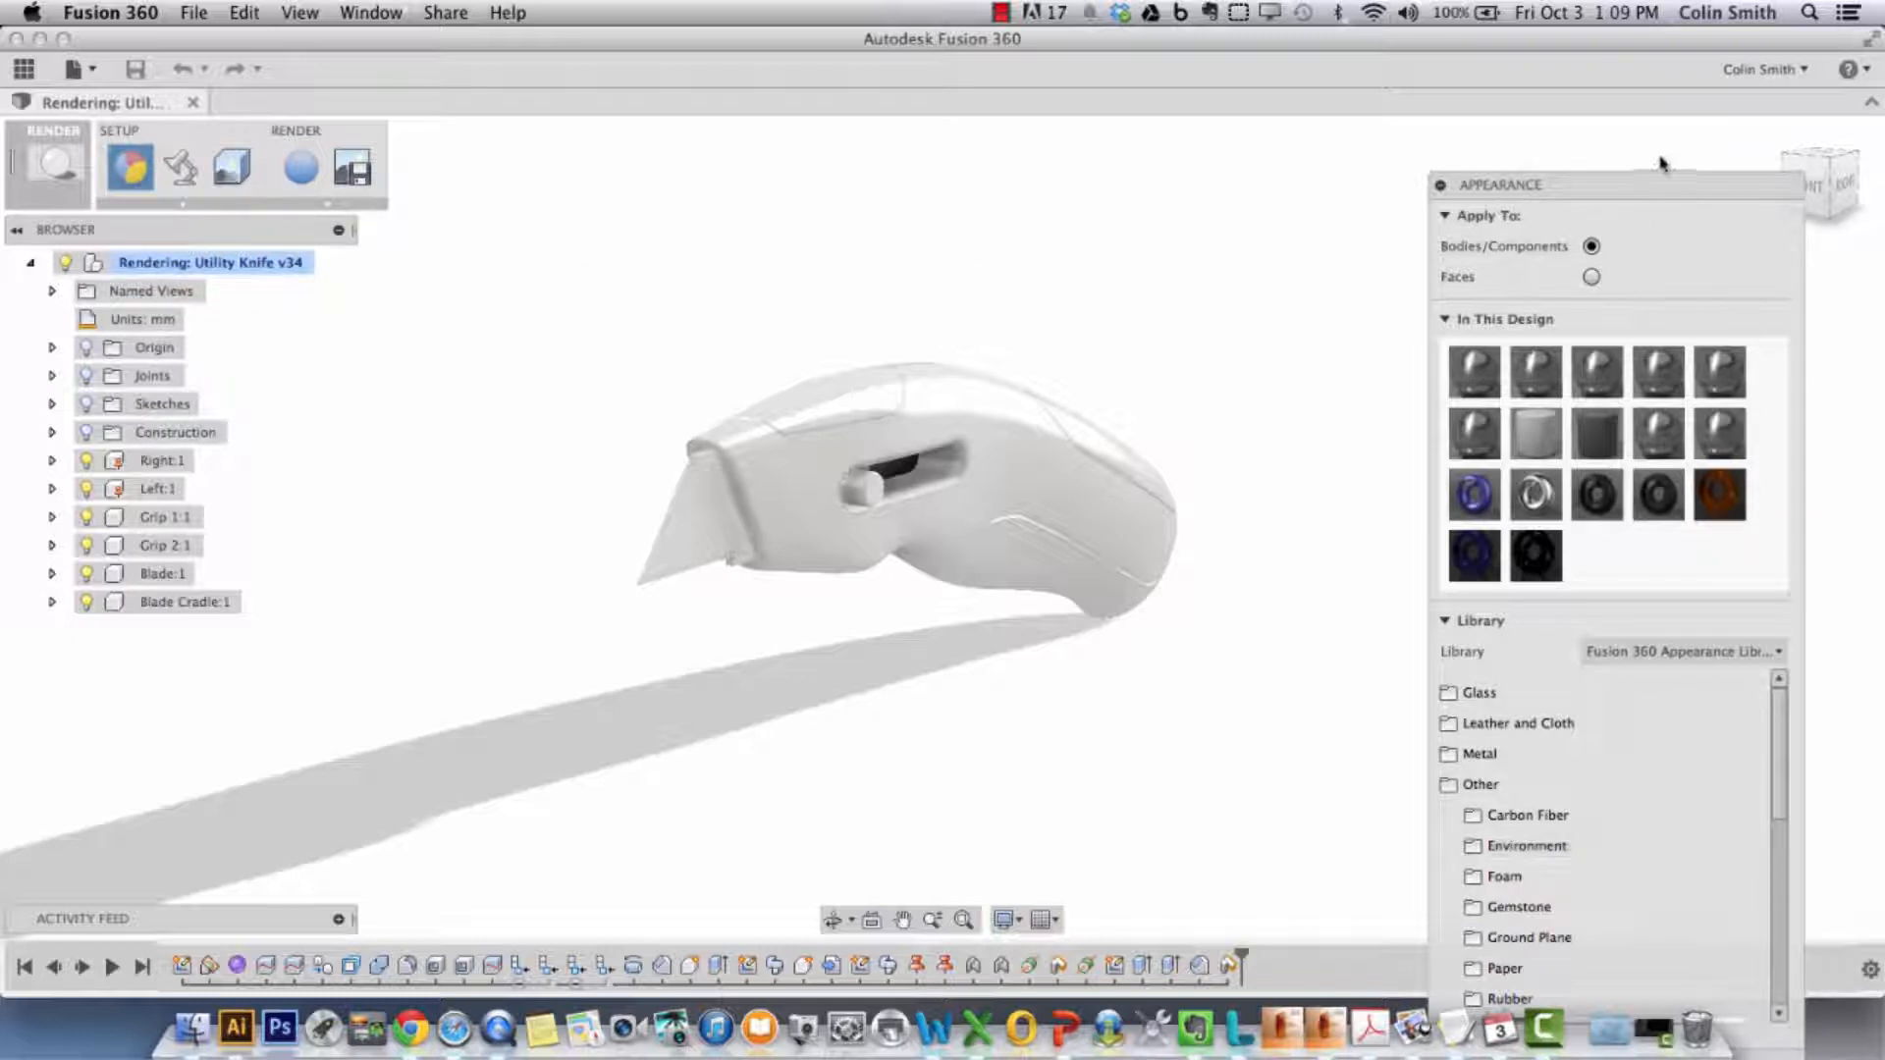
pyautogui.moveTo(1669, 184); pyautogui.dragTo(1637, 89)
pyautogui.click(1716, 972)
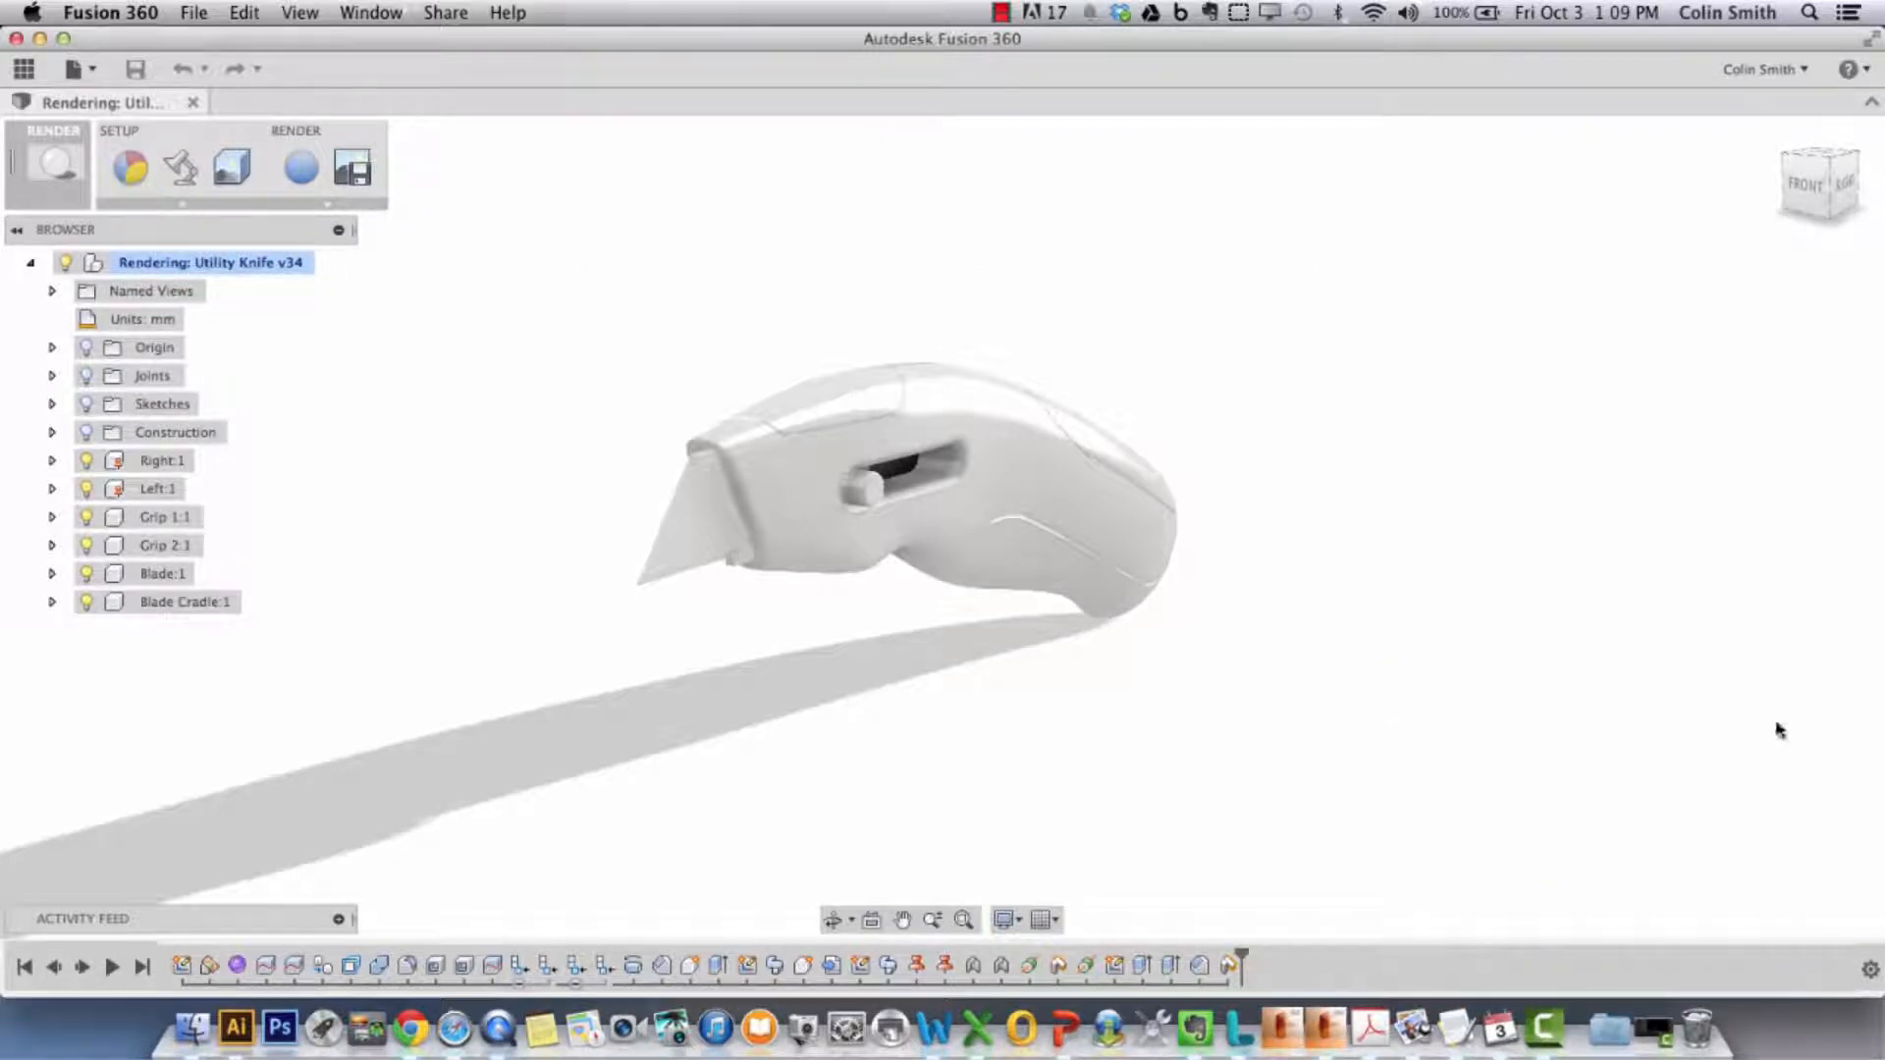
# - Open the Appearance settings and remove the unused appearances from those stored in this design
pyautogui.click(174, 205)
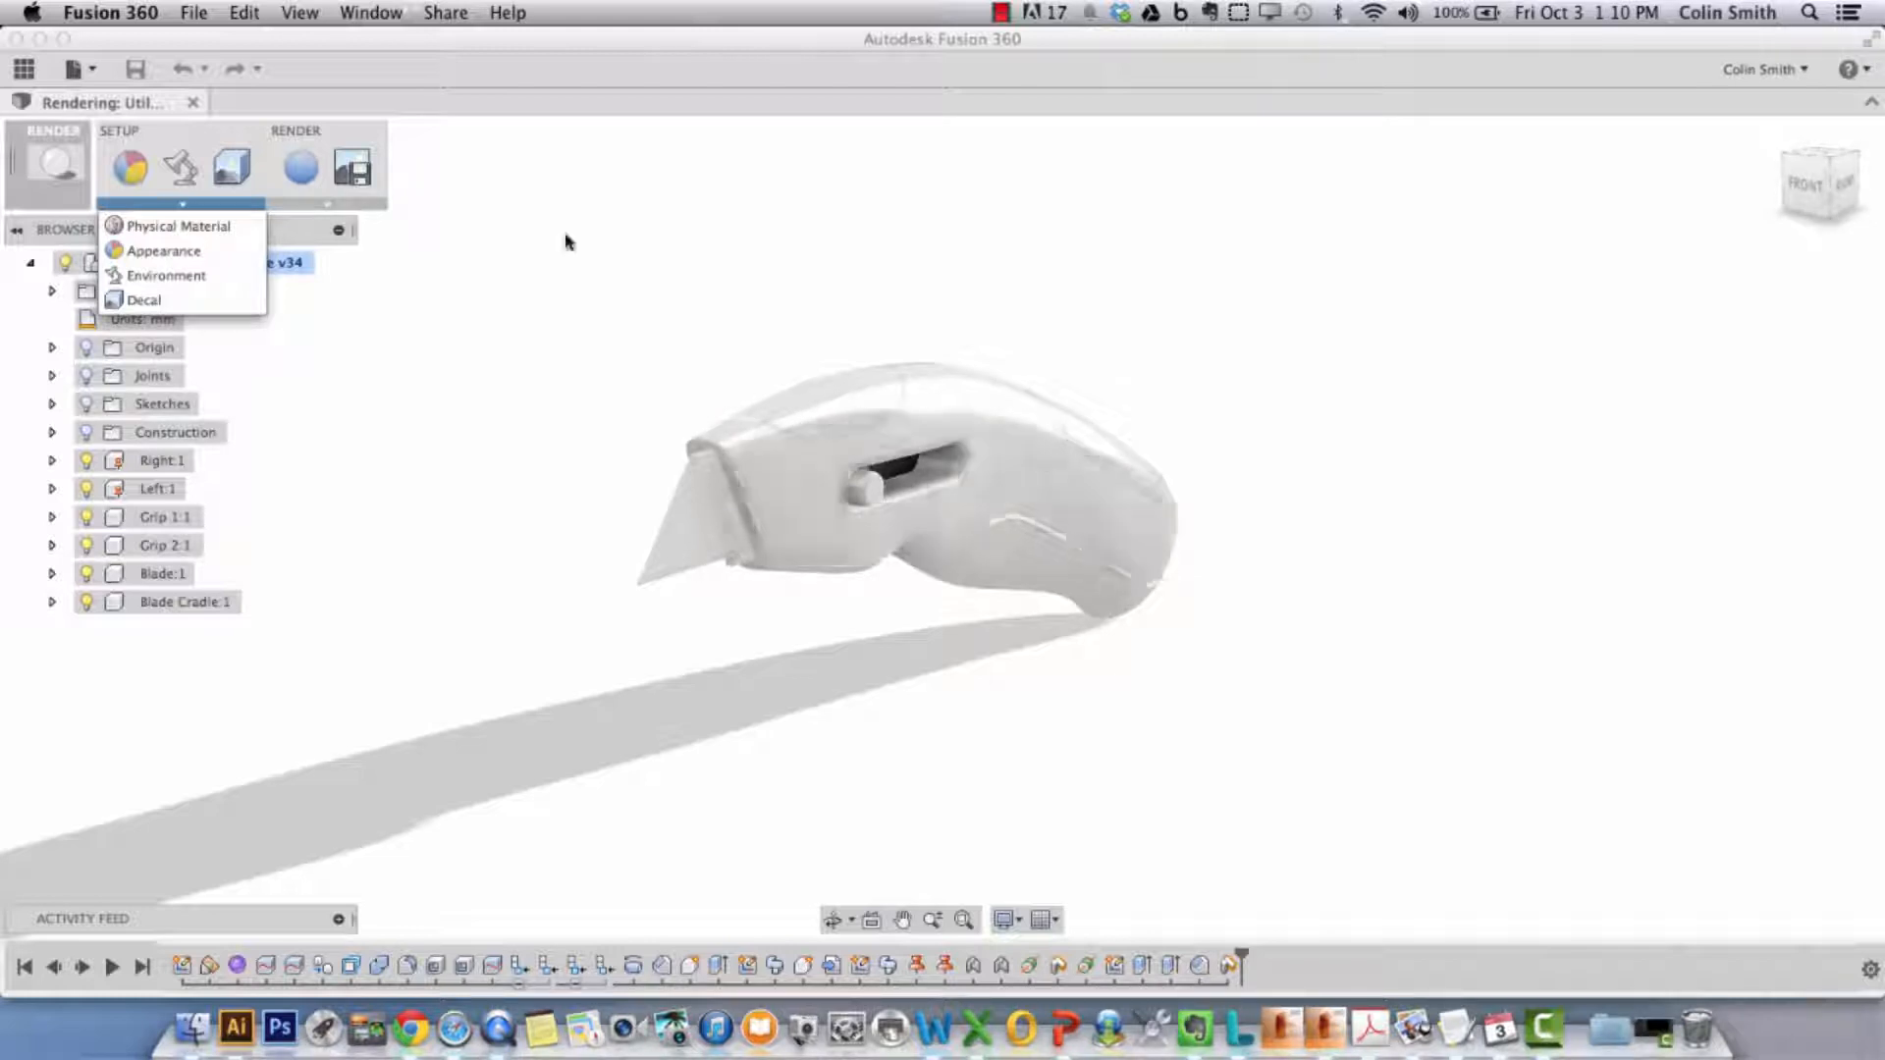
pyautogui.click(182, 254)
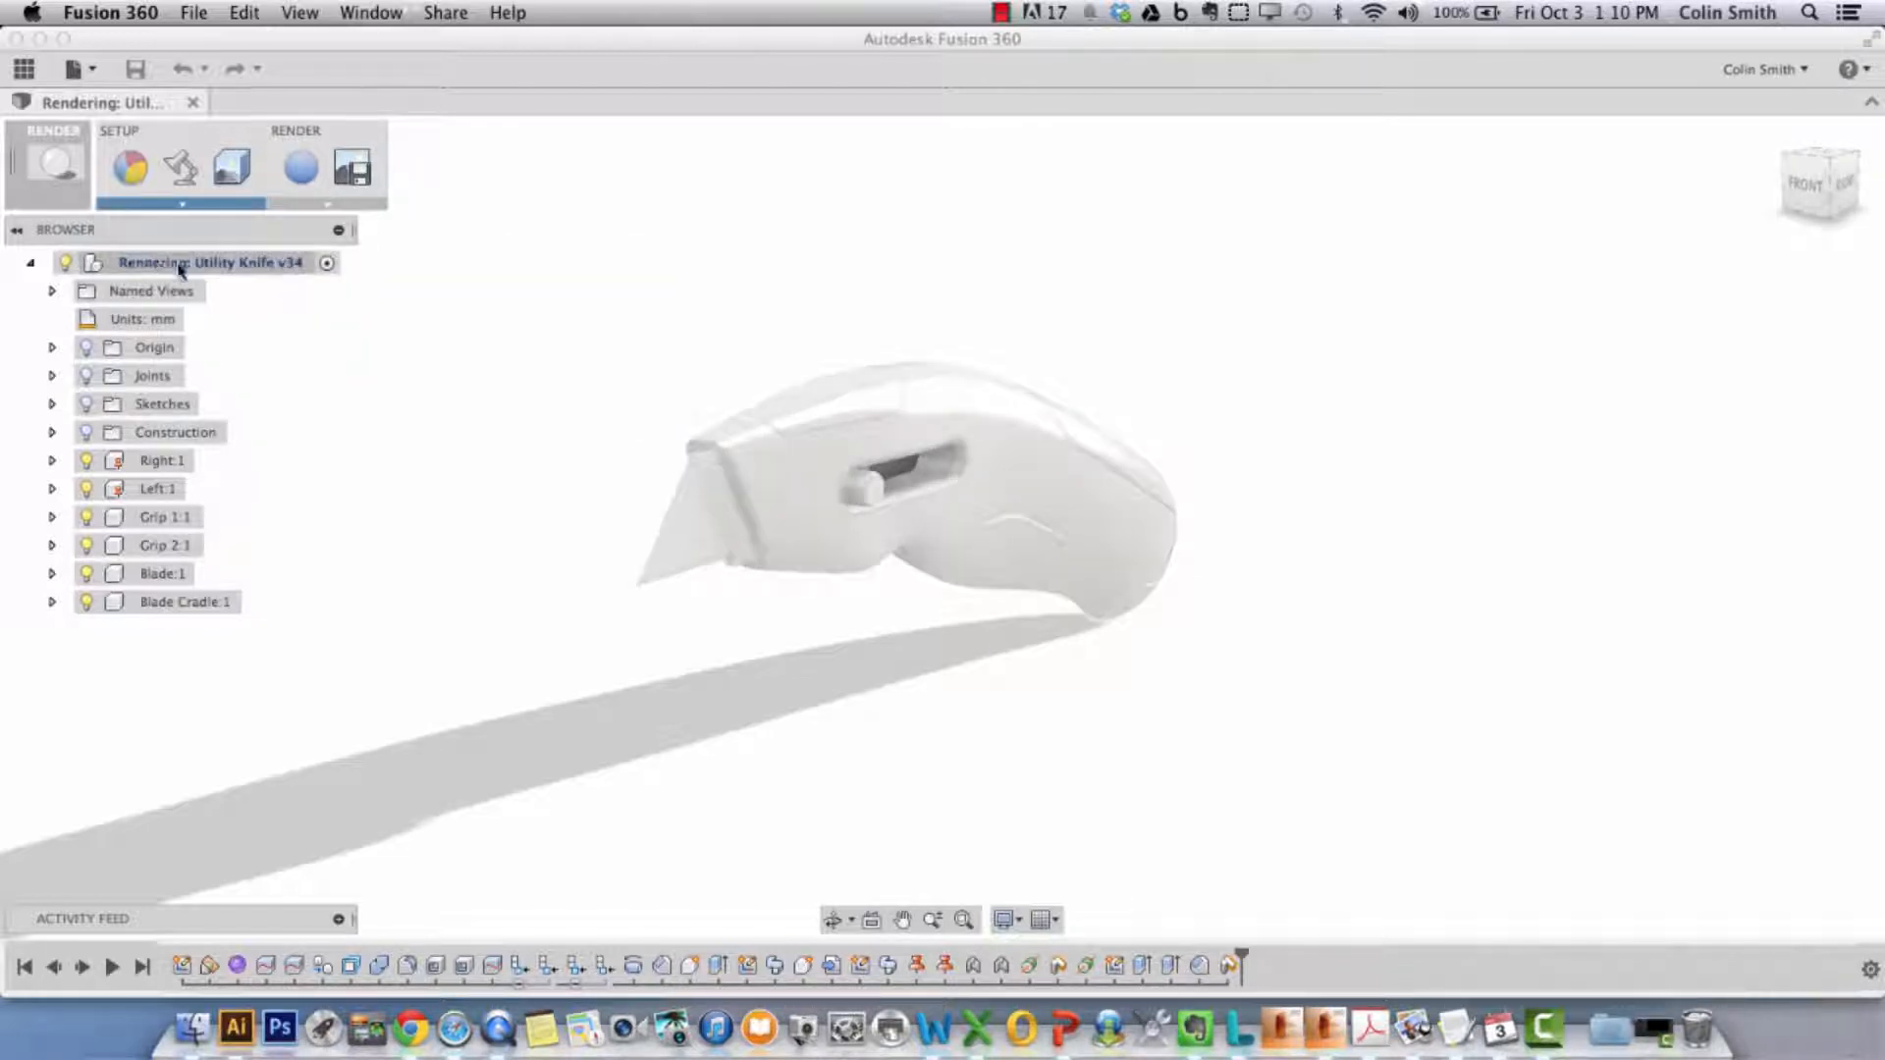
pyautogui.moveTo(1620, 91); pyautogui.dragTo(1538, 143)
pyautogui.rightClick(1659, 501)
pyautogui.click(1725, 511)
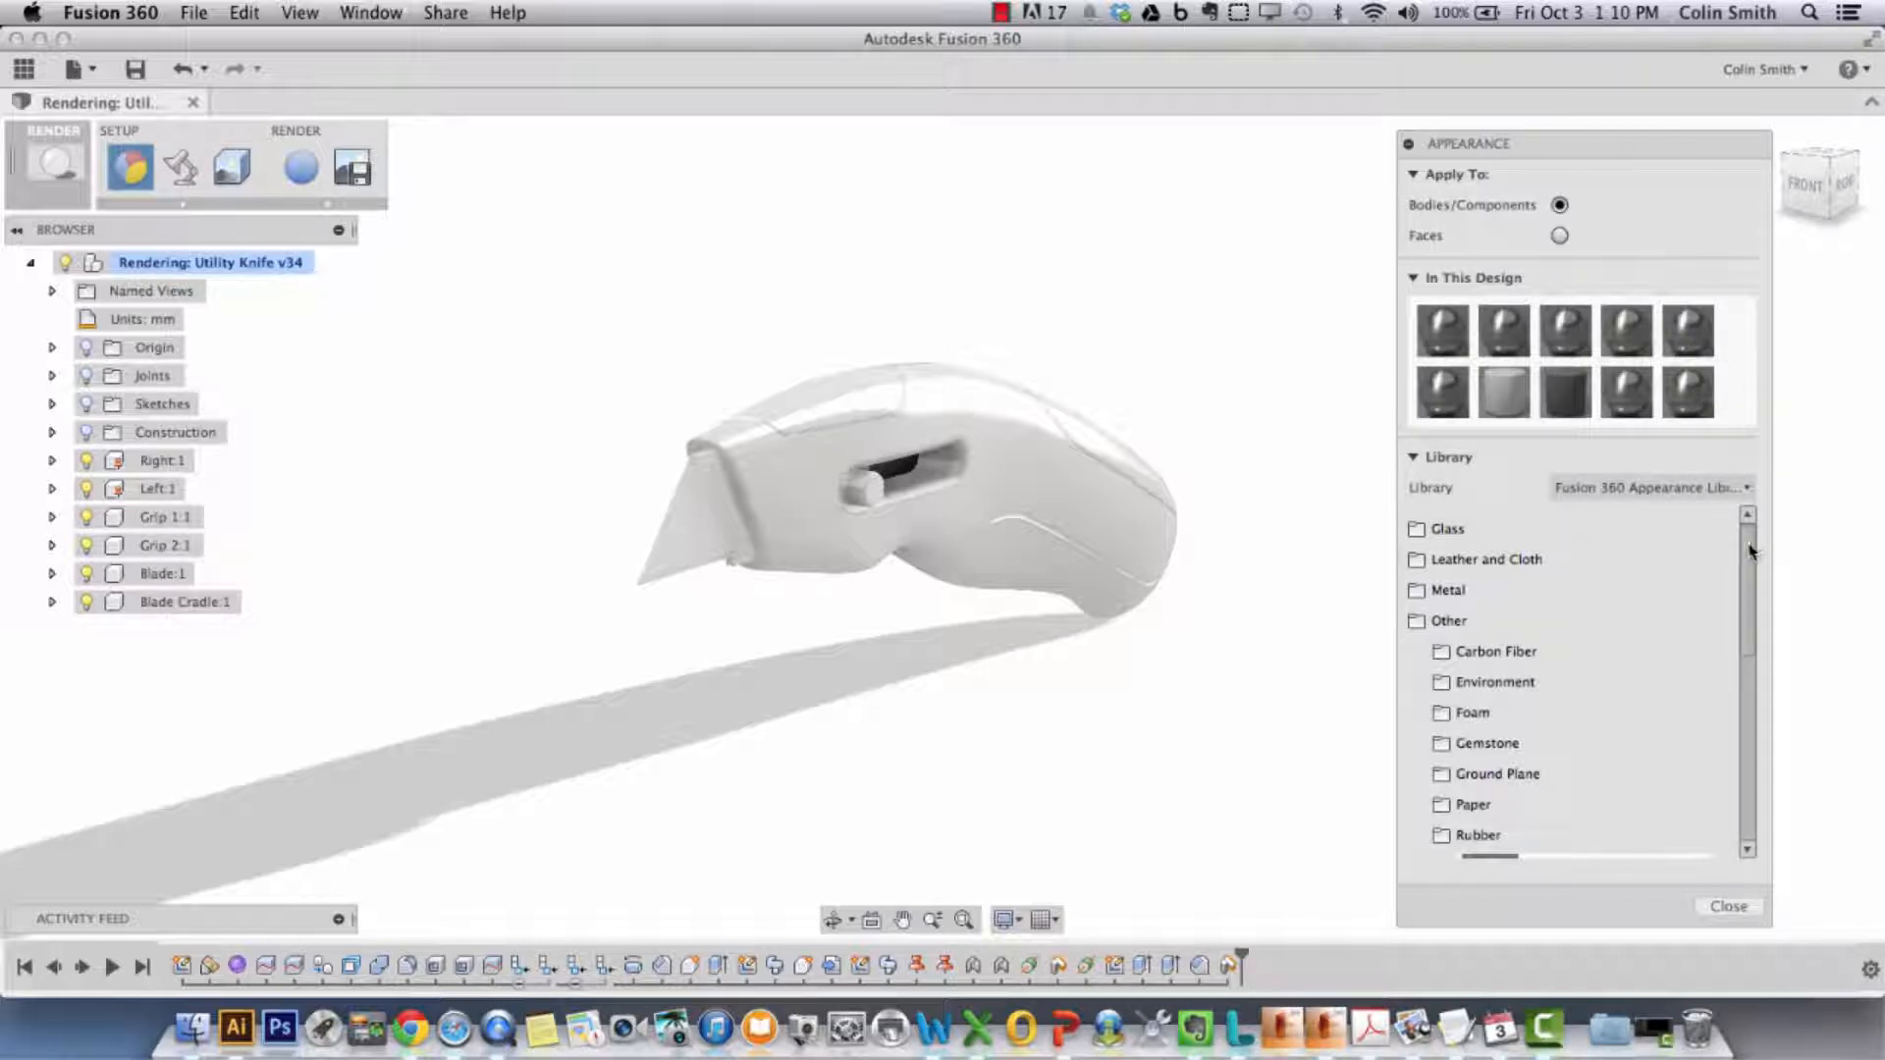
# - Collapse the Other category in the appearance library and look through the textured glass appearances
pyautogui.moveTo(1749, 546)
pyautogui.mouseDown()
pyautogui.moveTo(1757, 662)
pyautogui.moveTo(1757, 570)
pyautogui.mouseUp()
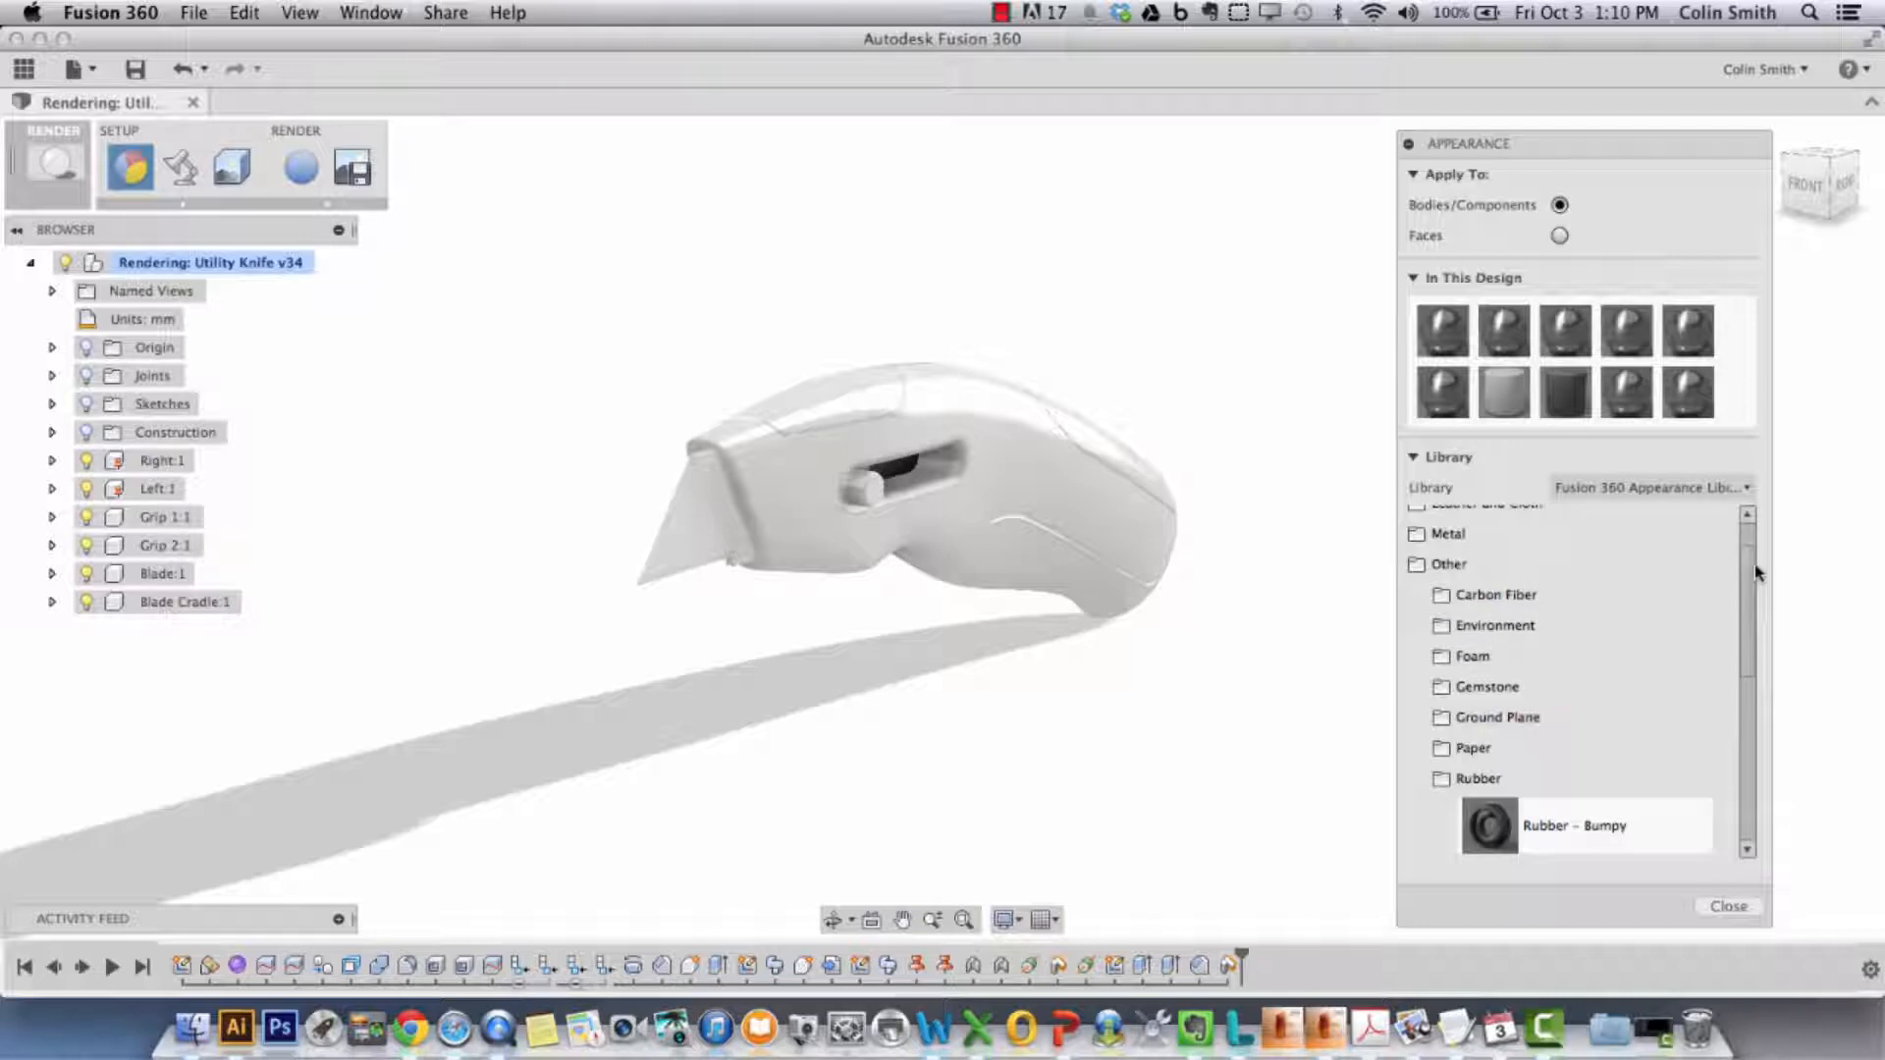
pyautogui.click(1449, 565)
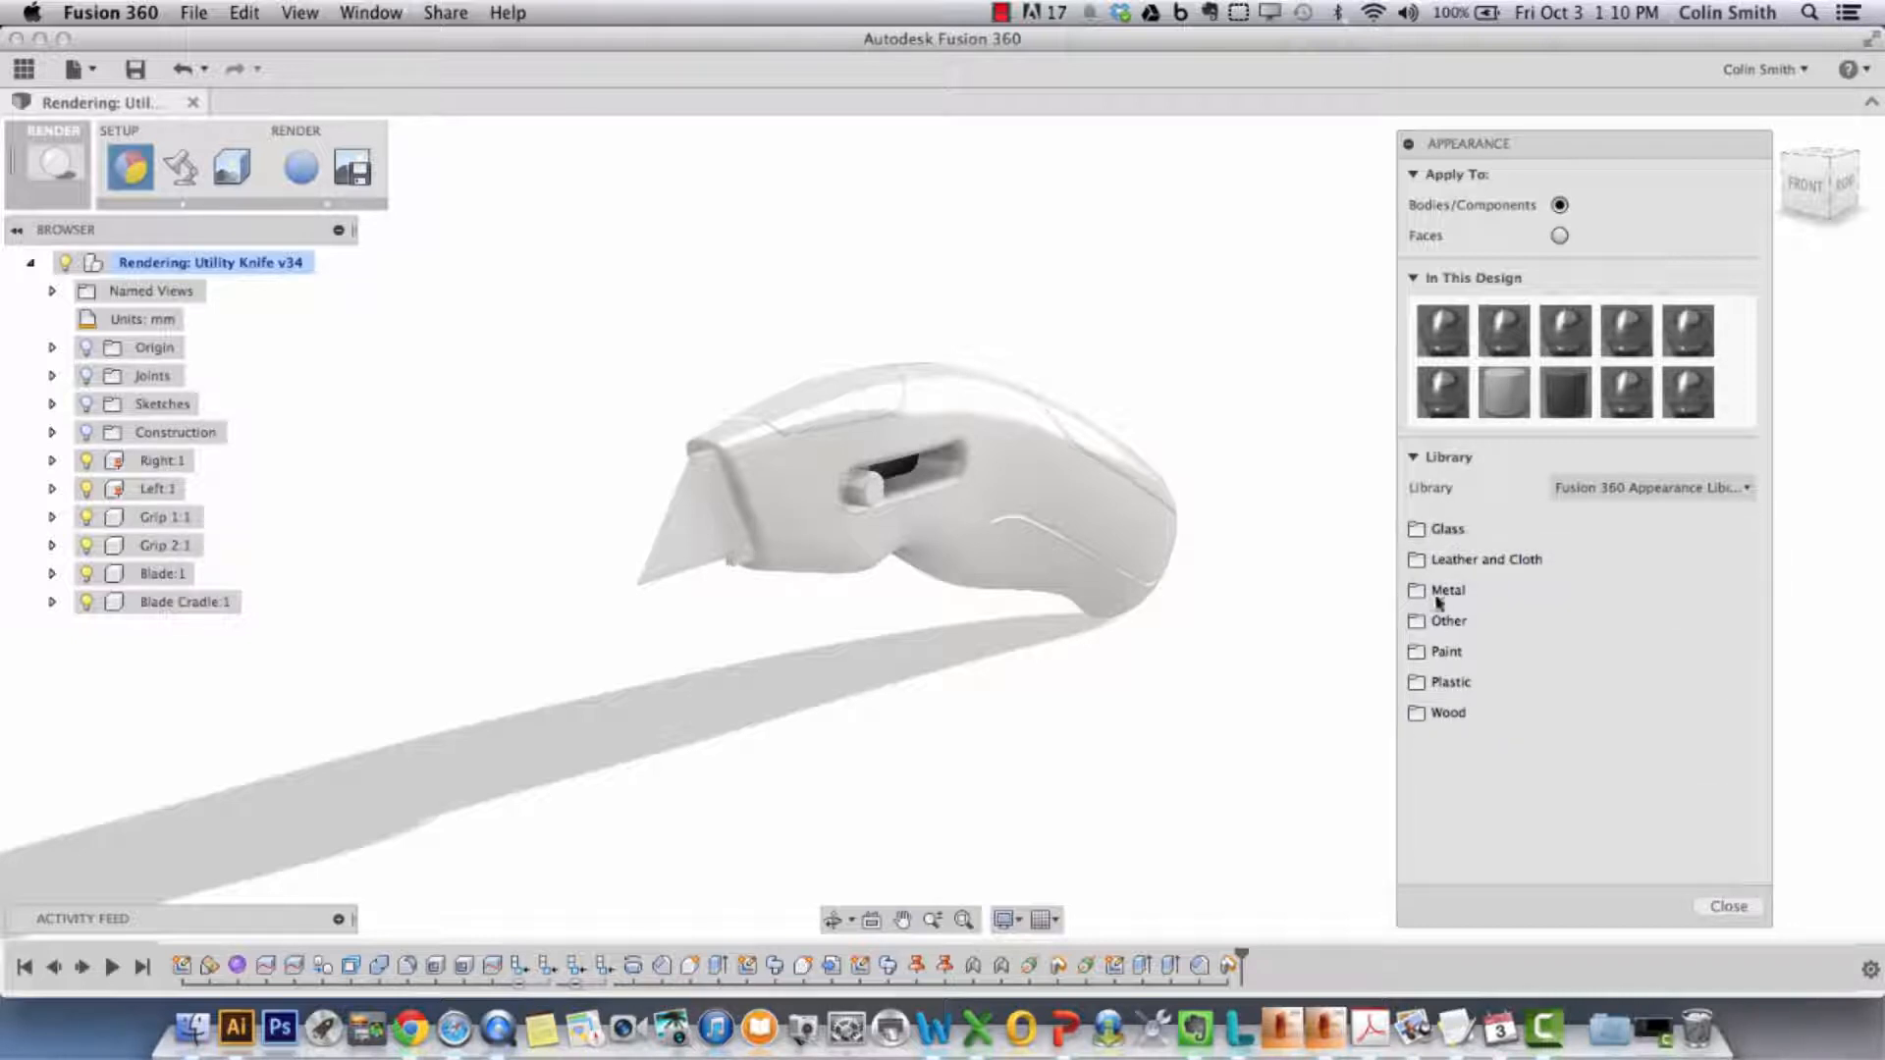
pyautogui.click(1435, 532)
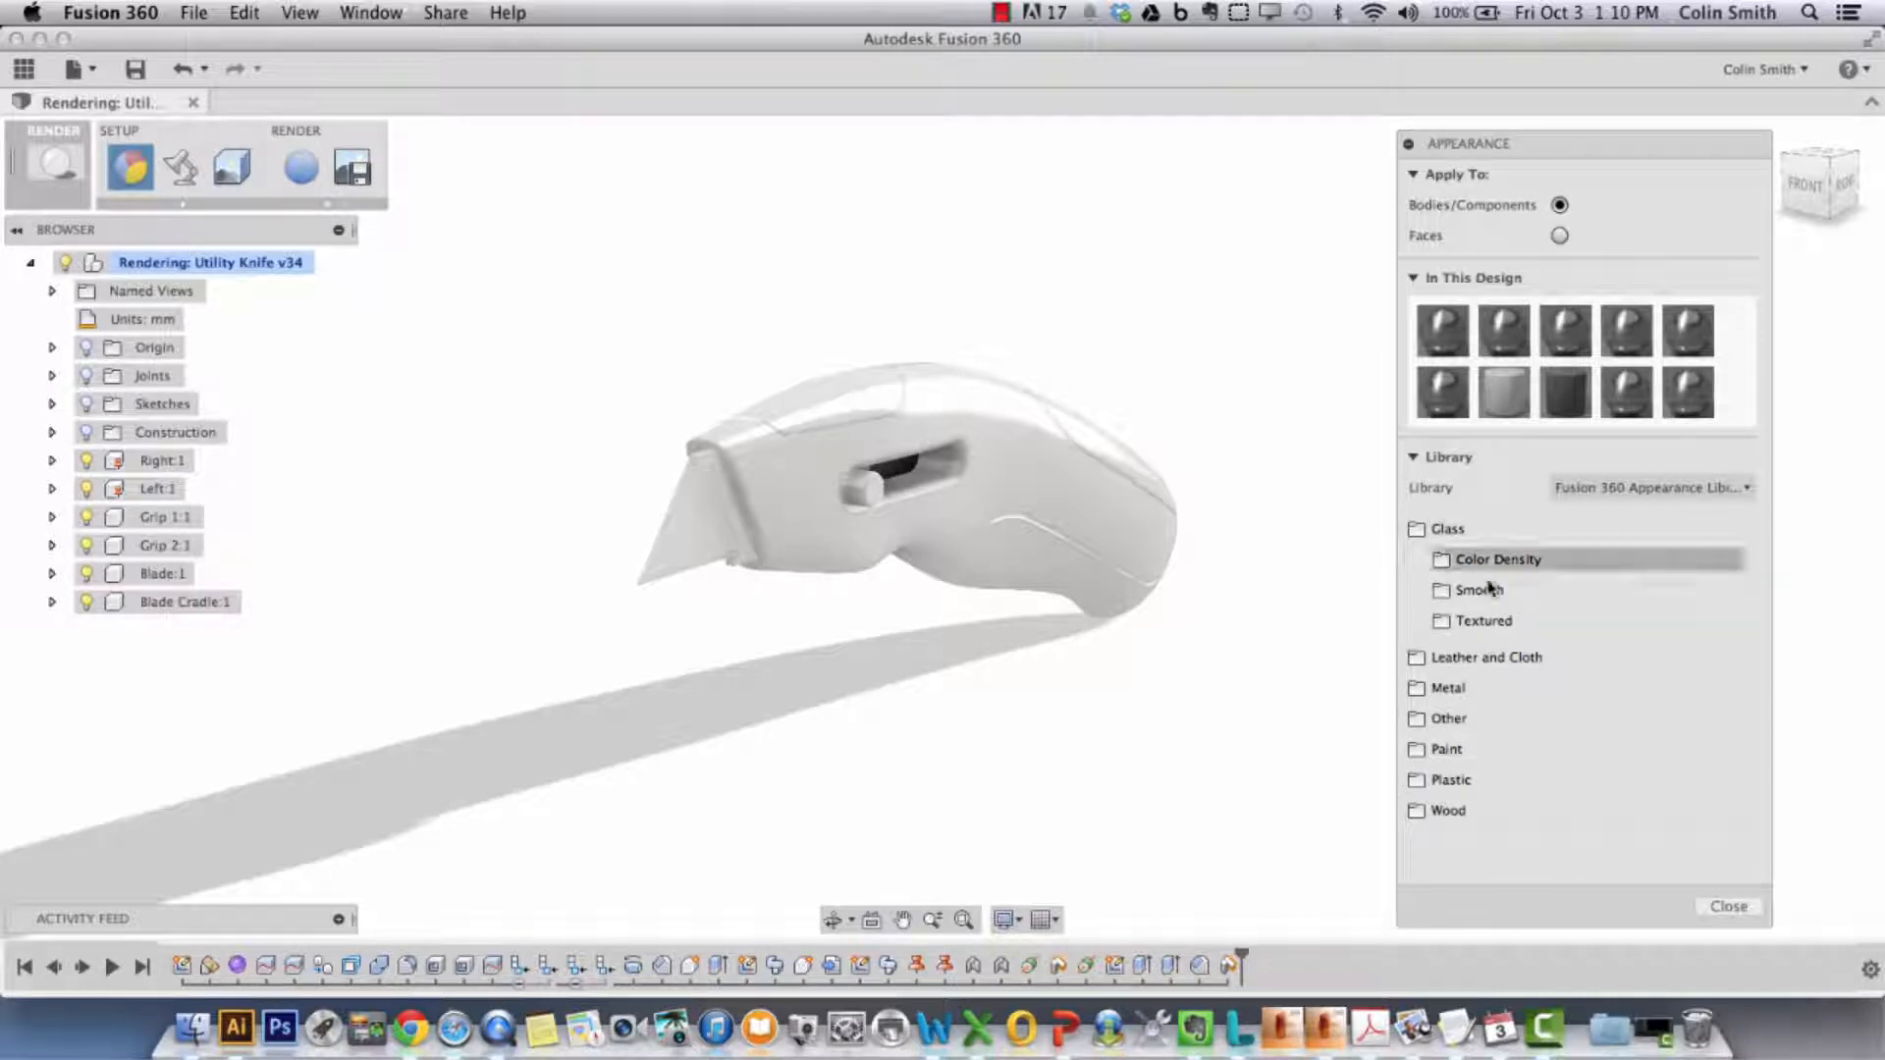
pyautogui.click(1449, 620)
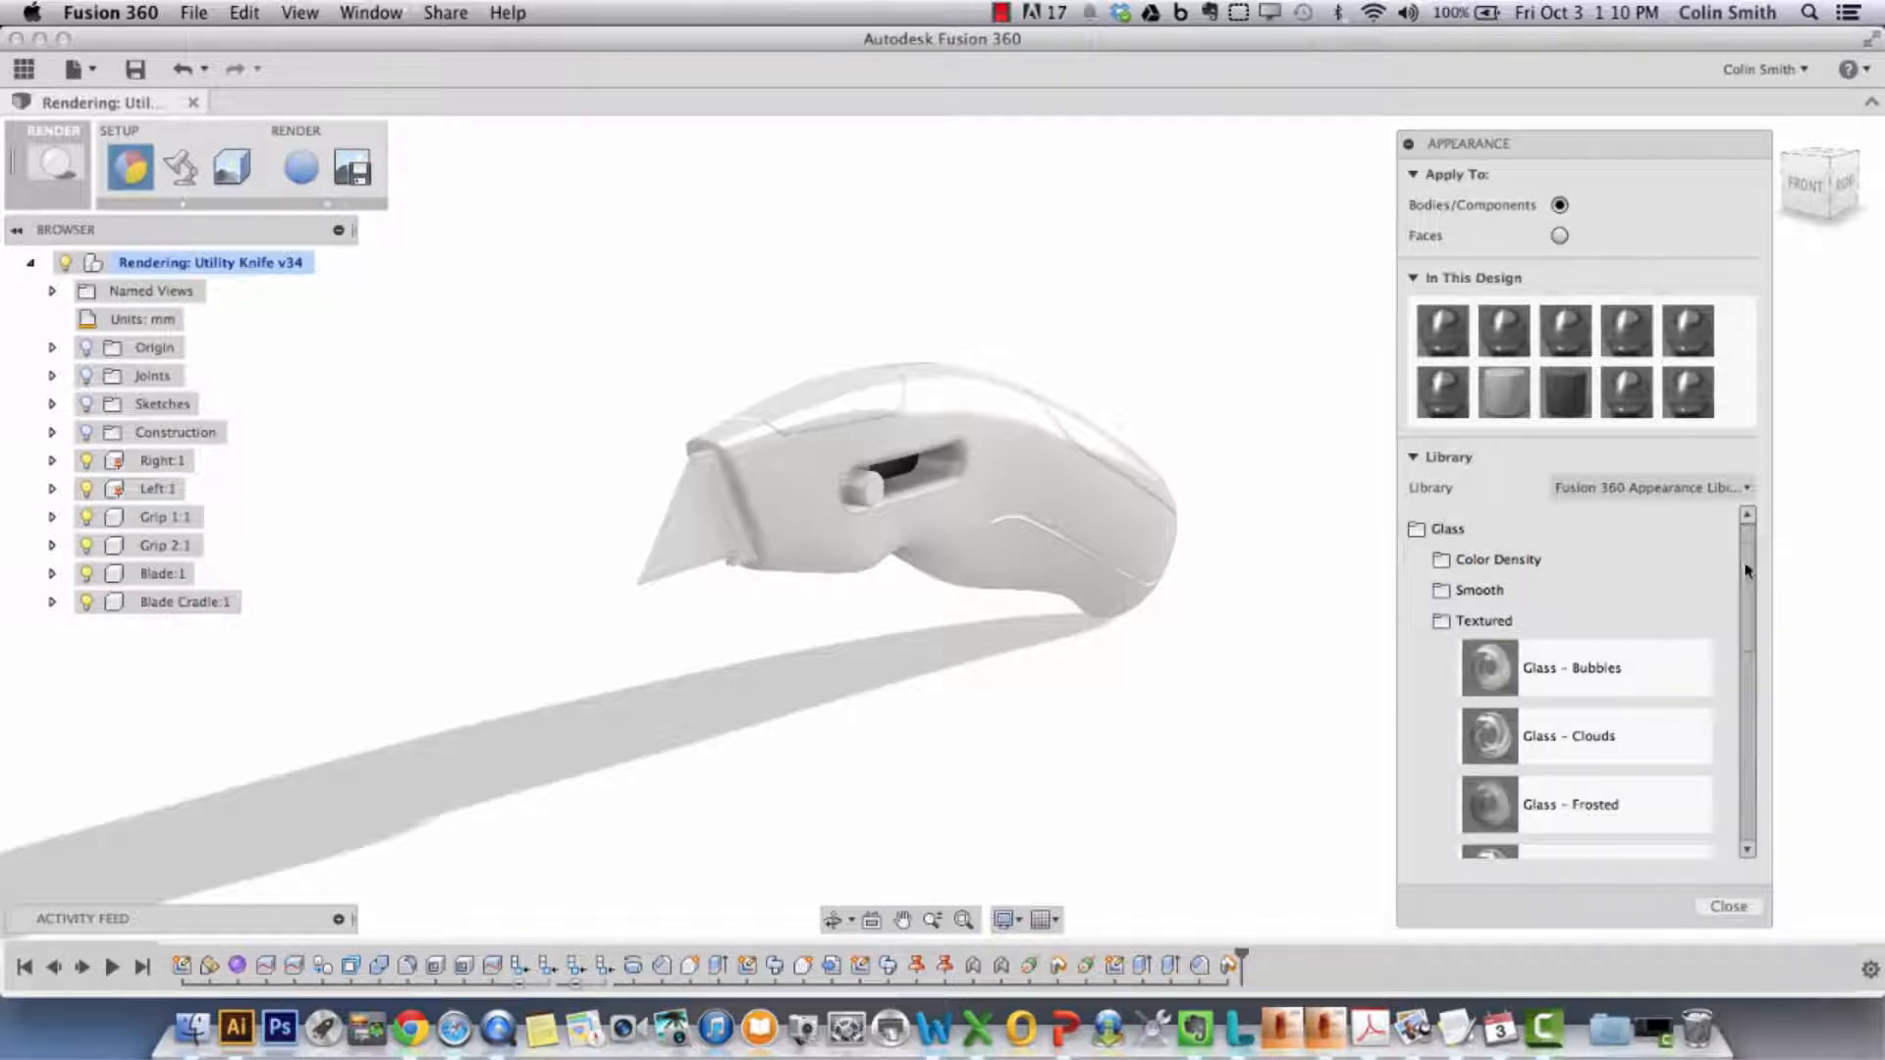
pyautogui.scroll(-3, 1728, 589)
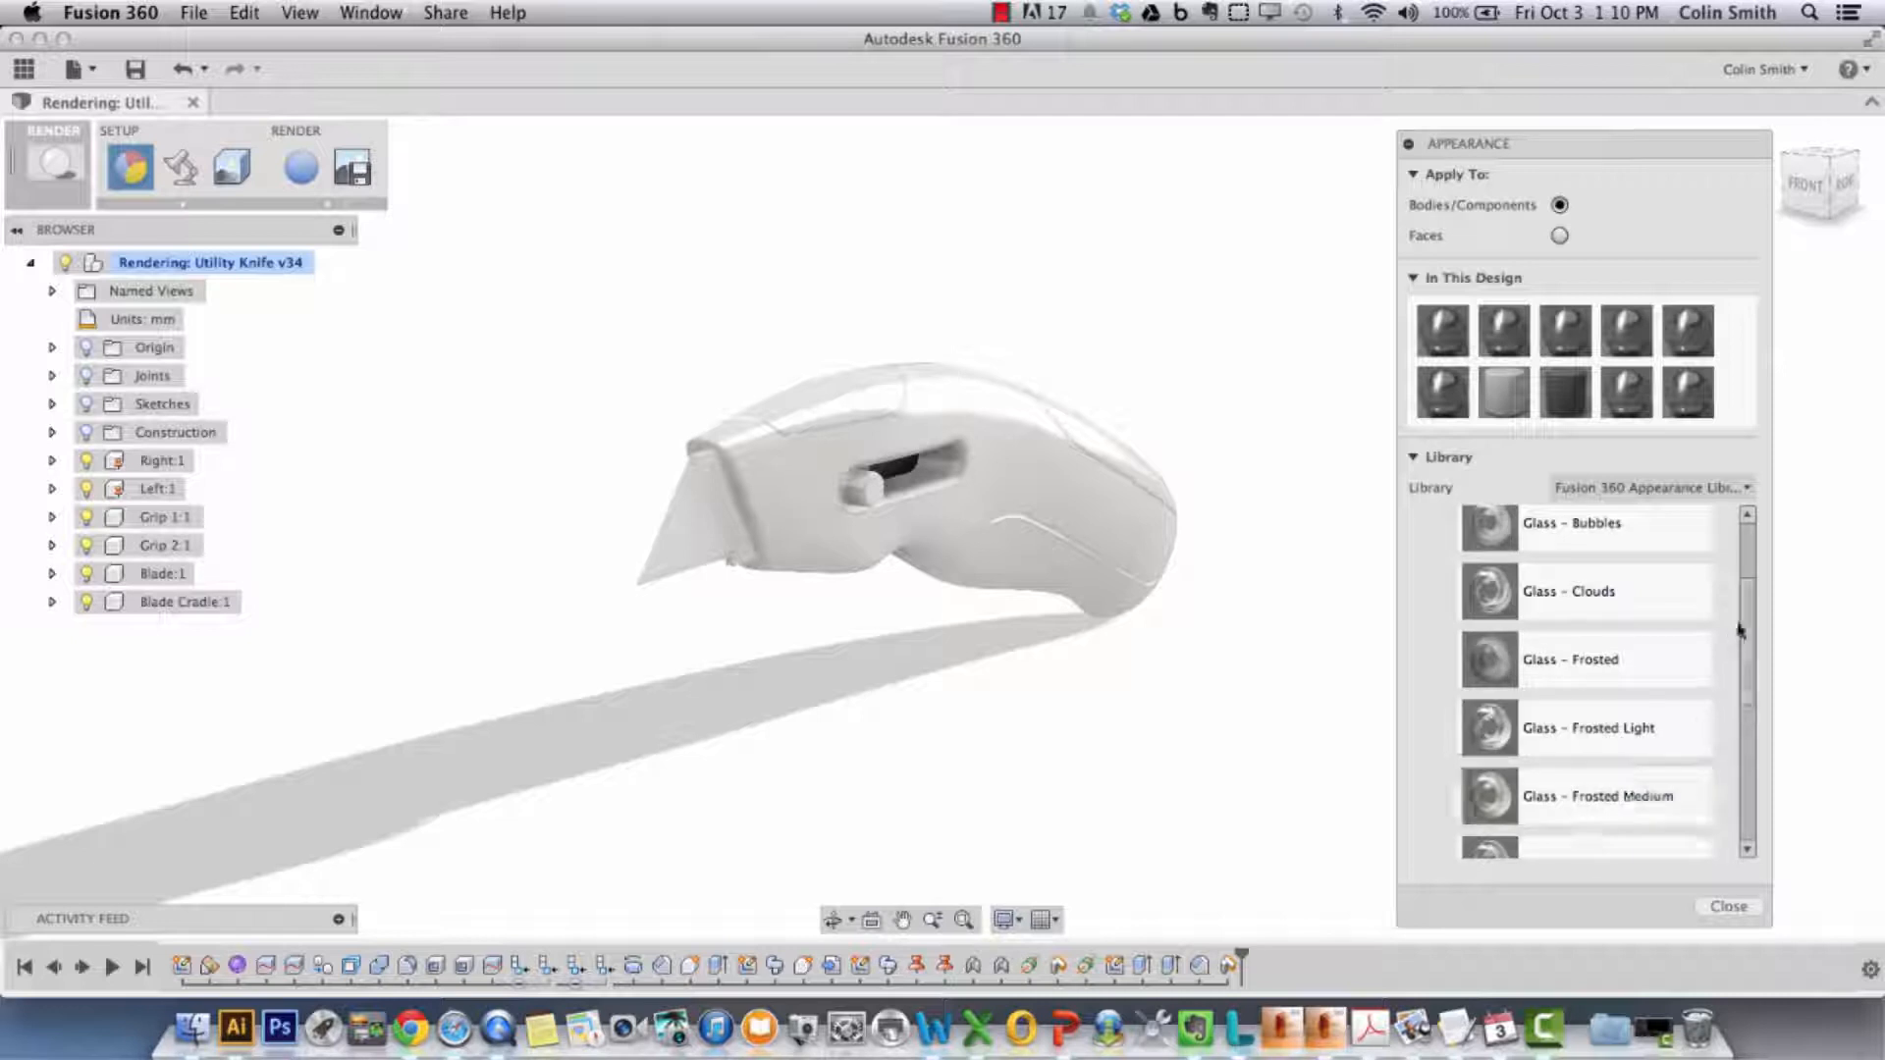
pyautogui.moveTo(1743, 611)
pyautogui.mouseDown()
pyautogui.moveTo(1746, 714)
pyautogui.moveTo(1754, 549)
pyautogui.mouseUp()
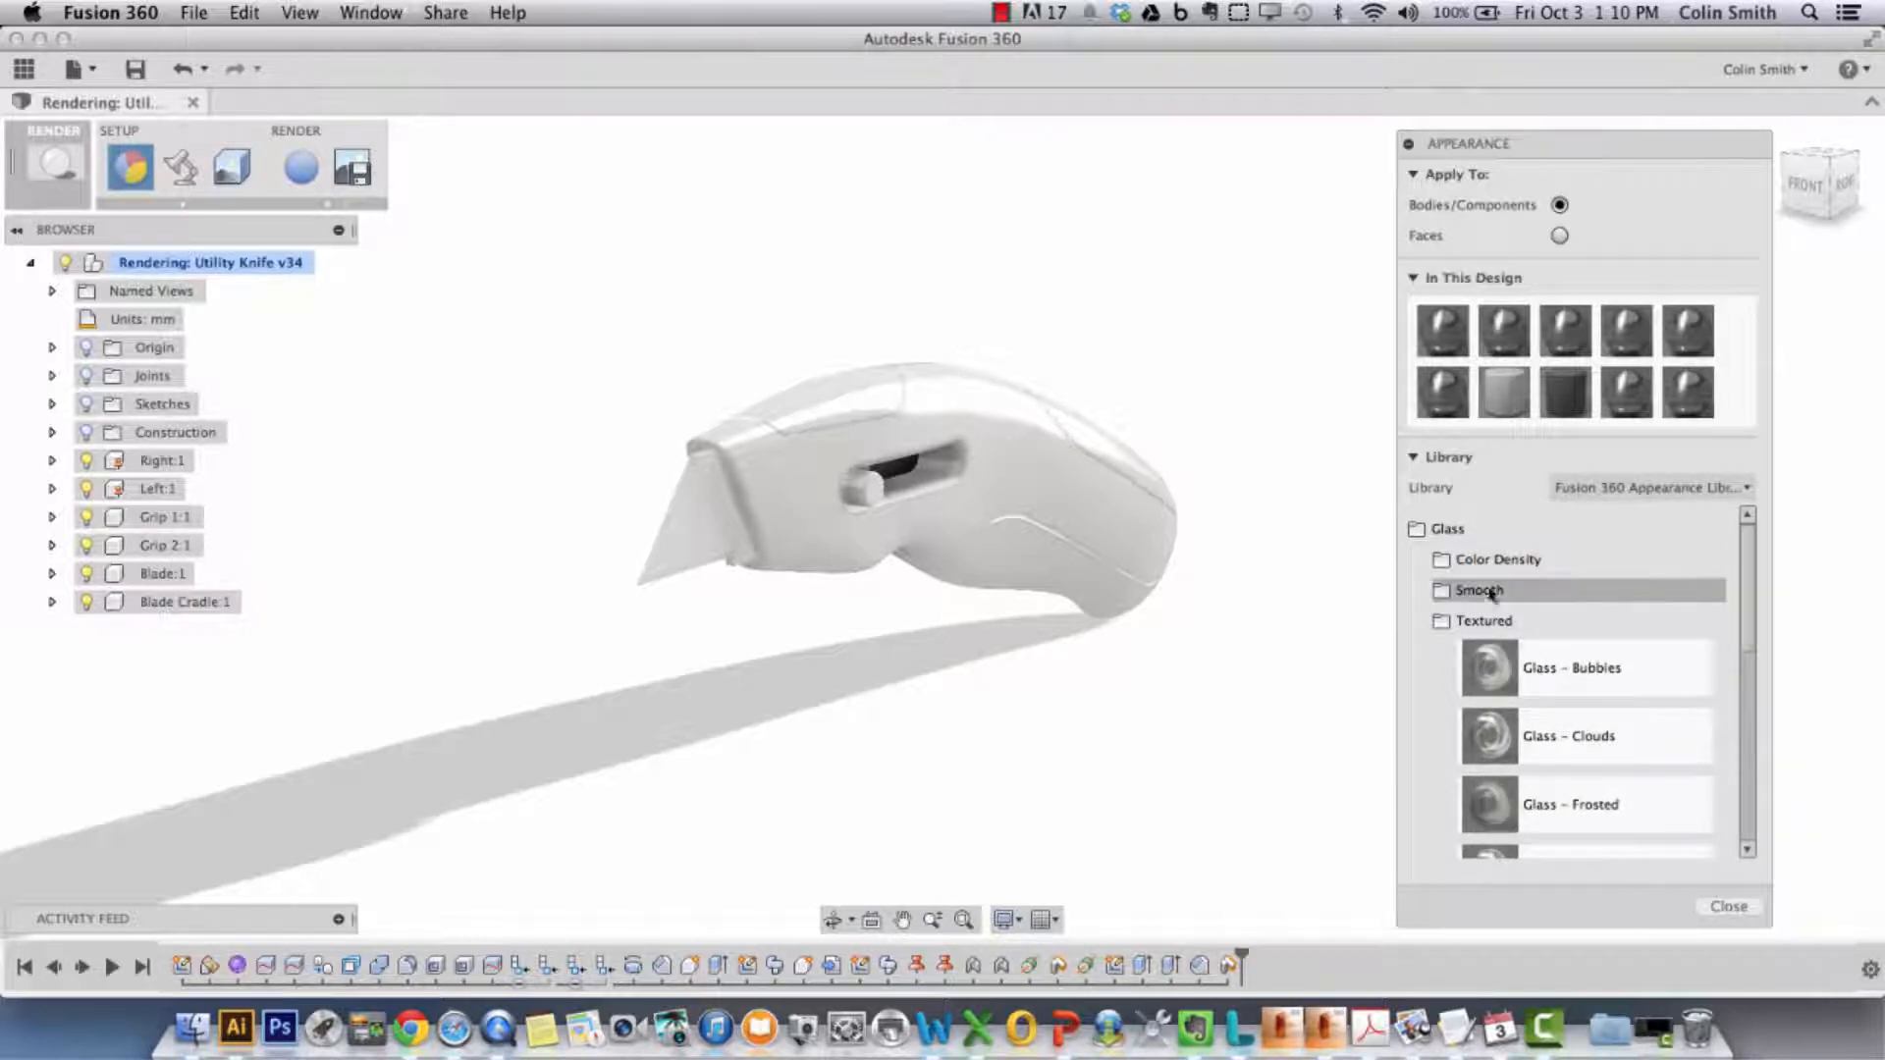
pyautogui.click(1450, 531)
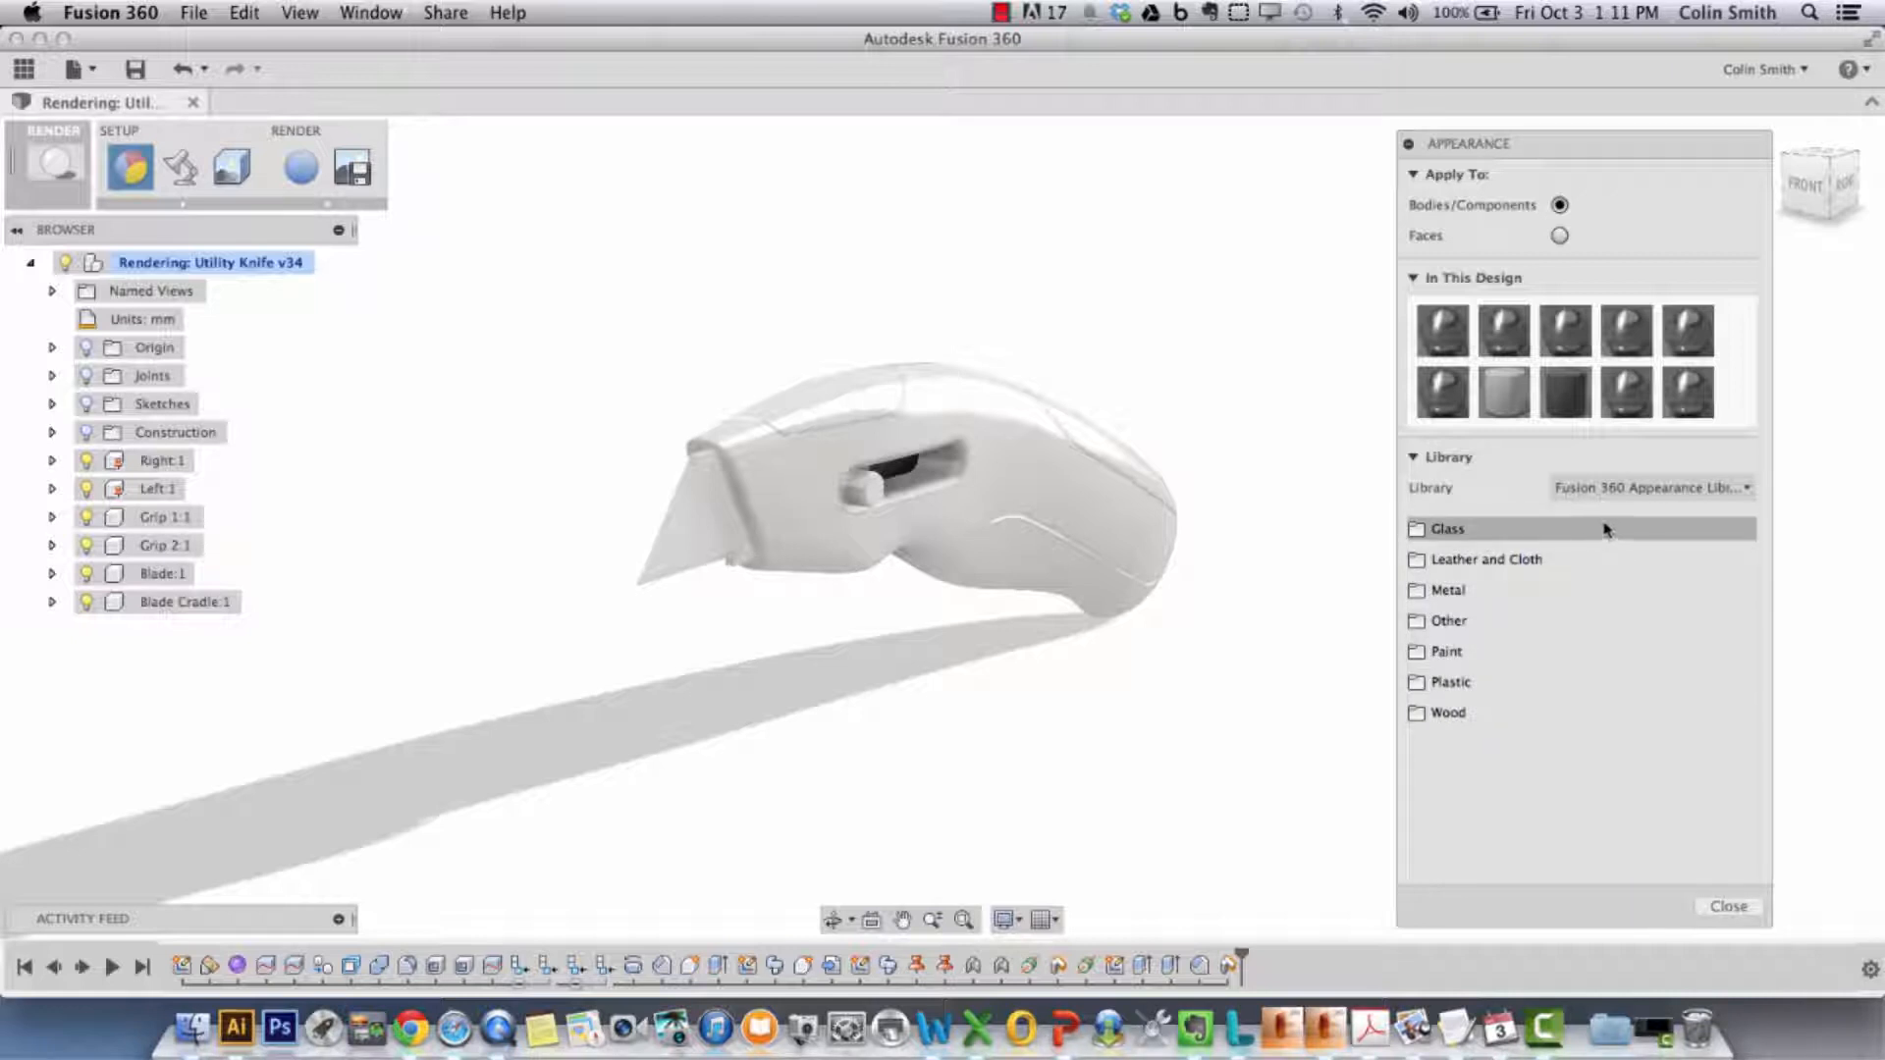
# - Apply the opaque Plastic - Glossy (Yellow) appearance to the knife's body half with the slider slot
pyautogui.click(1470, 685)
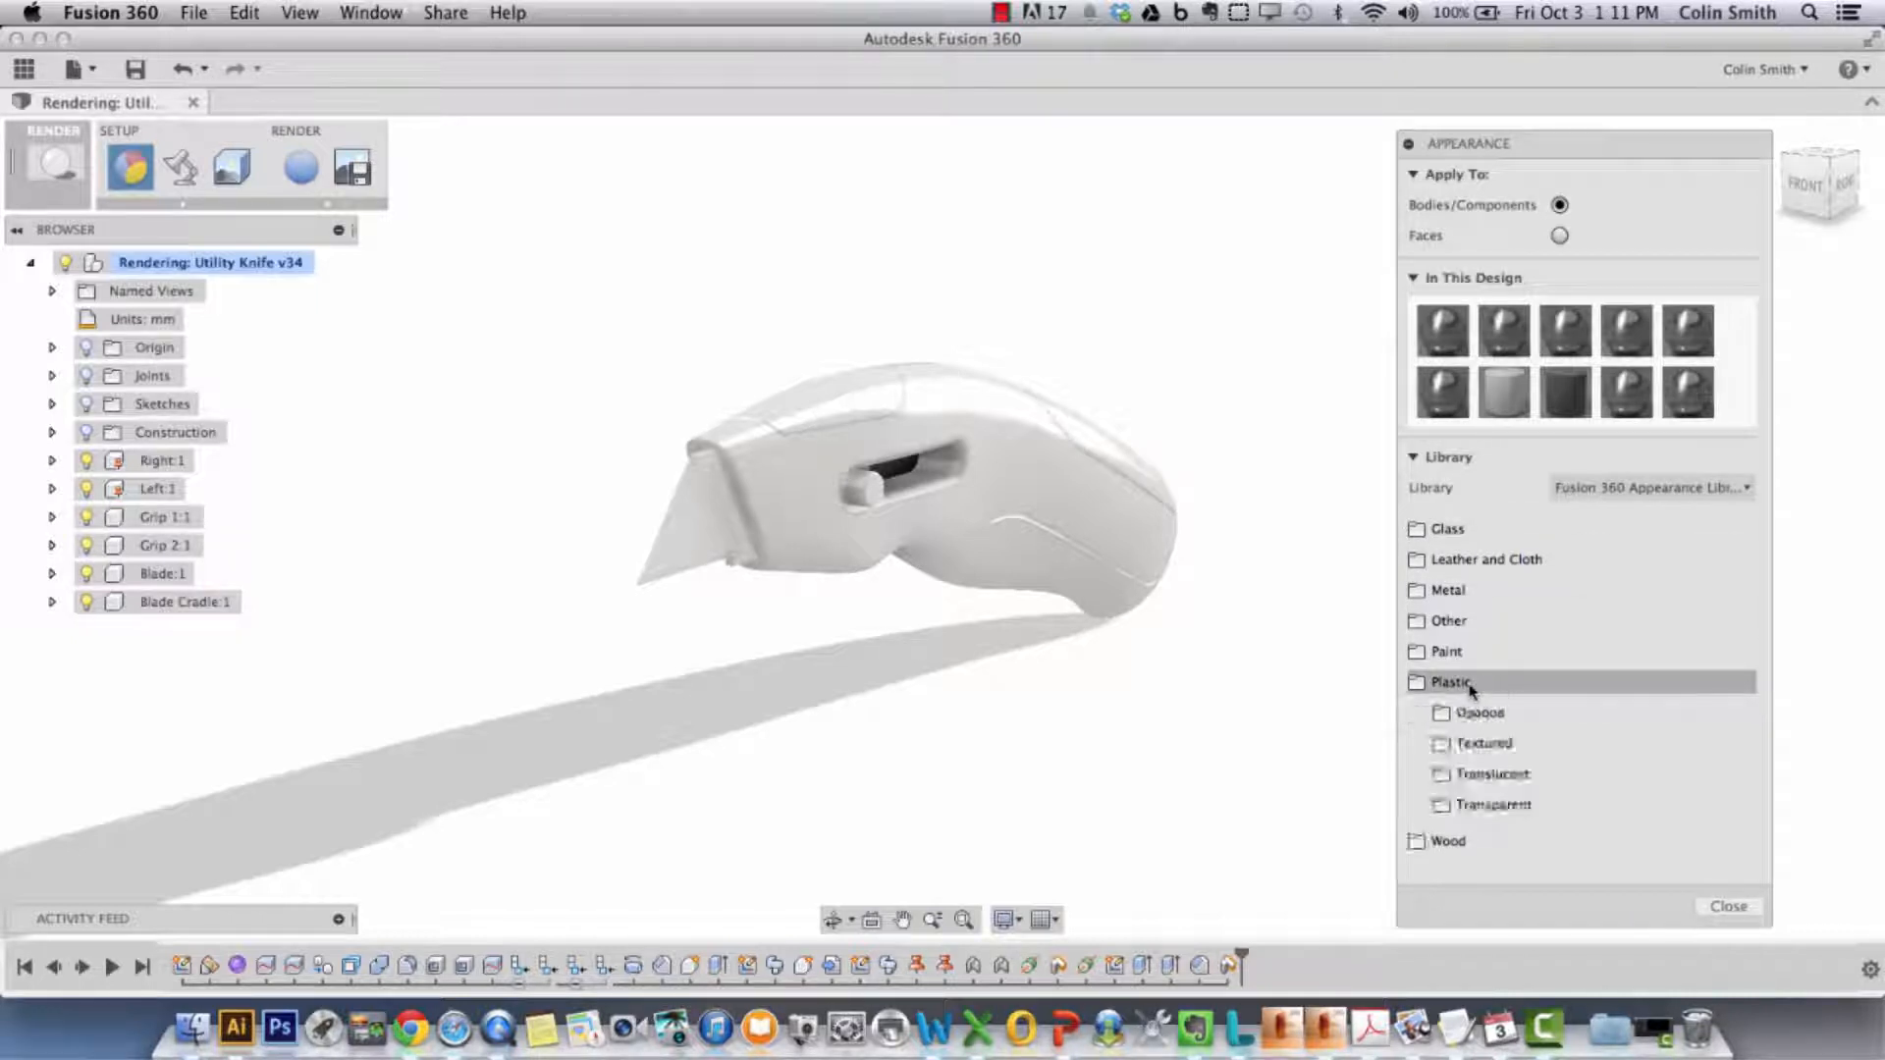
pyautogui.click(1523, 709)
pyautogui.scroll(-3, 1748, 589)
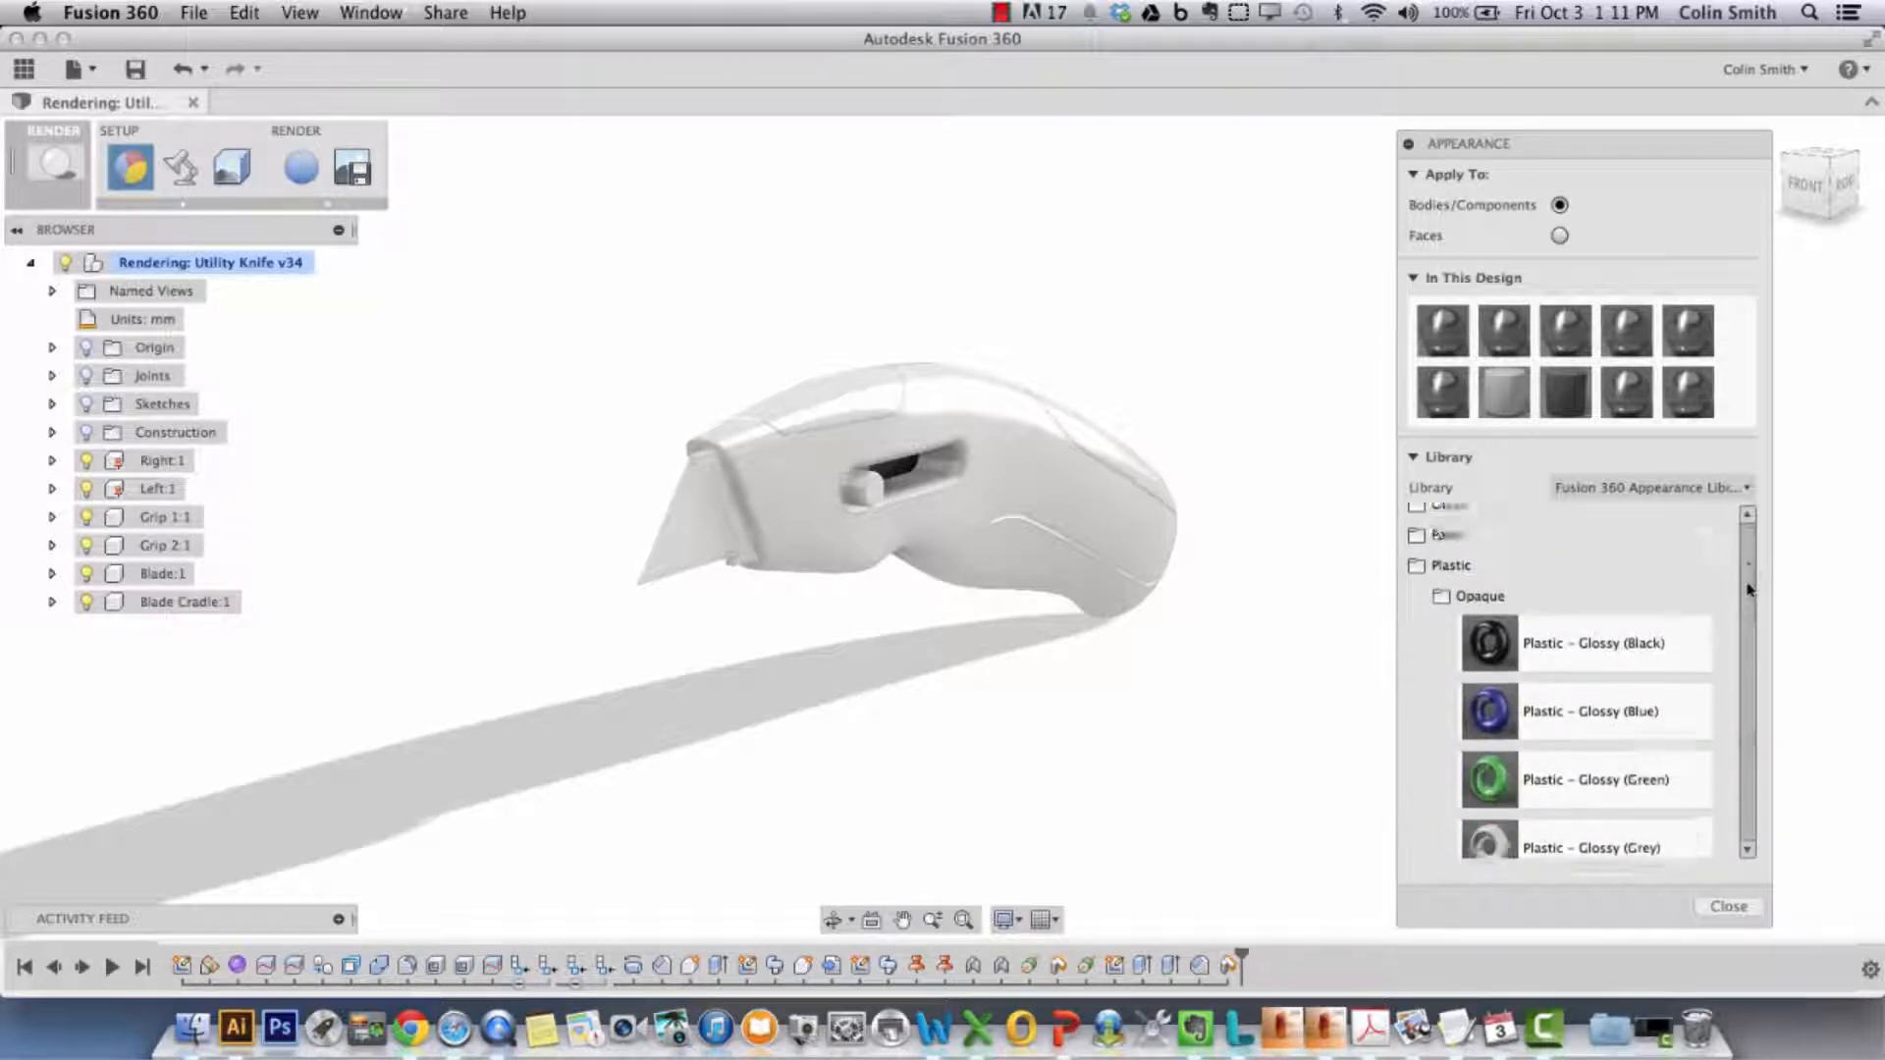
pyautogui.scroll(-5, 1748, 589)
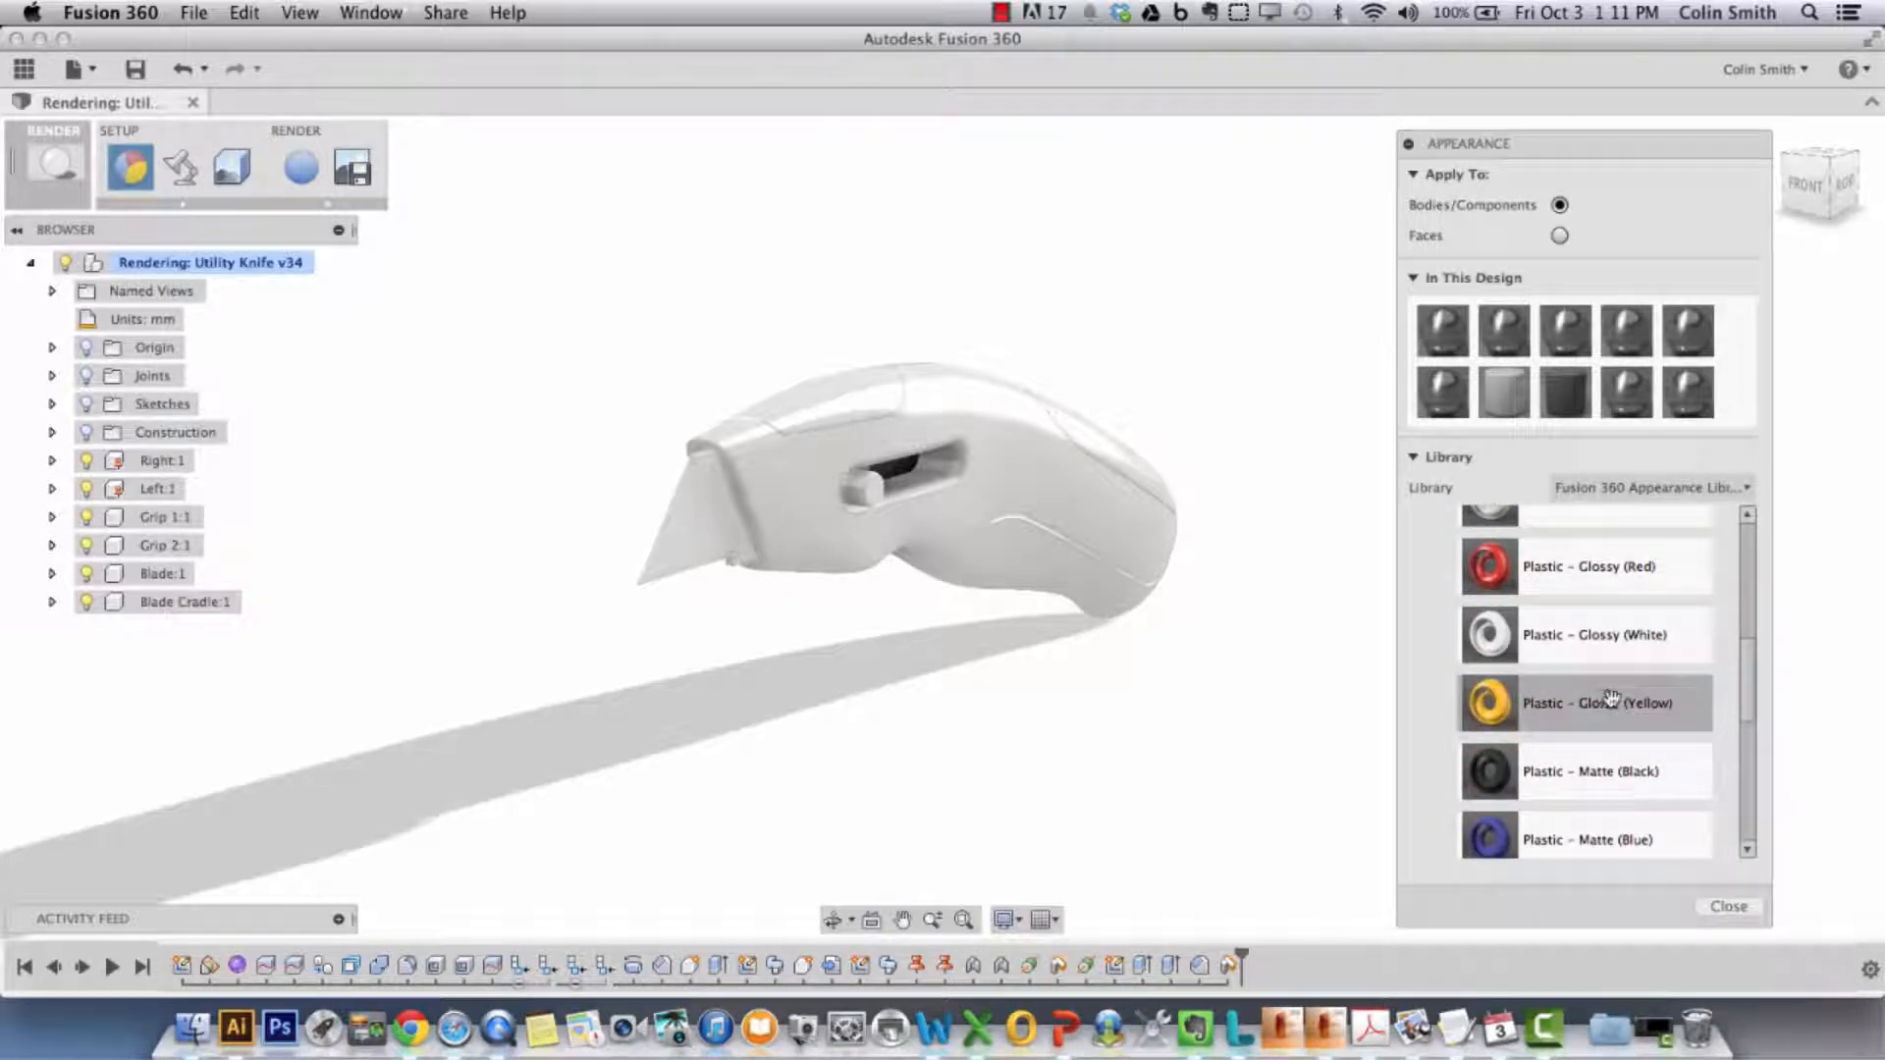
pyautogui.moveTo(1611, 700); pyautogui.dragTo(993, 432)
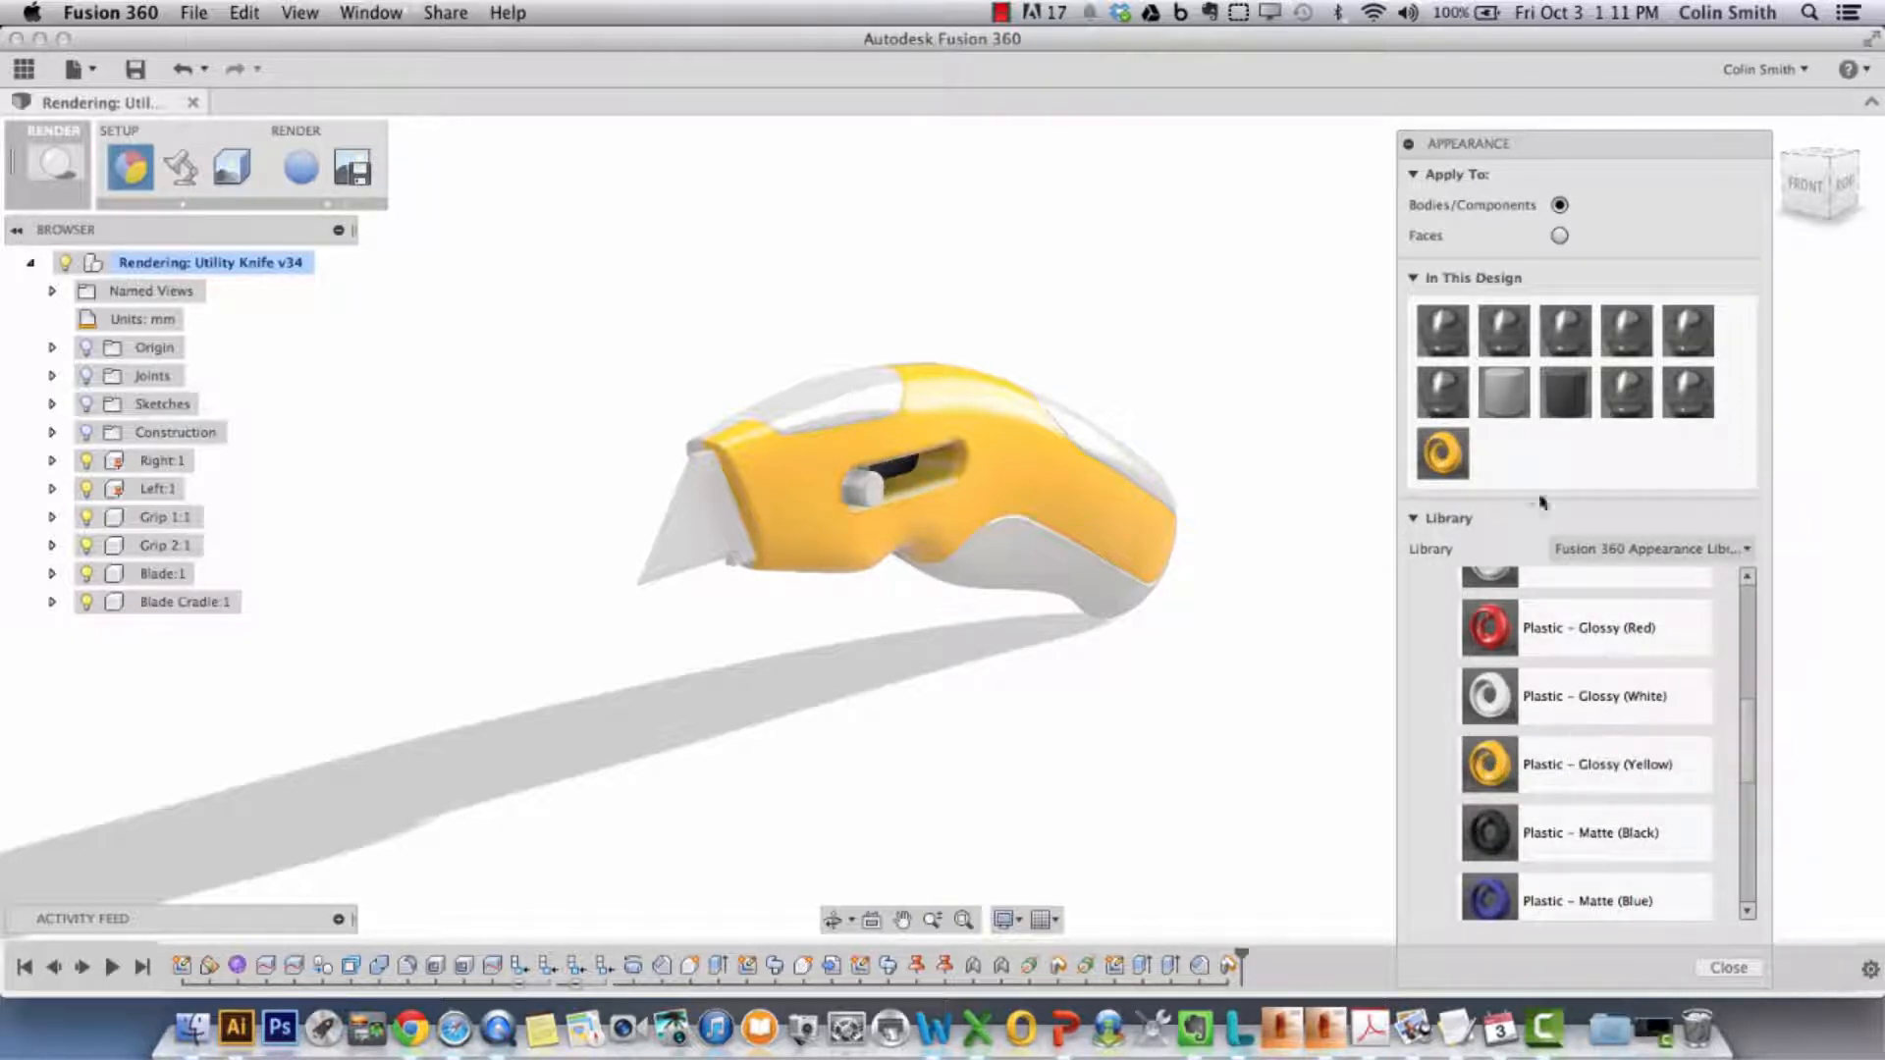
# - Apply Plastic - Glossy (Yellow) to the opposite half of the knife body as well
pyautogui.moveTo(1031, 353)
pyautogui.keyDown('shift'); pyautogui.mouseDown(button='middle')
pyautogui.moveTo(1024, 331)
pyautogui.moveTo(1157, 387)
pyautogui.moveTo(1162, 350)
pyautogui.moveTo(1001, 345)
pyautogui.mouseUp(button='middle'); pyautogui.keyUp('shift')
pyautogui.keyDown('shift'); pyautogui.moveTo(841, 261); pyautogui.dragTo(1013, 284, button='middle'); pyautogui.keyUp('shift')
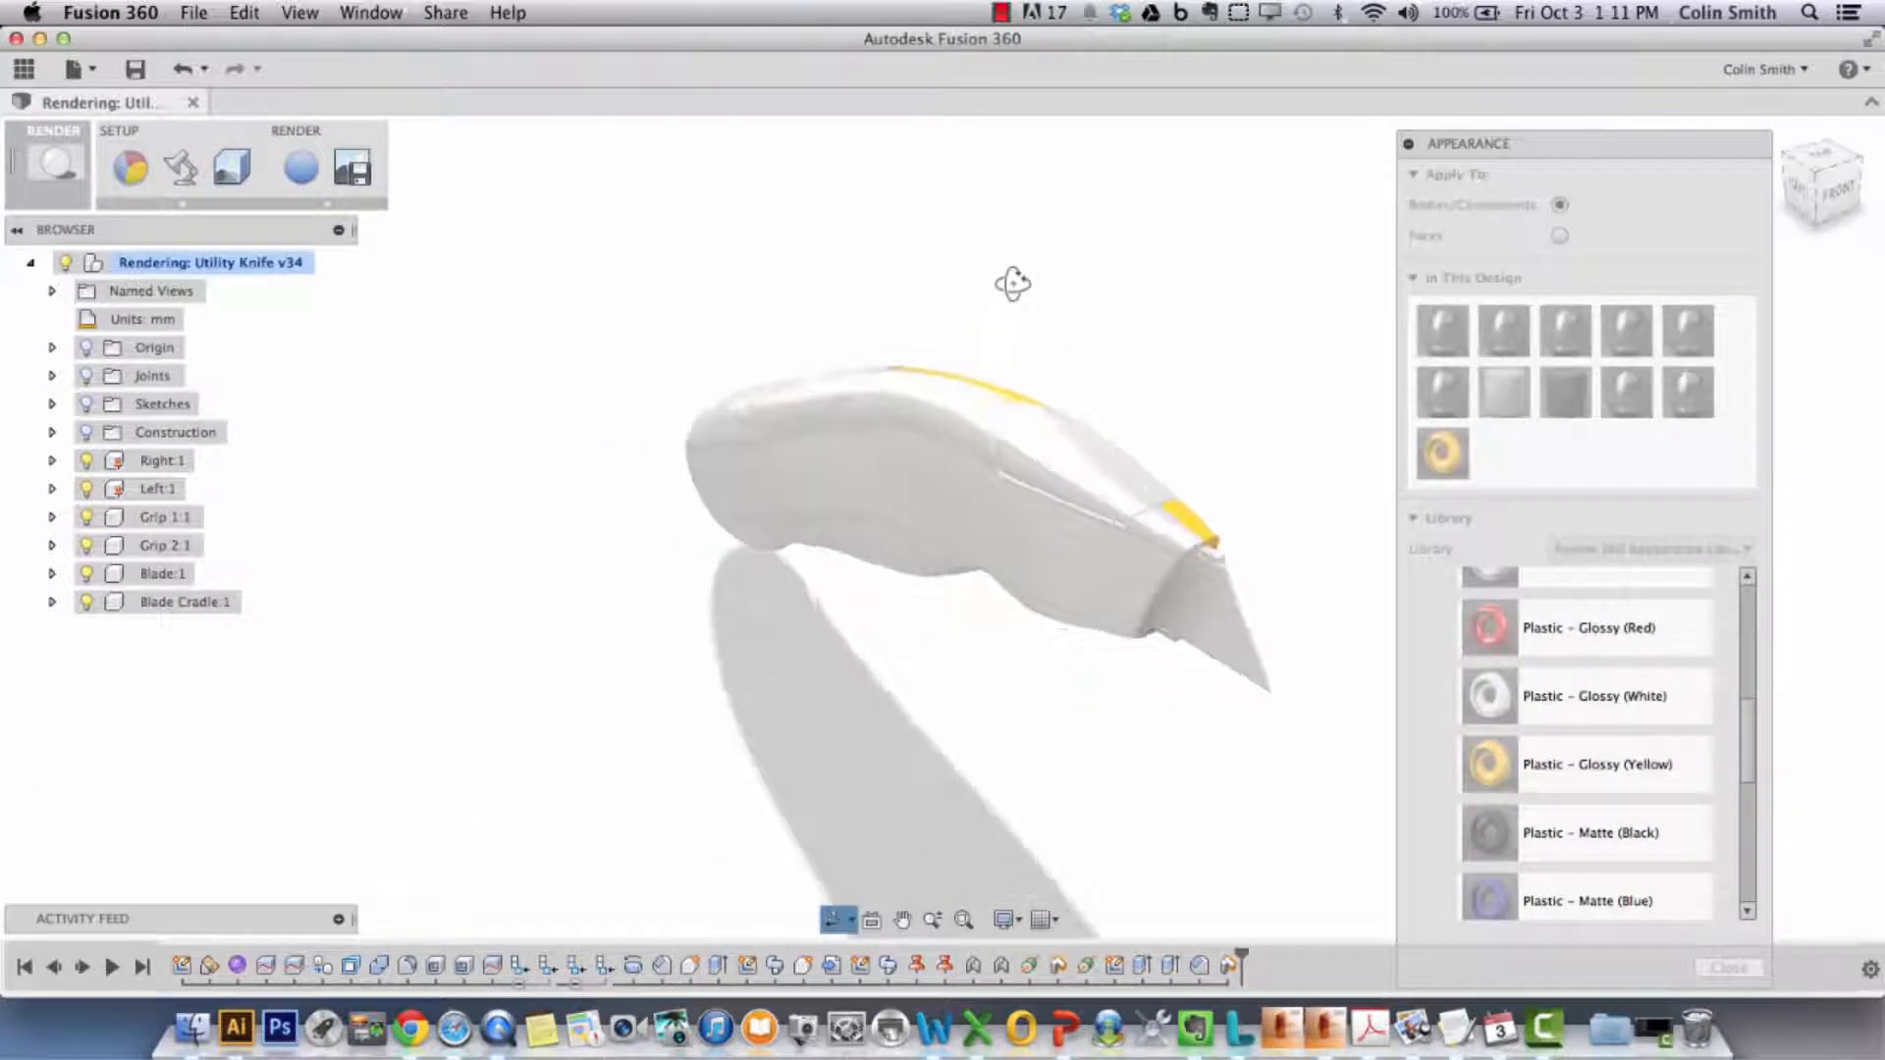
pyautogui.moveTo(1489, 763); pyautogui.dragTo(953, 586)
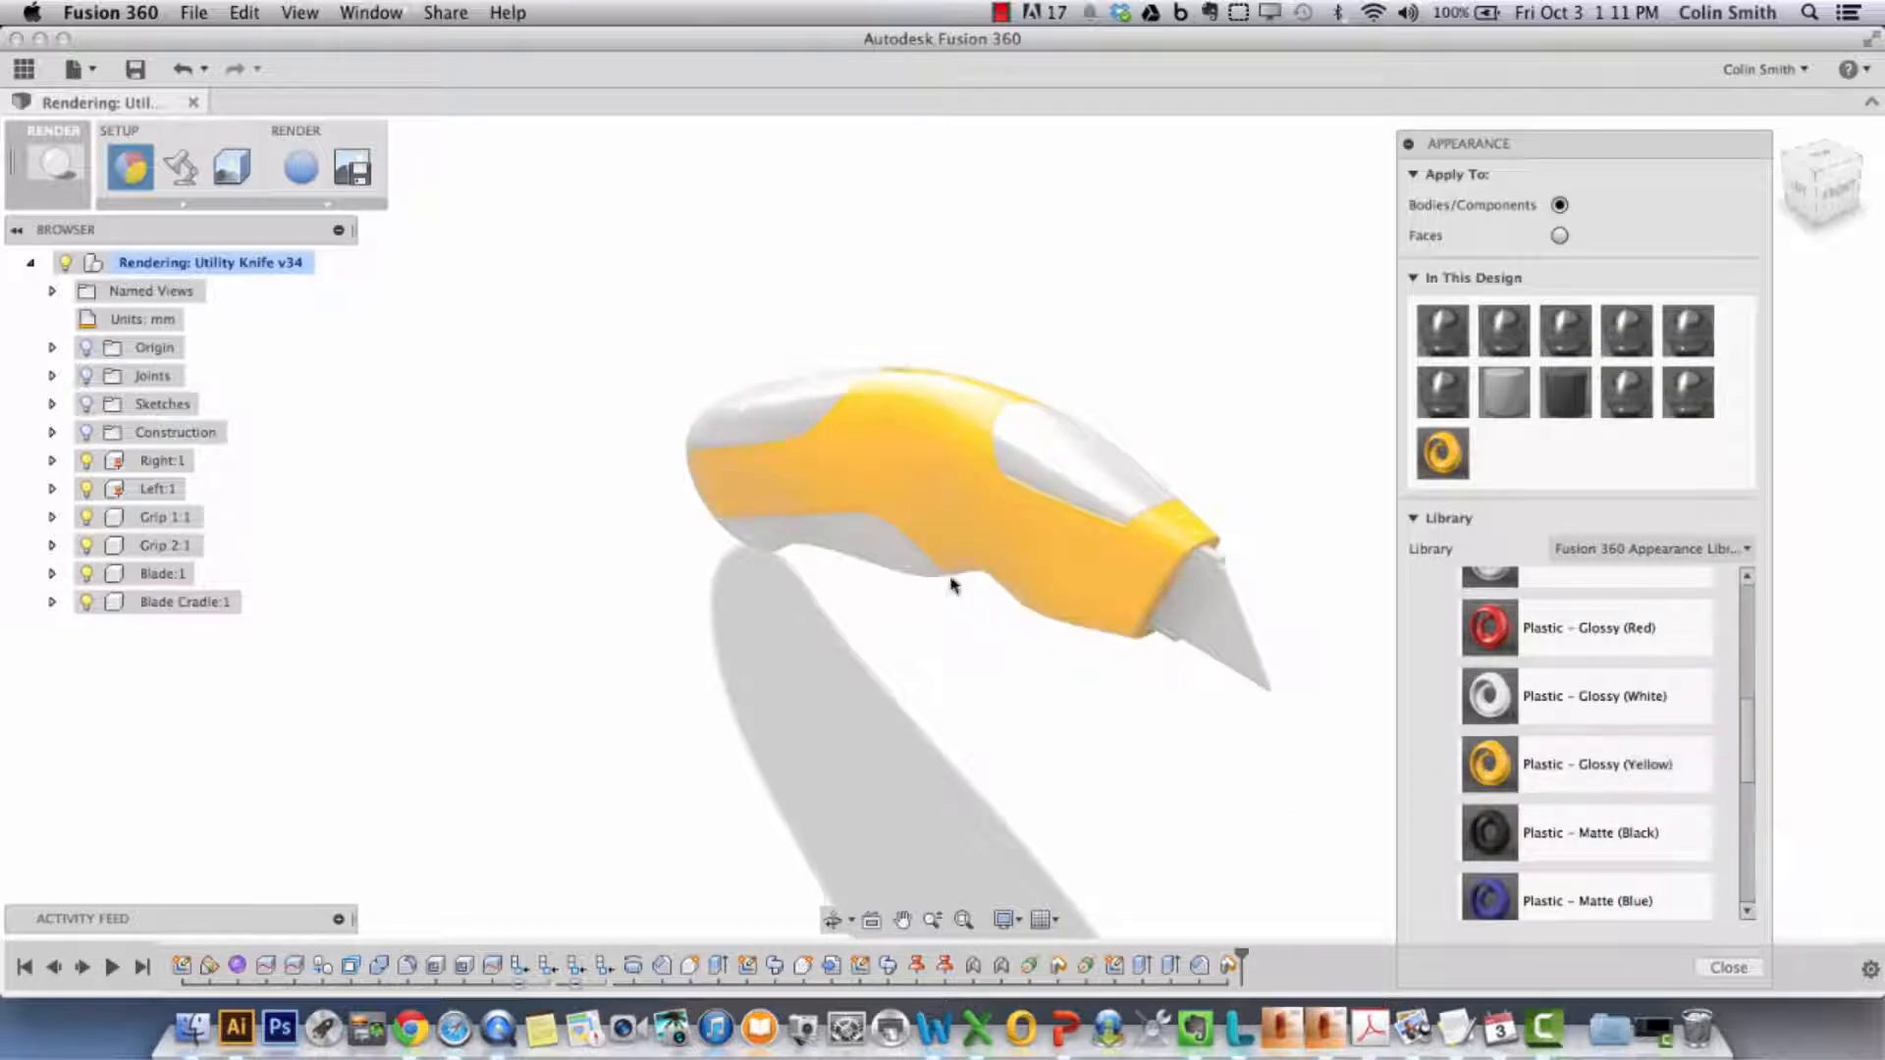
pyautogui.keyDown('shift'); pyautogui.moveTo(1224, 720); pyautogui.dragTo(1102, 698, button='middle'); pyautogui.keyUp('shift')
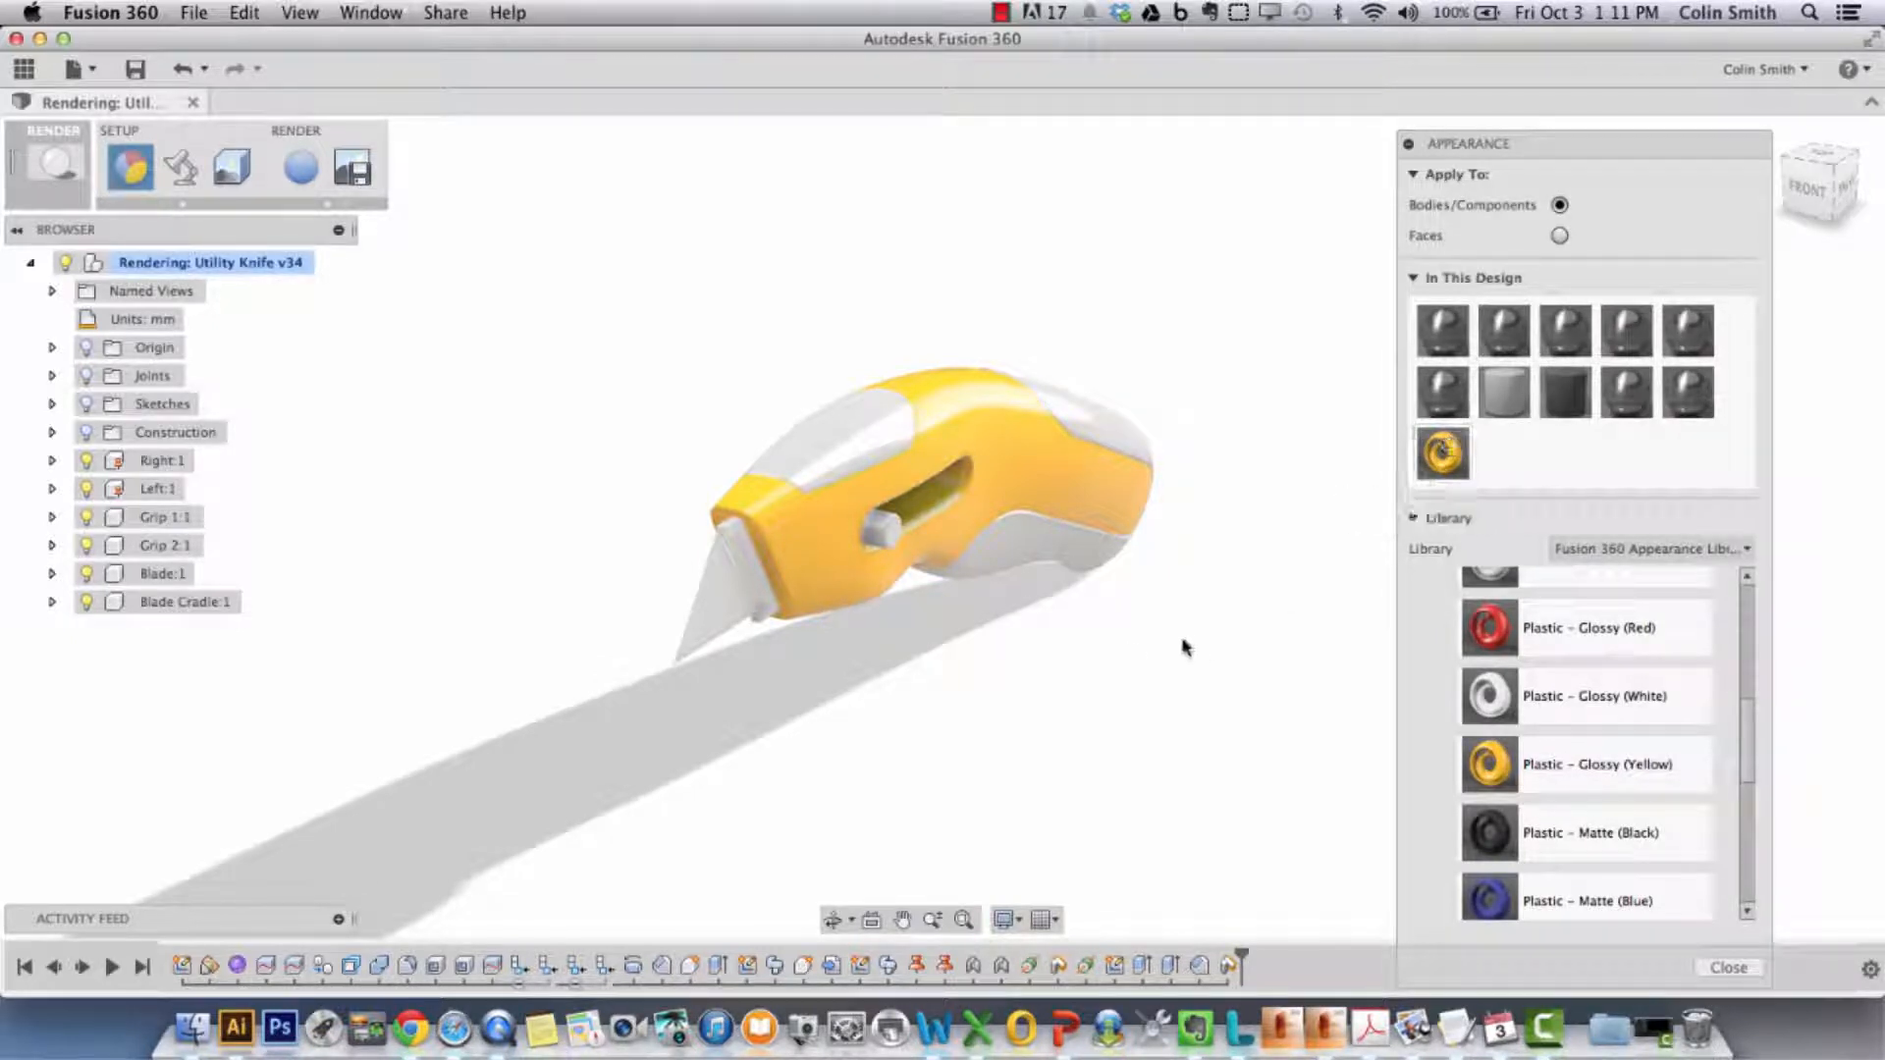
pyautogui.moveTo(1110, 623)
pyautogui.keyDown('shift'); pyautogui.mouseDown(button='middle')
pyautogui.moveTo(1136, 652)
pyautogui.moveTo(1271, 602)
pyautogui.moveTo(1098, 673)
pyautogui.moveTo(1048, 661)
pyautogui.moveTo(1145, 610)
pyautogui.mouseUp(button='middle'); pyautogui.keyUp('shift')
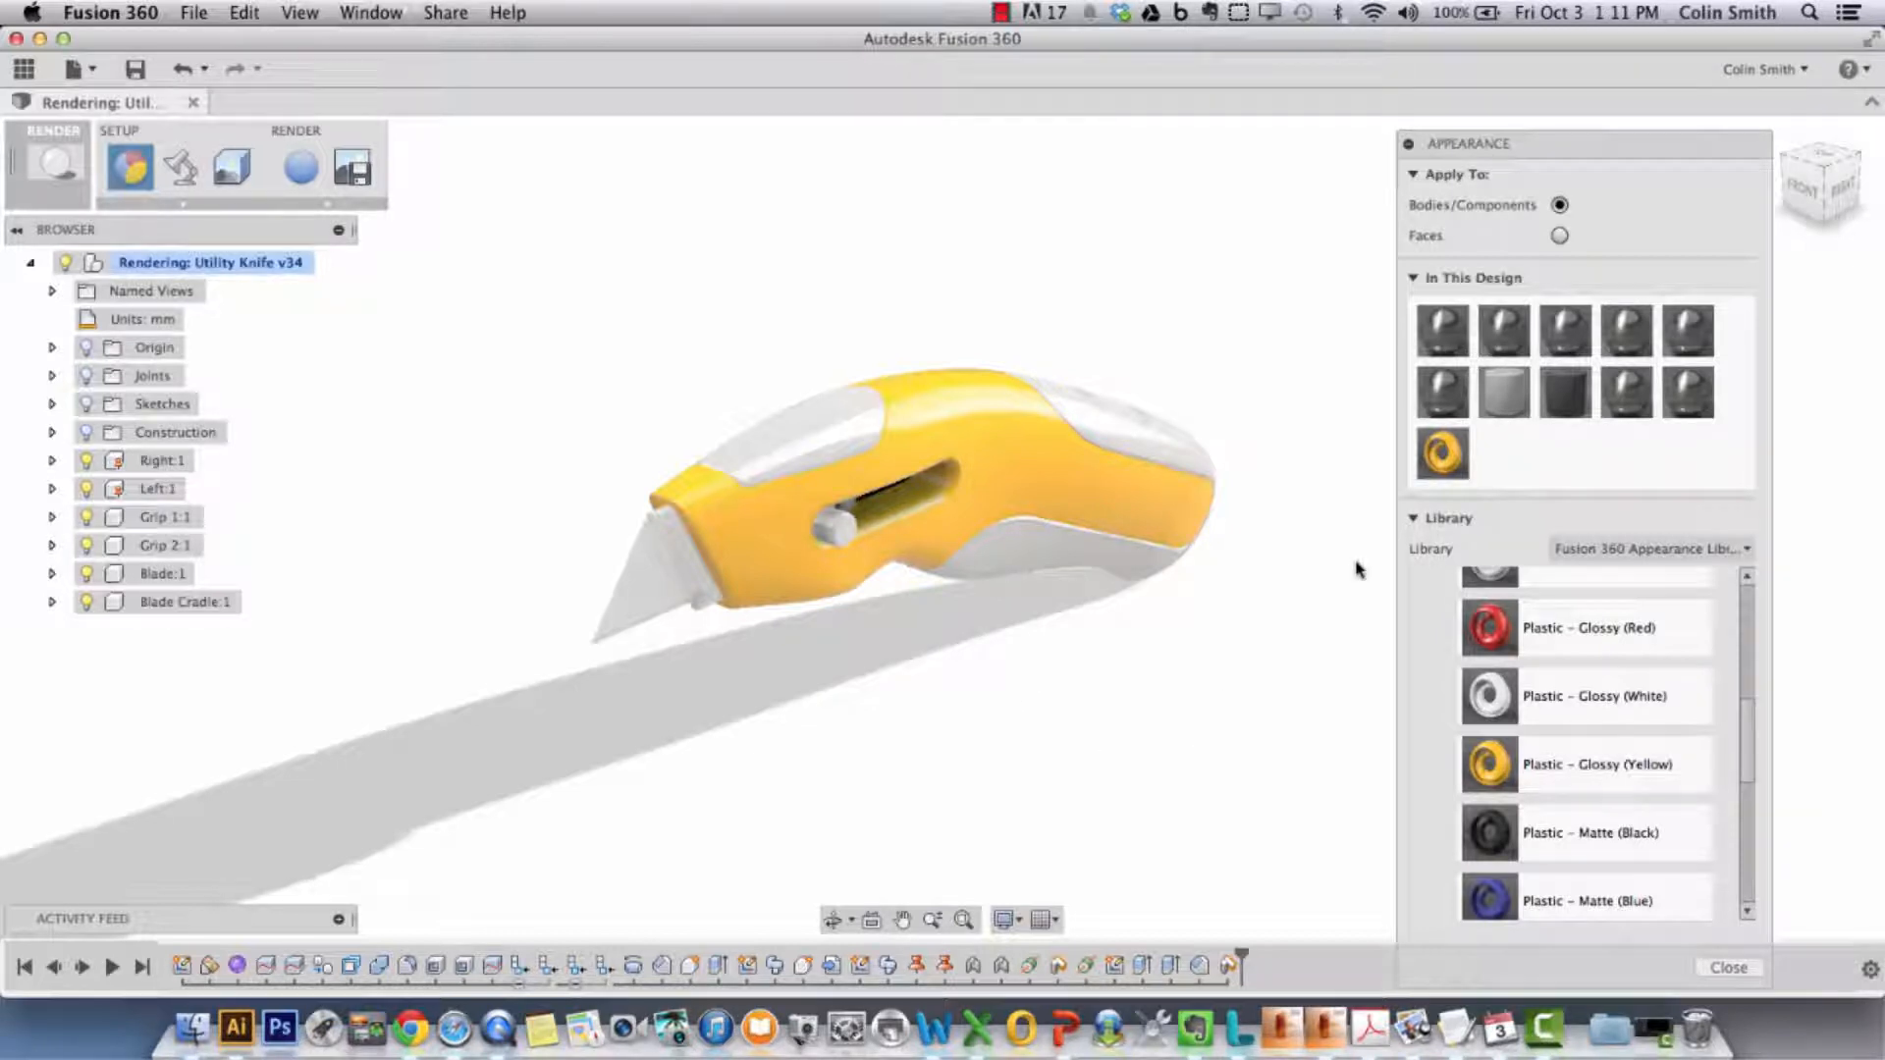
# - Apply the Rubber - Hard appearance to the whole Grip 1 component and expand its bodies in the browser
pyautogui.scroll(2, 1743, 708)
pyautogui.scroll(-4, 1669, 726)
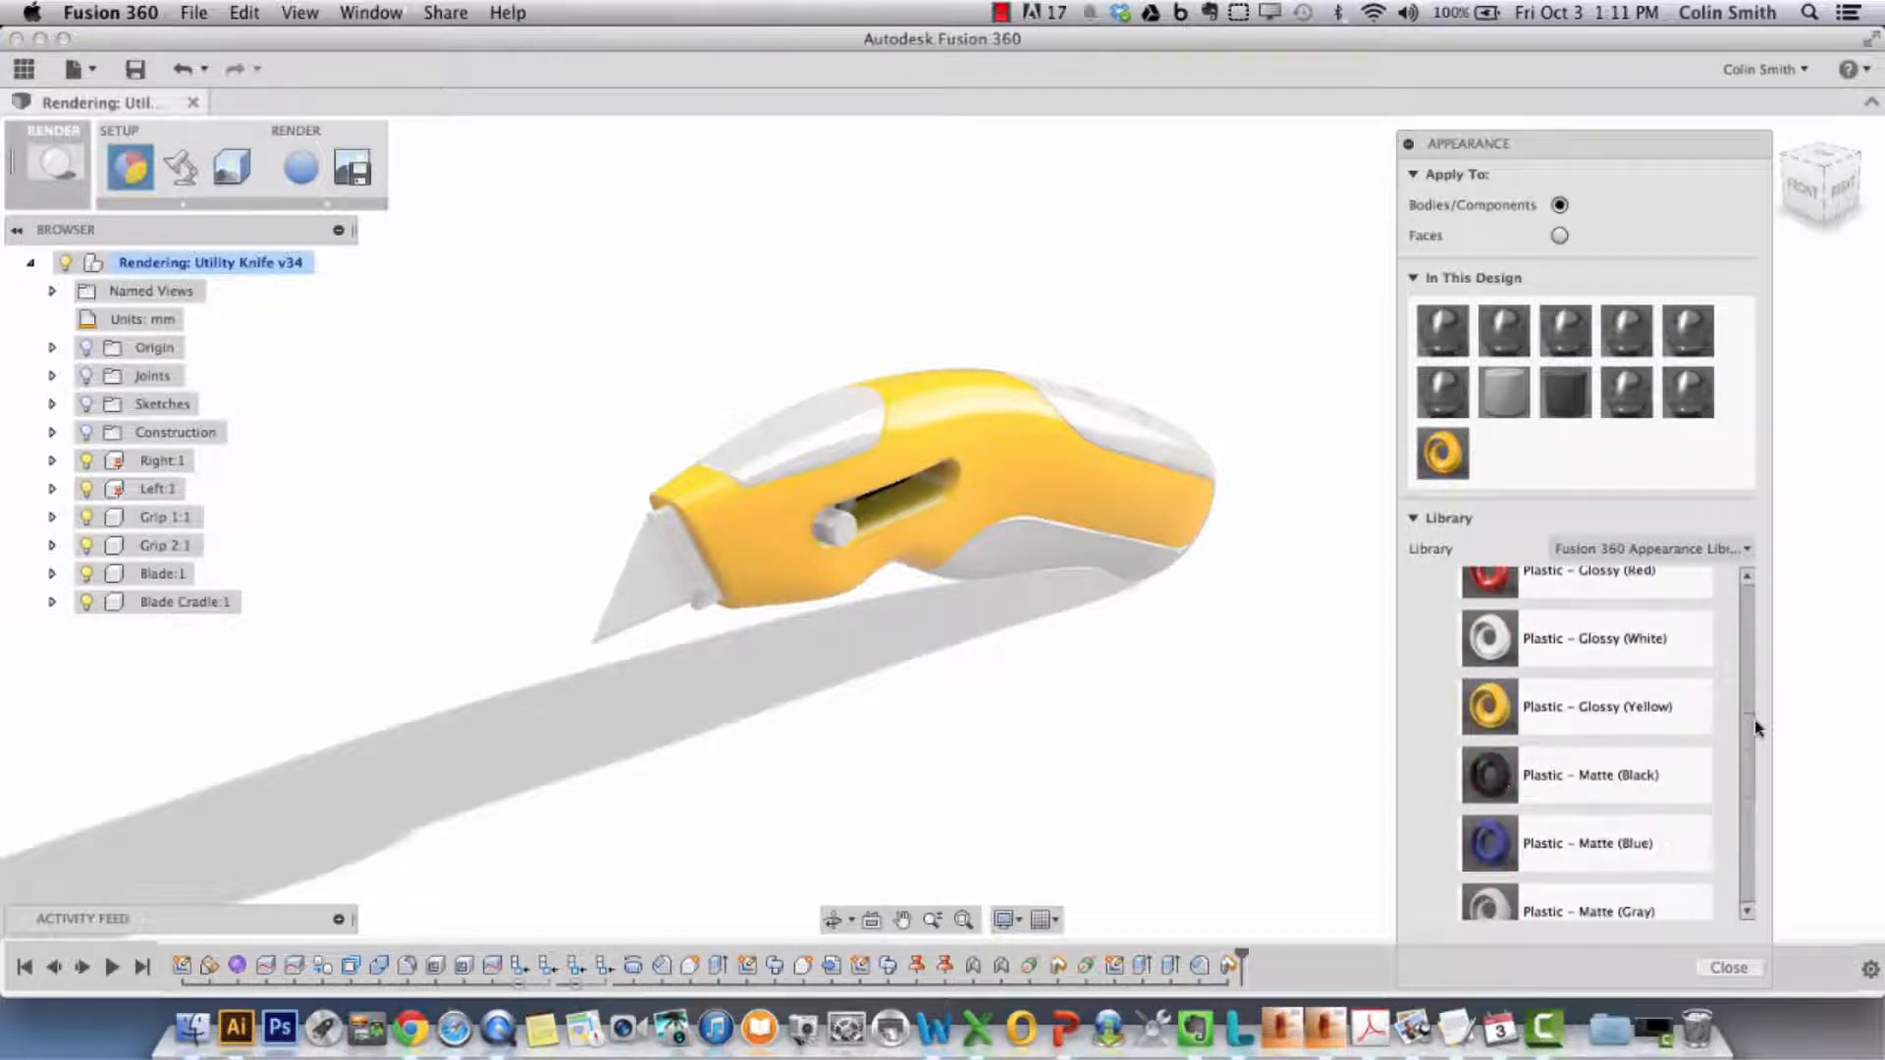
pyautogui.scroll(10, 1570, 726)
pyautogui.click(1520, 713)
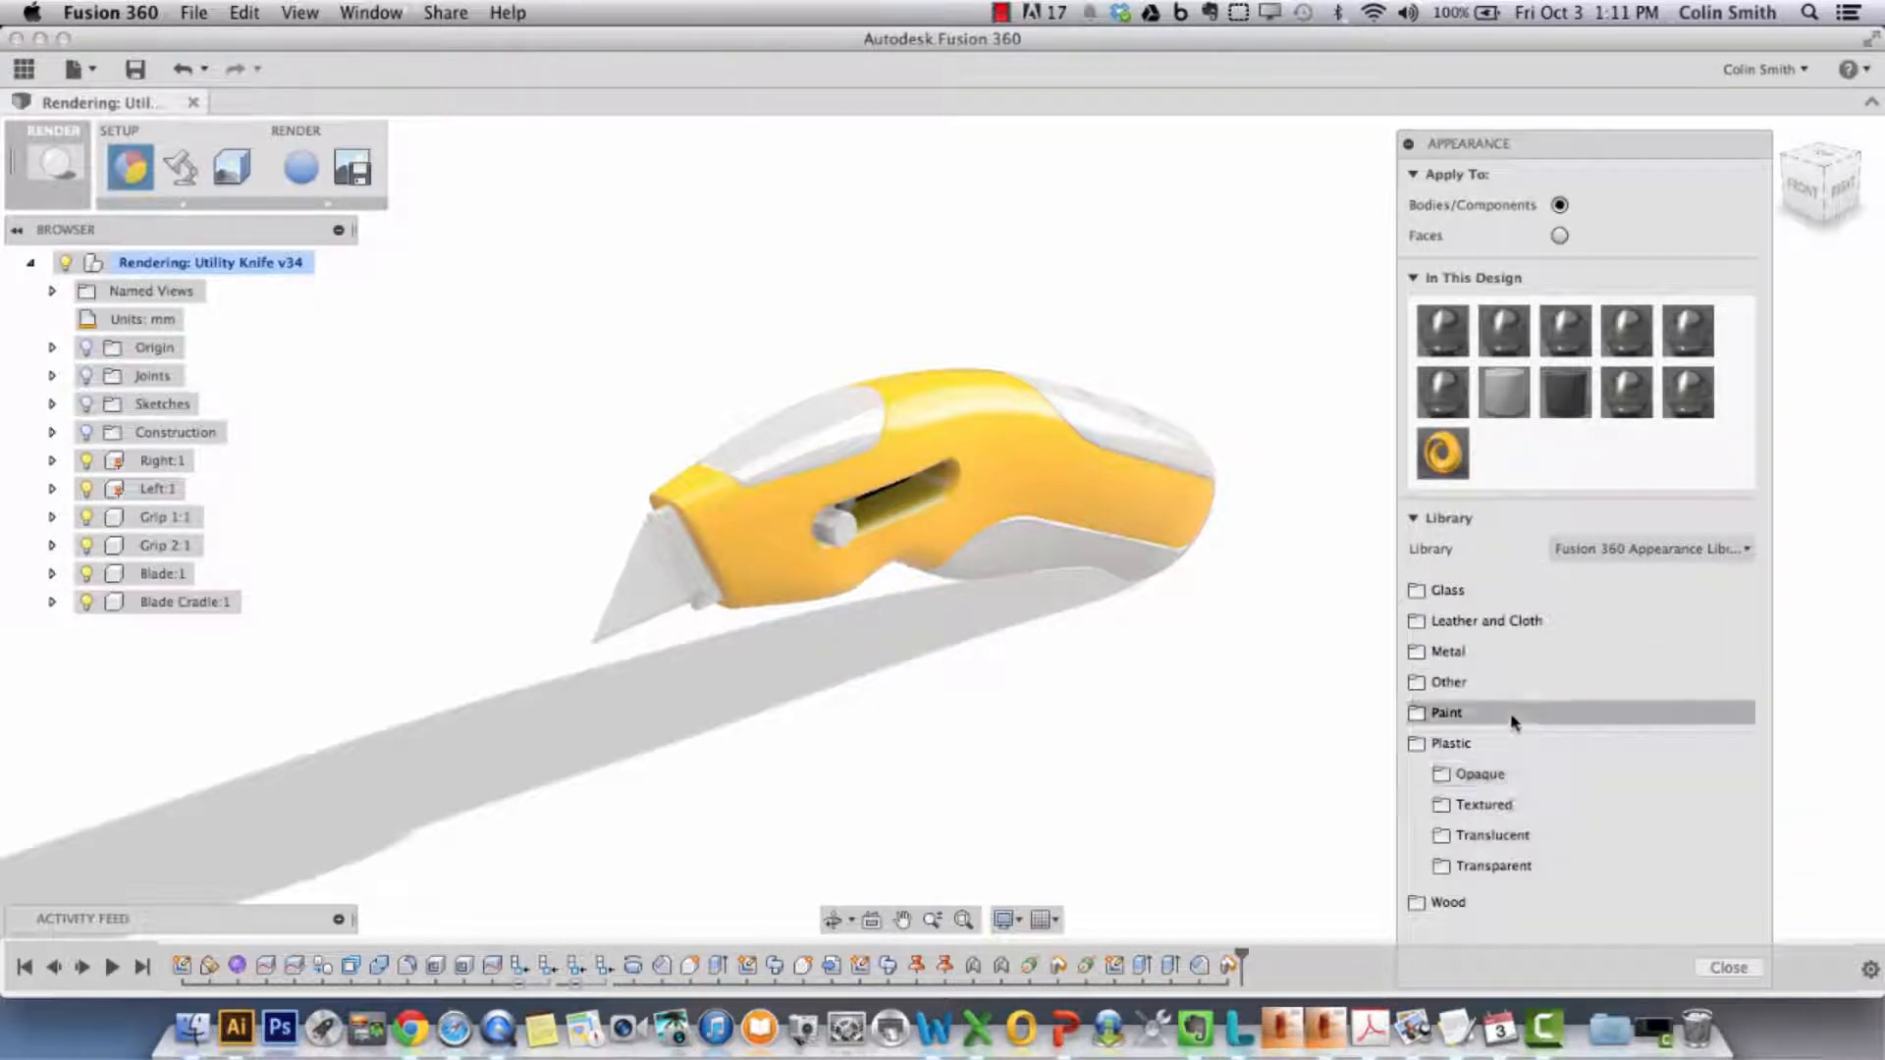
pyautogui.click(1492, 744)
pyautogui.click(1532, 682)
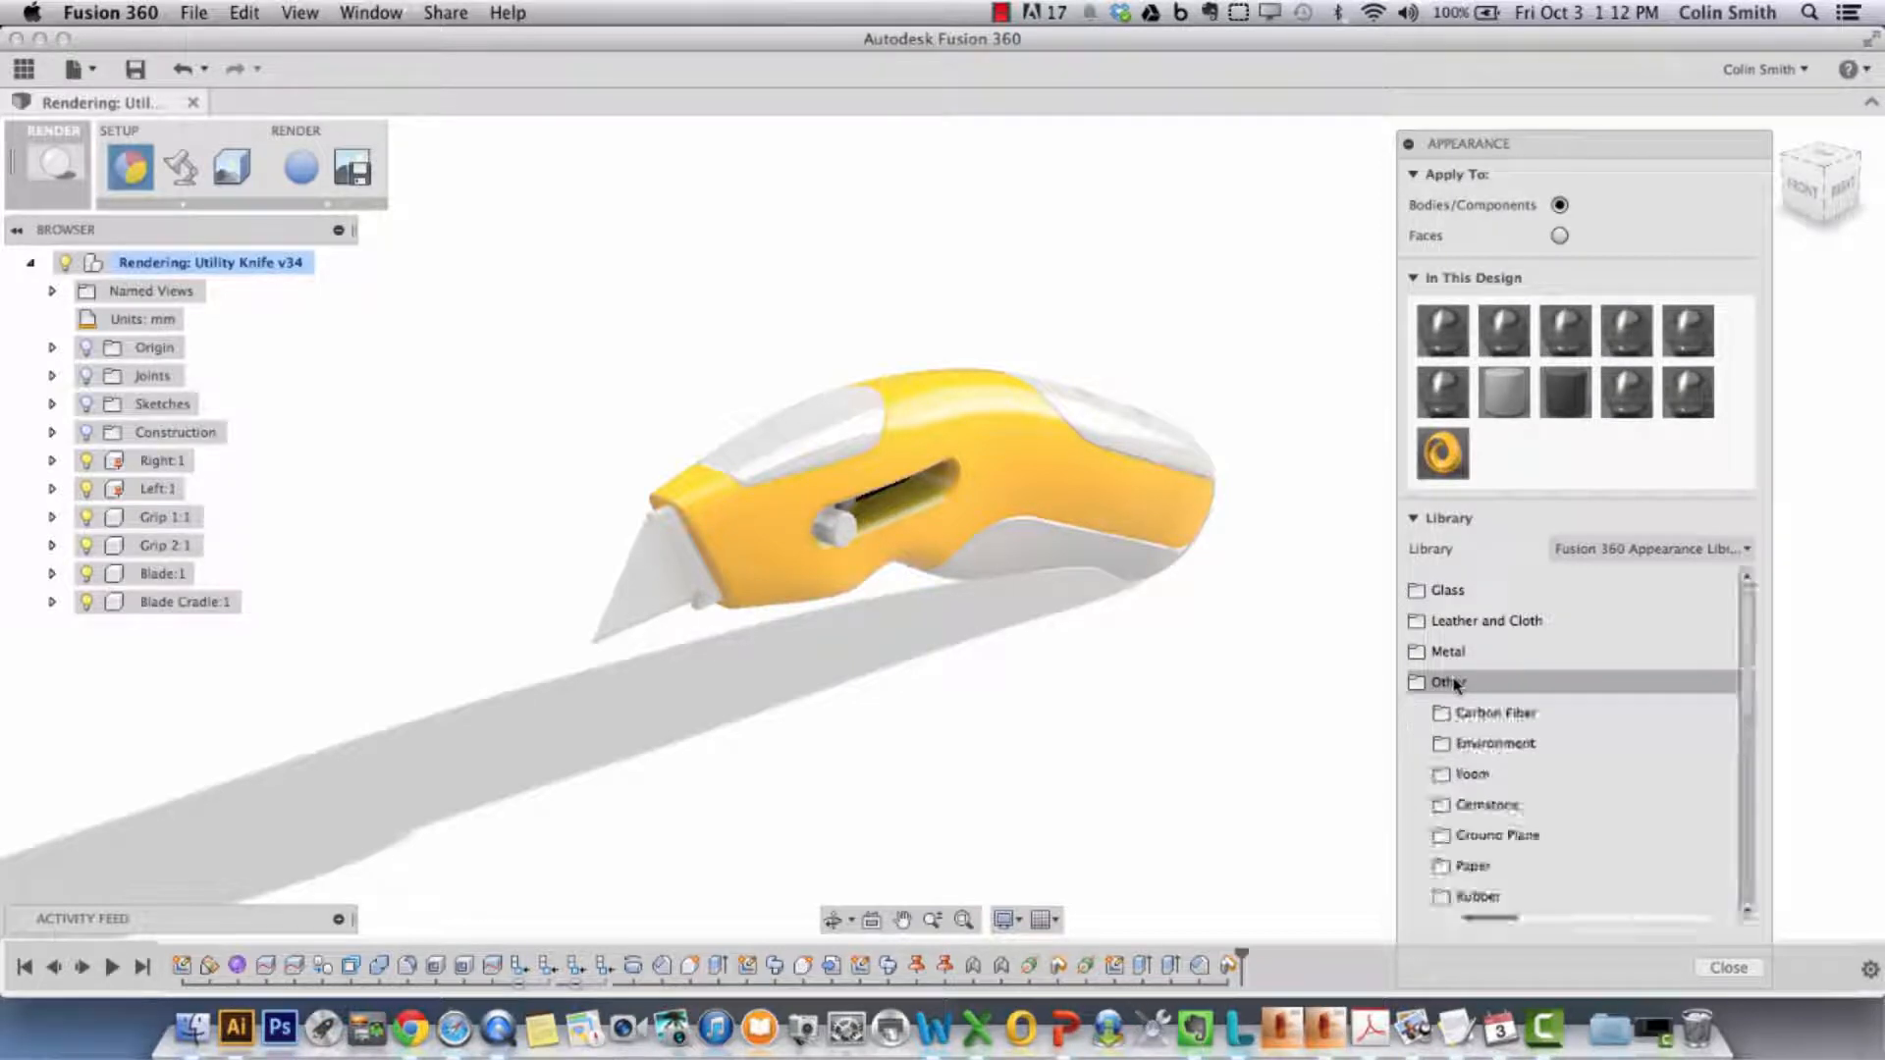
pyautogui.click(1478, 896)
pyautogui.scroll(-6, 1654, 725)
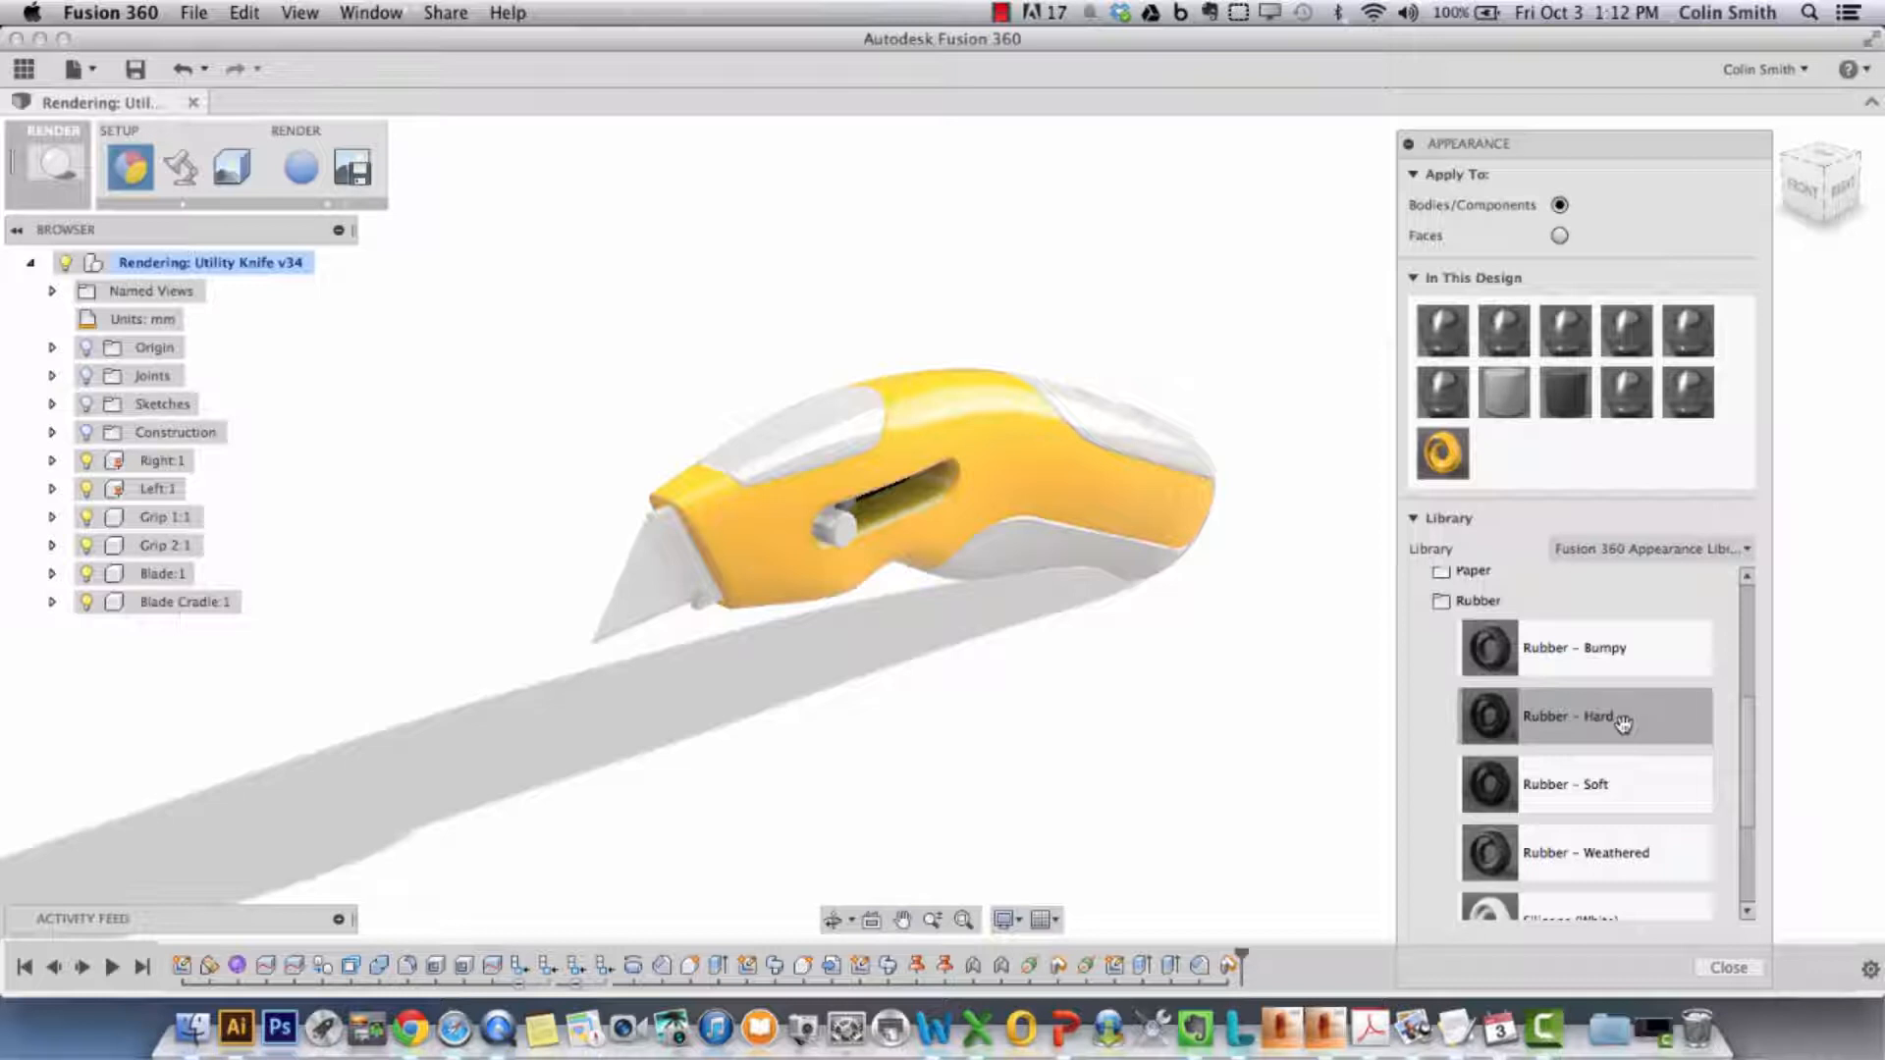
pyautogui.moveTo(1622, 723); pyautogui.dragTo(147, 520)
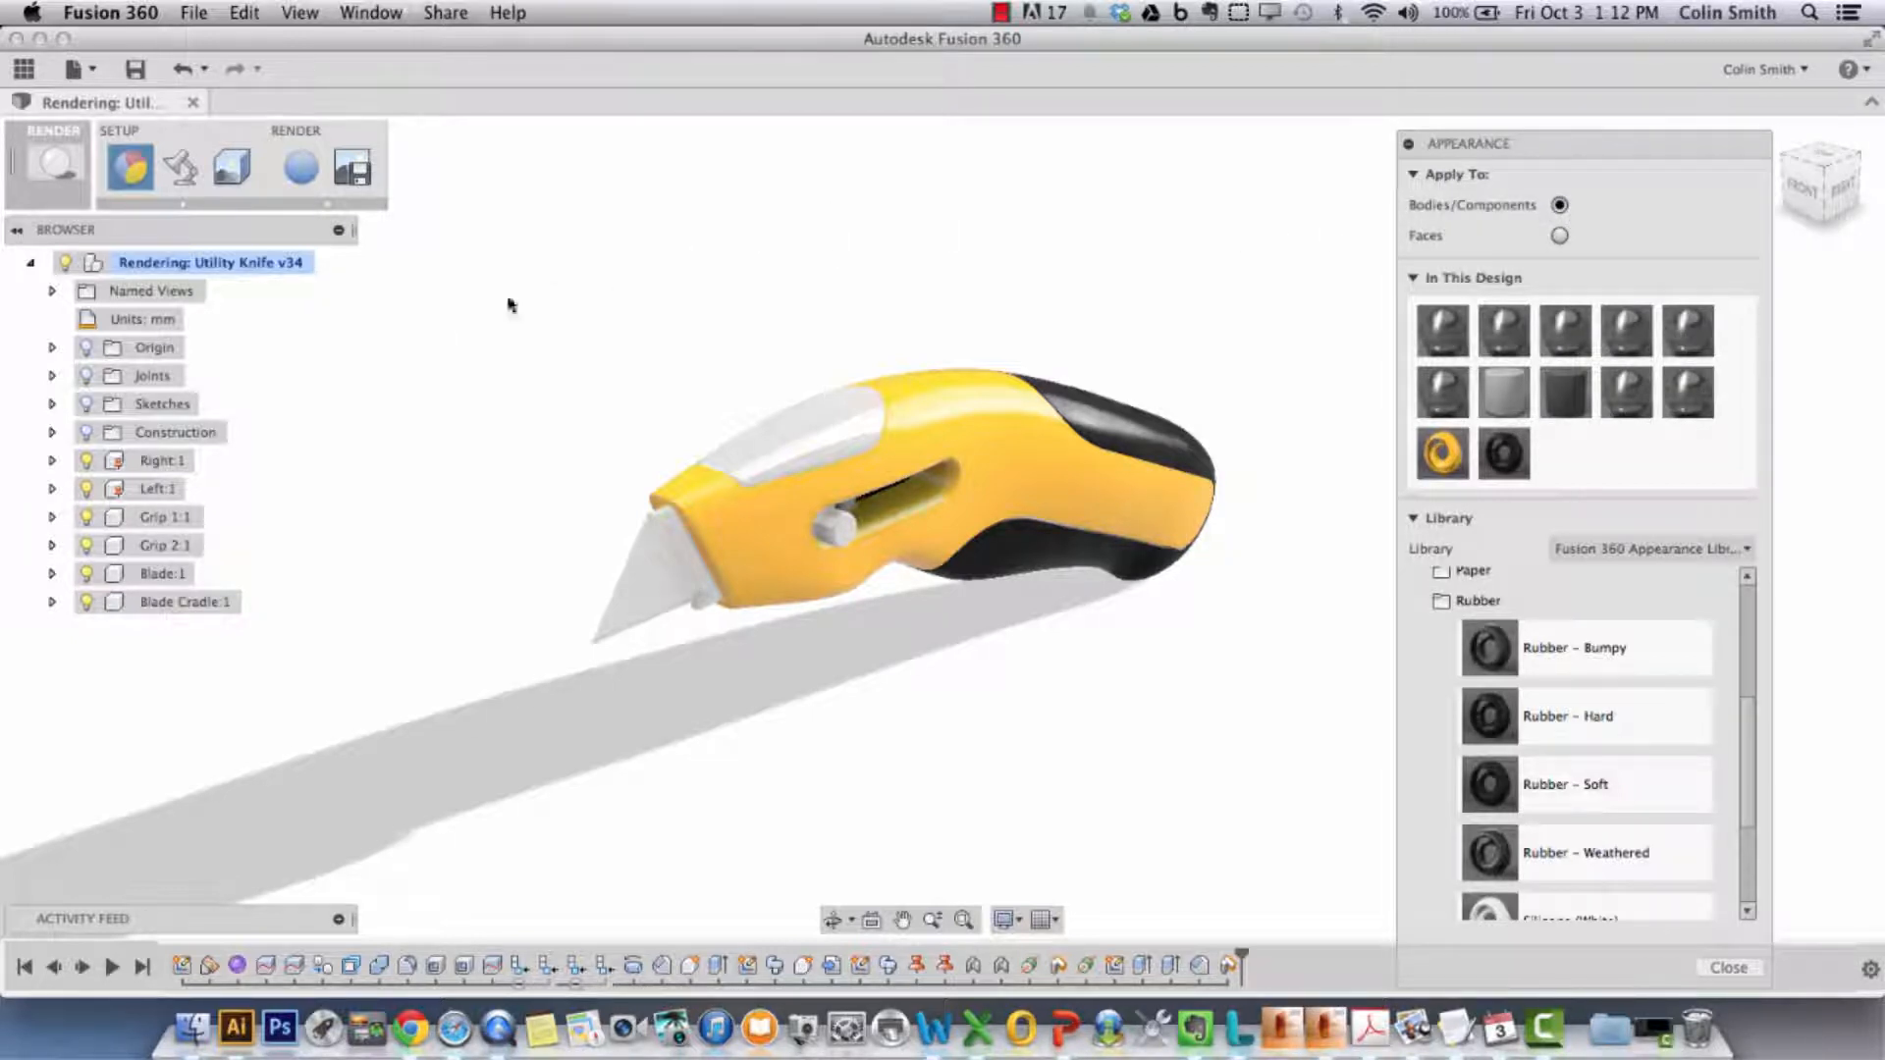
pyautogui.click(53, 518)
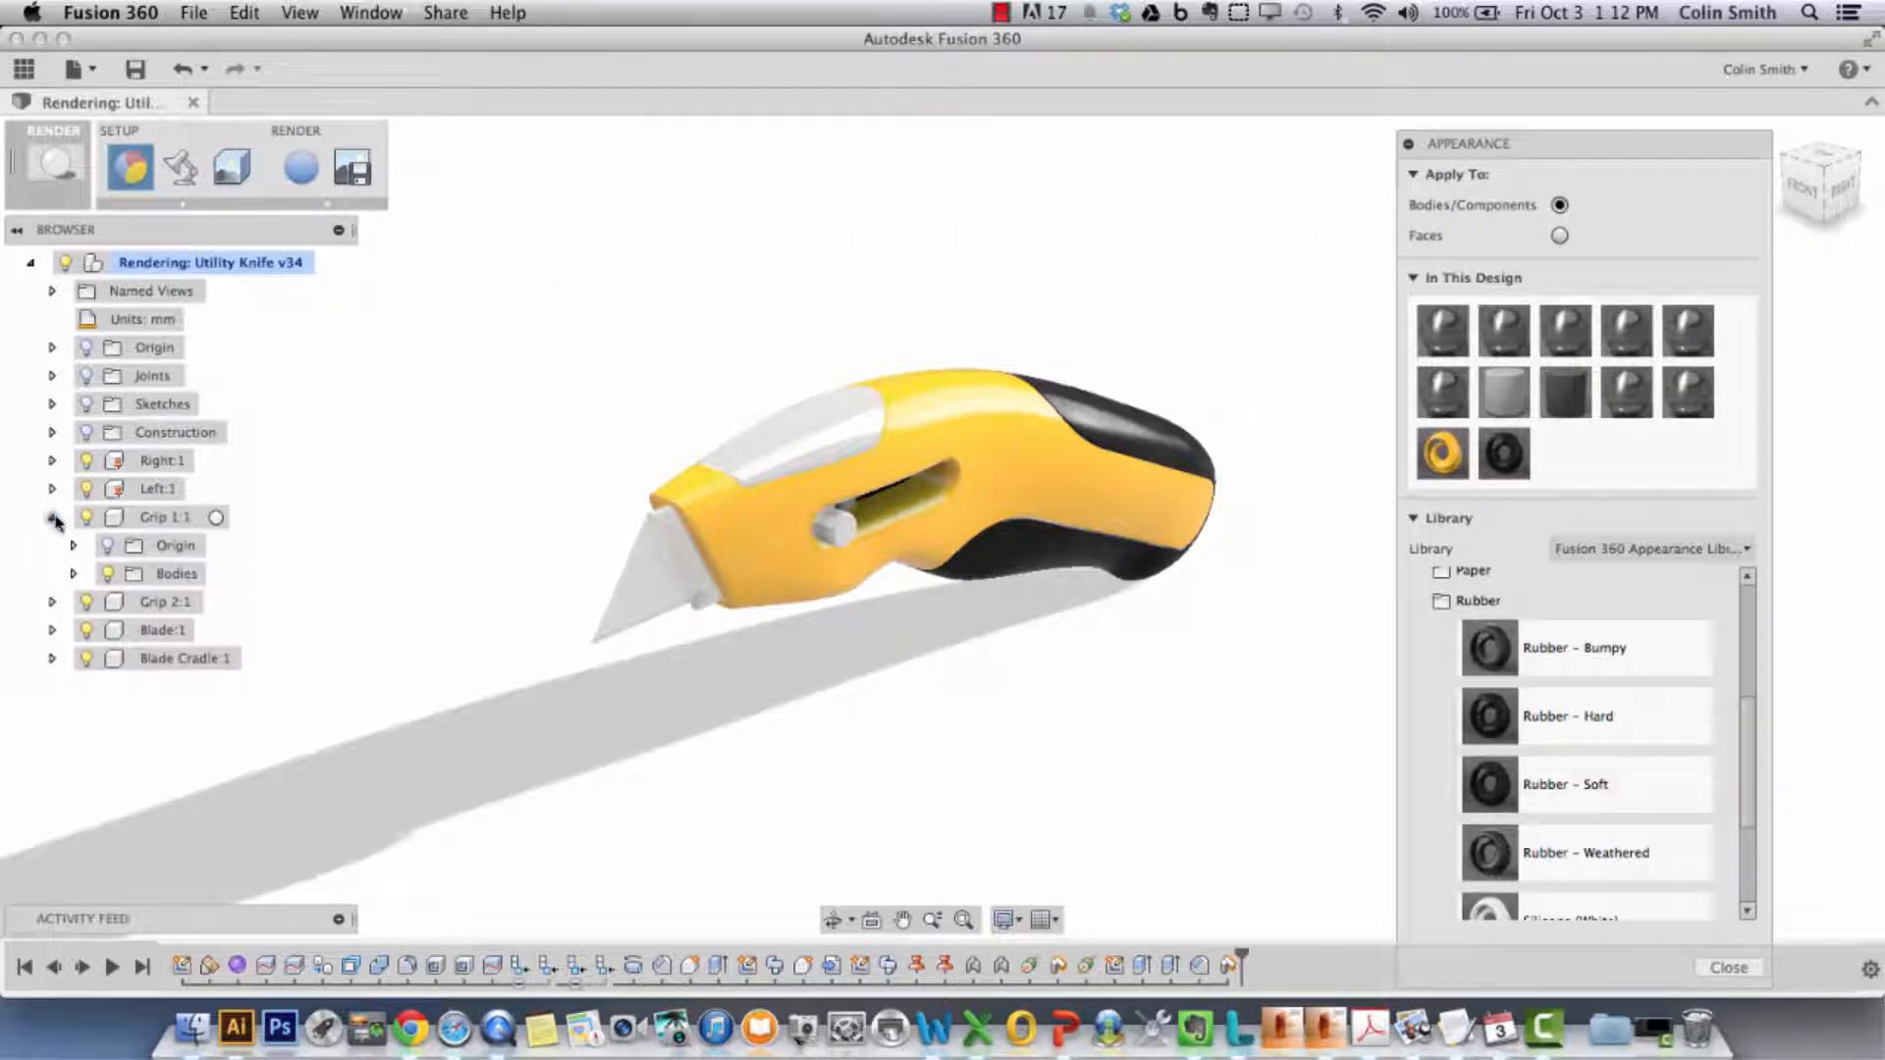
pyautogui.click(73, 573)
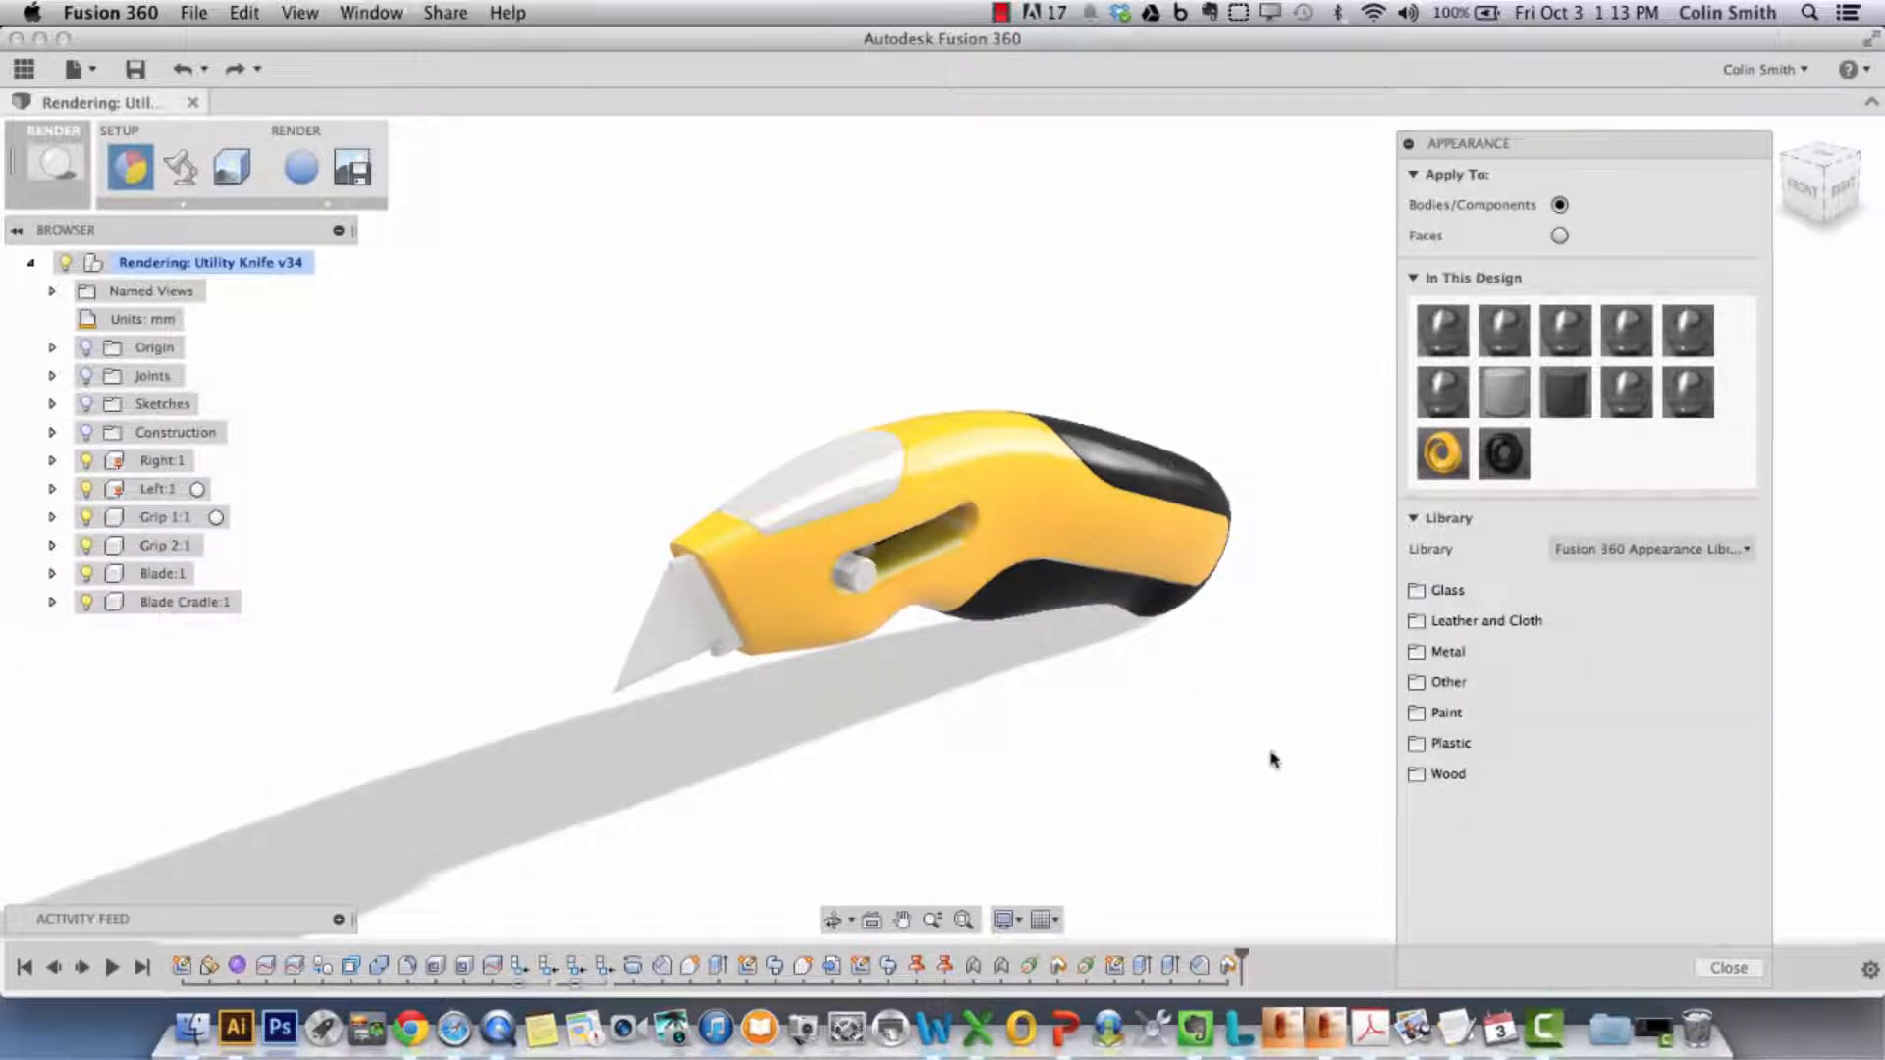
# - Apply the Plastic - Textured - Polka appearance to the front grip on top of the knife and inspect it up close
pyautogui.click(1472, 746)
pyautogui.scroll(-3, 1629, 737)
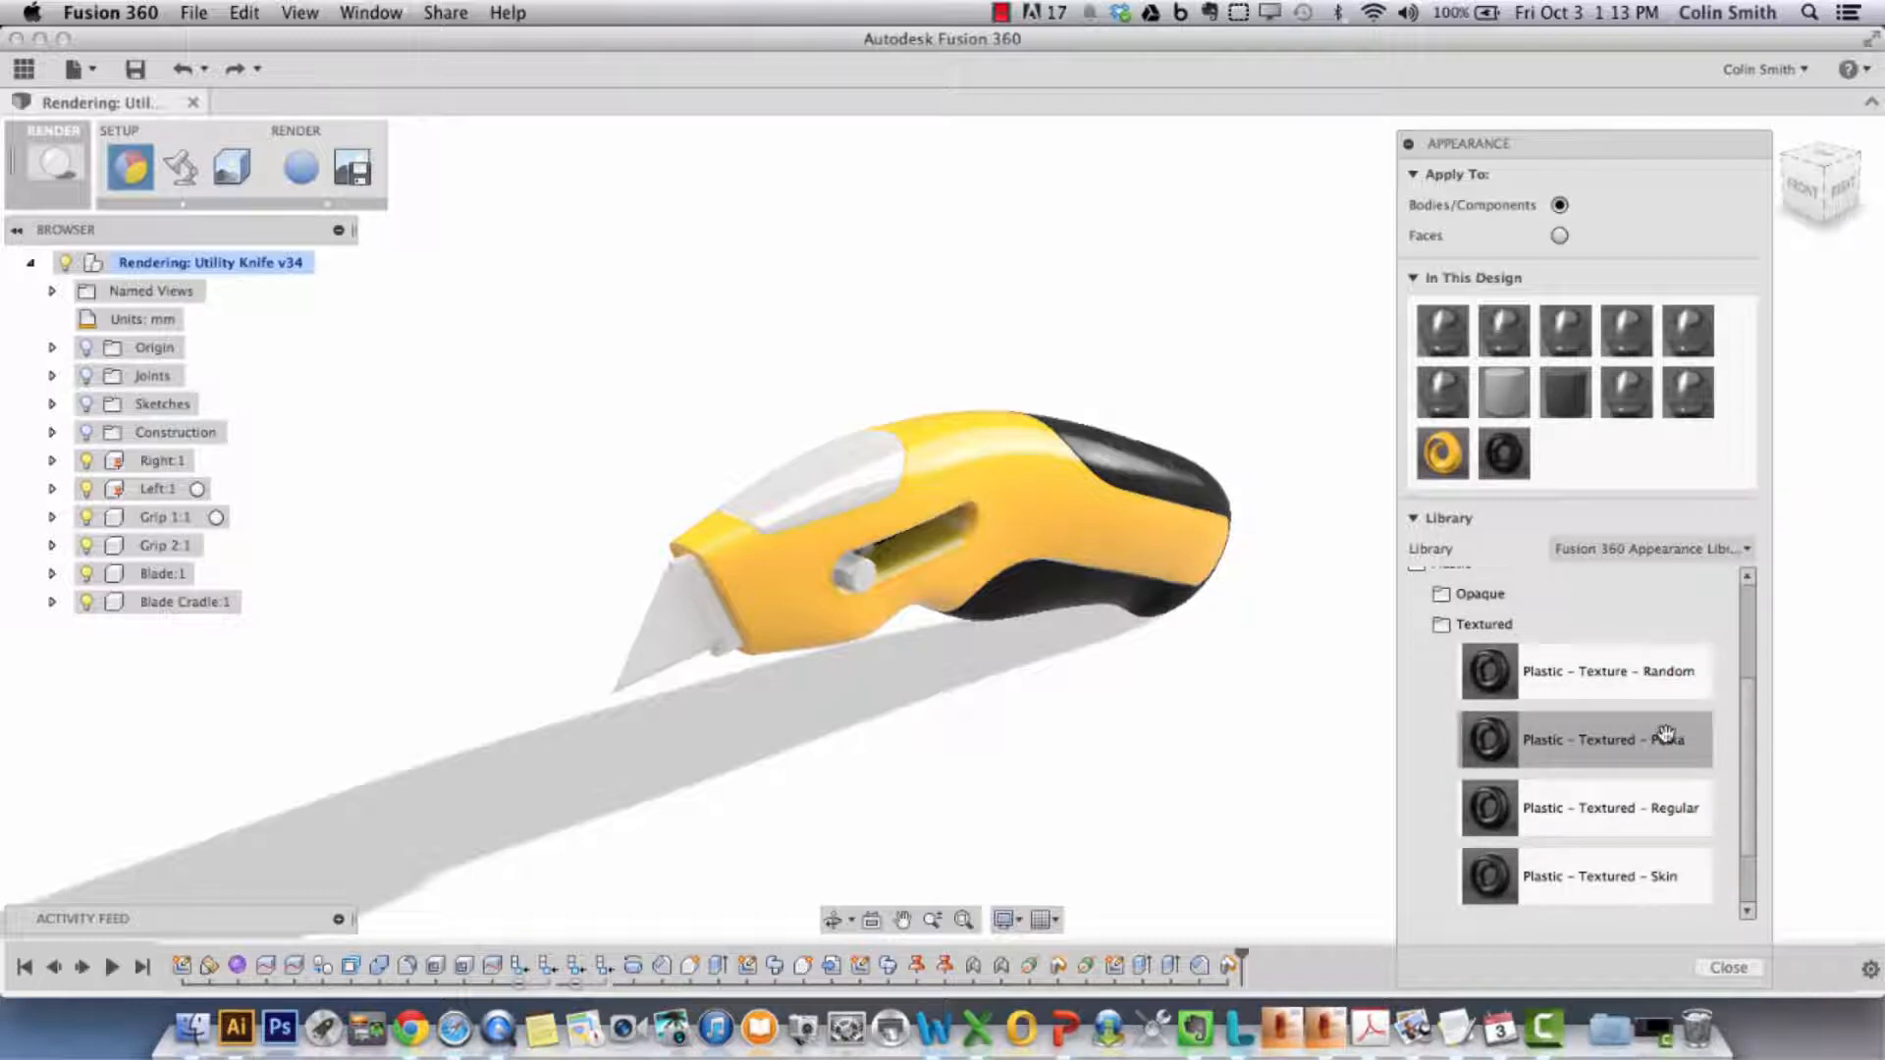
pyautogui.moveTo(1659, 738); pyautogui.dragTo(829, 473)
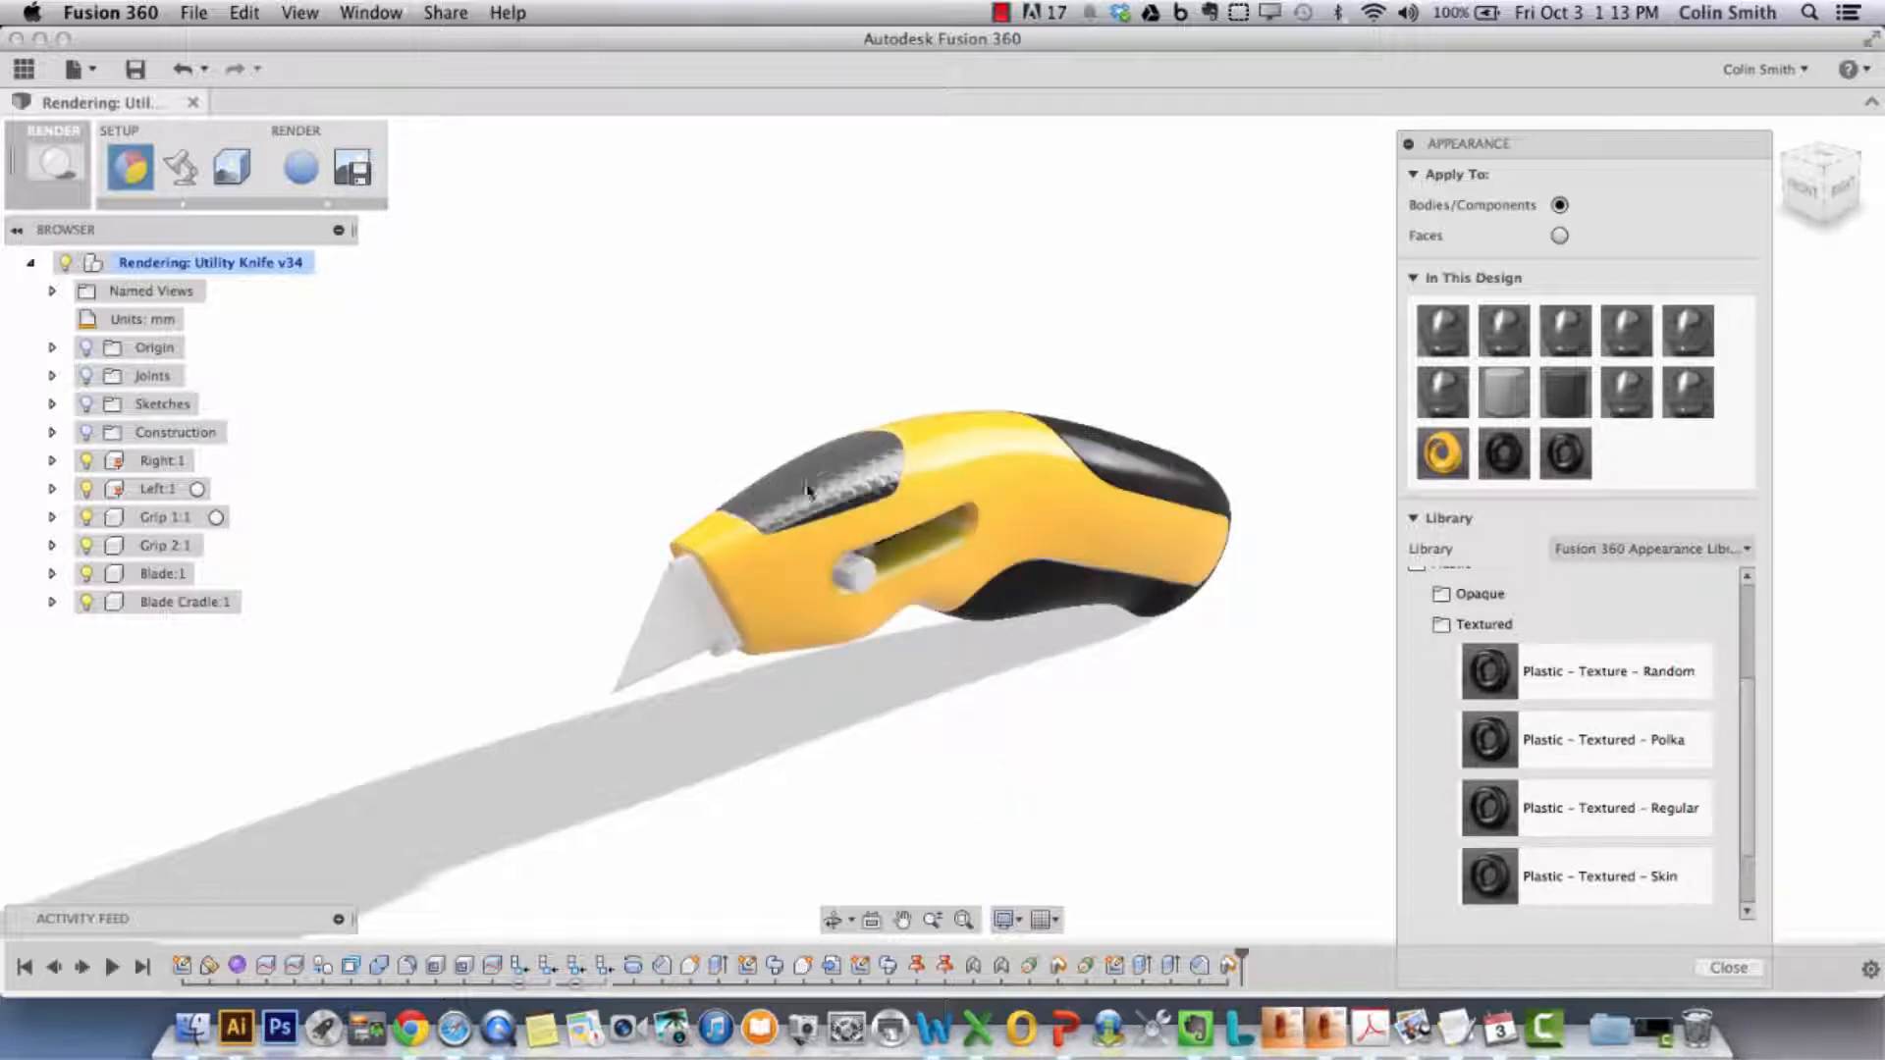
pyautogui.keyDown('shift'); pyautogui.moveTo(901, 709); pyautogui.dragTo(875, 816, button='middle'); pyautogui.keyUp('shift')
pyautogui.scroll(5, 833, 698)
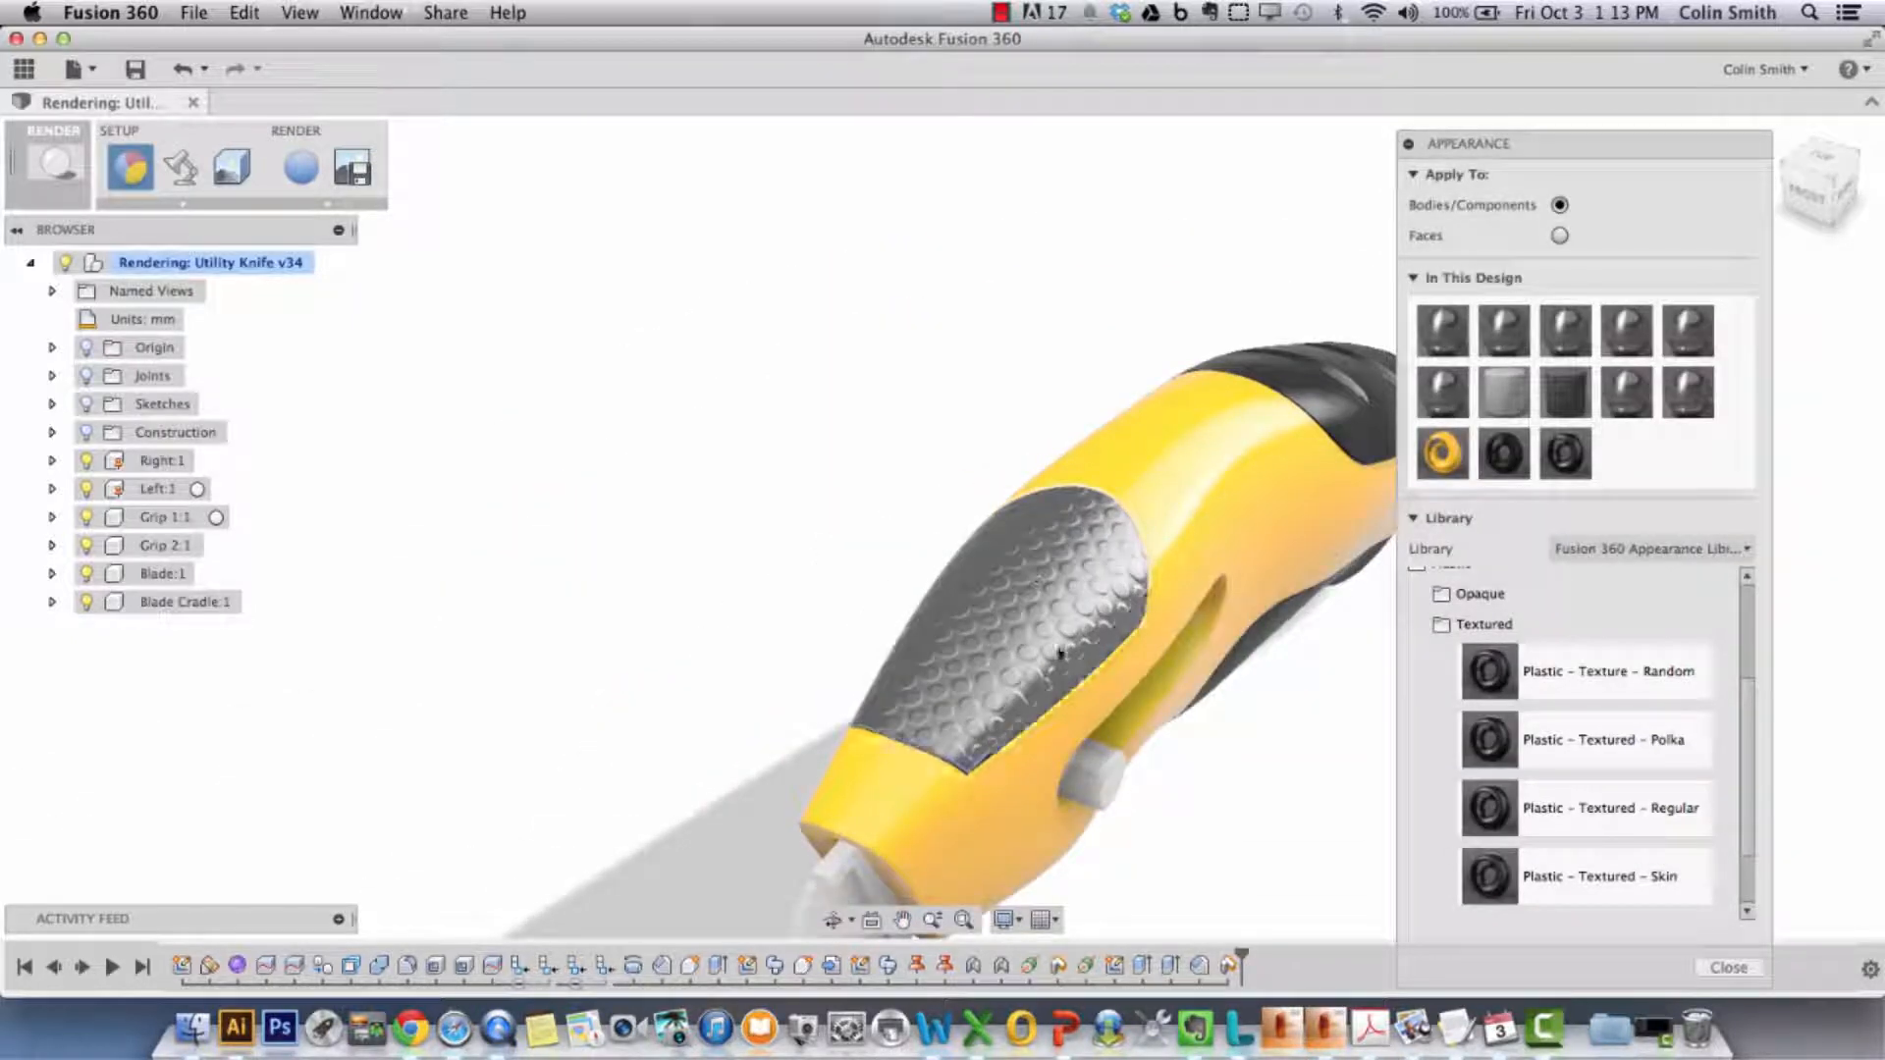
# - Inspect the textured front grip and the yellow knife body from the side, from above and at different distances
pyautogui.keyDown('shift'); pyautogui.moveTo(1253, 829); pyautogui.dragTo(1168, 823, button='middle'); pyautogui.keyUp('shift')
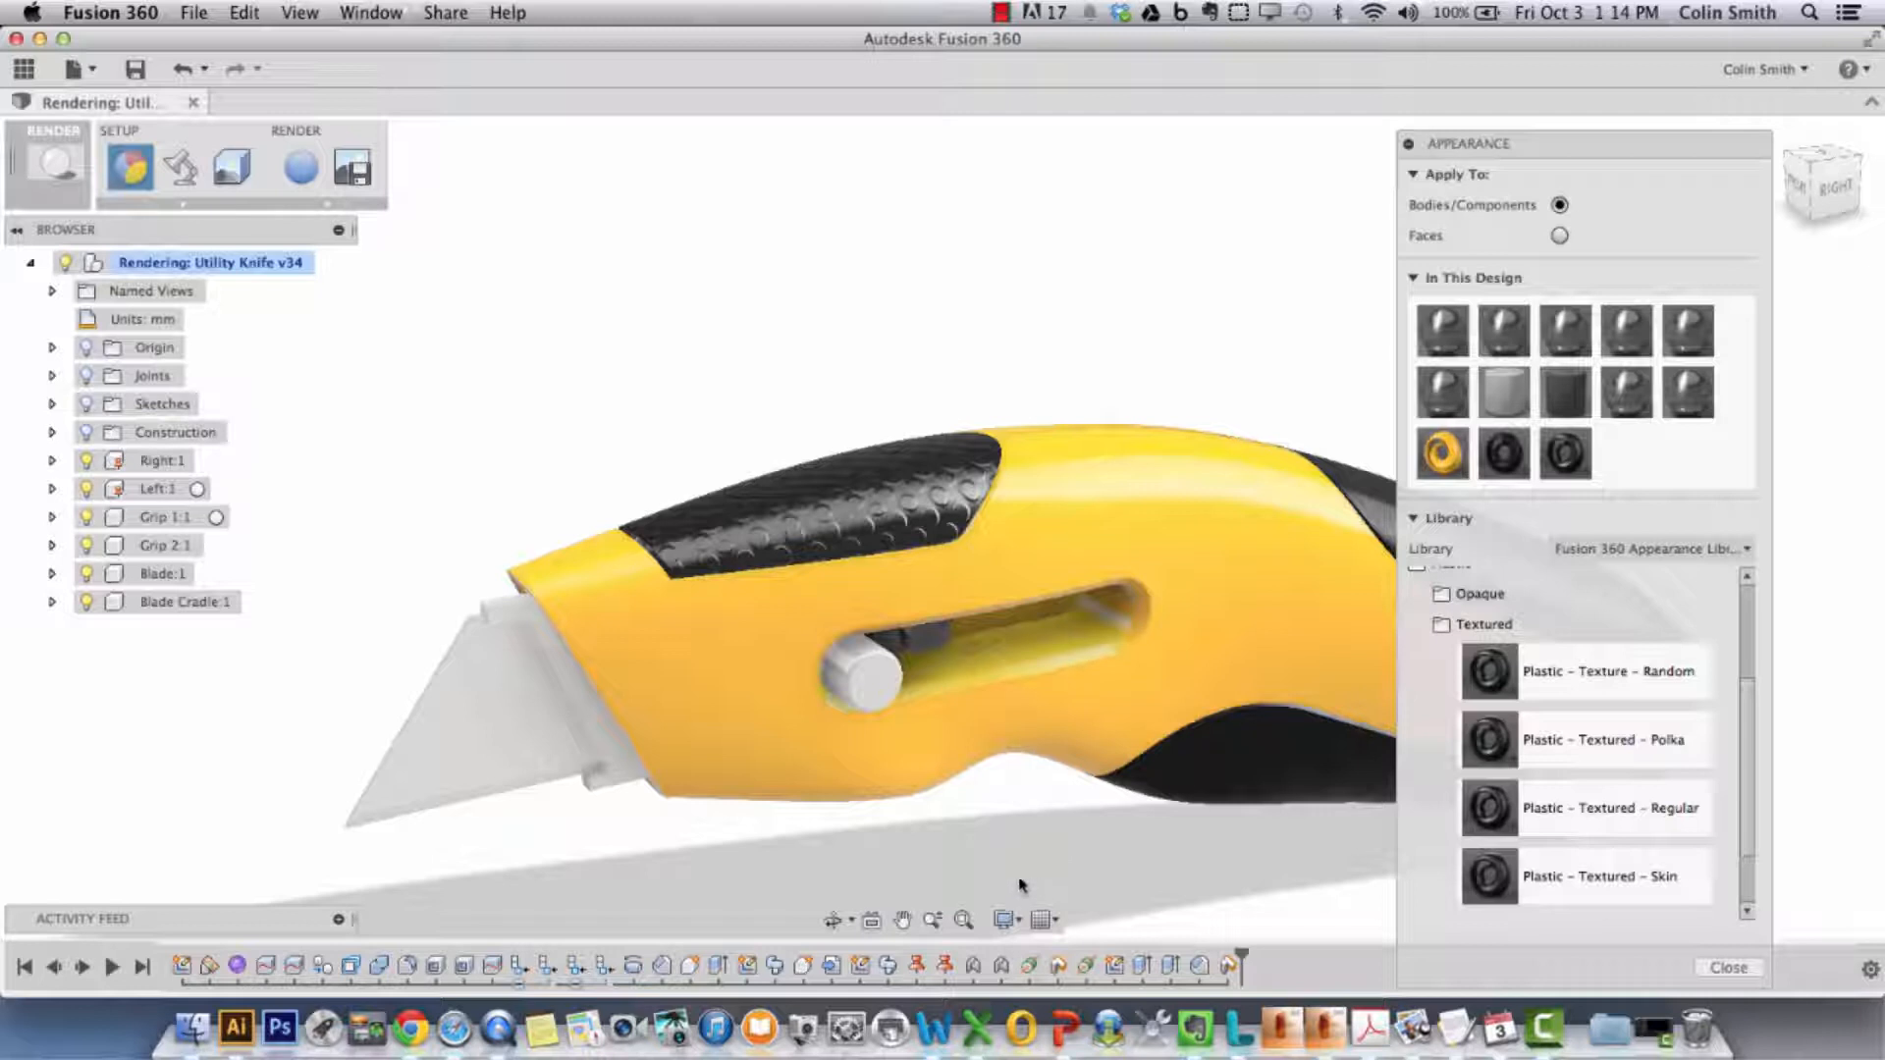
pyautogui.keyDown('shift'); pyautogui.moveTo(1035, 443); pyautogui.dragTo(1045, 384, button='middle'); pyautogui.keyUp('shift')
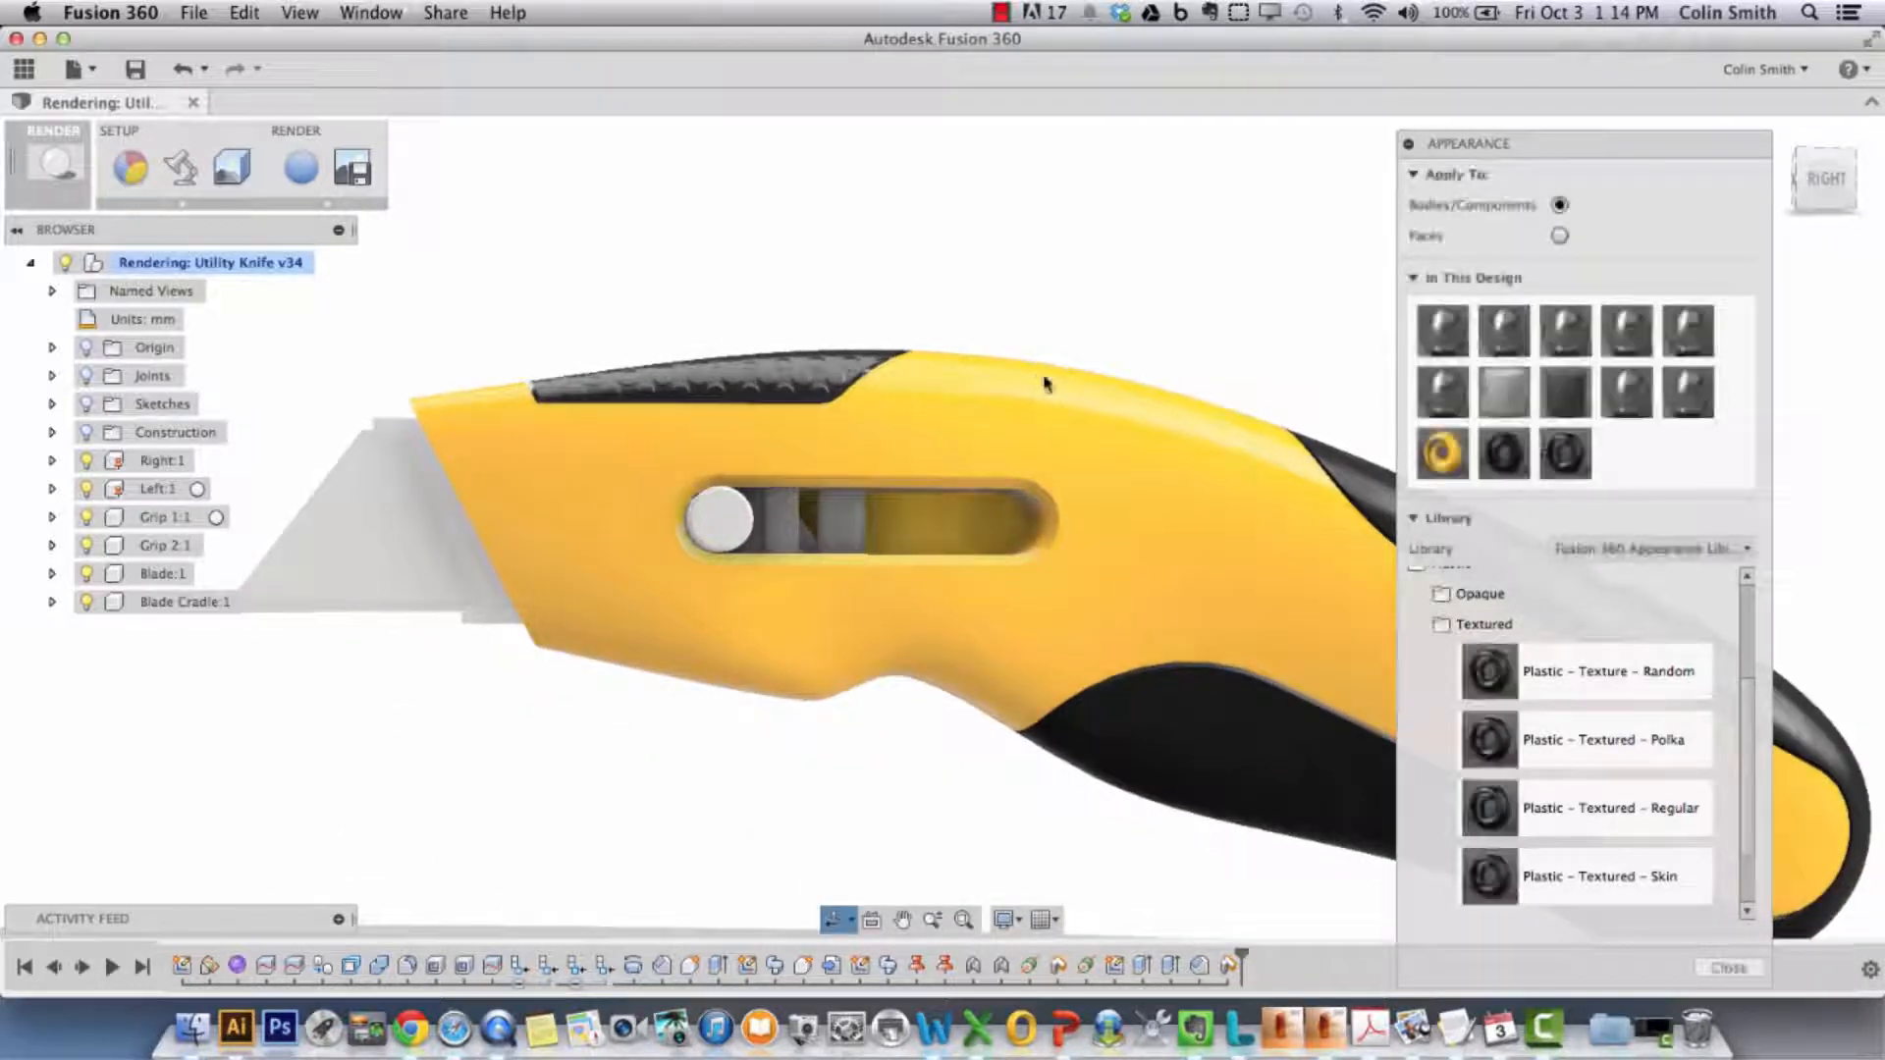
pyautogui.keyDown('shift'); pyautogui.moveTo(888, 749); pyautogui.dragTo(1174, 807, button='middle'); pyautogui.keyUp('shift')
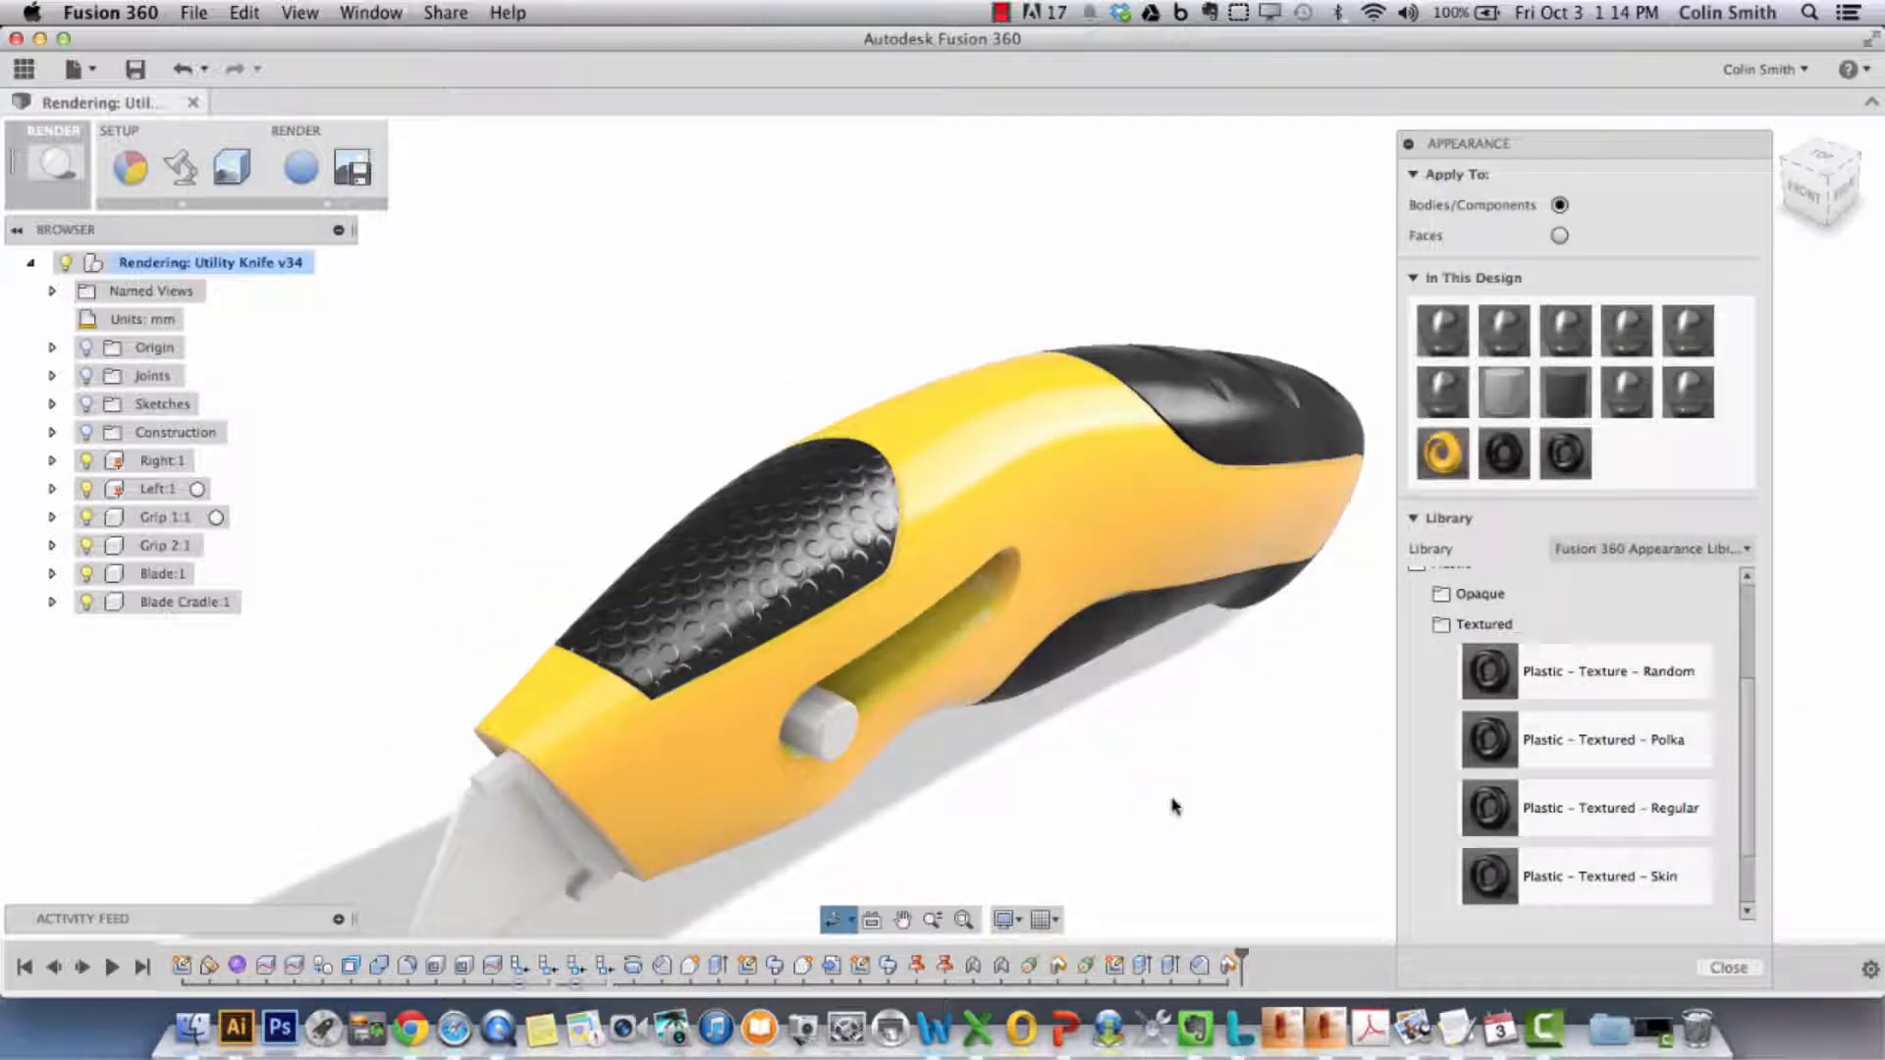
pyautogui.keyDown('shift'); pyautogui.moveTo(1275, 746); pyautogui.dragTo(1209, 753, button='middle'); pyautogui.keyUp('shift')
pyautogui.scroll(2, 1215, 760)
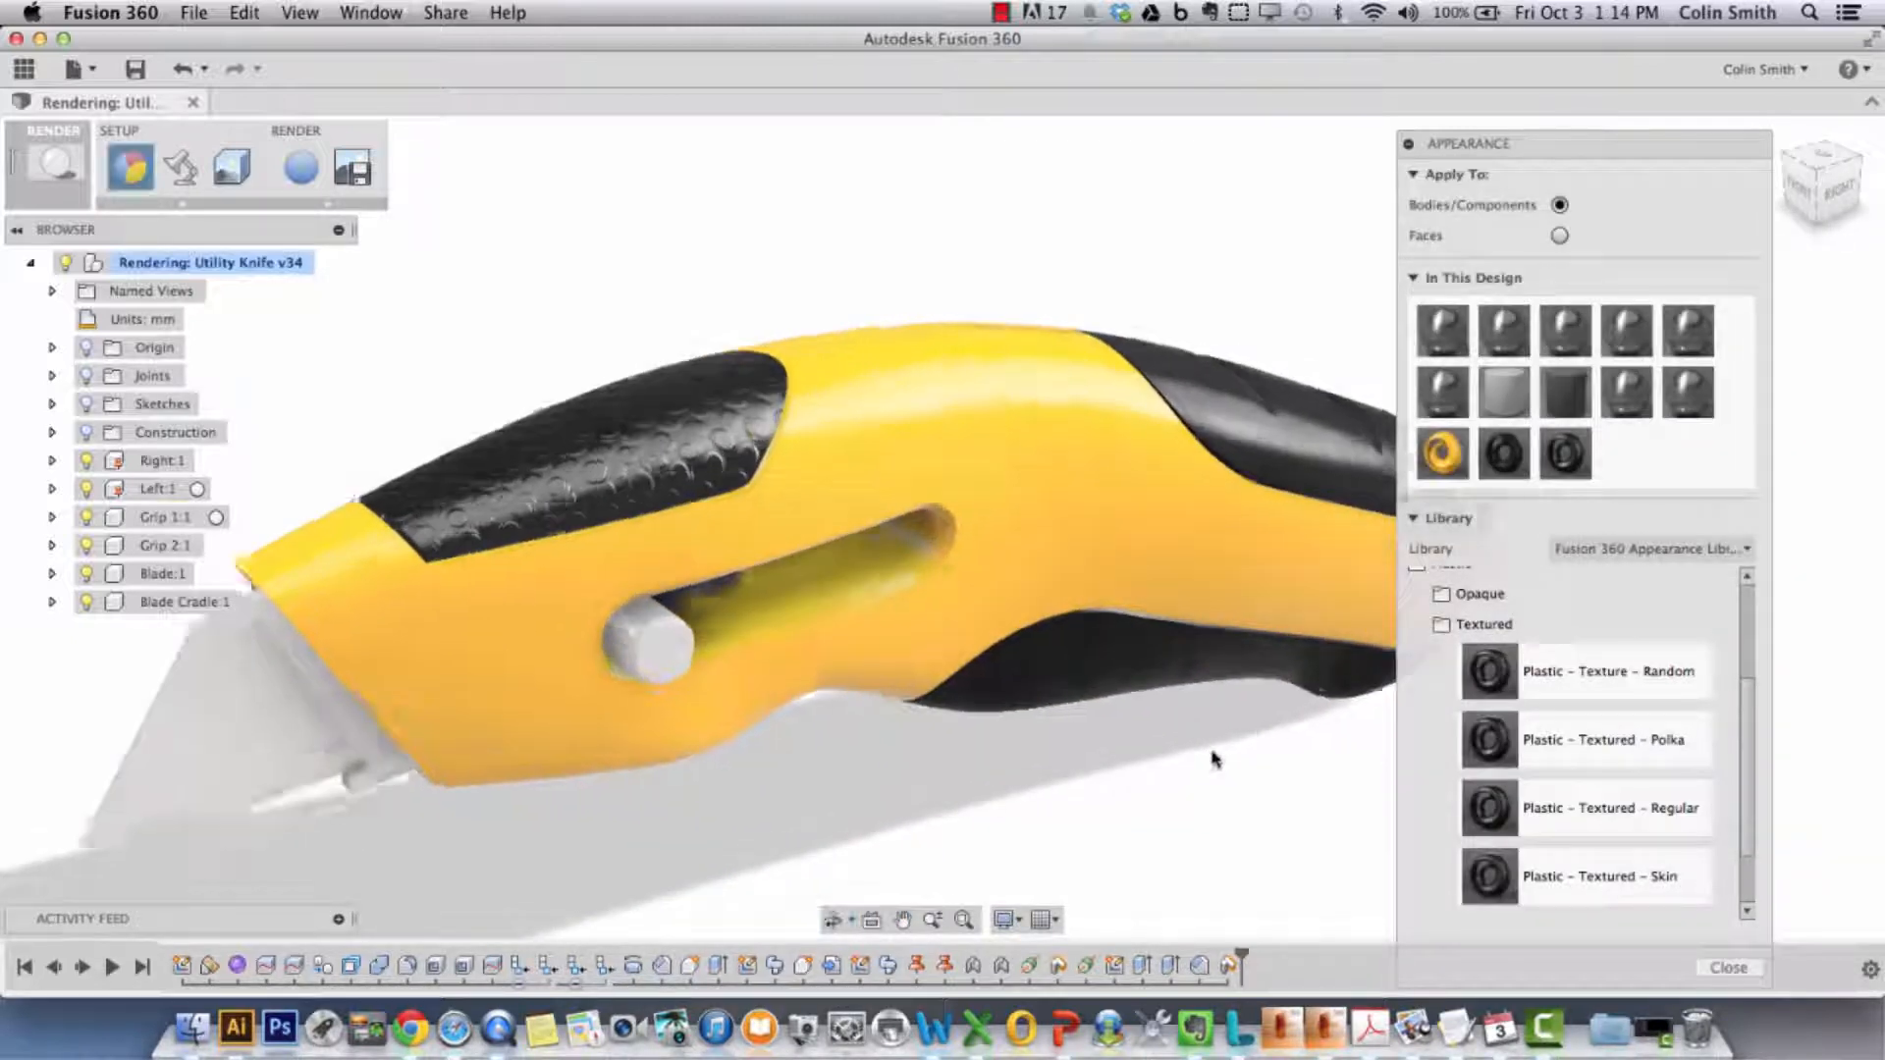
pyautogui.scroll(-3, 1215, 760)
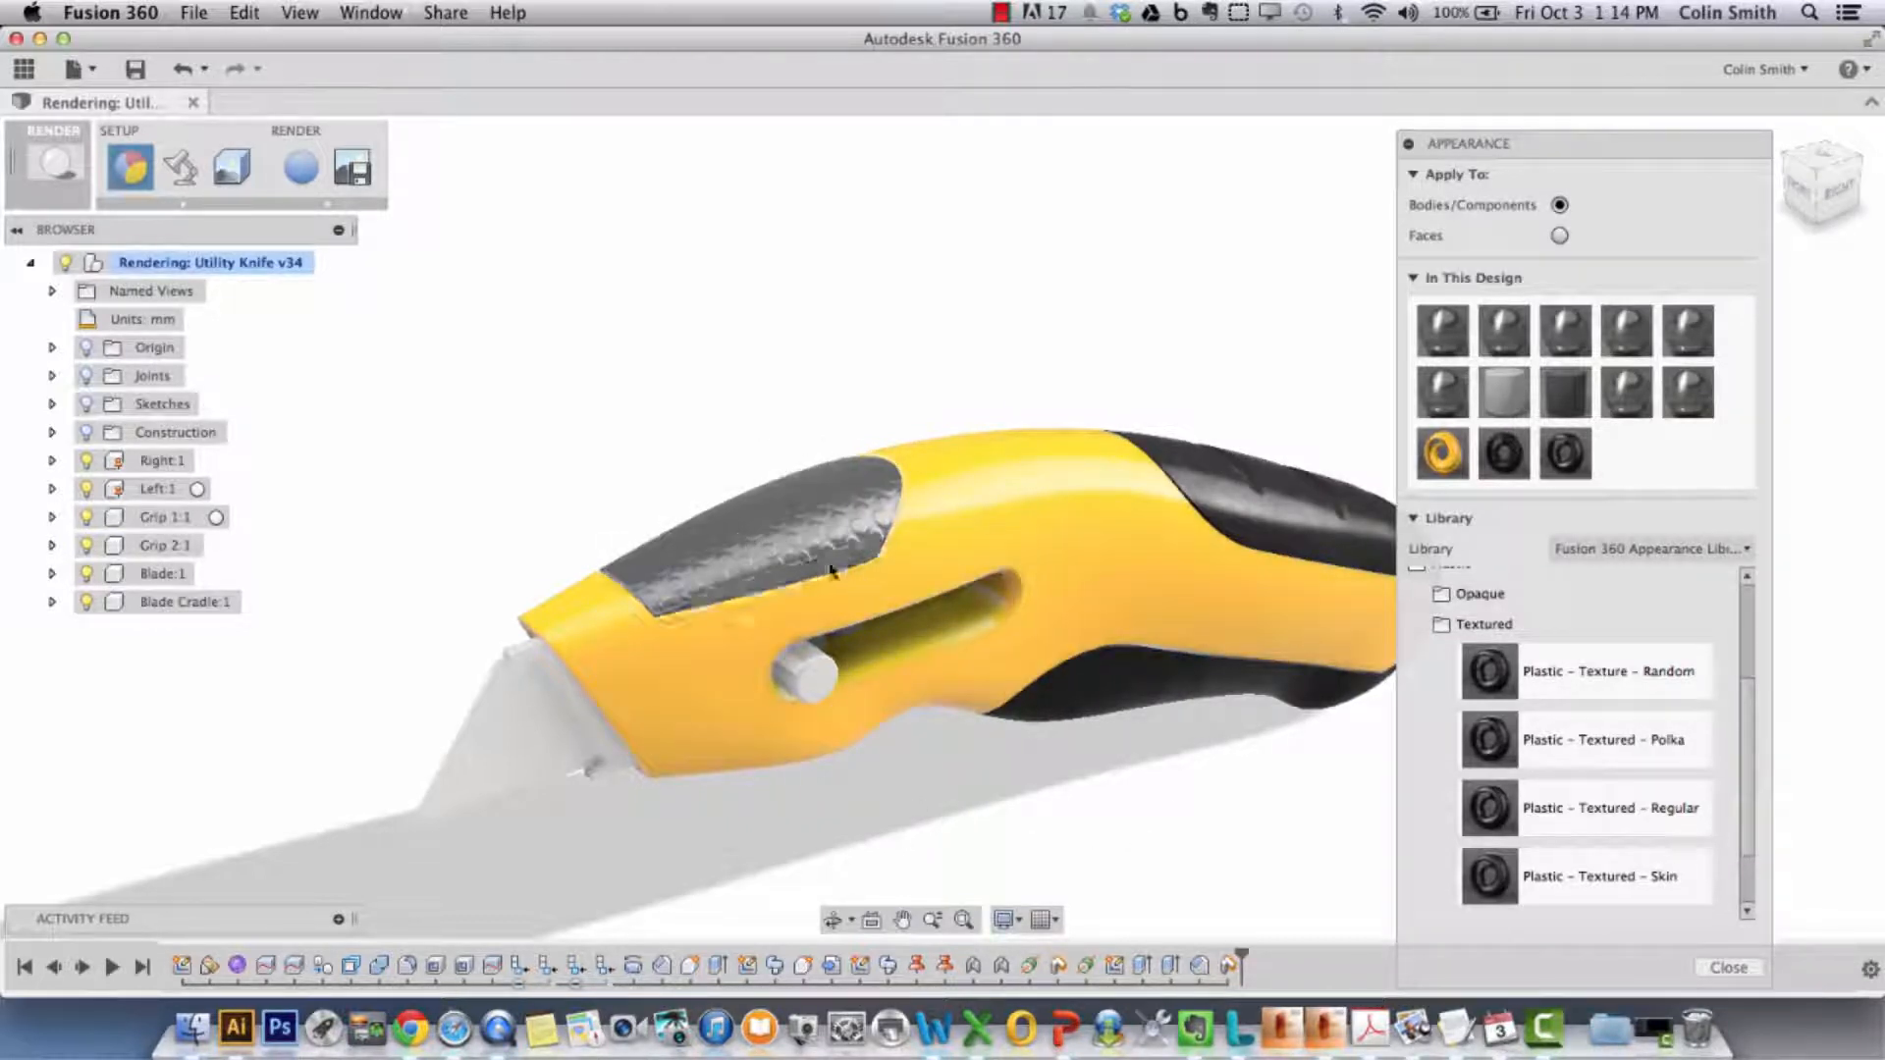
pyautogui.keyDown('shift'); pyautogui.moveTo(1183, 811); pyautogui.dragTo(1039, 778, button='middle'); pyautogui.keyUp('shift')
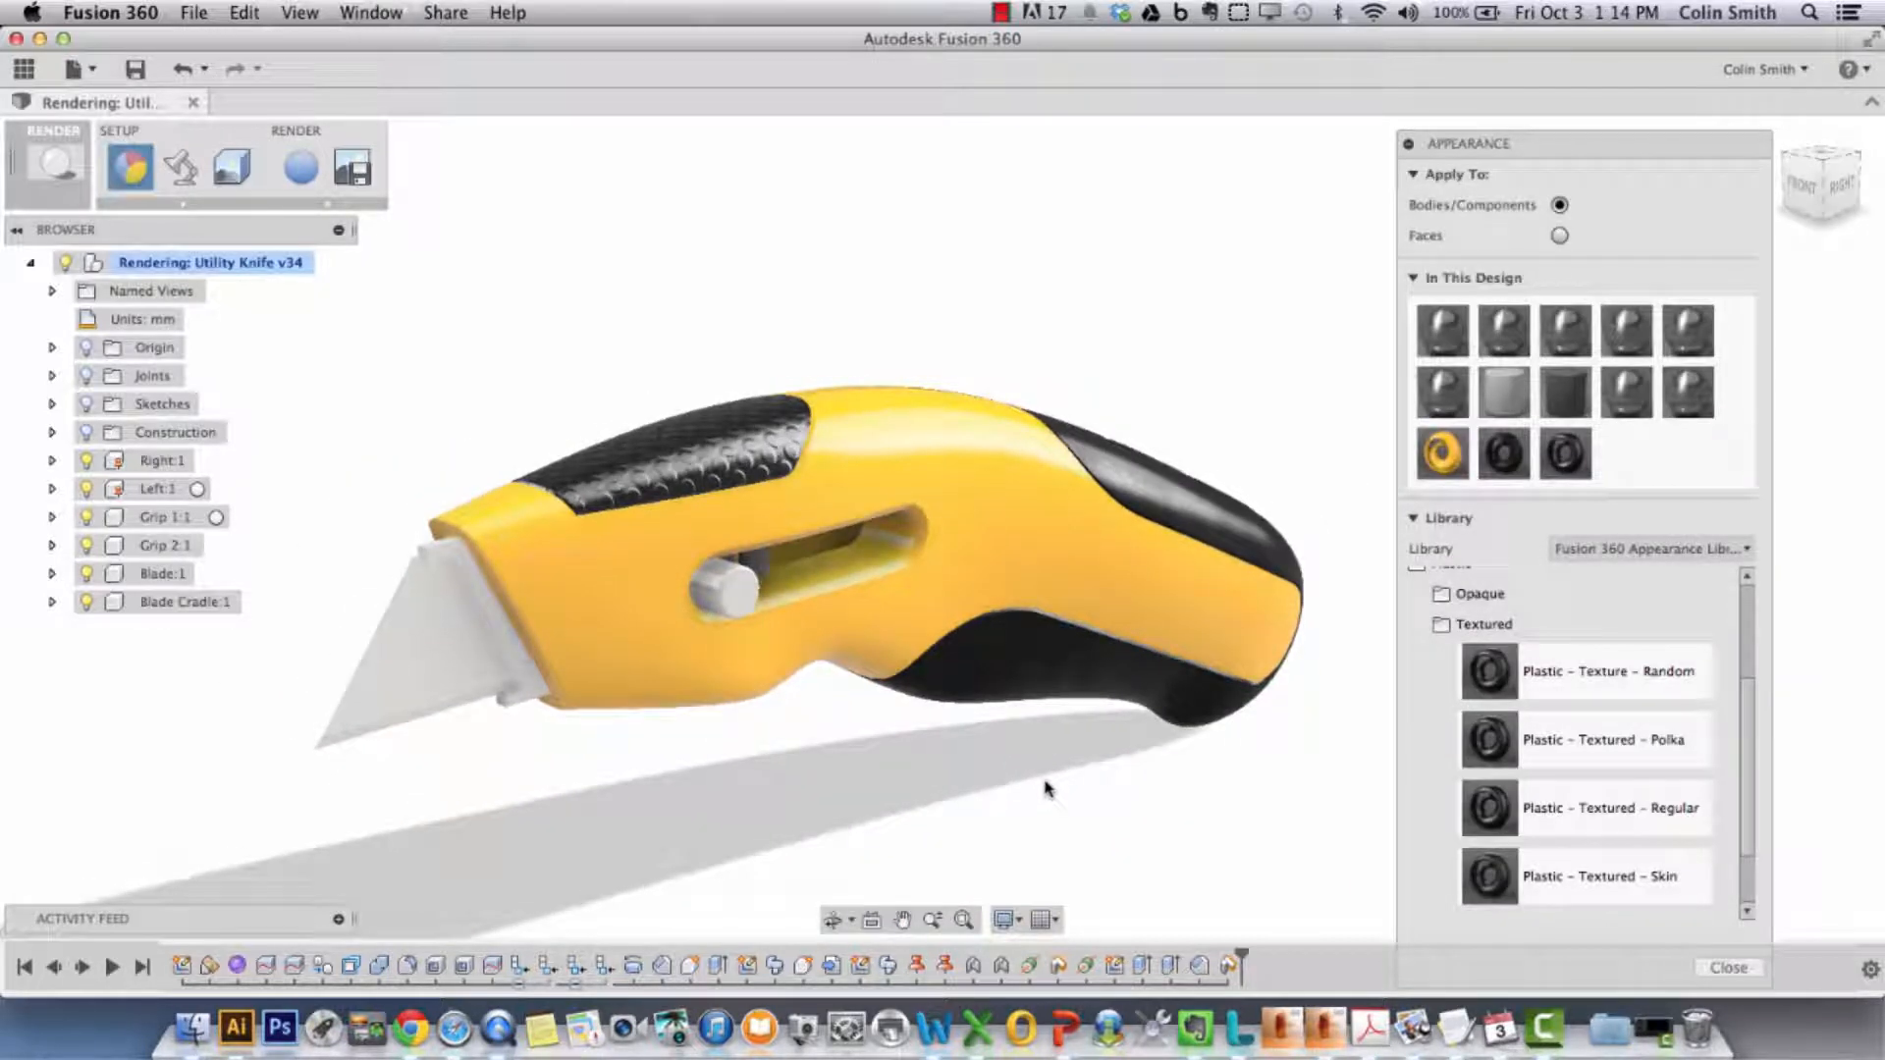
# - Apply the opaque Plastic - Matte (Blue) appearance to the blade cradle with the slider knob
pyautogui.click(1451, 633)
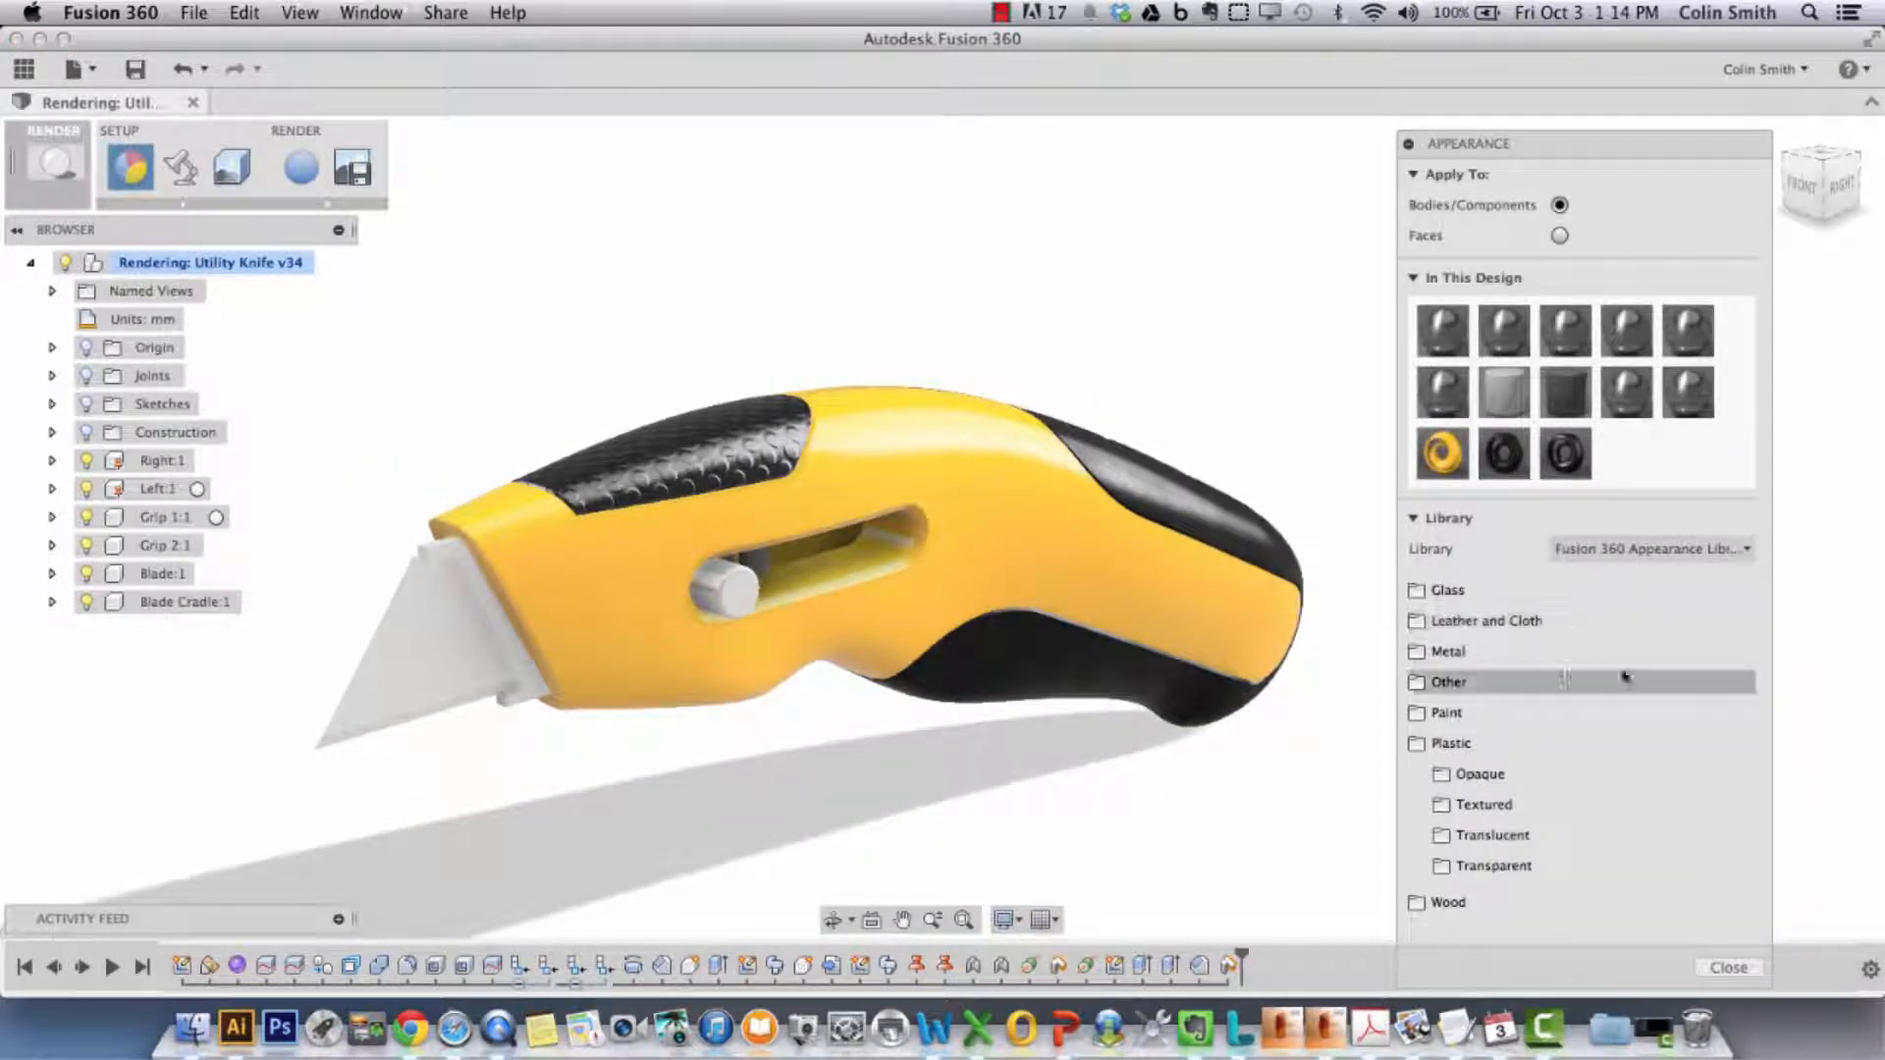
pyautogui.click(1512, 778)
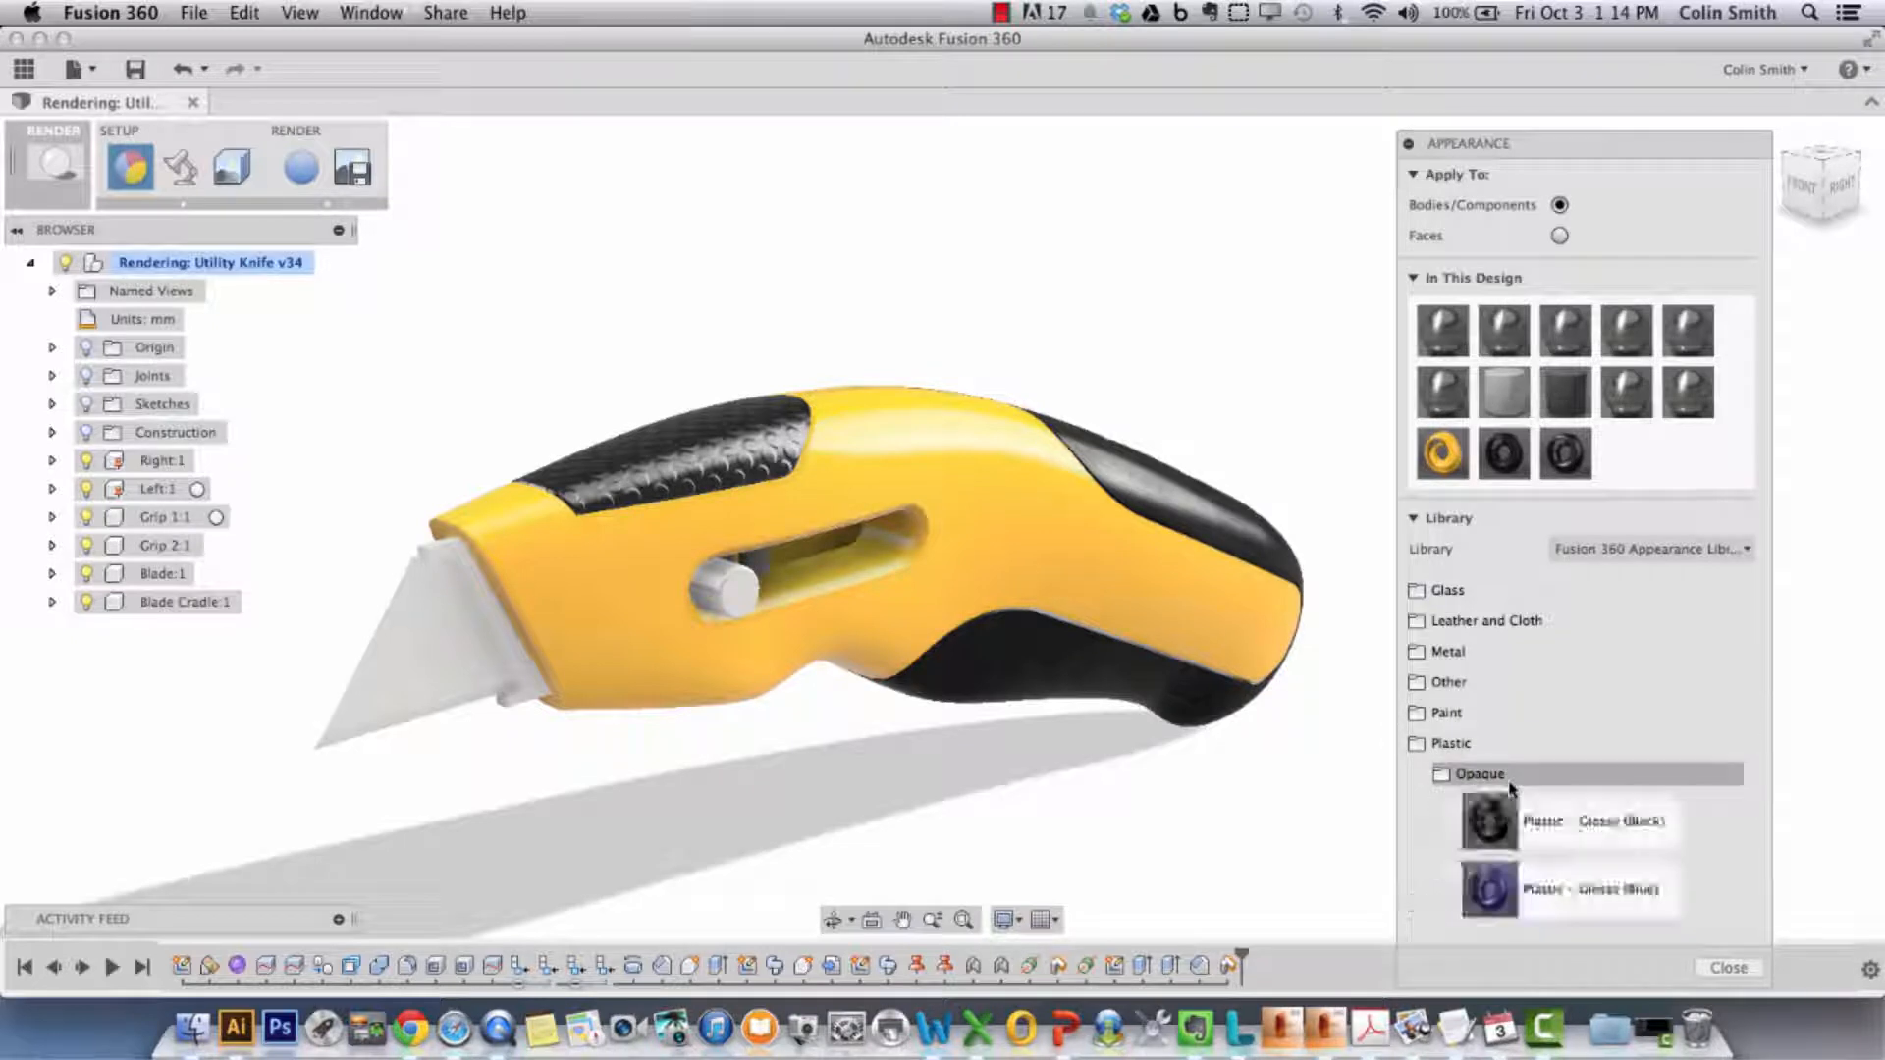
pyautogui.scroll(-10, 1650, 747)
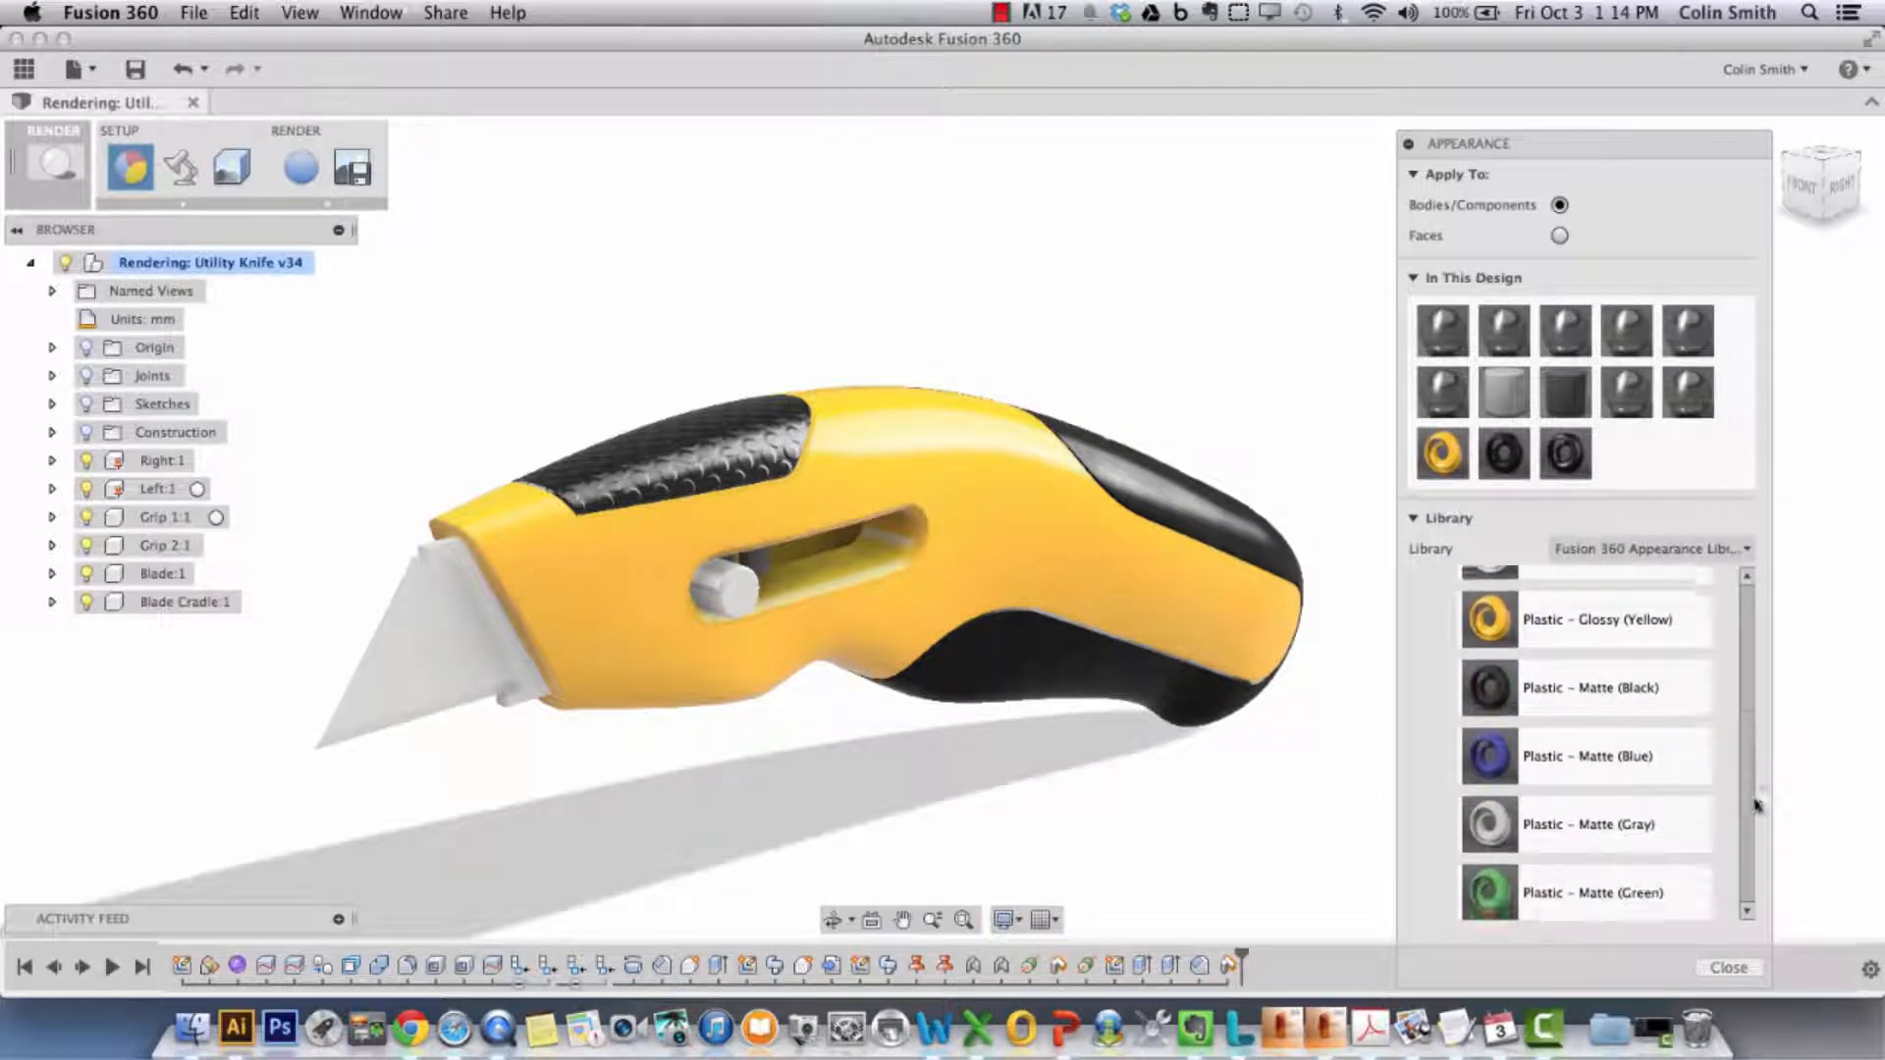
pyautogui.moveTo(1650, 747); pyautogui.dragTo(748, 593)
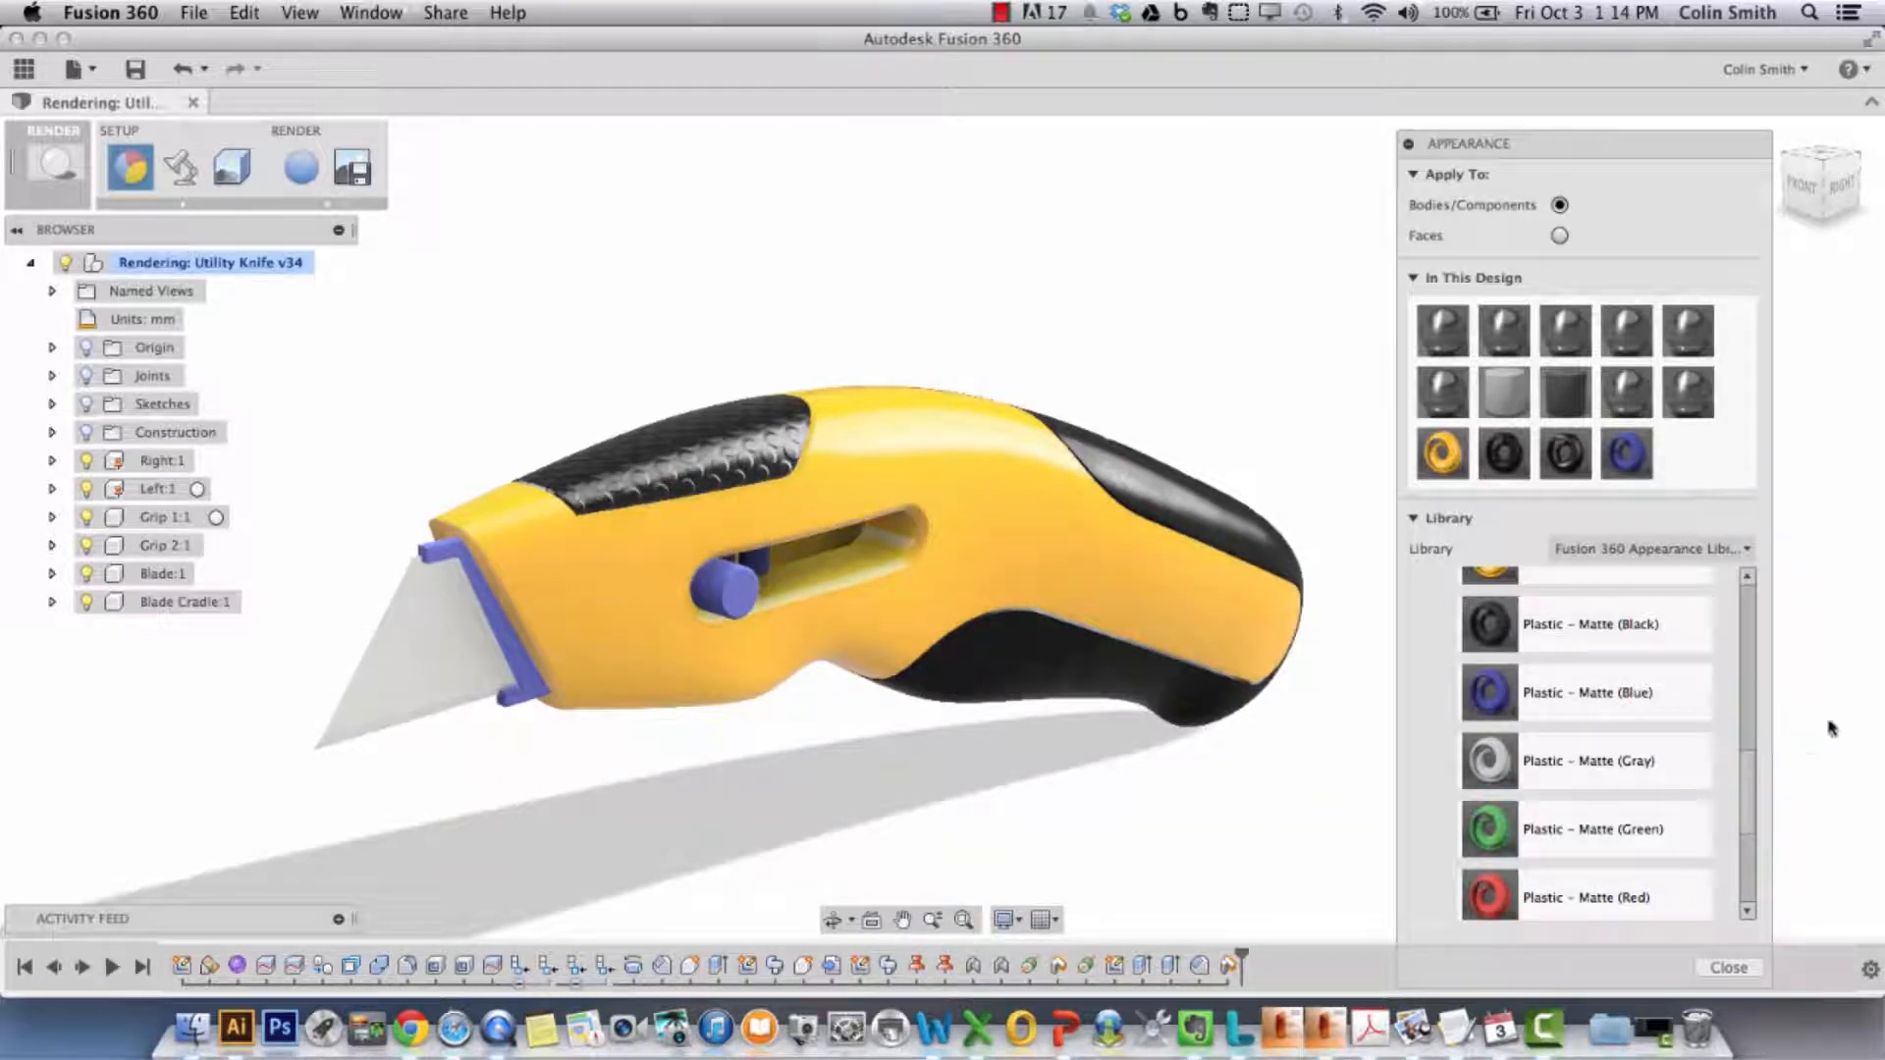
# - Apply the Stainless Steel - Satin metal appearance to the whole Blade component
pyautogui.scroll(10, 1531, 654)
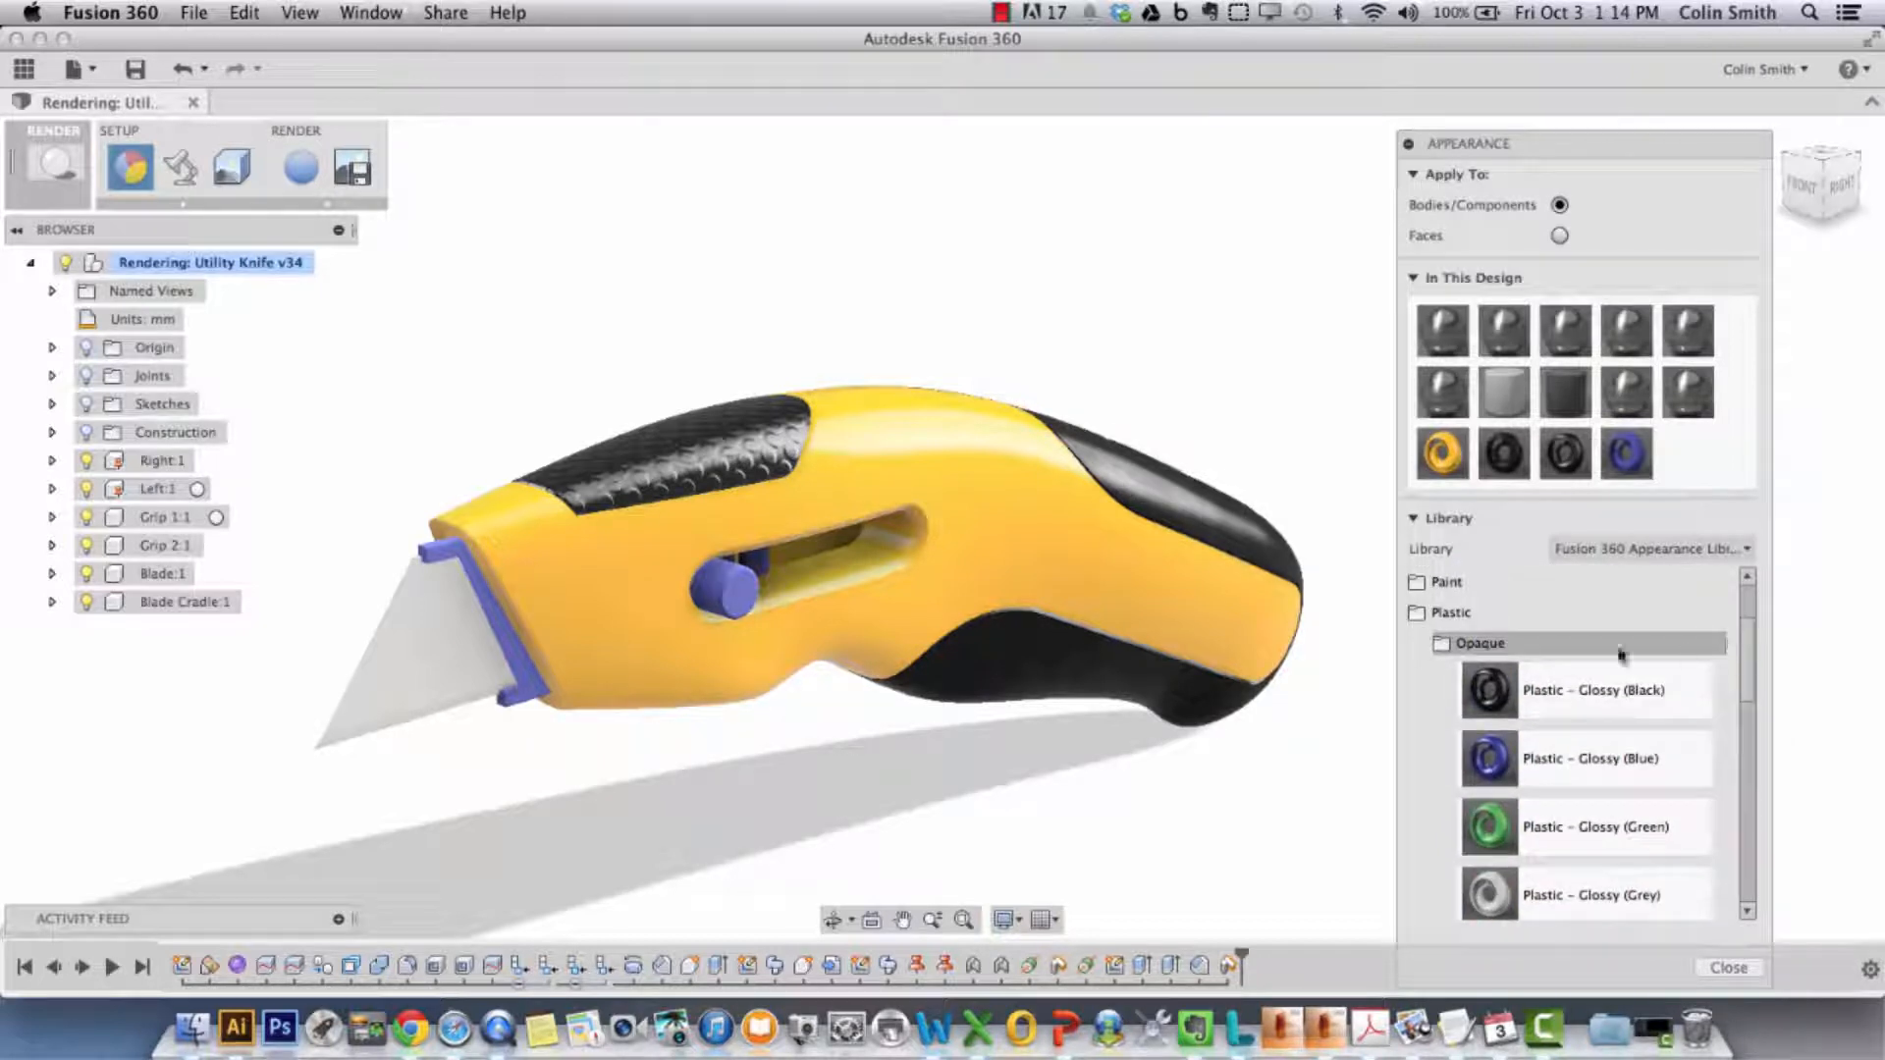
pyautogui.click(1489, 744)
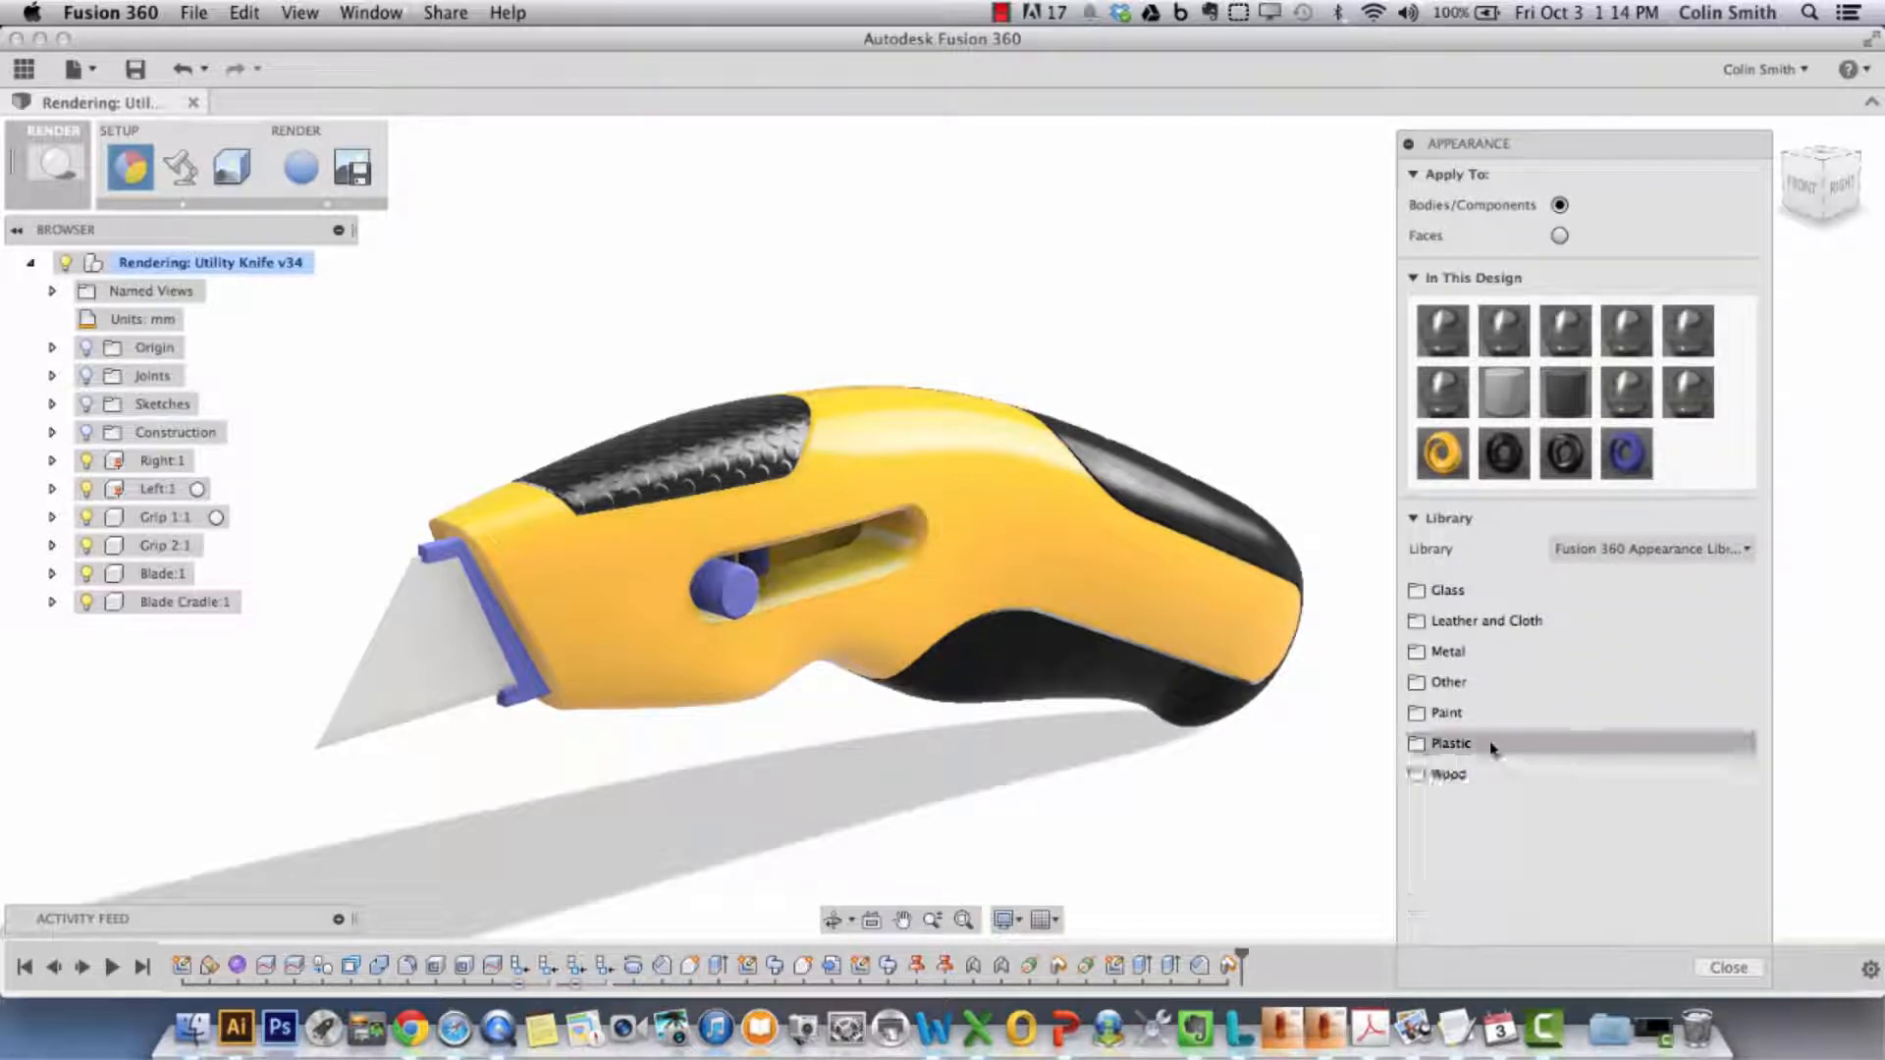
pyautogui.click(1481, 656)
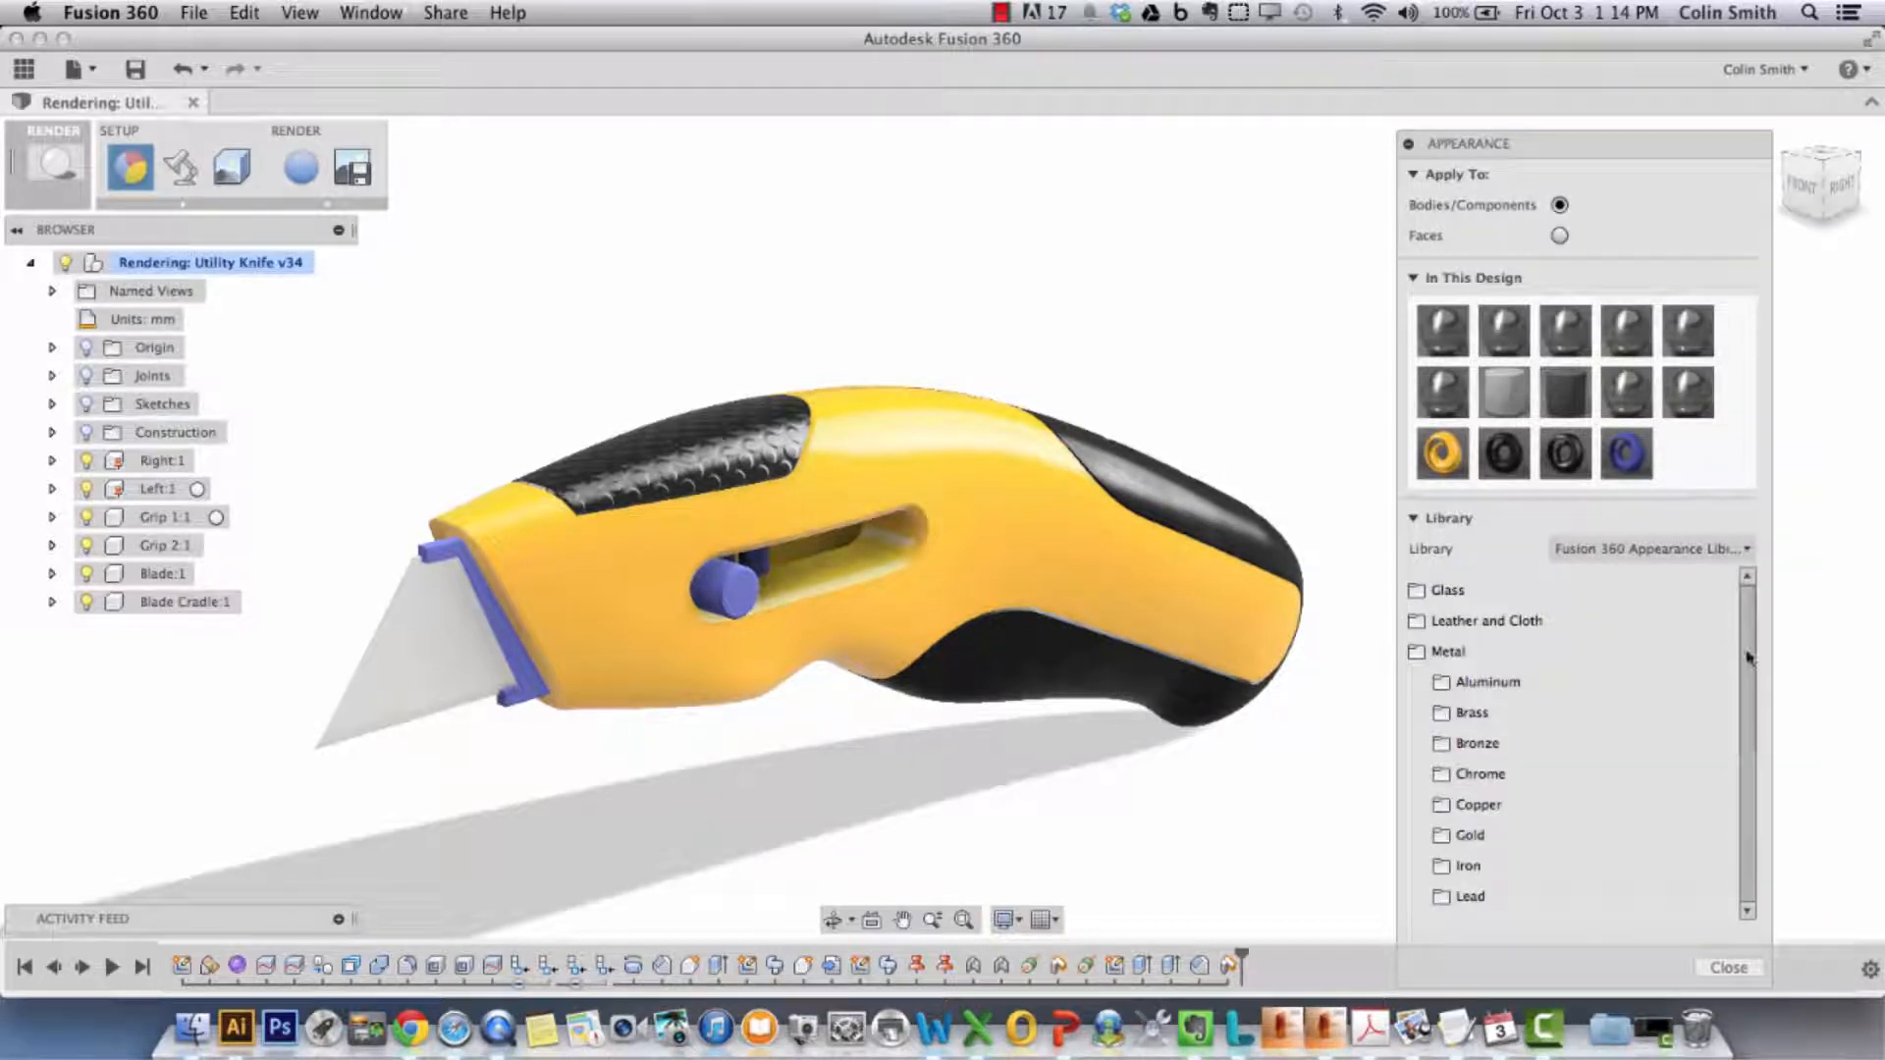
pyautogui.moveTo(1751, 663); pyautogui.dragTo(1748, 809)
pyautogui.click(1548, 732)
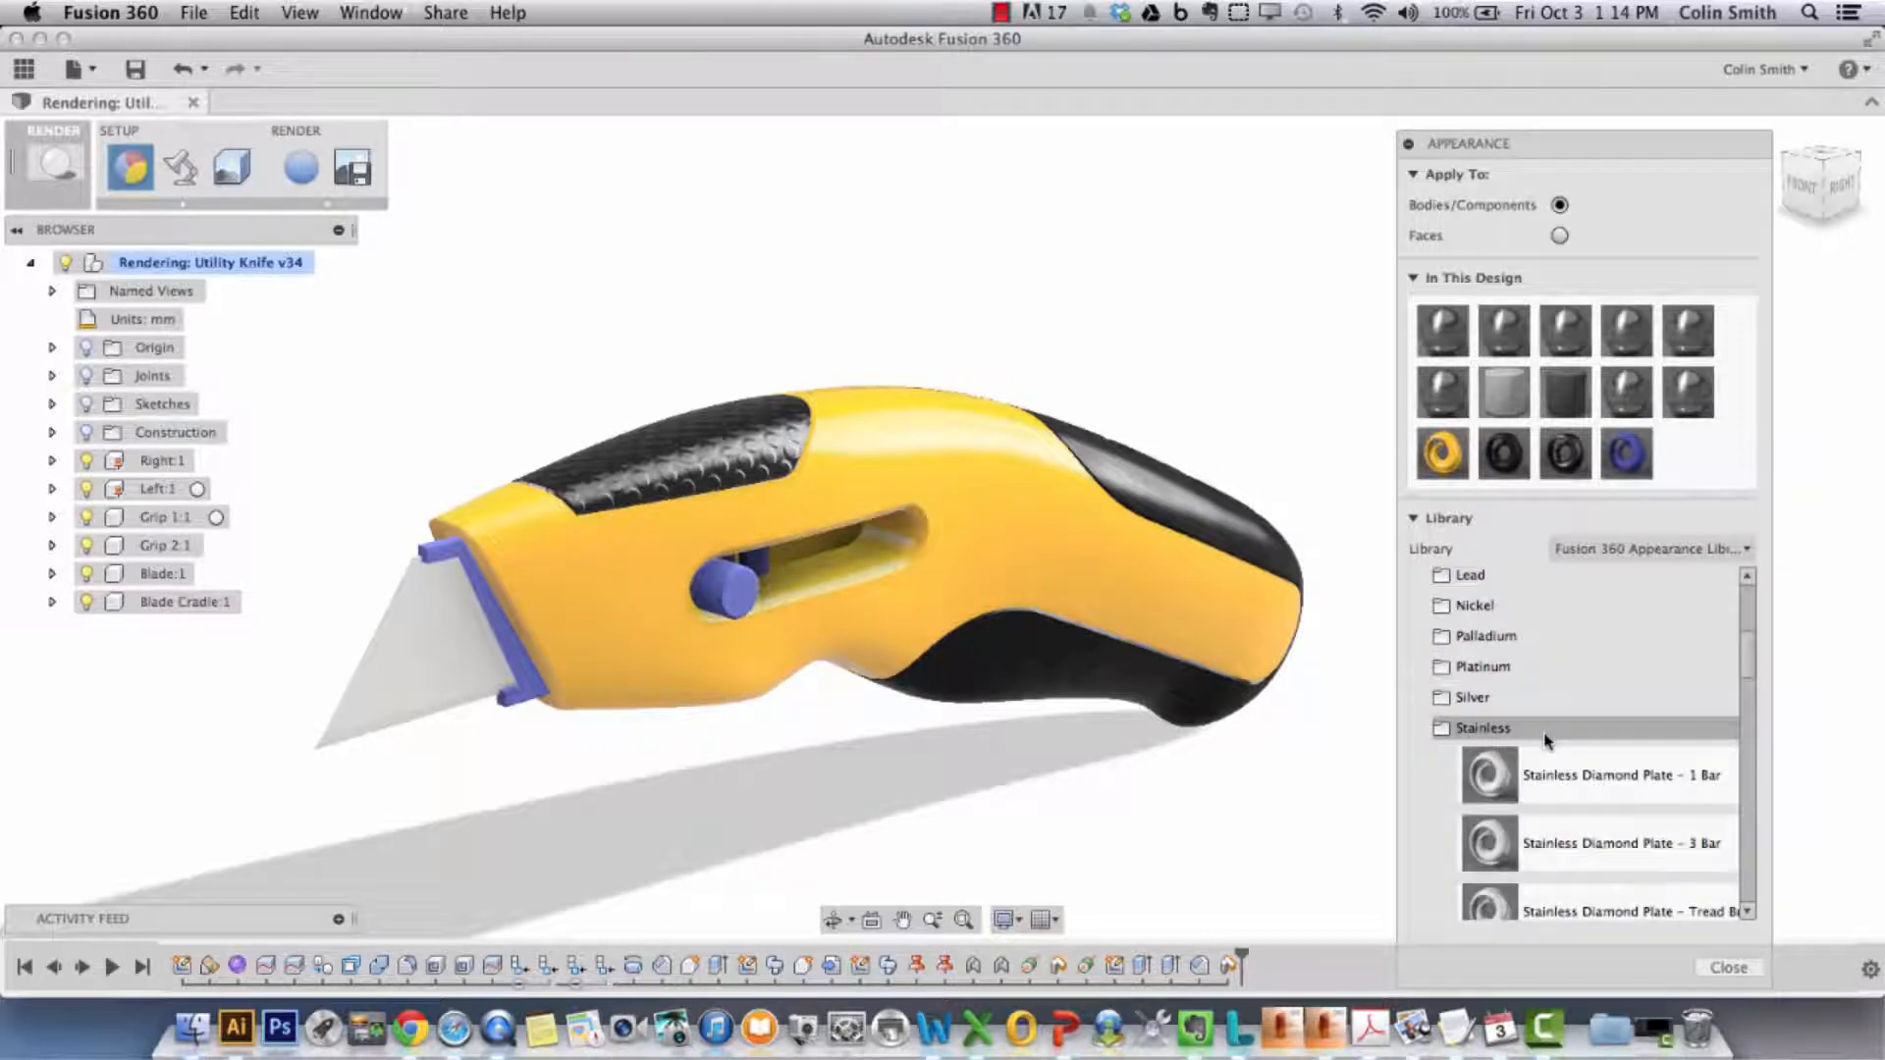
pyautogui.moveTo(1752, 677); pyautogui.dragTo(1756, 800)
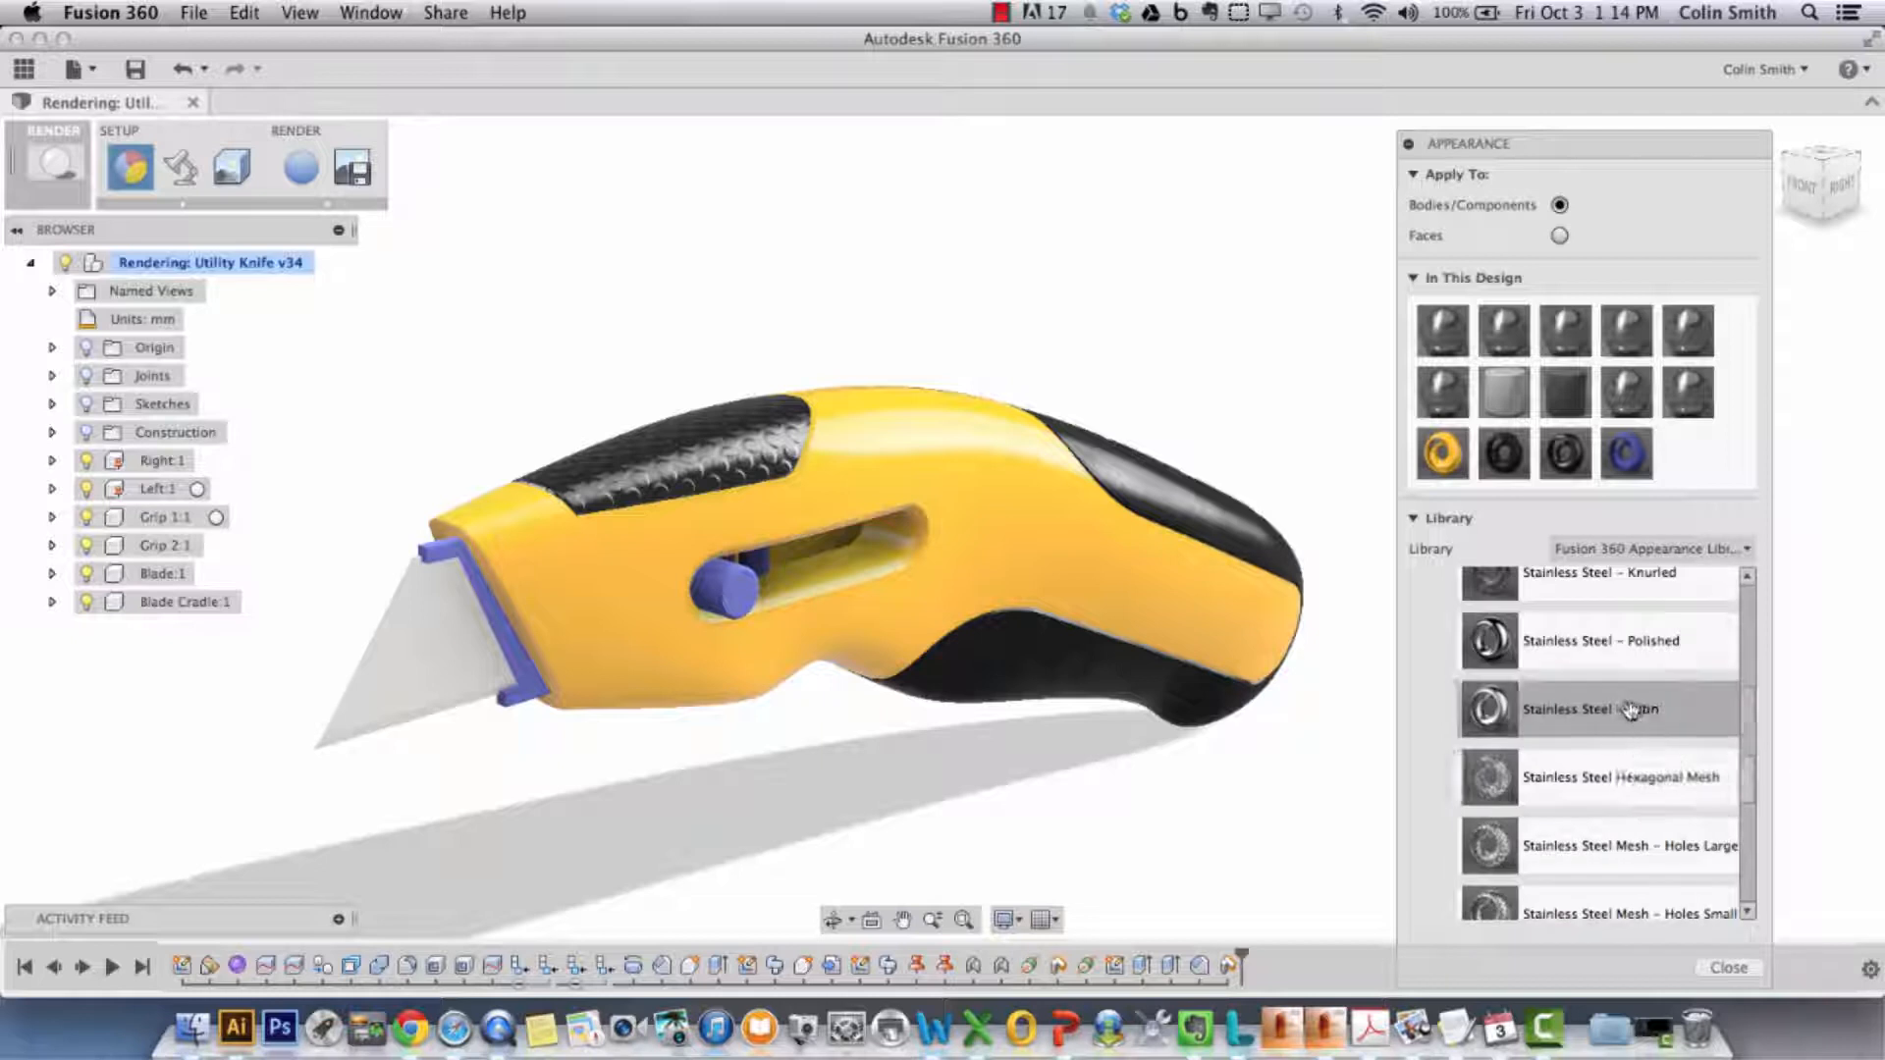
pyautogui.moveTo(1630, 707); pyautogui.dragTo(157, 583)
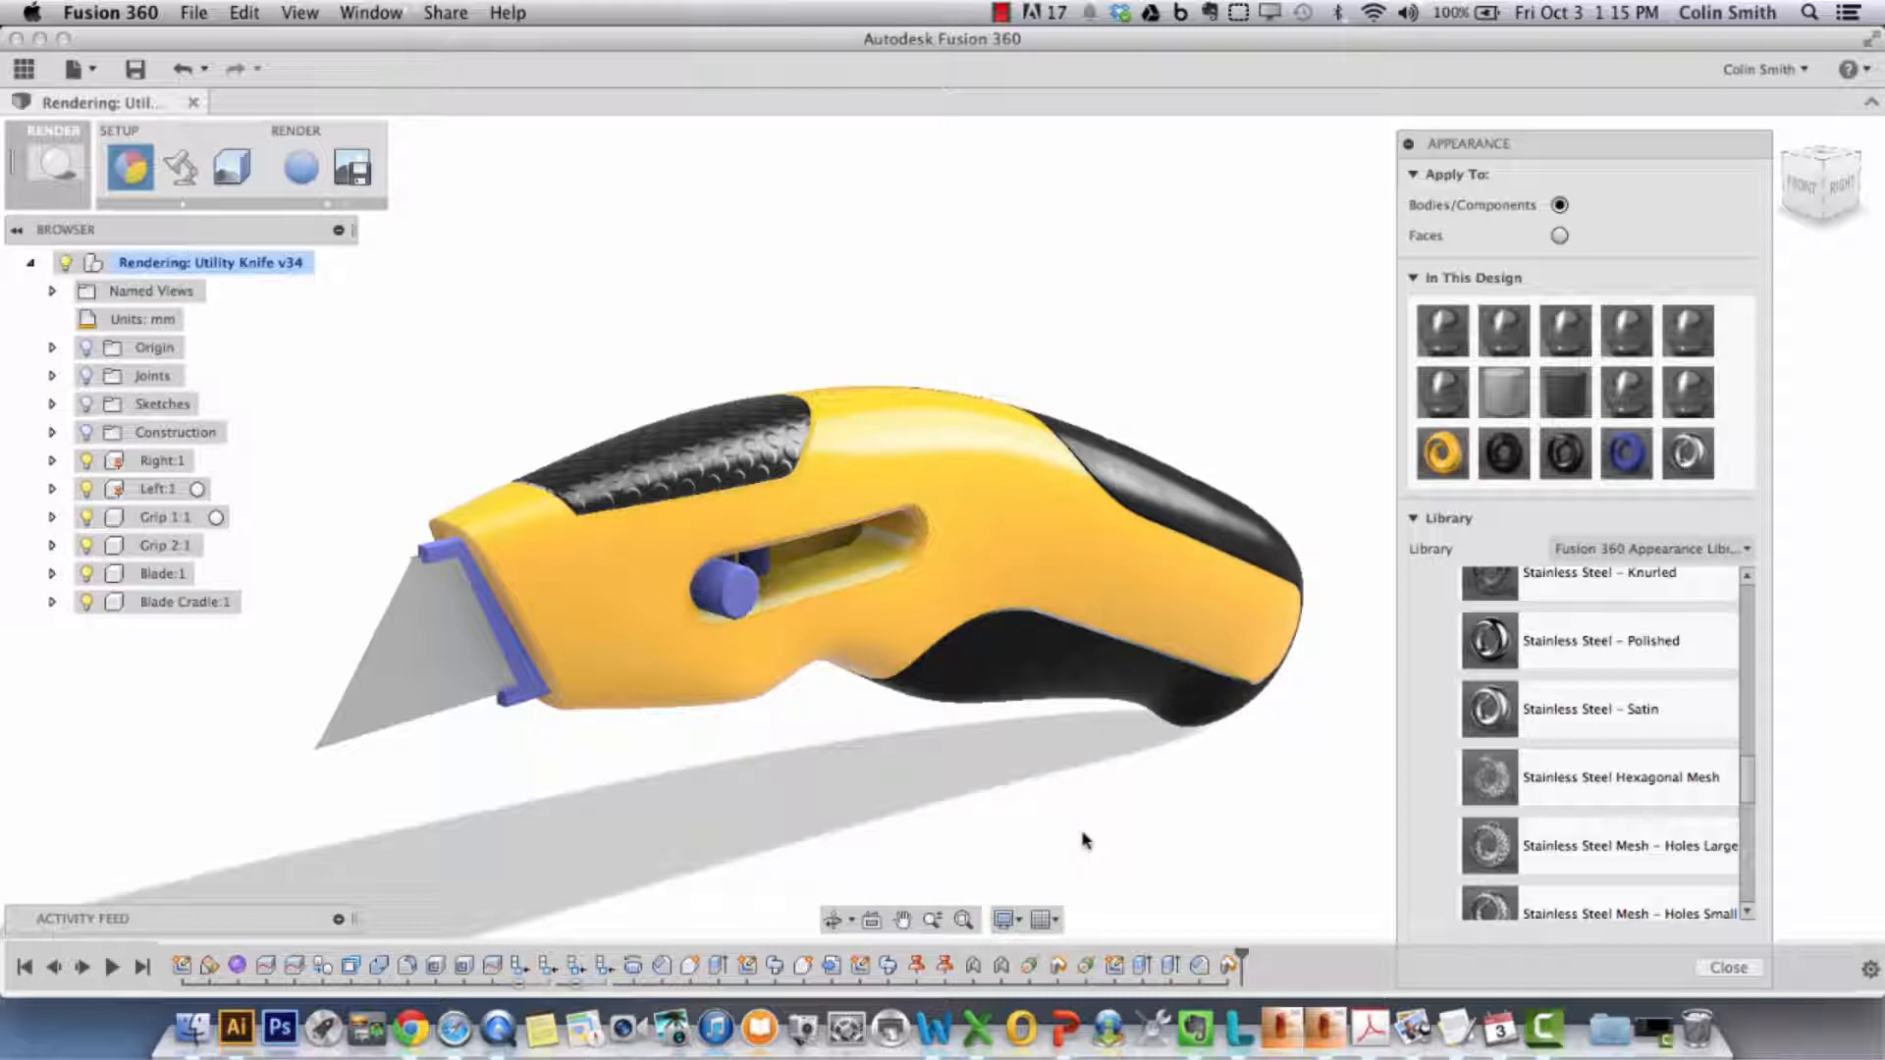
# - Replace the design's Plastic - Glossy (Yellow) appearance with Plastic - Glossy (Red) so both body halves change together
pyautogui.moveTo(1747, 783); pyautogui.dragTo(1723, 653)
pyautogui.click(1524, 720)
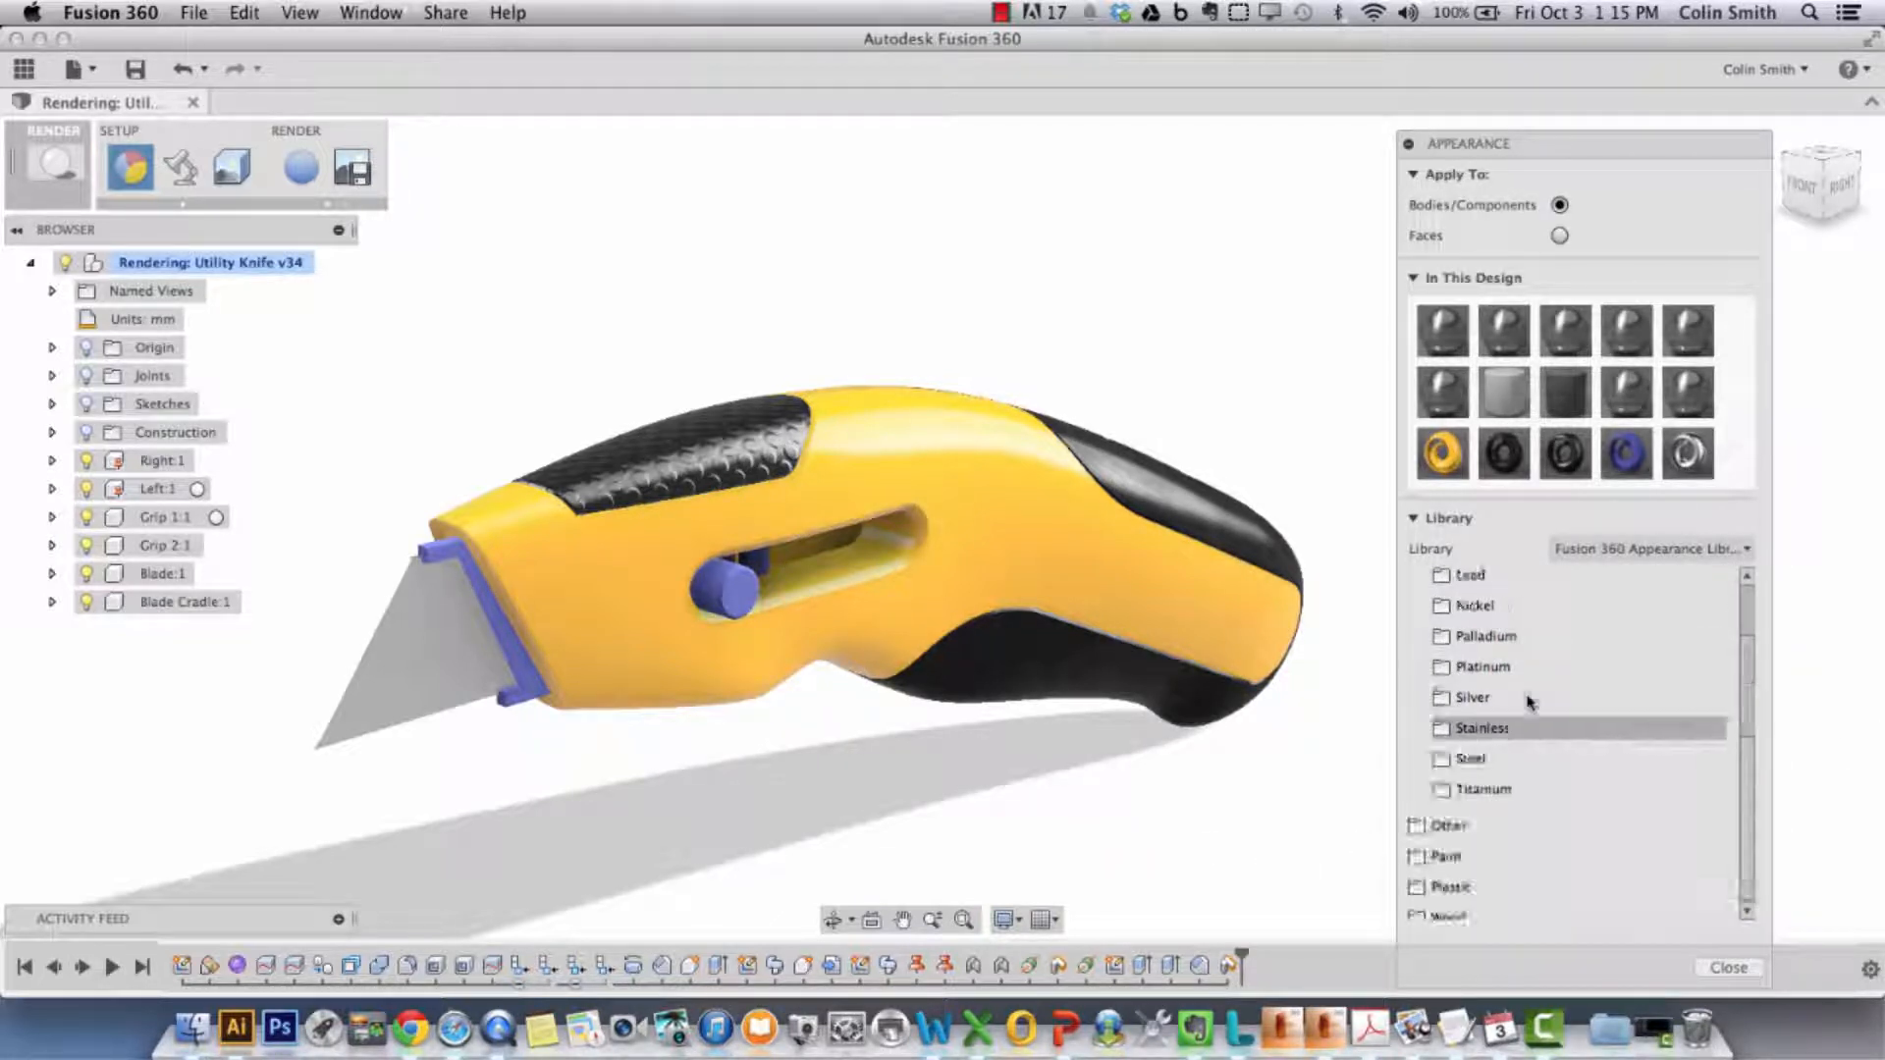
pyautogui.moveTo(1743, 758); pyautogui.dragTo(1745, 595)
pyautogui.click(1536, 648)
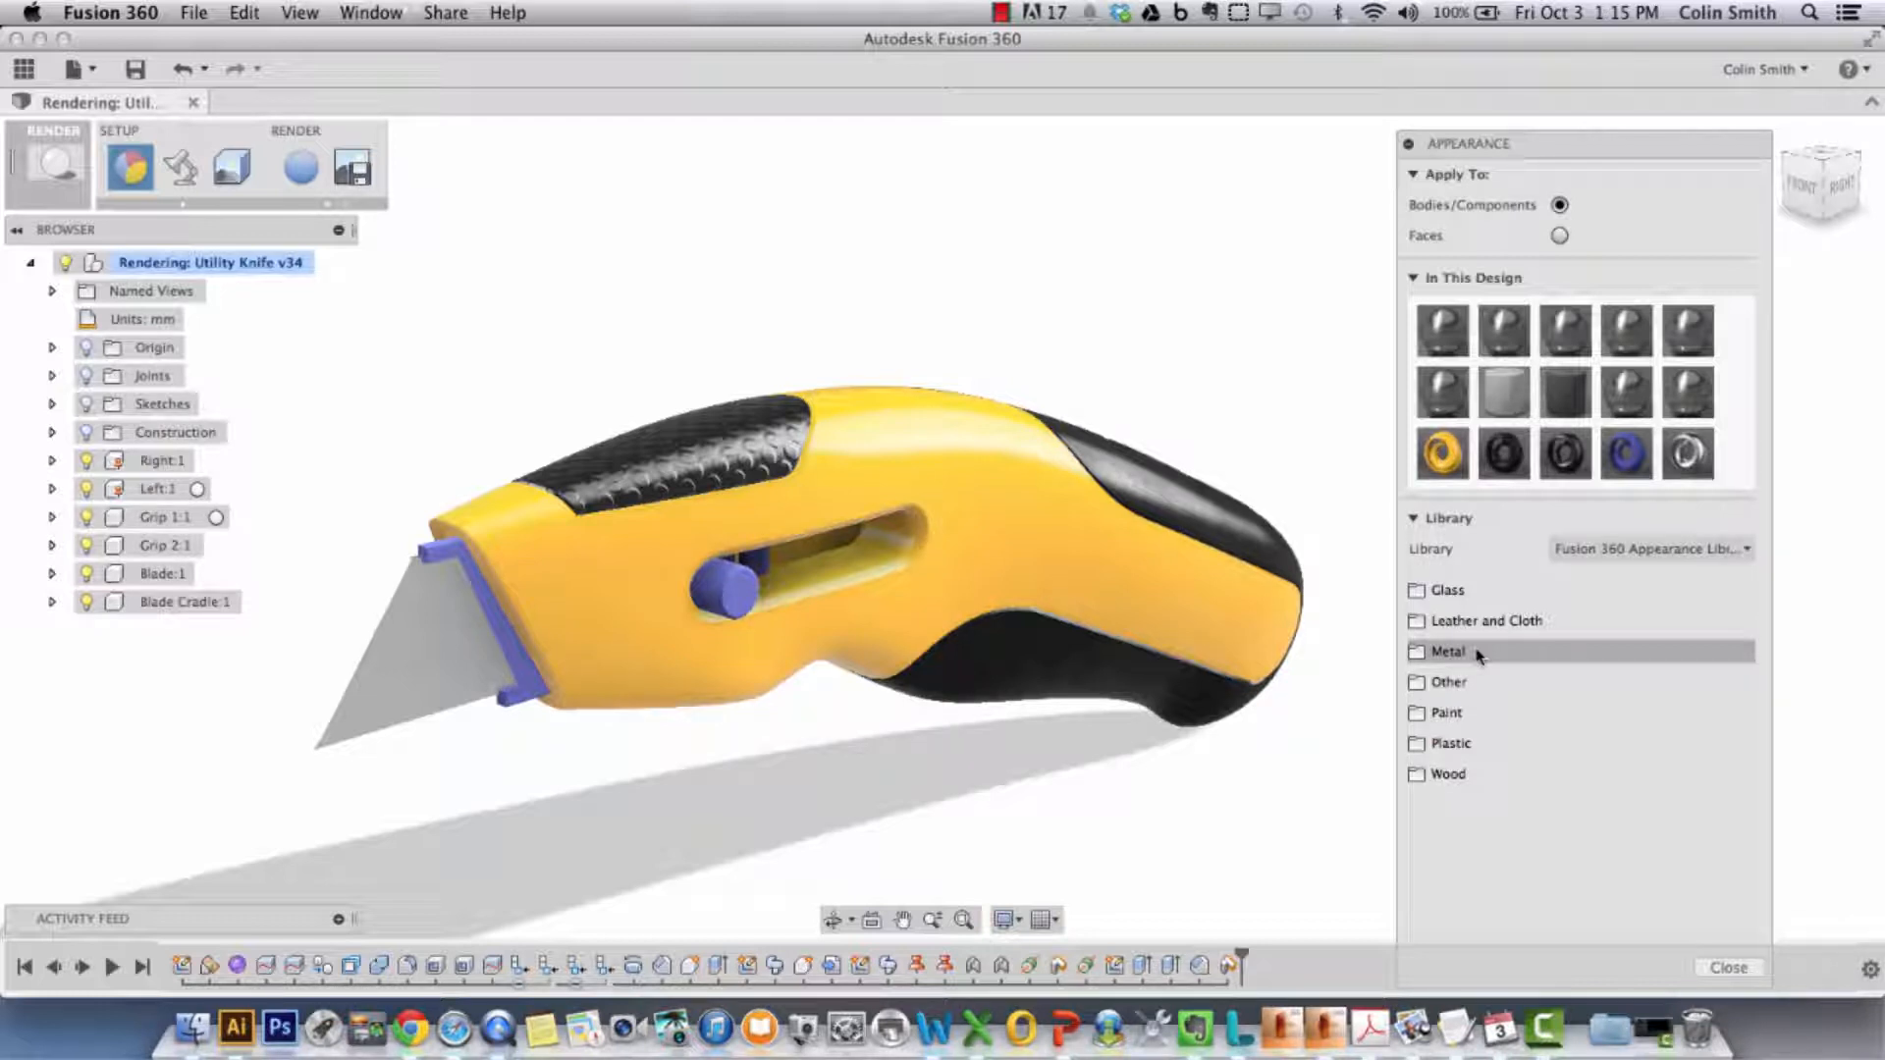
pyautogui.click(1478, 748)
pyautogui.click(1512, 774)
pyautogui.scroll(-3, 1746, 677)
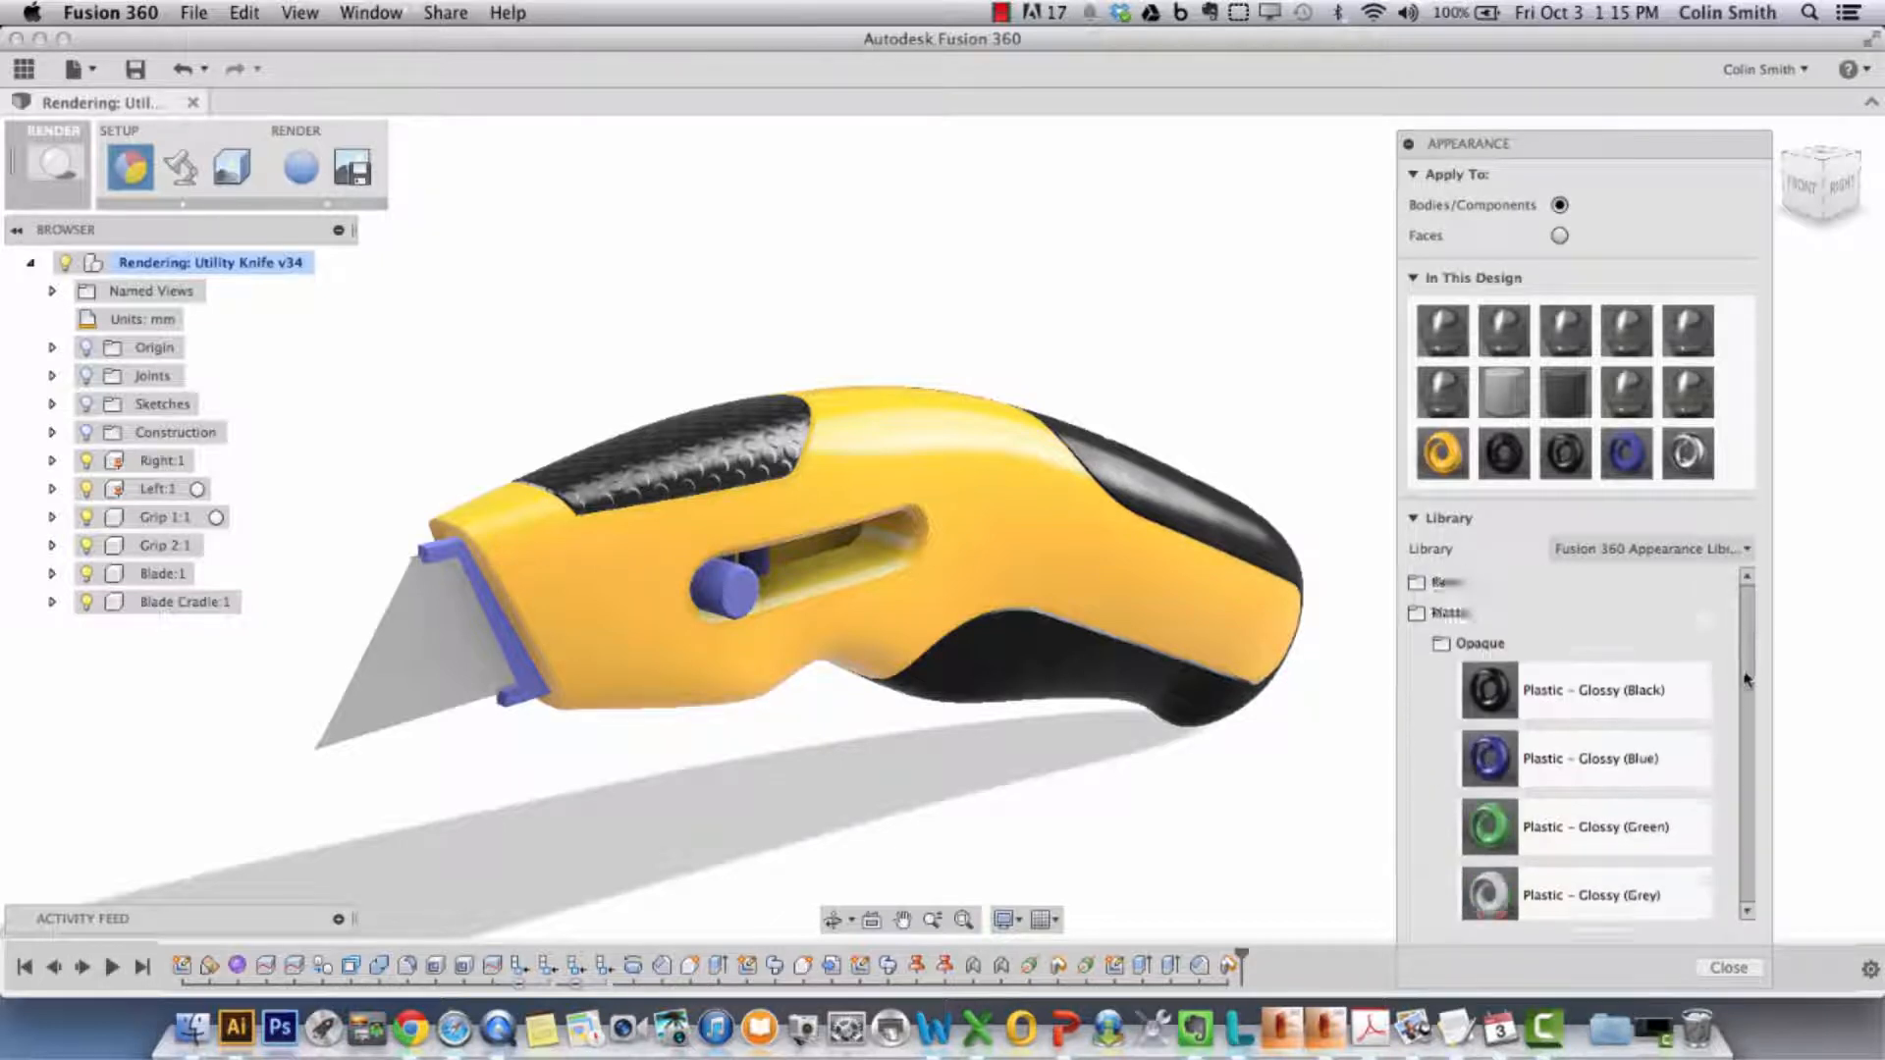
pyautogui.scroll(-3, 1746, 677)
pyautogui.moveTo(1488, 676); pyautogui.dragTo(1440, 454)
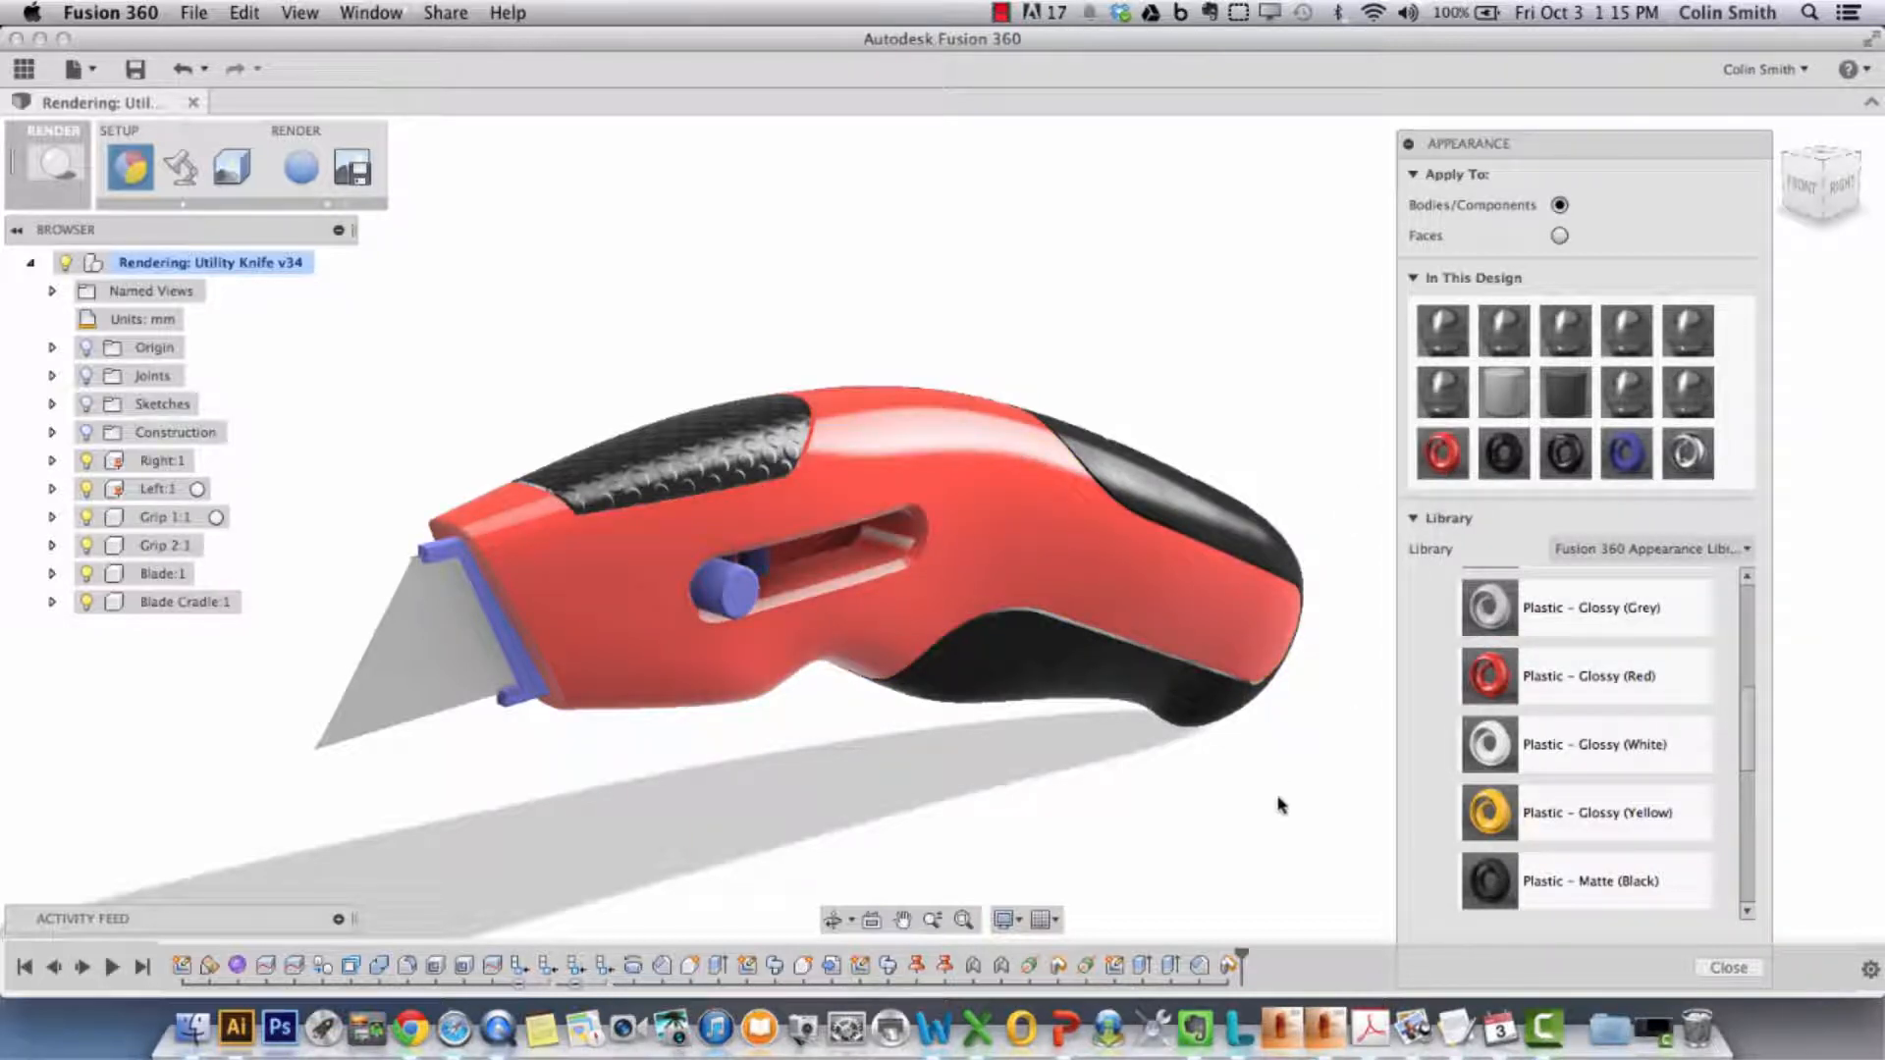
# - Move the Appearance dialog away from the knife and frame the whole red model in view
pyautogui.moveTo(997, 820)
pyautogui.keyDown('shift'); pyautogui.mouseDown(button='middle')
pyautogui.moveTo(1215, 841)
pyautogui.moveTo(1006, 825)
pyautogui.mouseUp(button='middle'); pyautogui.keyUp('shift')
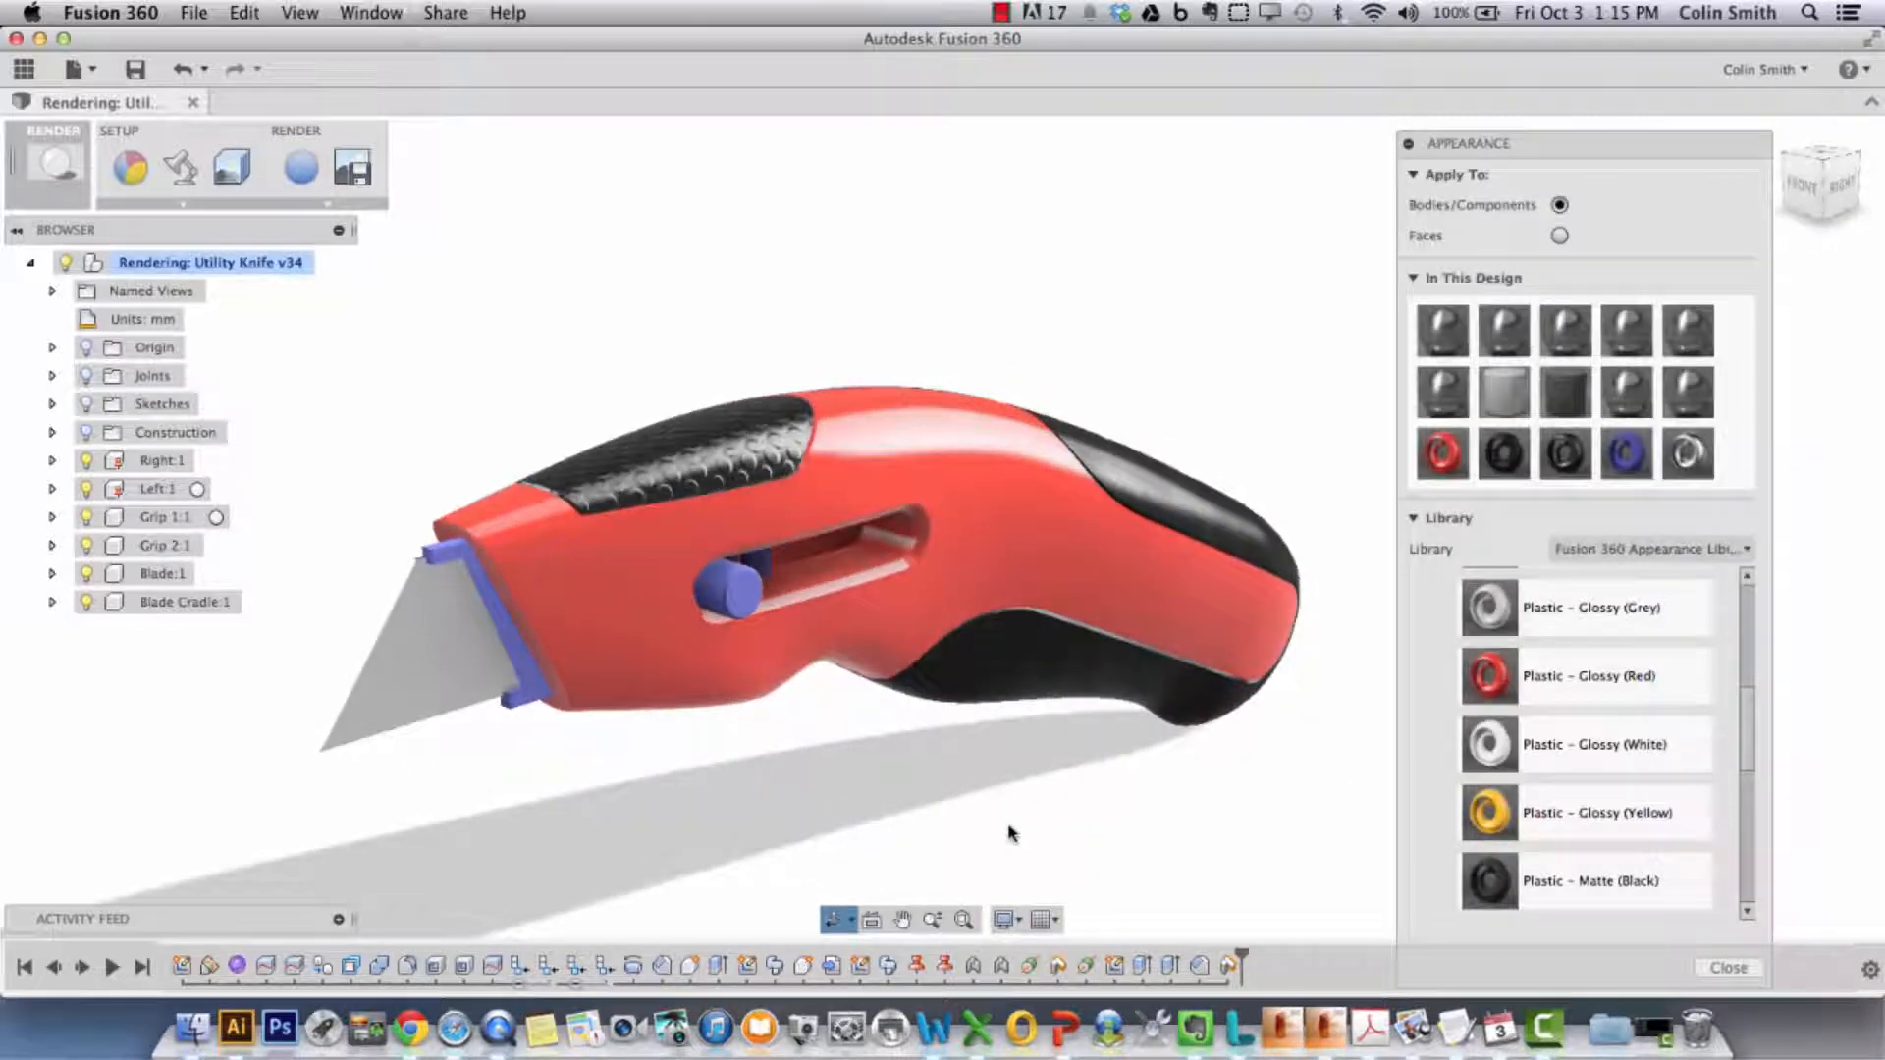
pyautogui.keyDown('shift'); pyautogui.moveTo(830, 802); pyautogui.dragTo(766, 771, button='middle'); pyautogui.keyUp('shift')
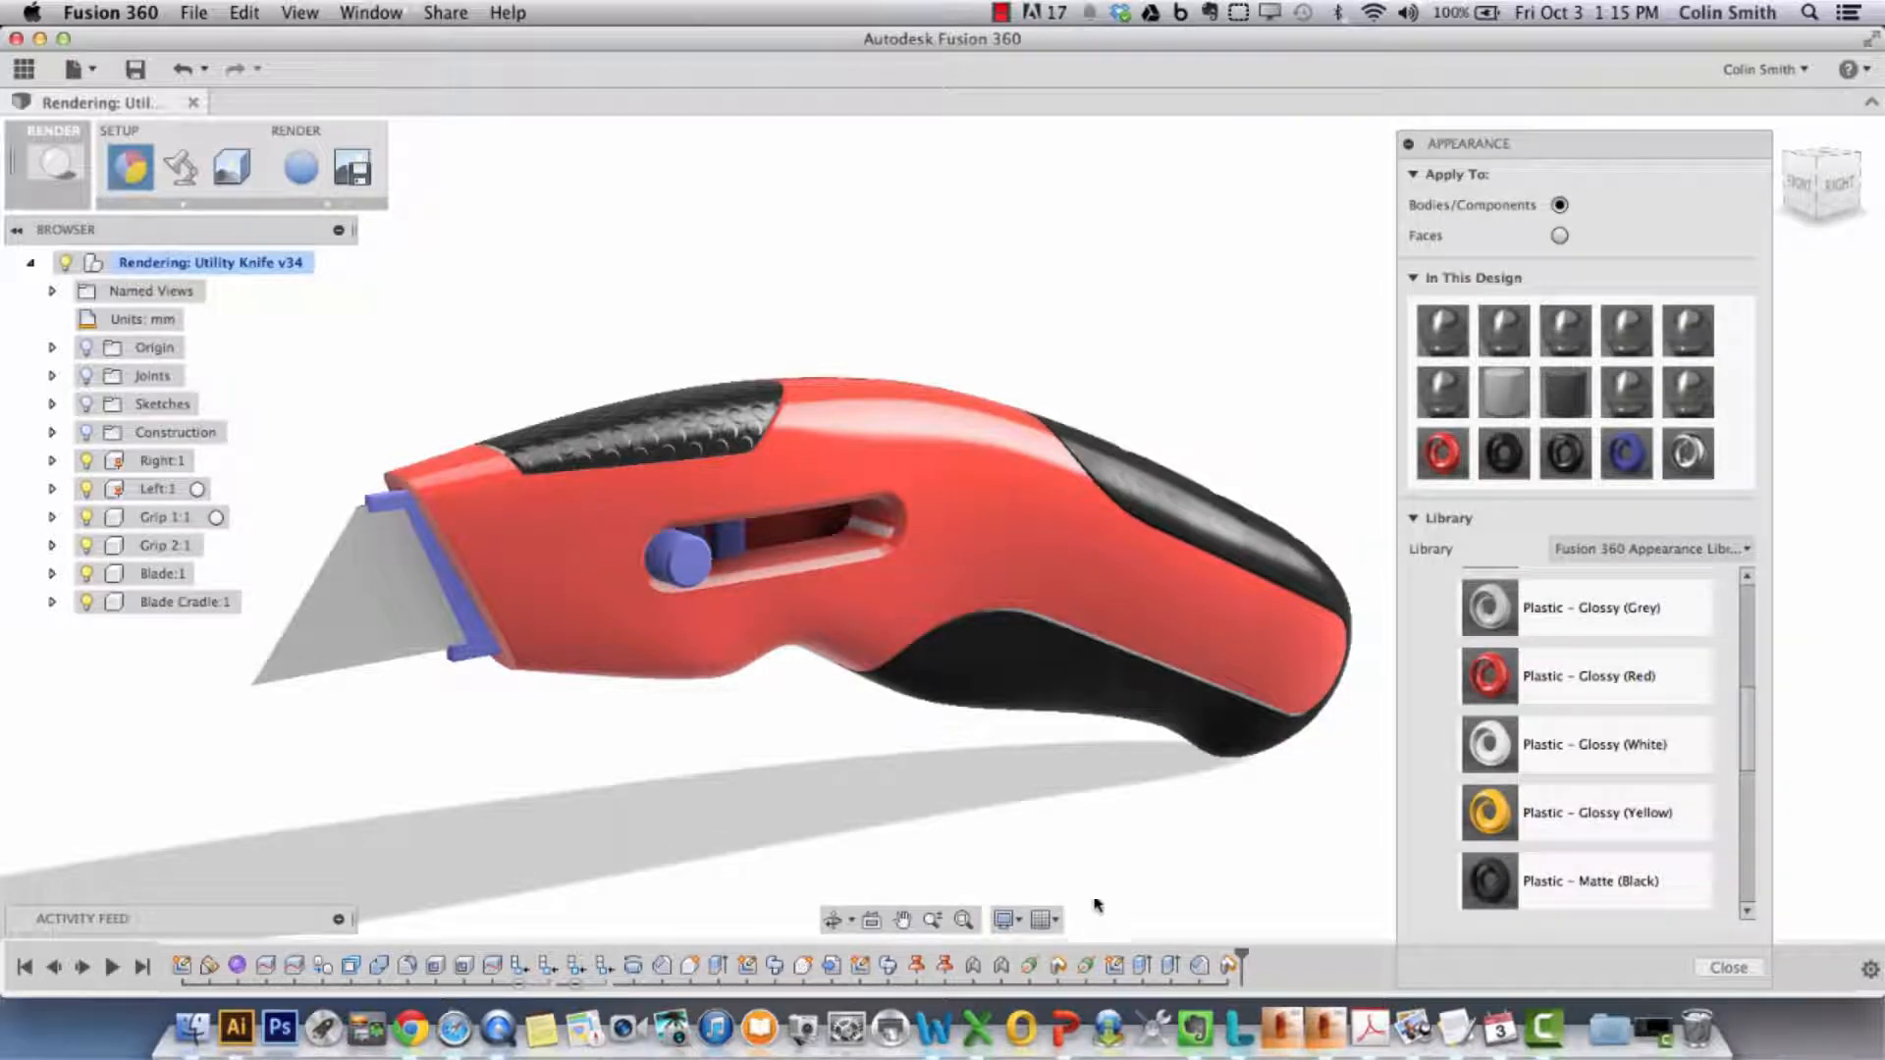
pyautogui.moveTo(1591, 157); pyautogui.dragTo(1699, 381)
pyautogui.keyDown('shift'); pyautogui.moveTo(1317, 412); pyautogui.dragTo(1162, 616, button='middle'); pyautogui.keyUp('shift')
pyautogui.moveTo(1022, 716)
pyautogui.keyDown('shift'); pyautogui.mouseDown(button='middle')
pyautogui.moveTo(799, 715)
pyautogui.moveTo(1030, 731)
pyautogui.moveTo(1093, 757)
pyautogui.moveTo(1031, 749)
pyautogui.mouseUp(button='middle'); pyautogui.keyUp('shift')
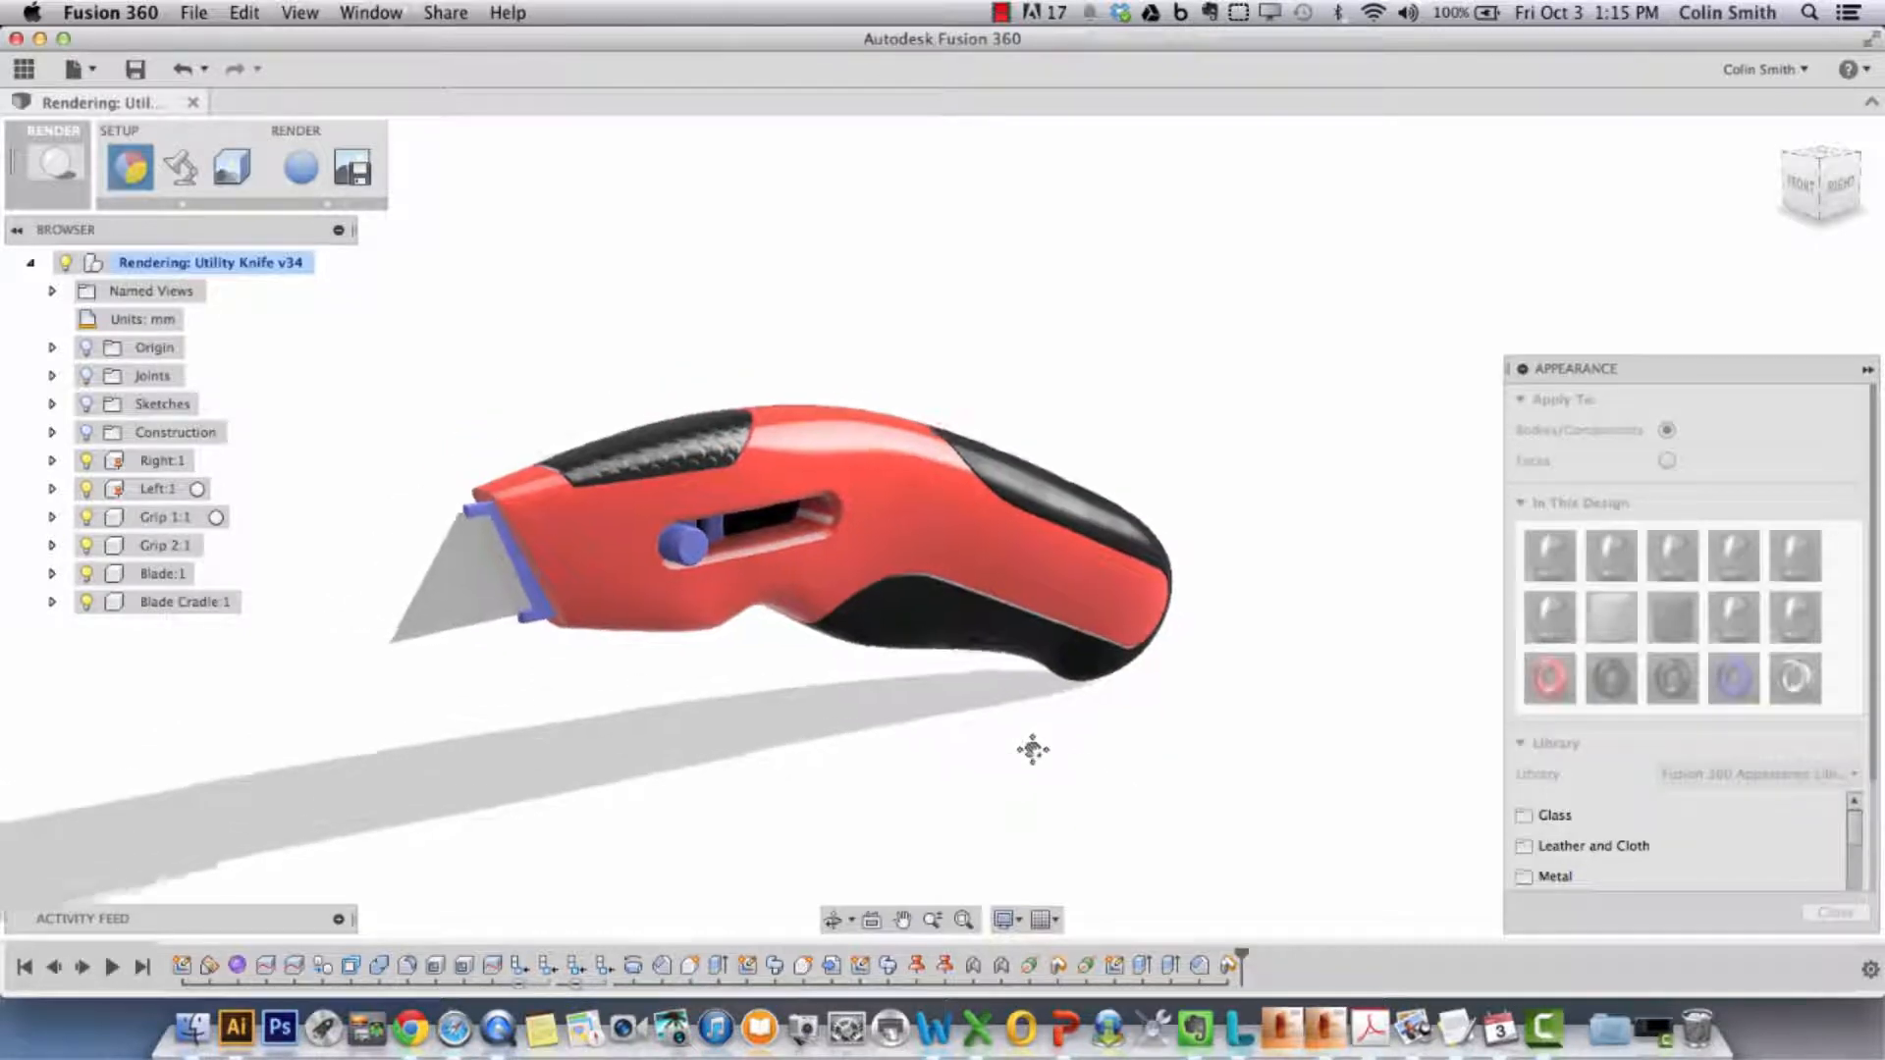
# - Edit the design's Plastic - Glossy (Red) appearance and try a teal color, about RGB 57, 188, 160
pyautogui.doubleClick(1547, 677)
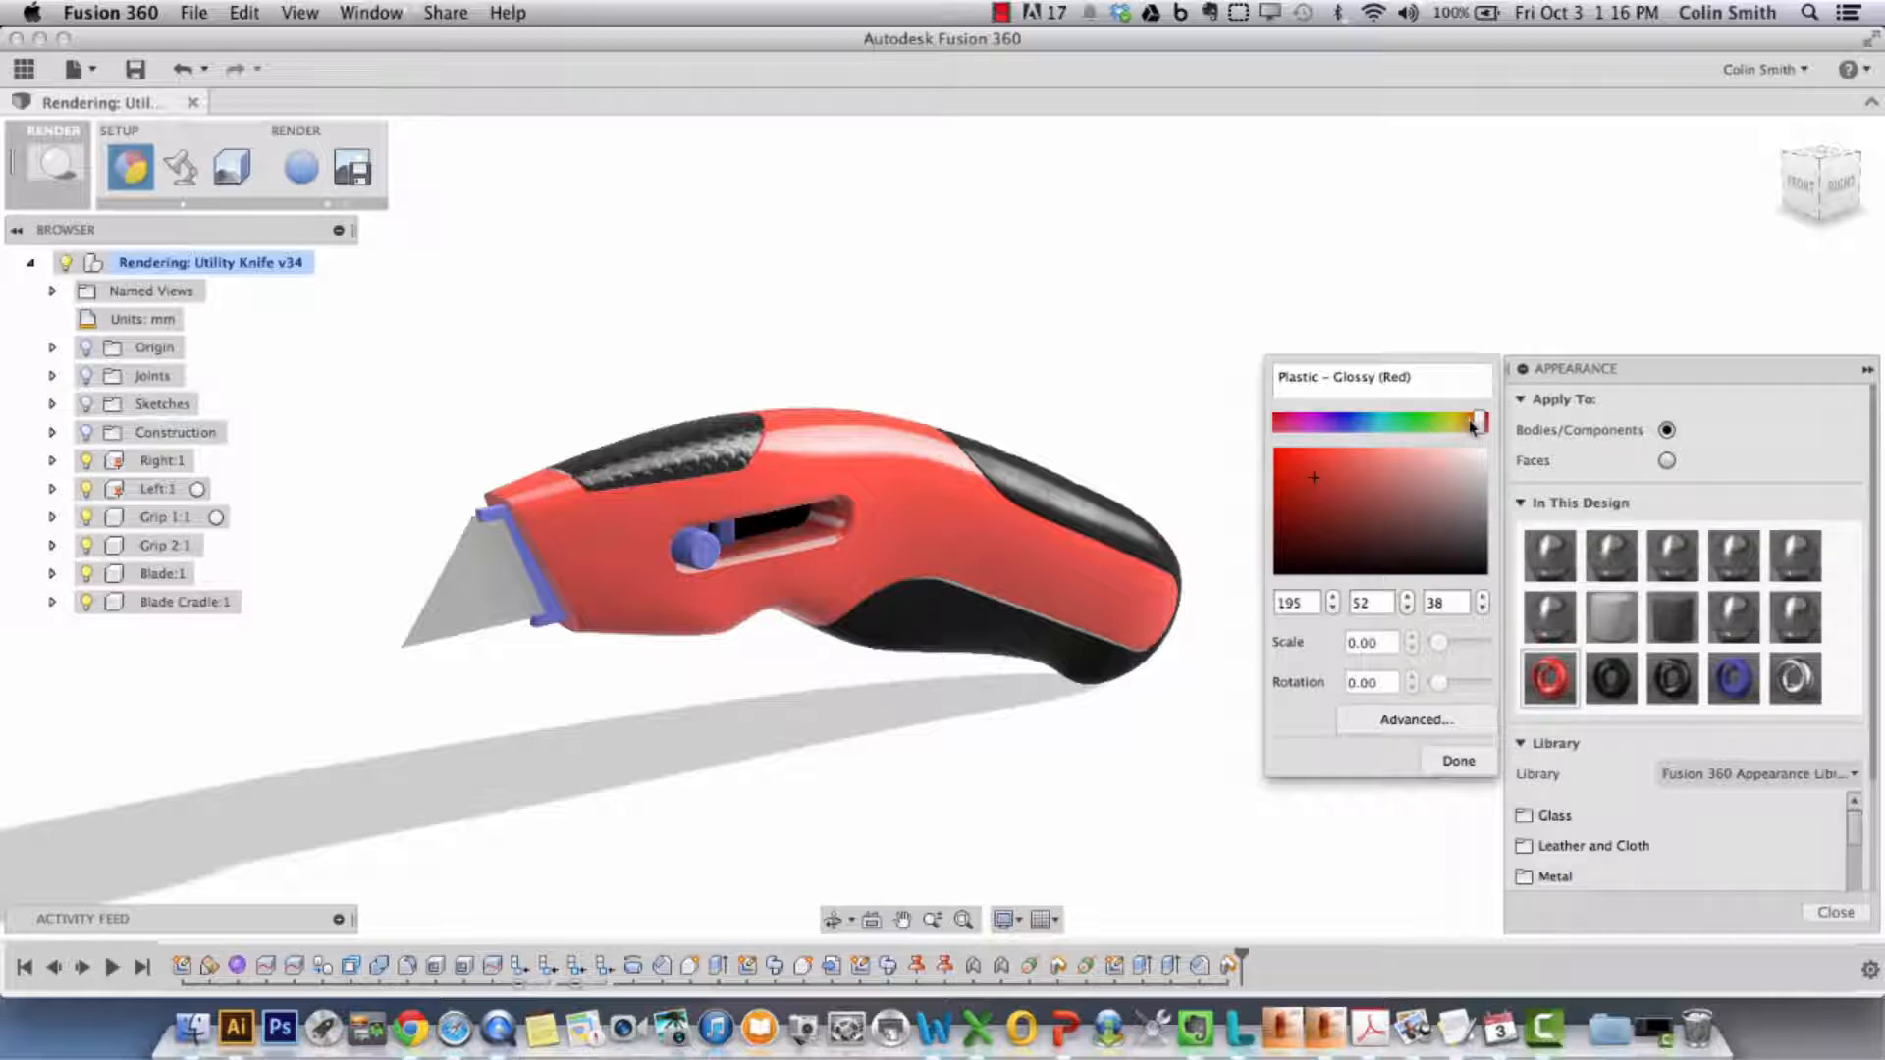
pyautogui.moveTo(1472, 425); pyautogui.dragTo(1351, 476)
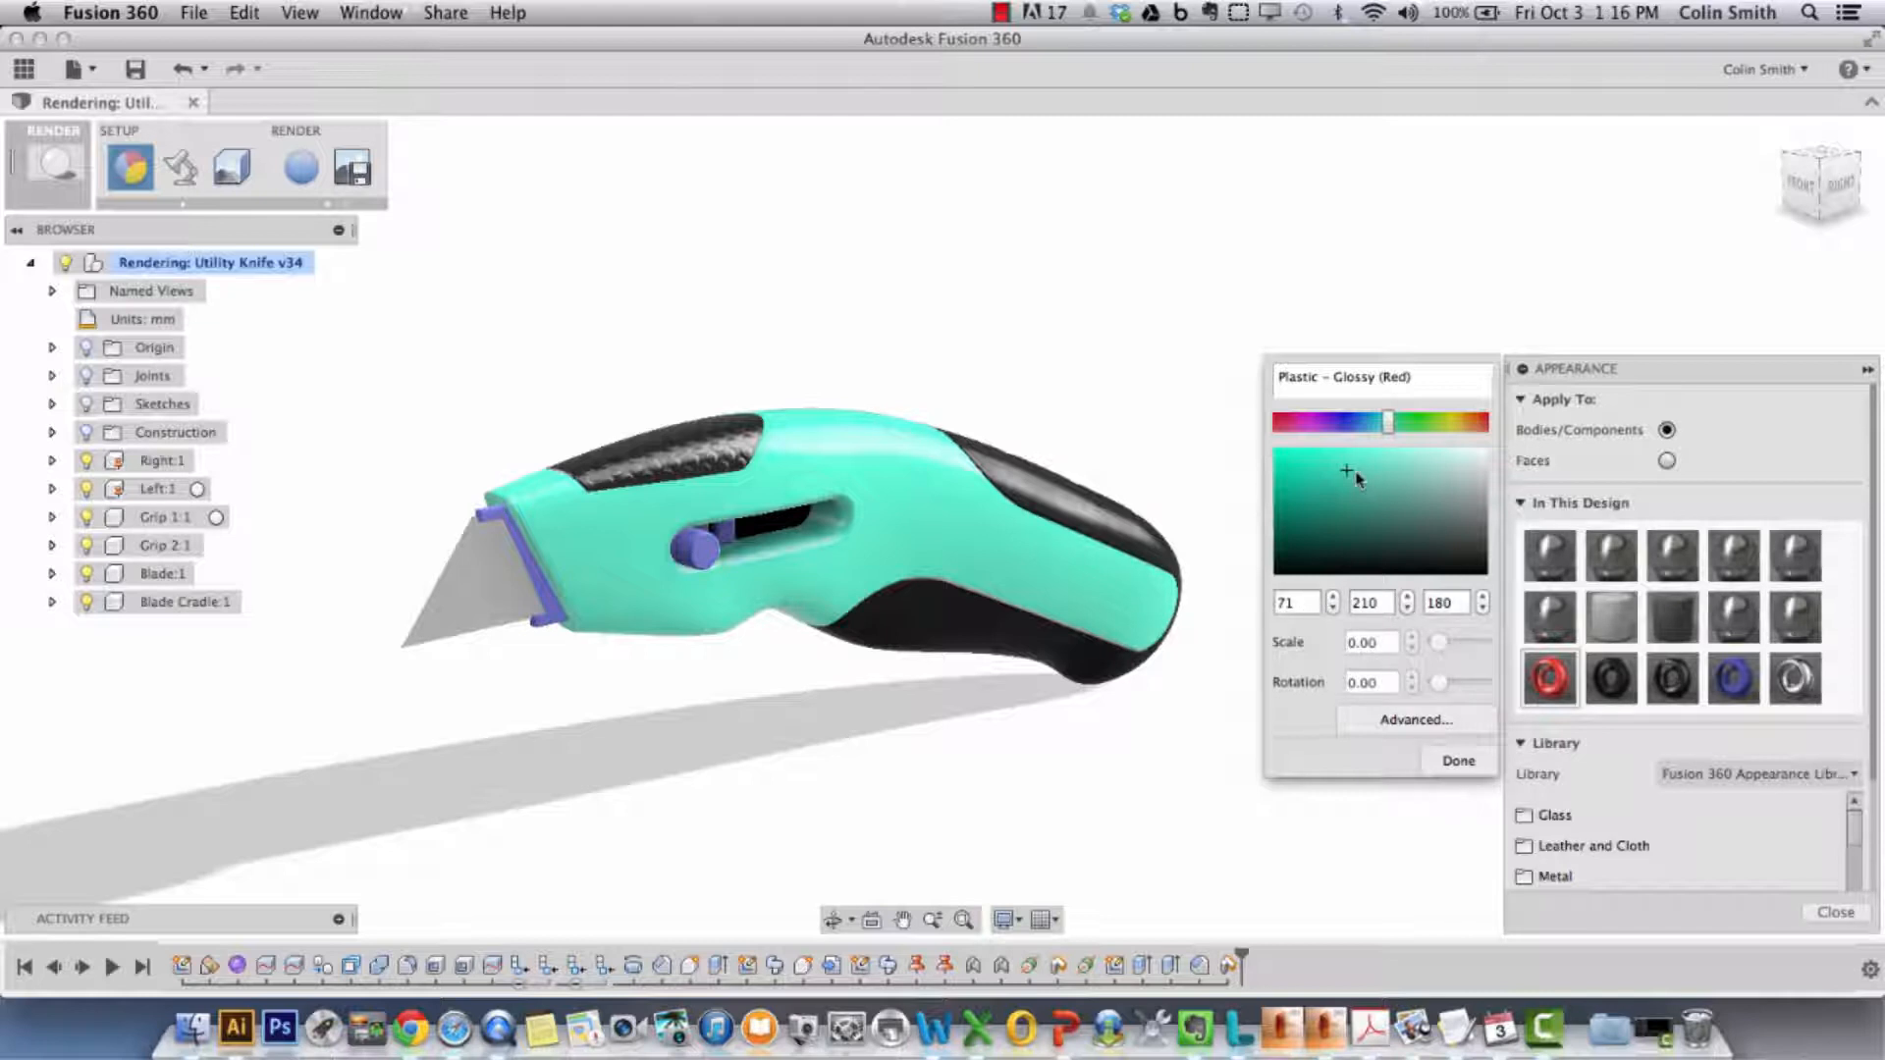
pyautogui.moveTo(1354, 477); pyautogui.dragTo(1339, 484)
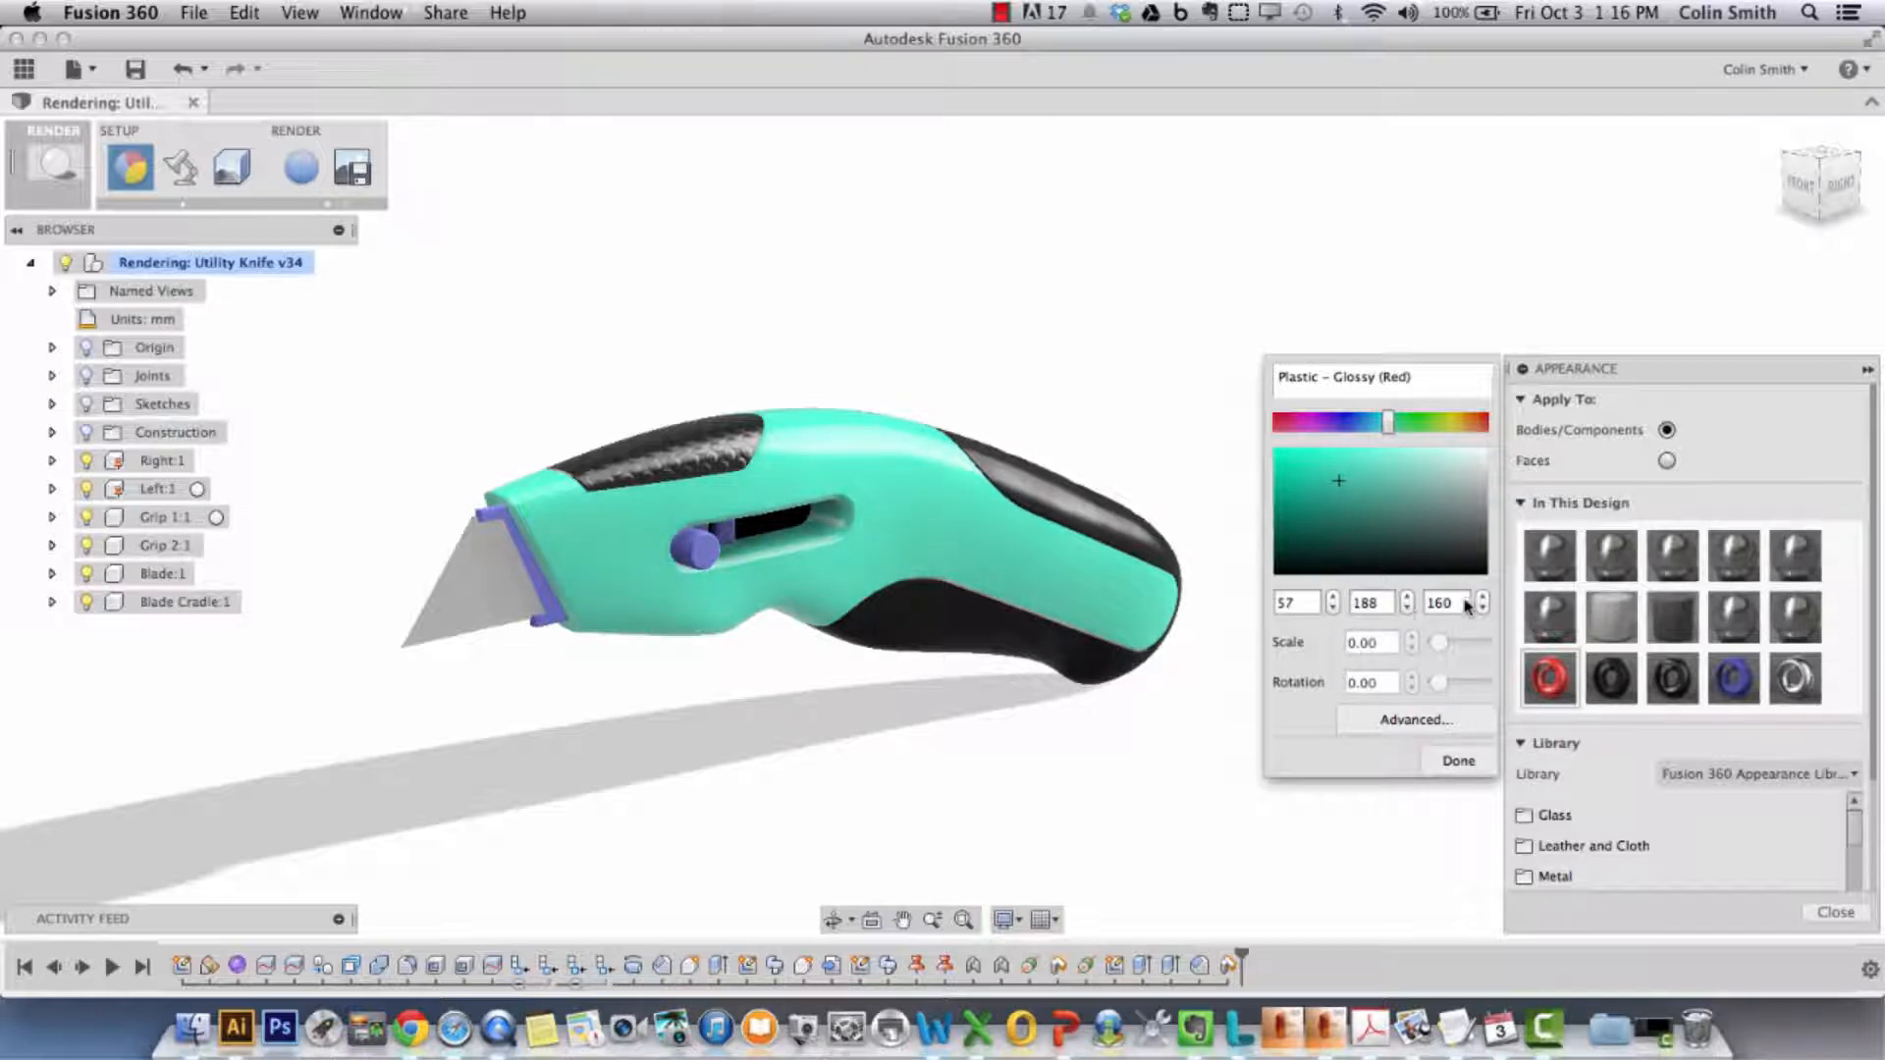
pyautogui.click(1293, 604)
pyautogui.moveTo(1344, 493); pyautogui.dragTo(1342, 480)
# - Shift the body appearance's hue and shade to a saturated orange, about RGB 231, 114, 18
pyautogui.moveTo(1391, 423); pyautogui.dragTo(1460, 428)
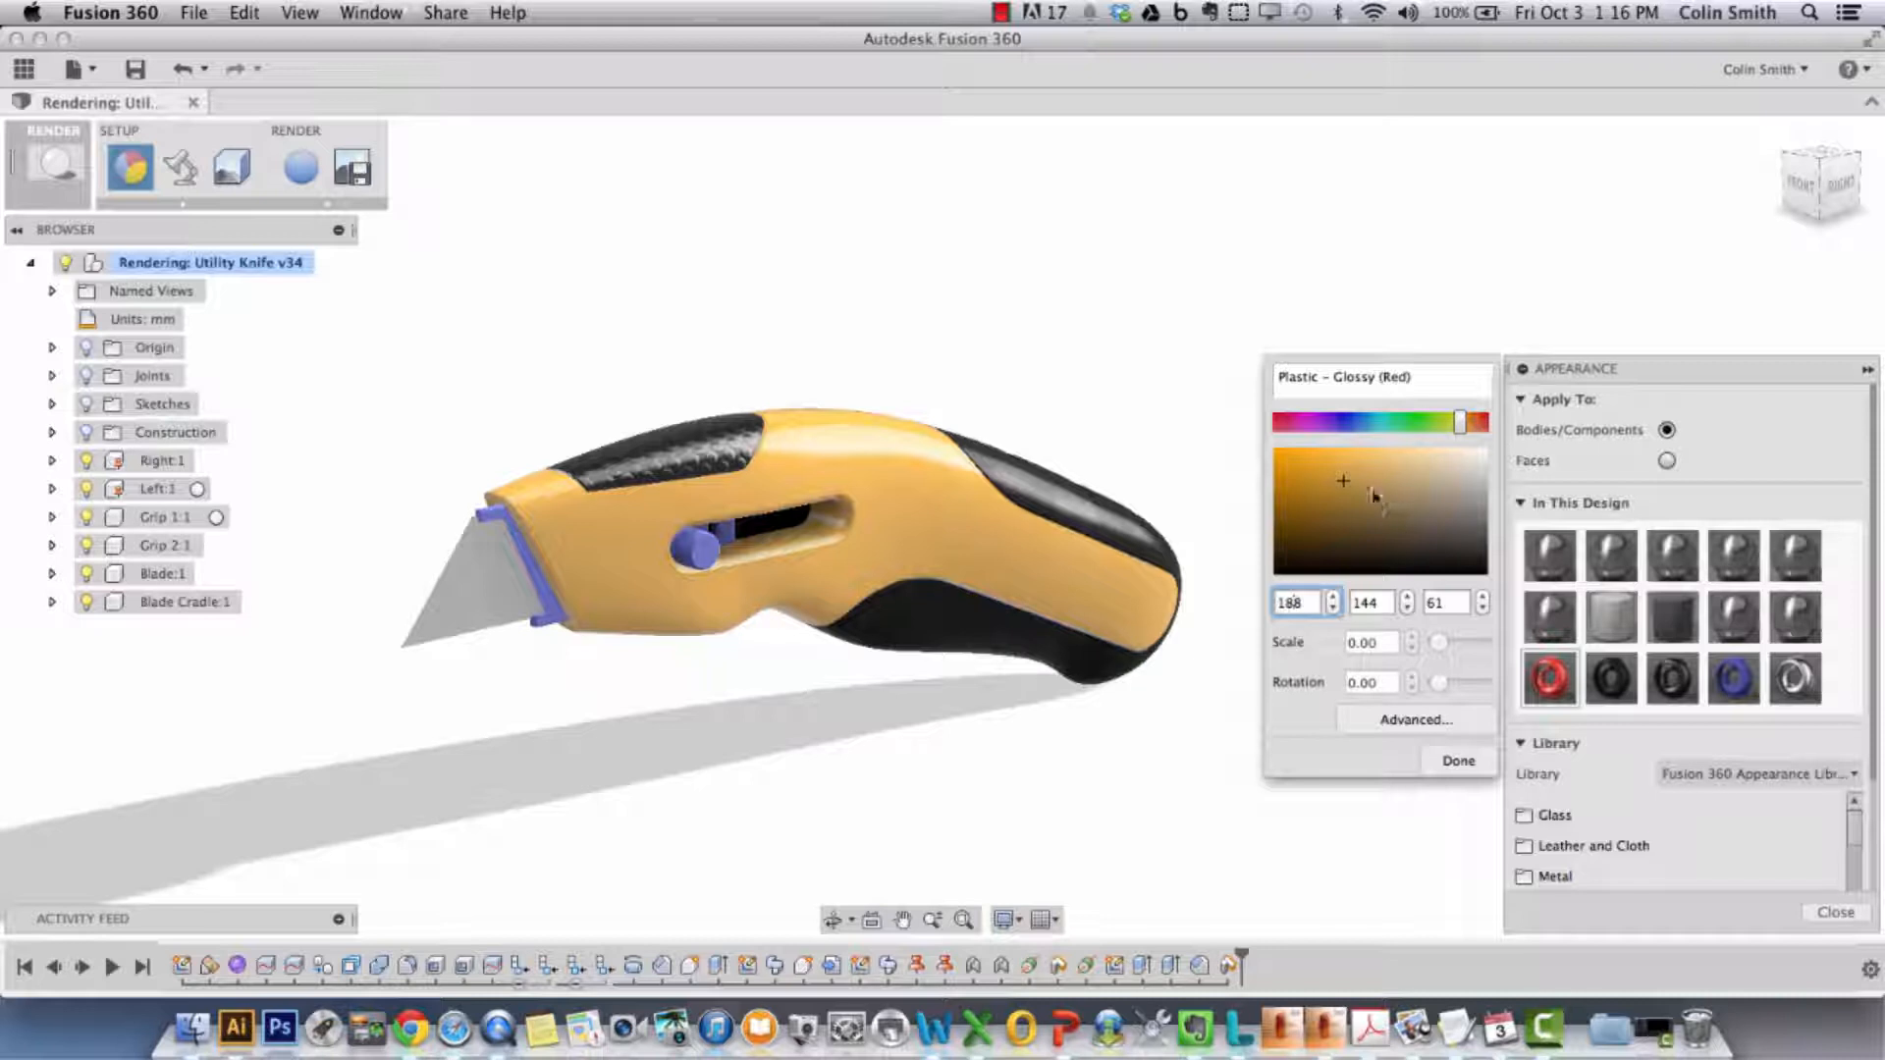
pyautogui.moveTo(1345, 481); pyautogui.dragTo(1290, 459)
pyautogui.click(1469, 424)
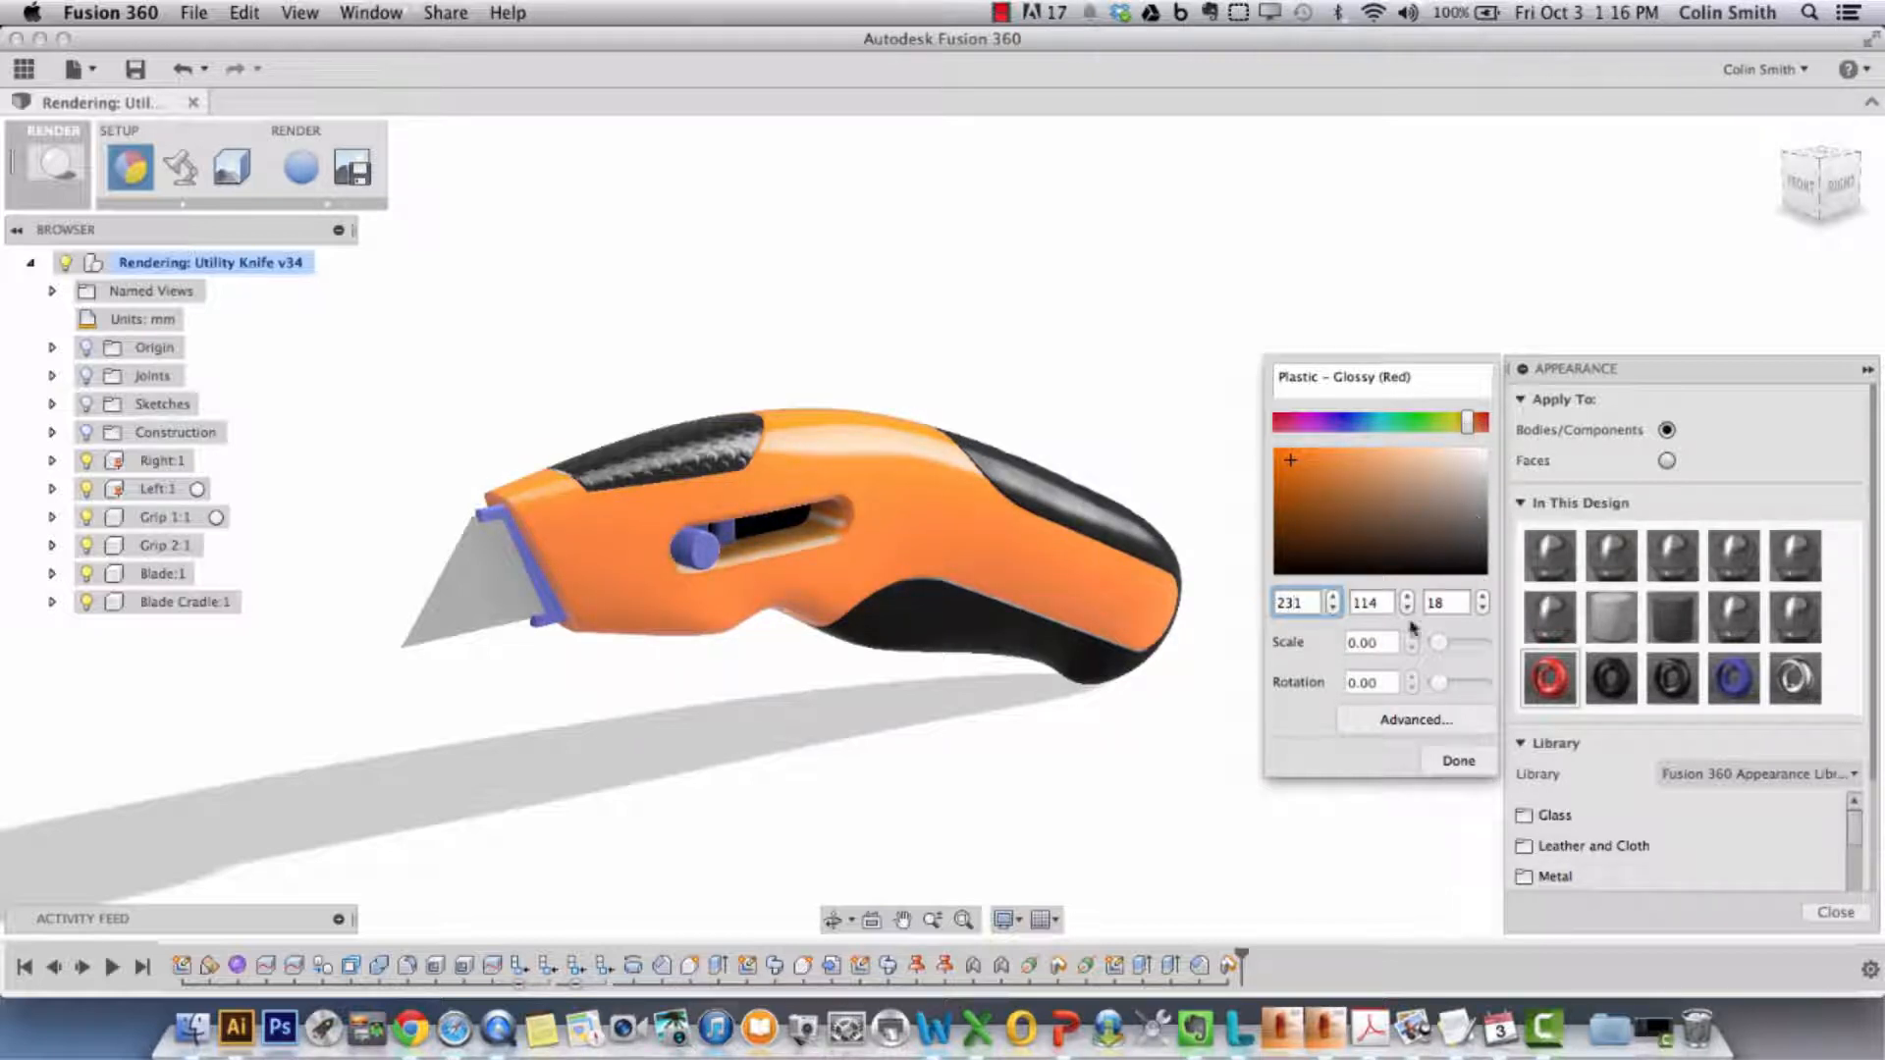
# - Set the orange appearance's red value to 240 and blue value to 14, and finish the color edit
pyautogui.moveTo(1317, 603); pyautogui.dragTo(1265, 609)
pyautogui.write('240')
pyautogui.moveTo(1382, 605); pyautogui.dragTo(1356, 606)
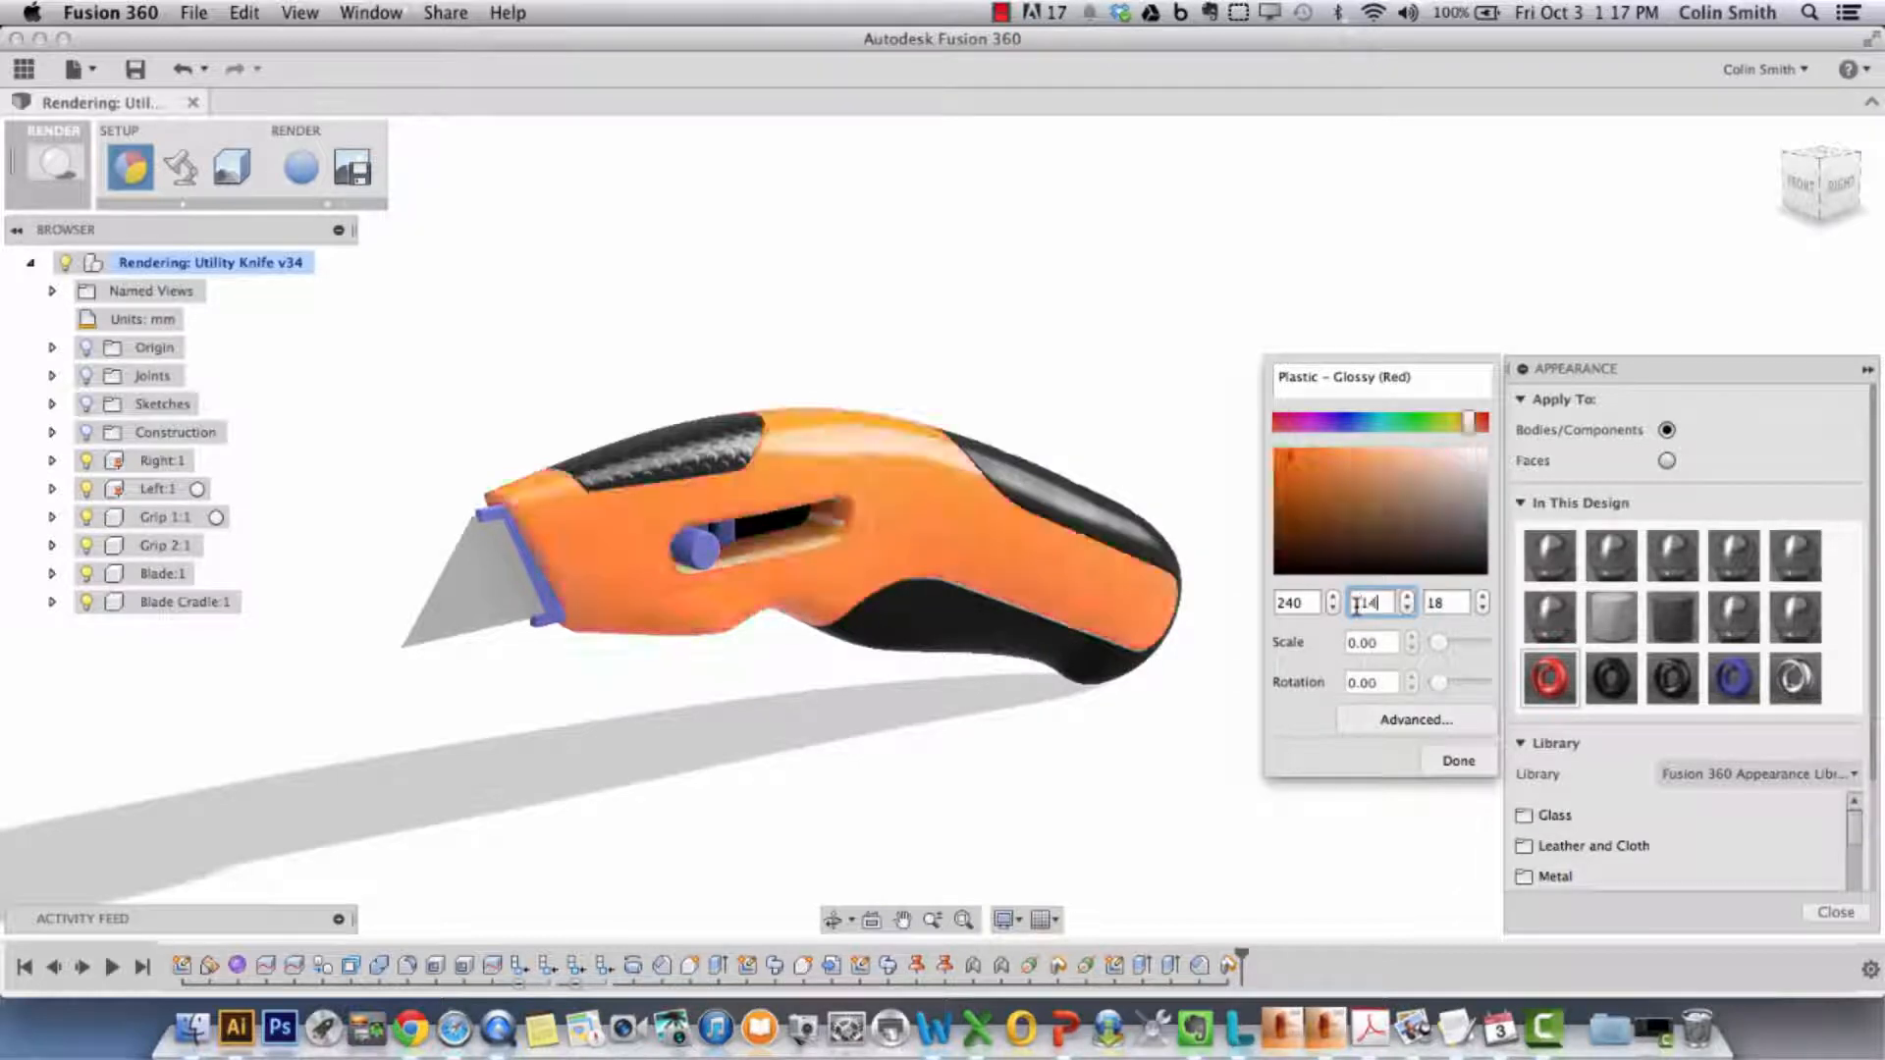
pyautogui.click(1456, 602)
pyautogui.press('BackSpace')
pyautogui.press('BackSpace')
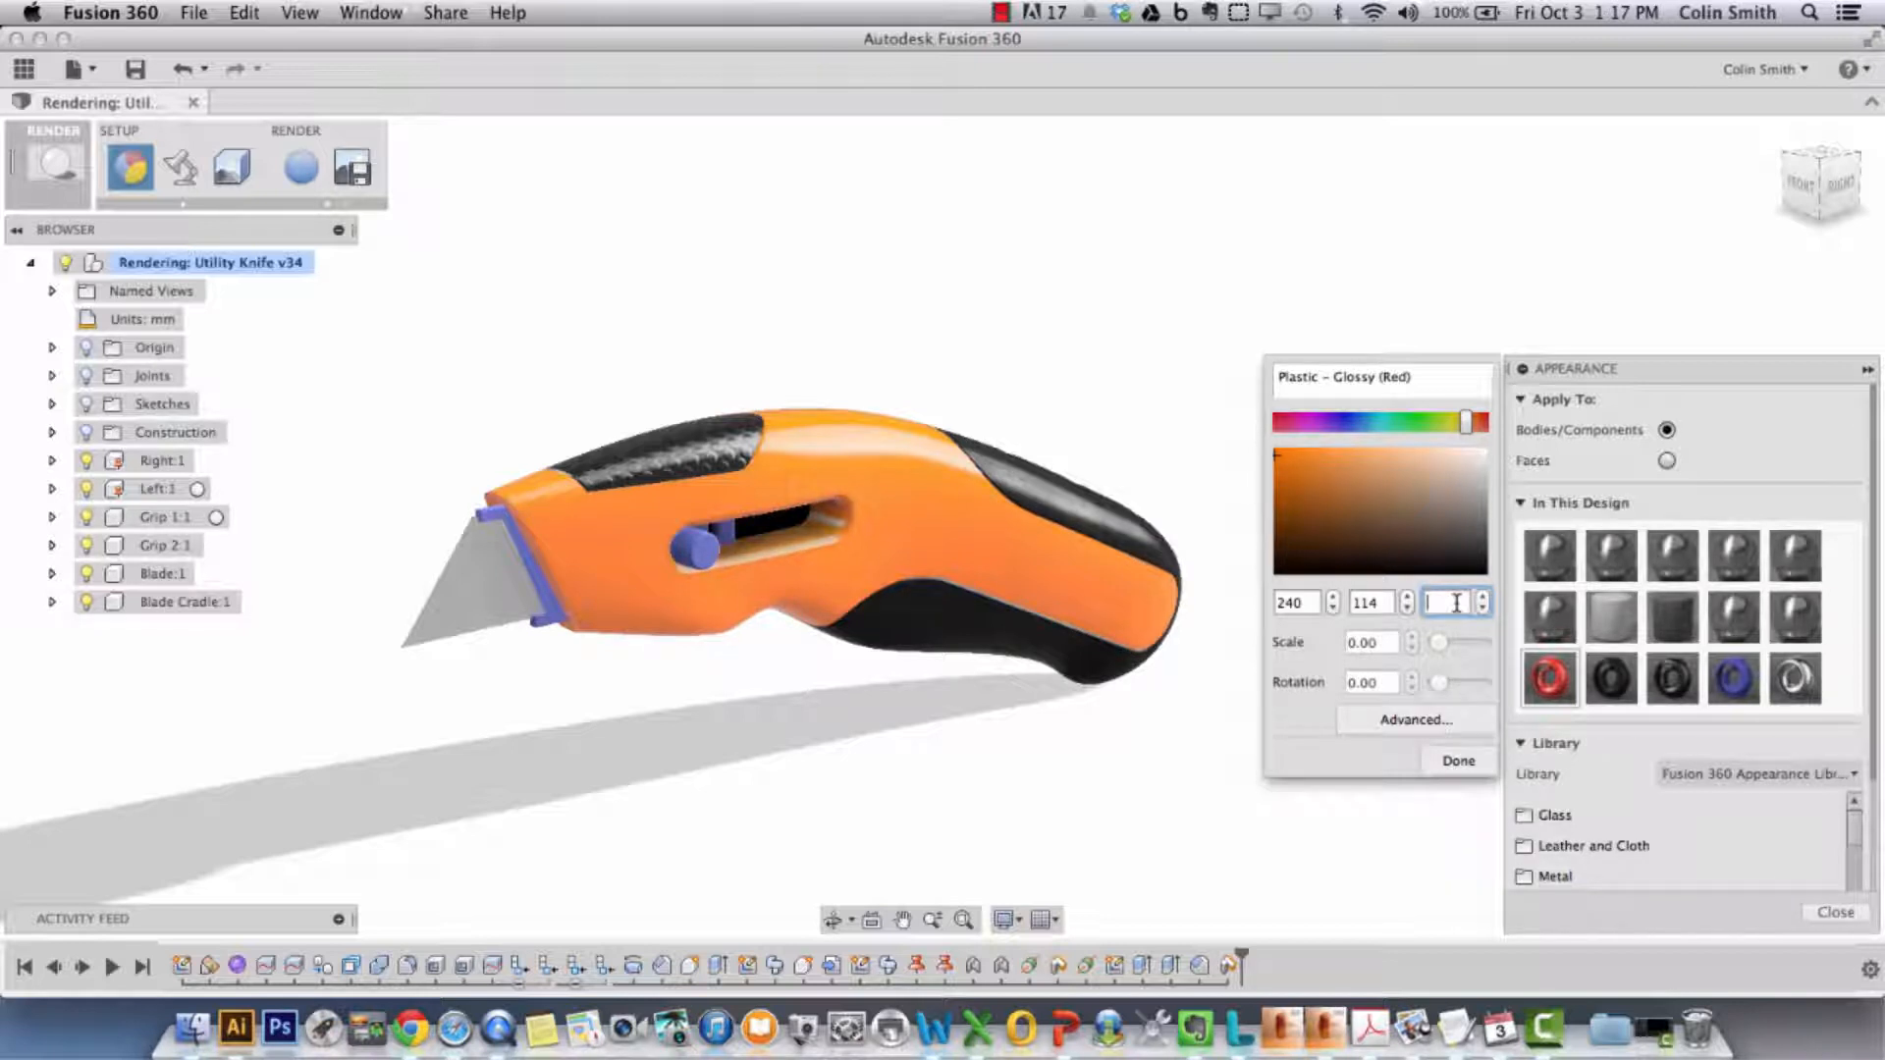
pyautogui.write('14')
pyautogui.click(1457, 761)
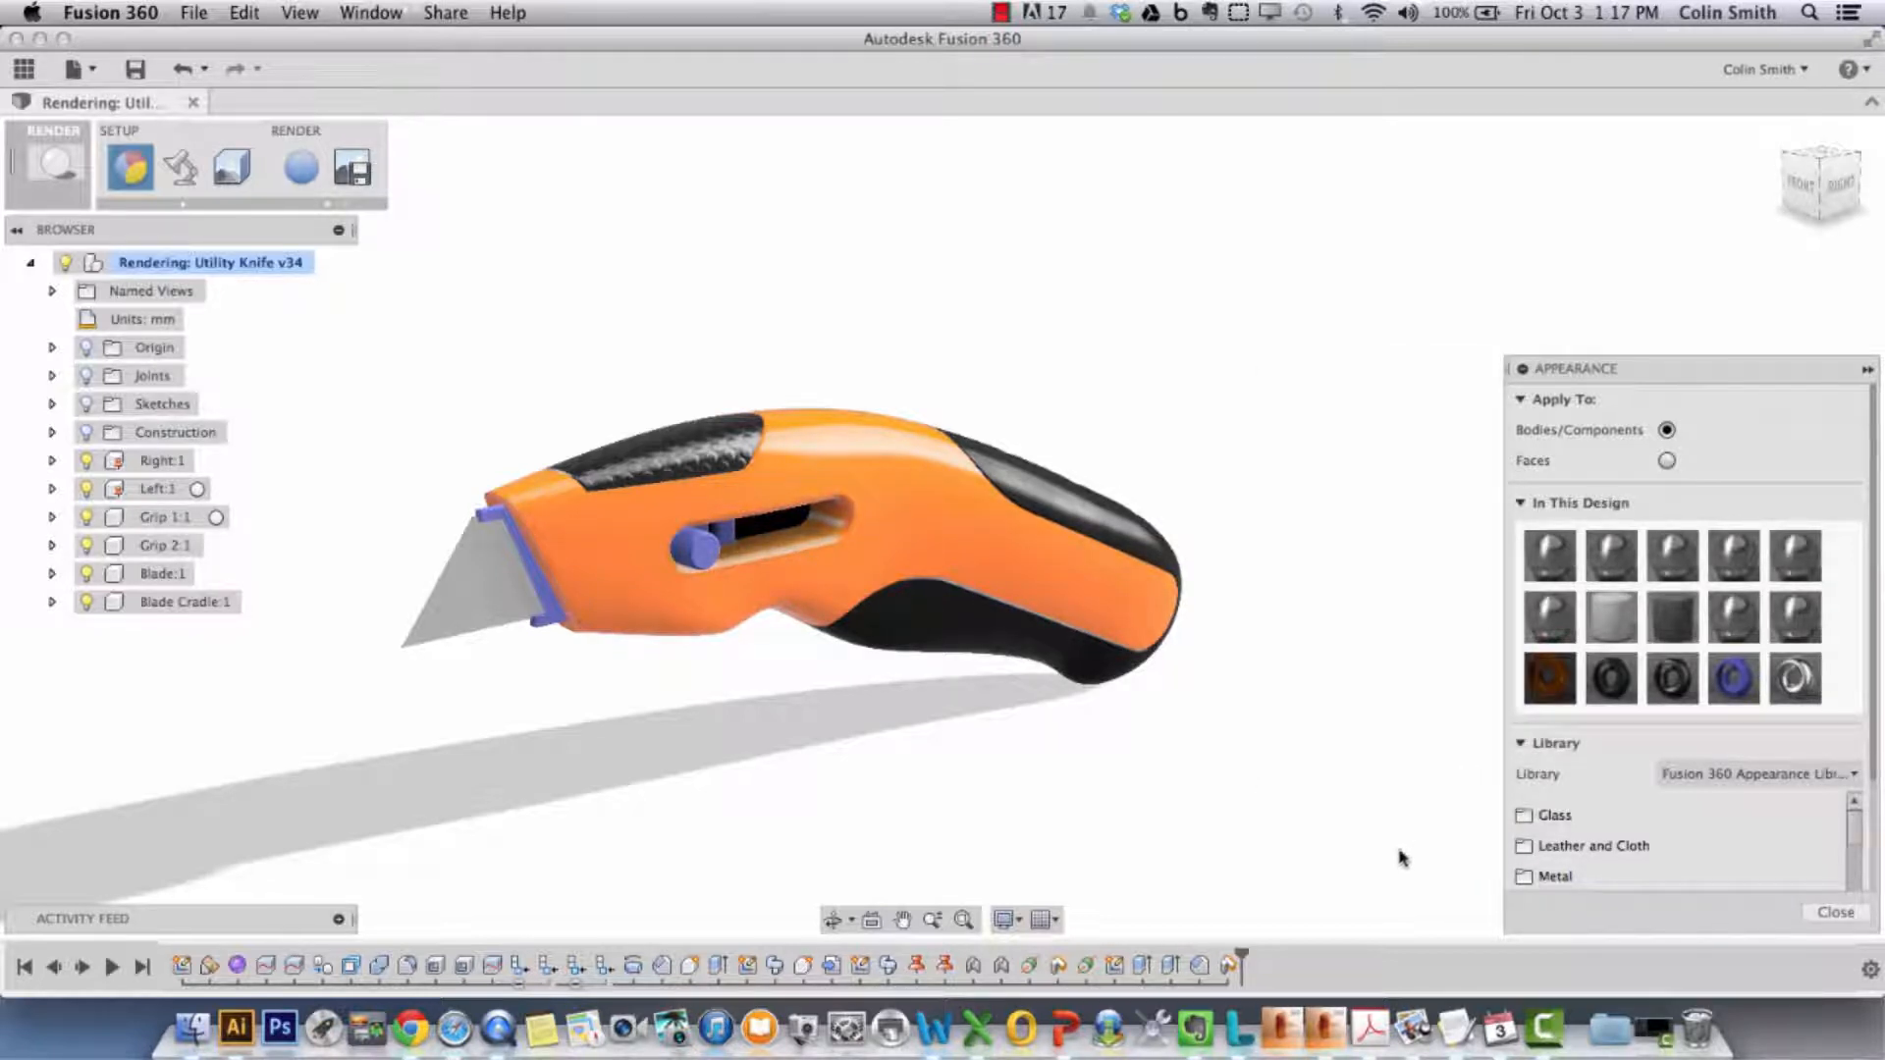
# - Rename the recolored body appearance as Plastic - Glossy (Orange) and view the knife from a slightly different angle
pyautogui.doubleClick(1561, 687)
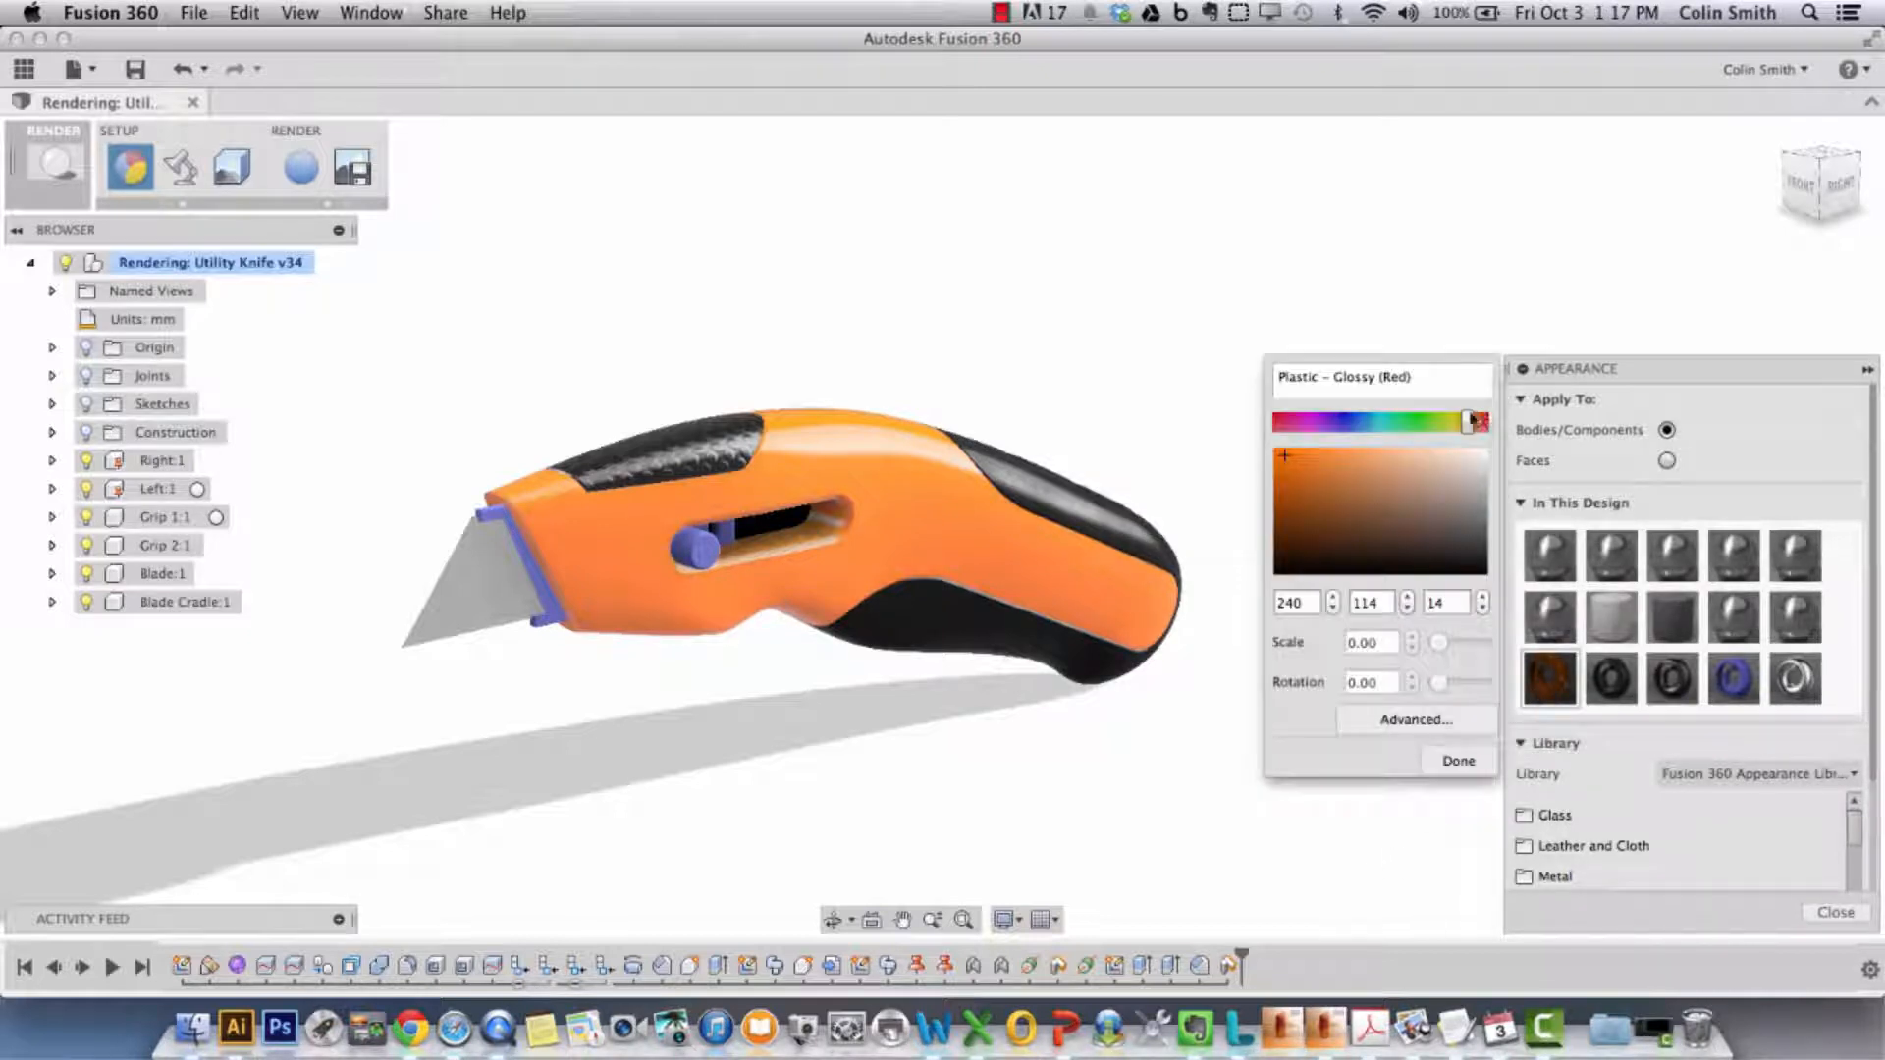
pyautogui.doubleClick(1398, 378)
pyautogui.write('Orange')
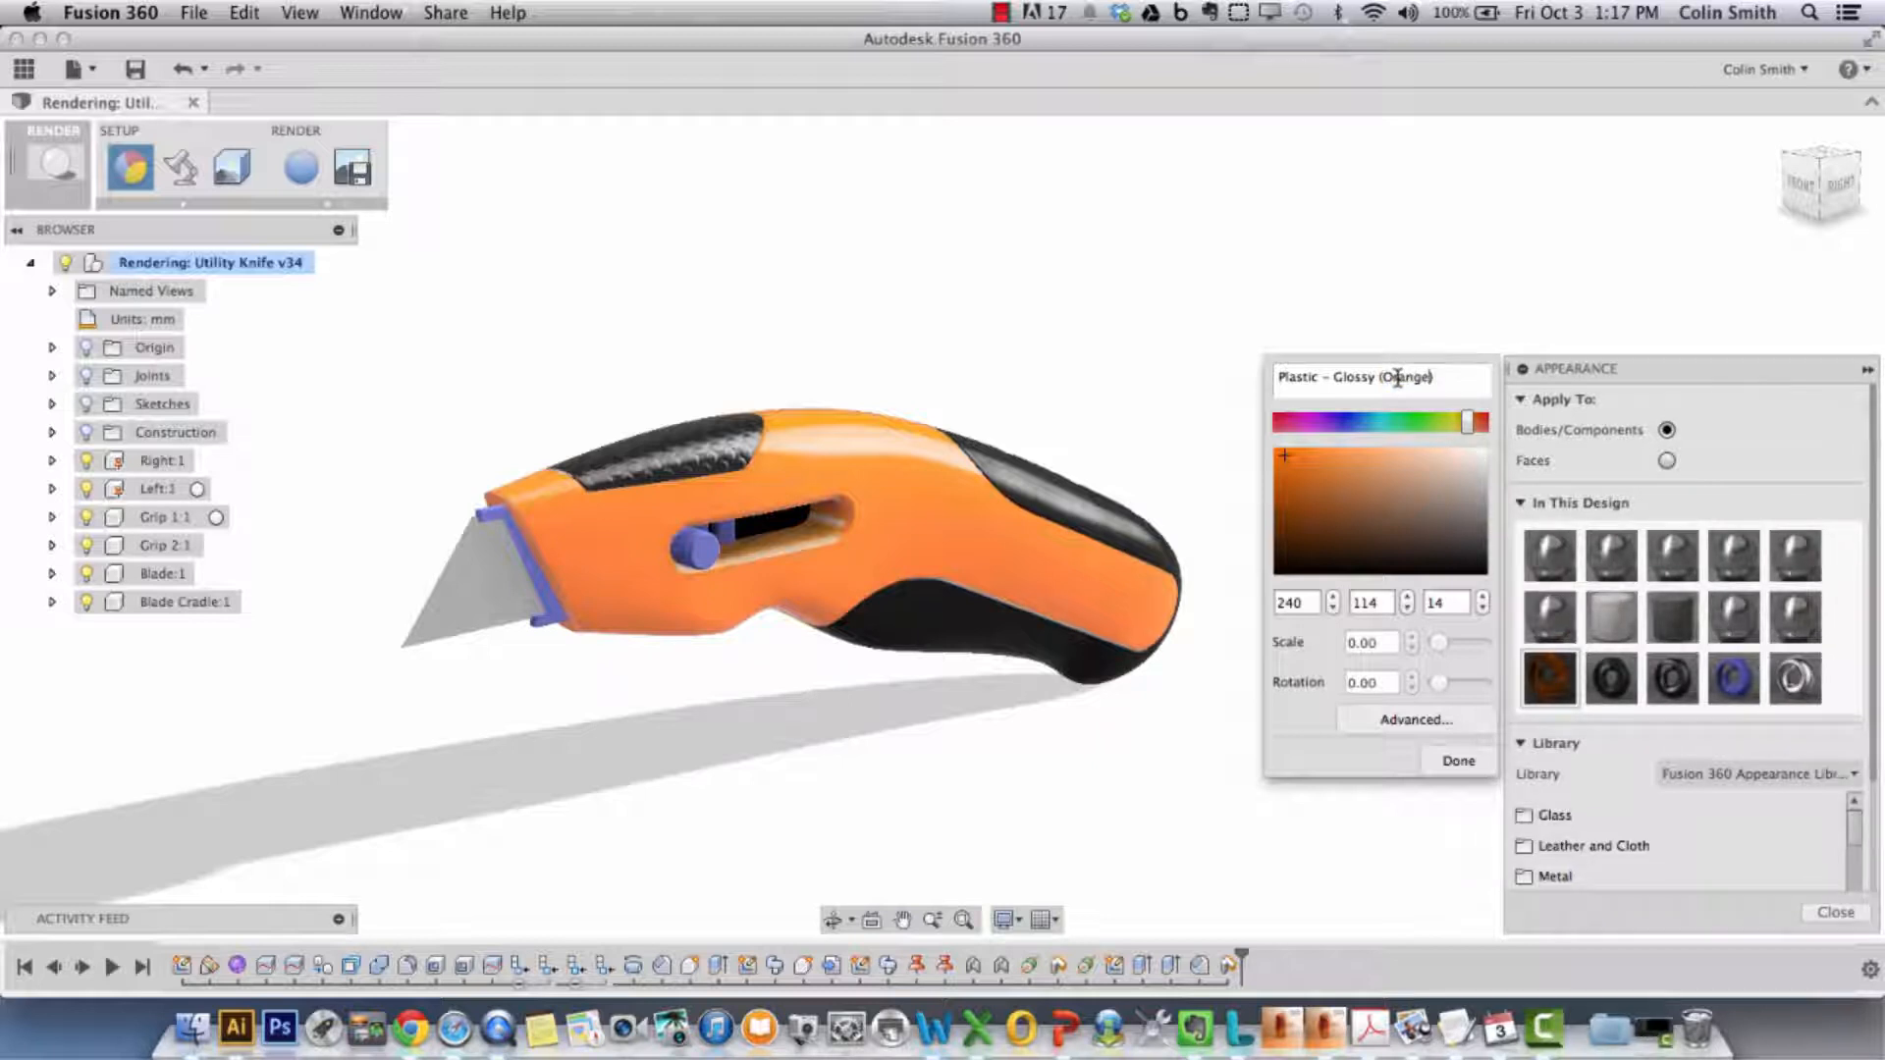
pyautogui.click(1457, 761)
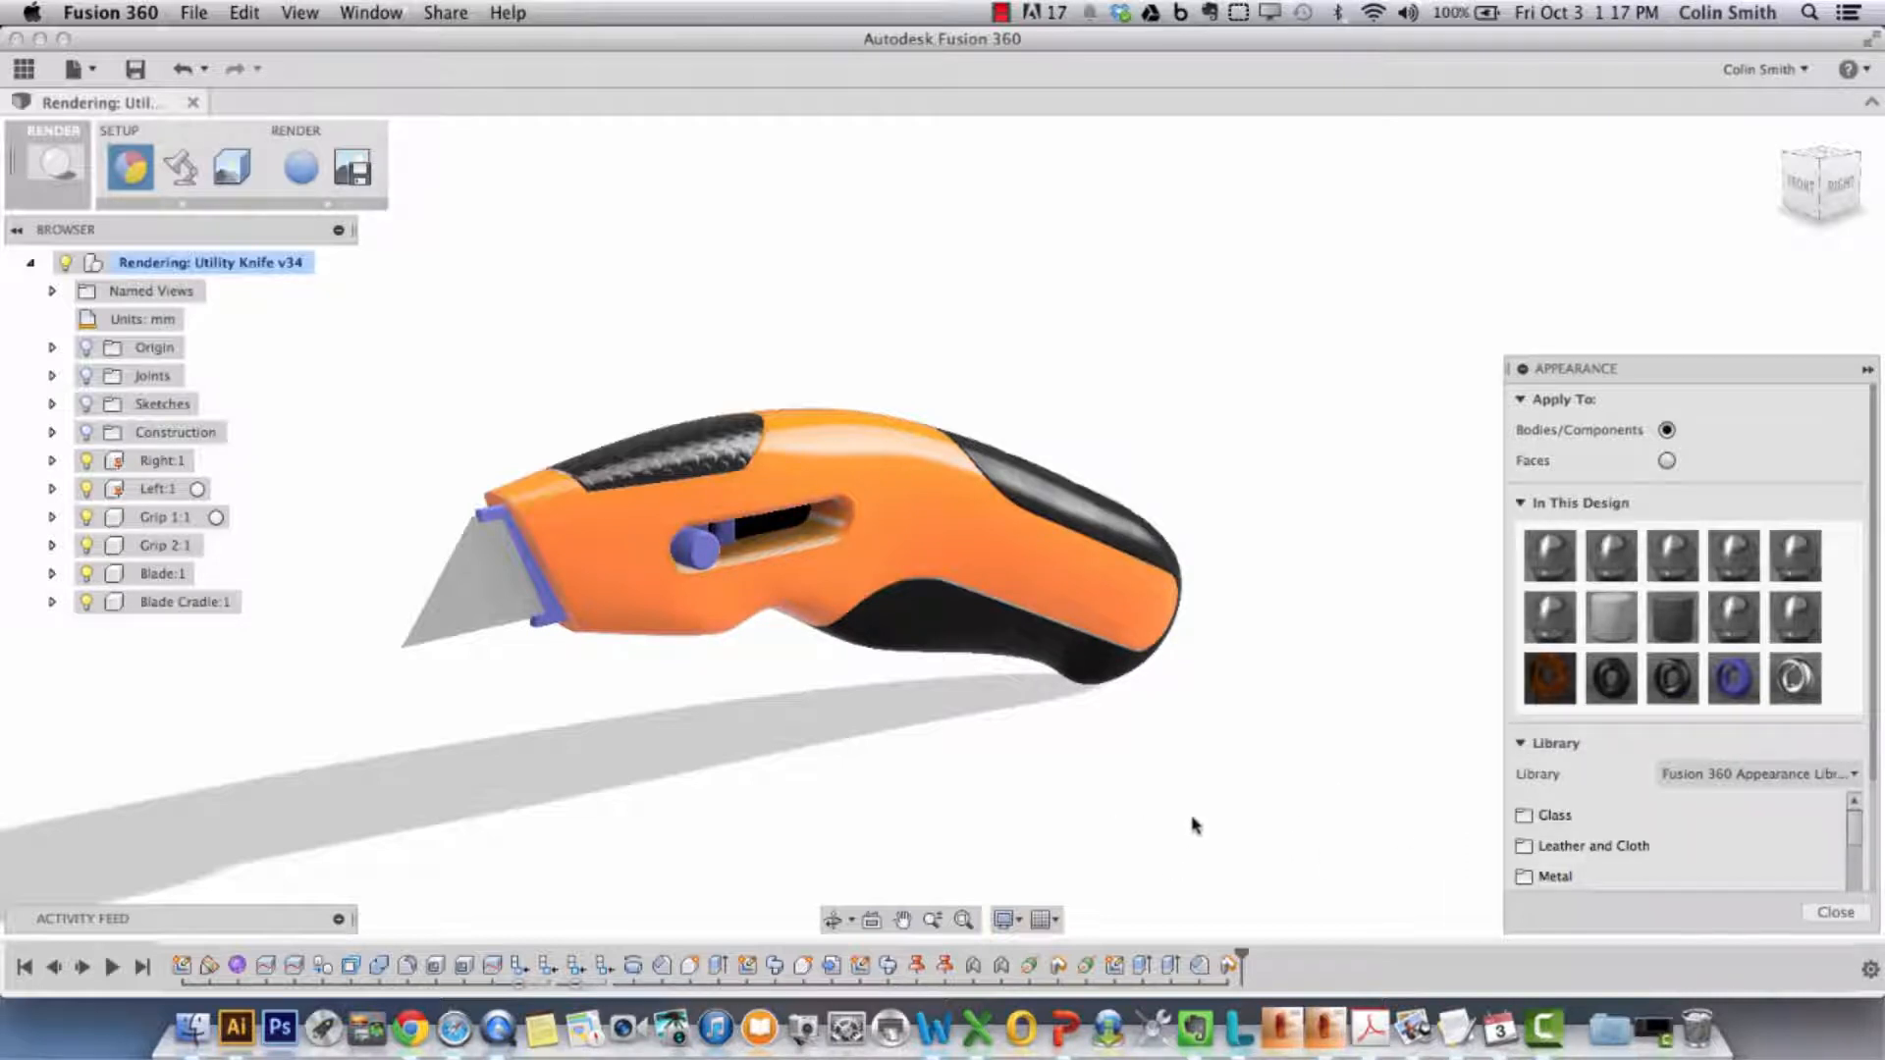
pyautogui.keyDown('shift'); pyautogui.moveTo(1196, 824); pyautogui.dragTo(1106, 799, button='middle'); pyautogui.keyUp('shift')
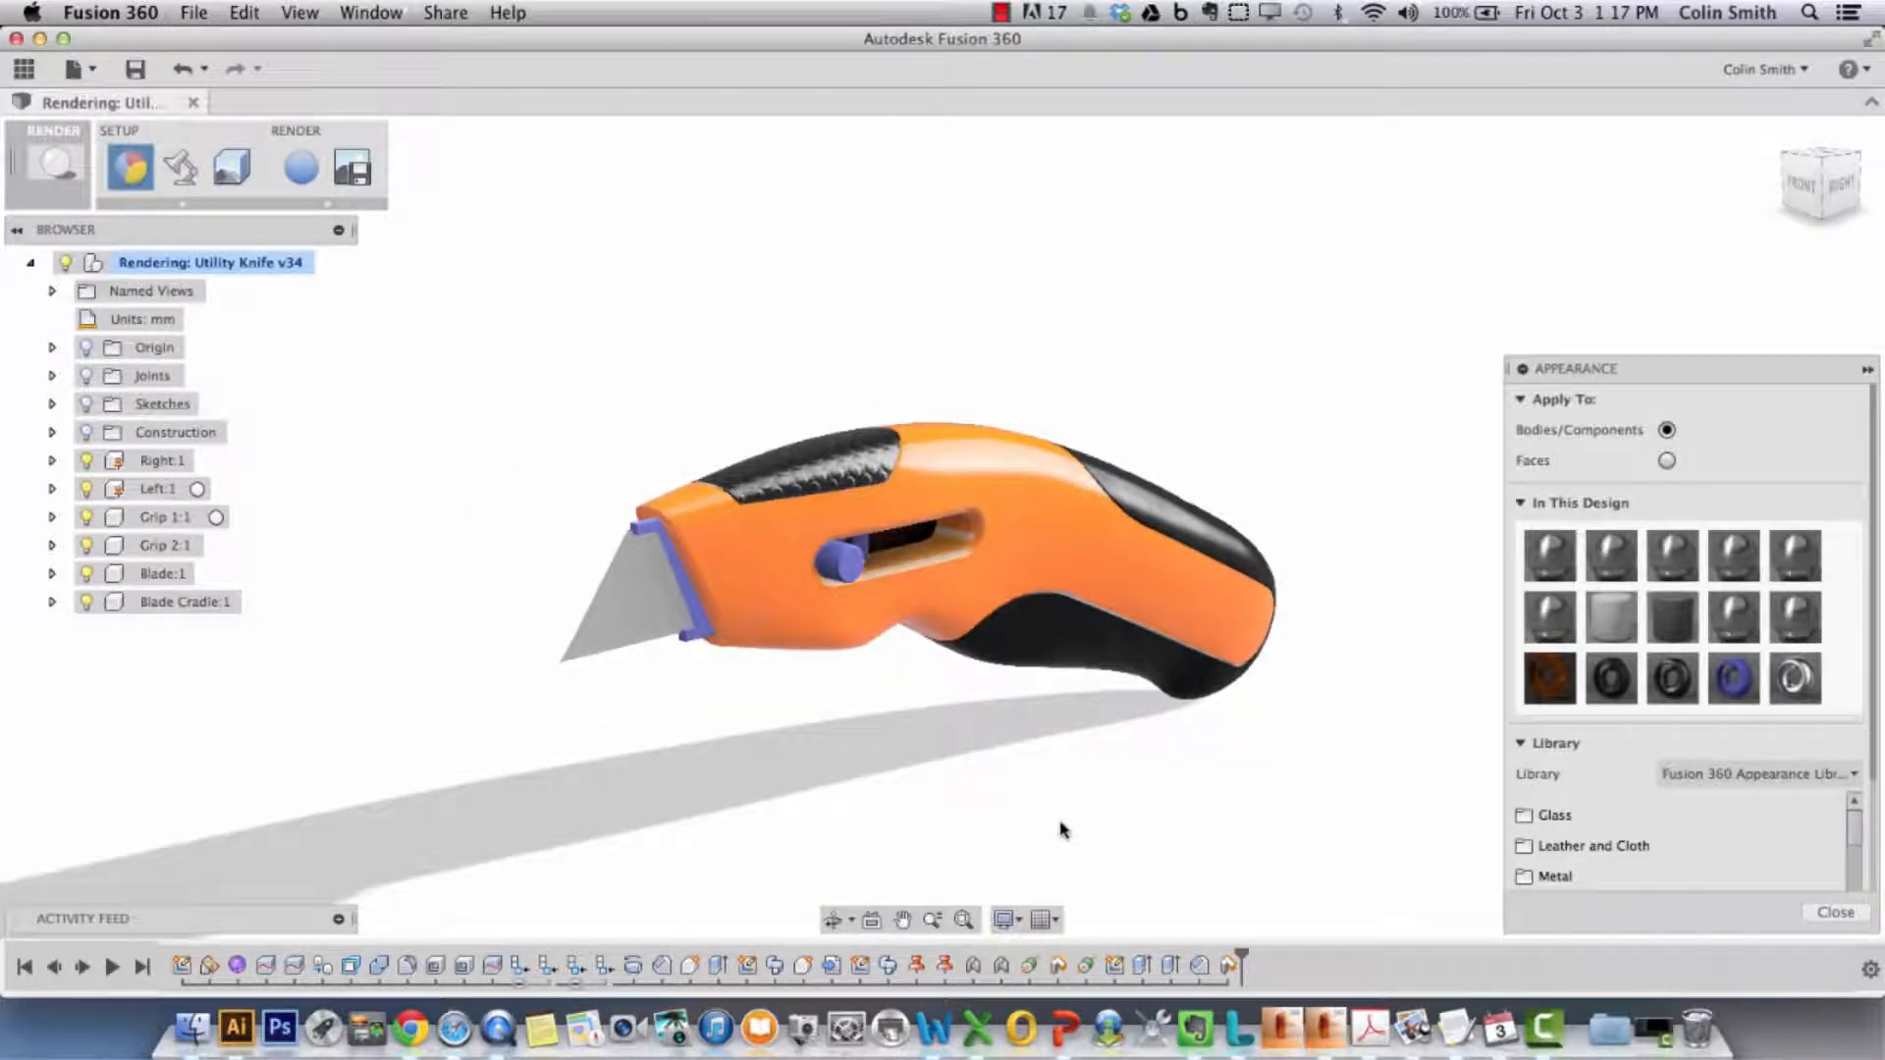
# - Open the design's Plastic - Textured - Polka appearance for editing and rename it Textured - Polka - Blue
pyautogui.keyDown('shift'); pyautogui.moveTo(872, 837); pyautogui.dragTo(950, 786, button='middle'); pyautogui.keyUp('shift')
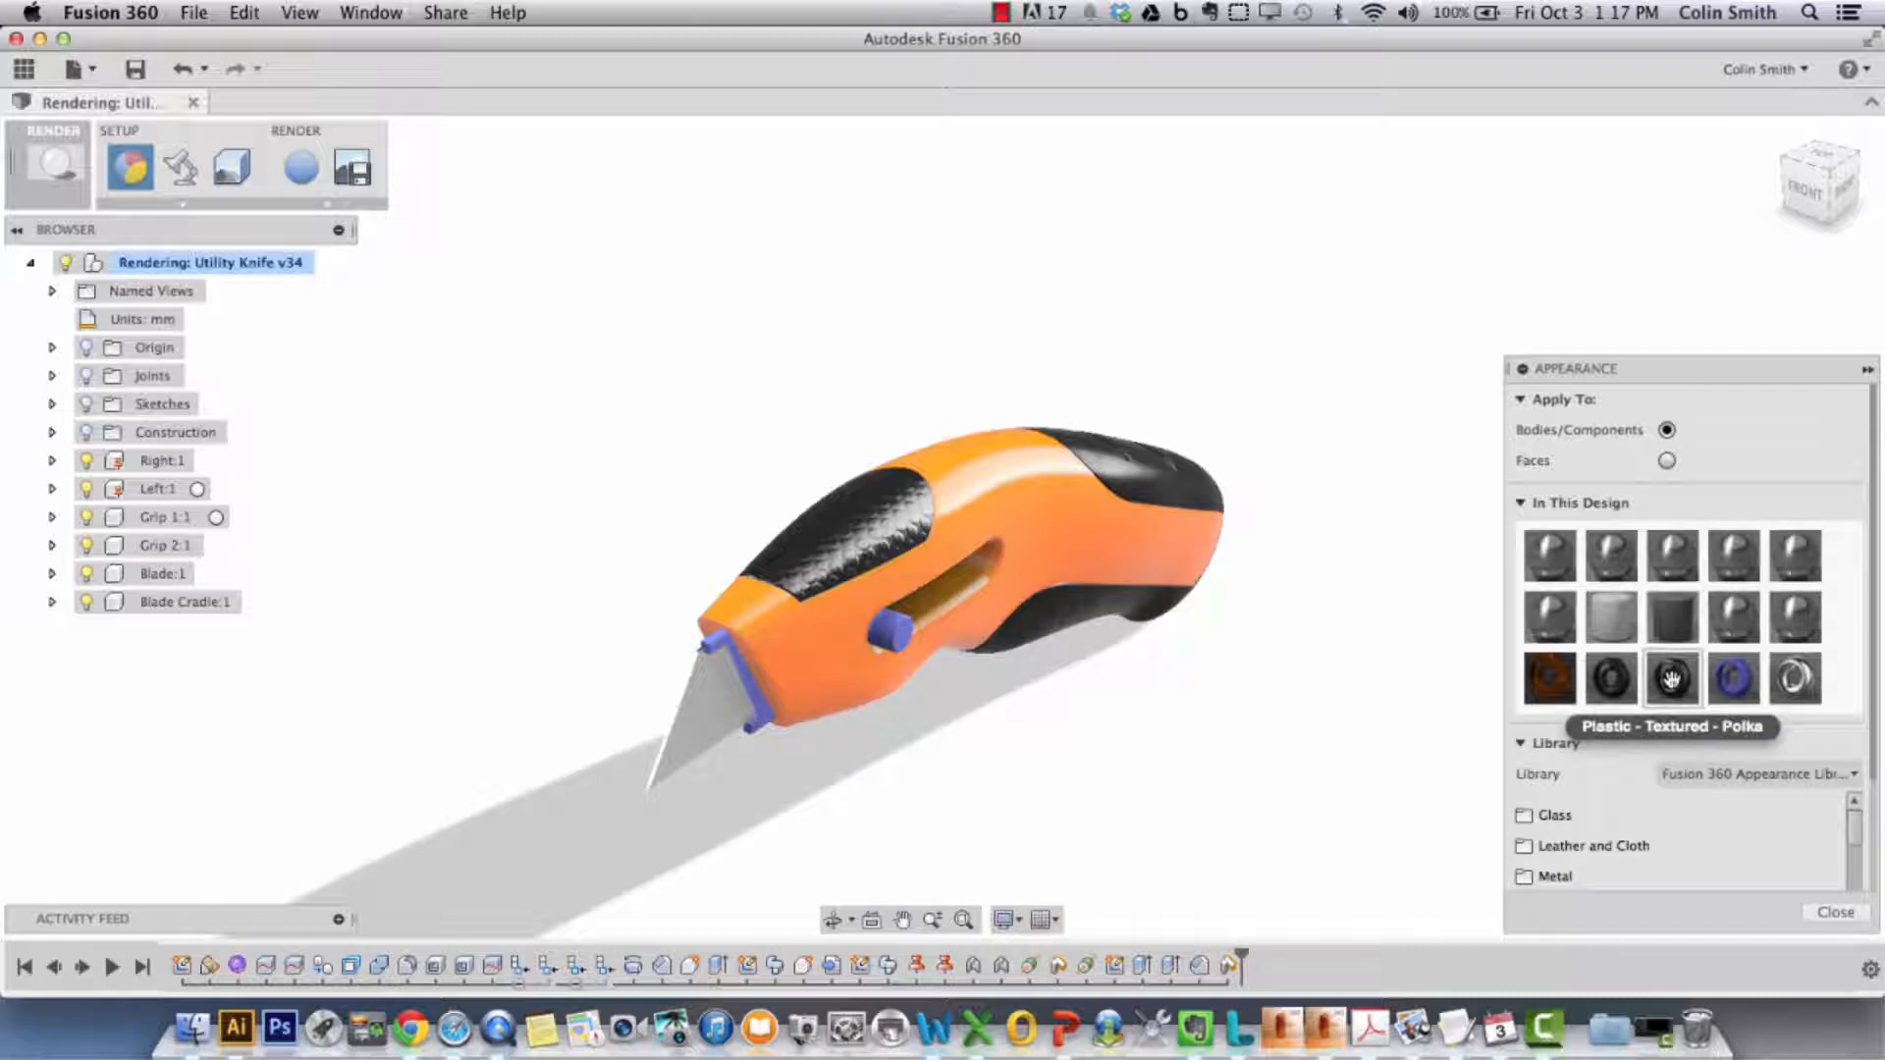
pyautogui.moveTo(1294, 652); pyautogui.dragTo(1233, 589, button='middle')
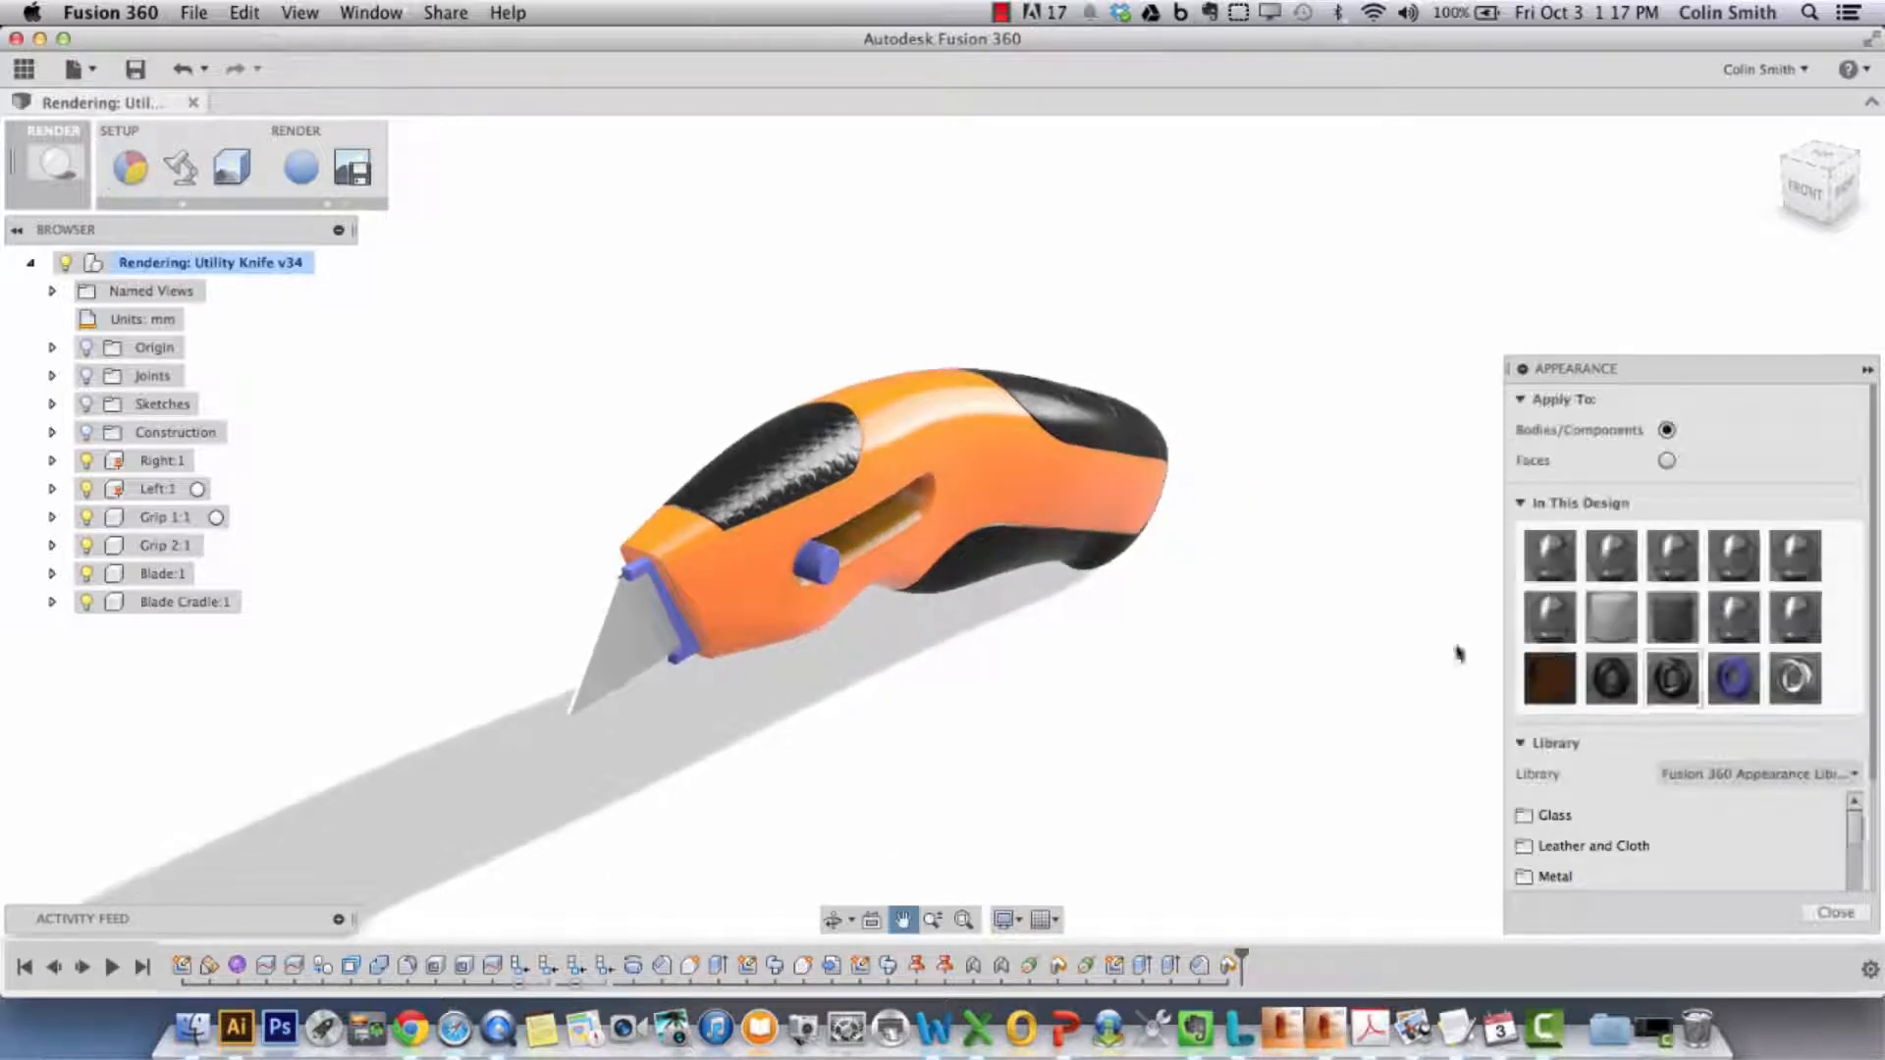
pyautogui.doubleClick(1674, 684)
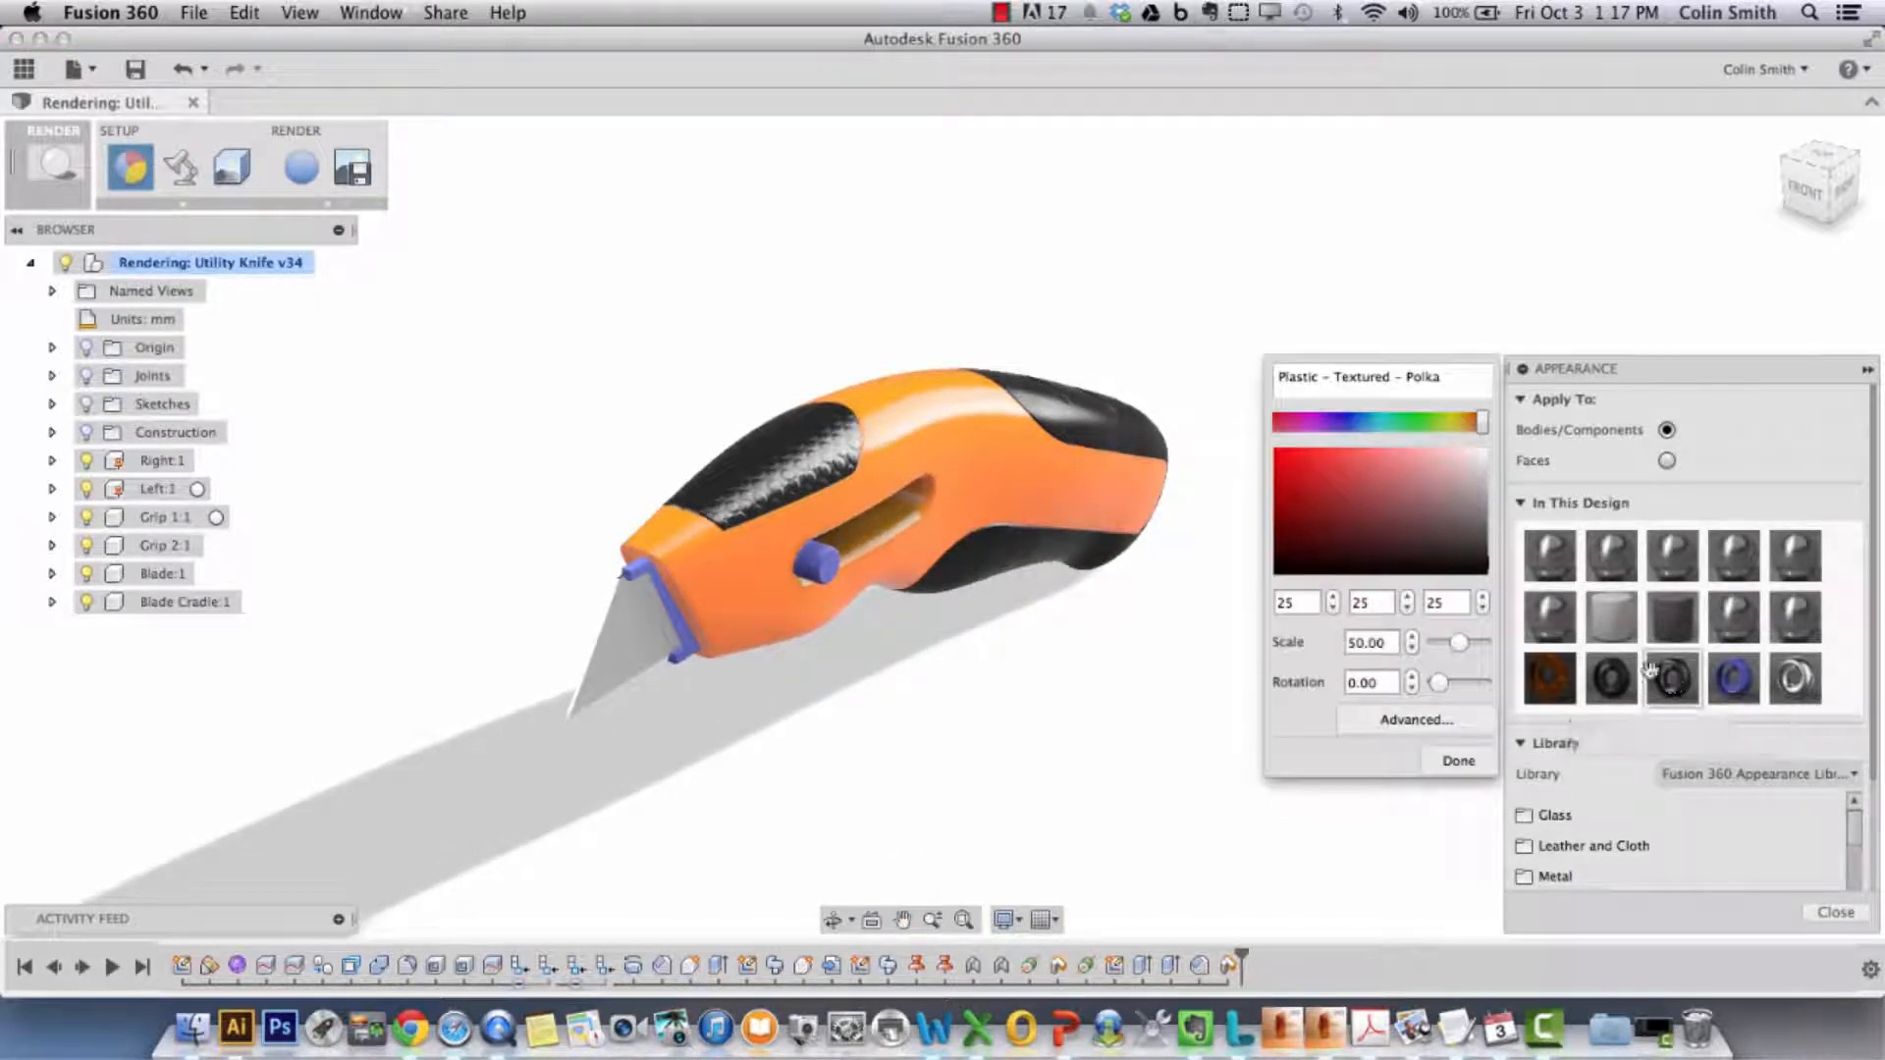
pyautogui.click(1836, 575)
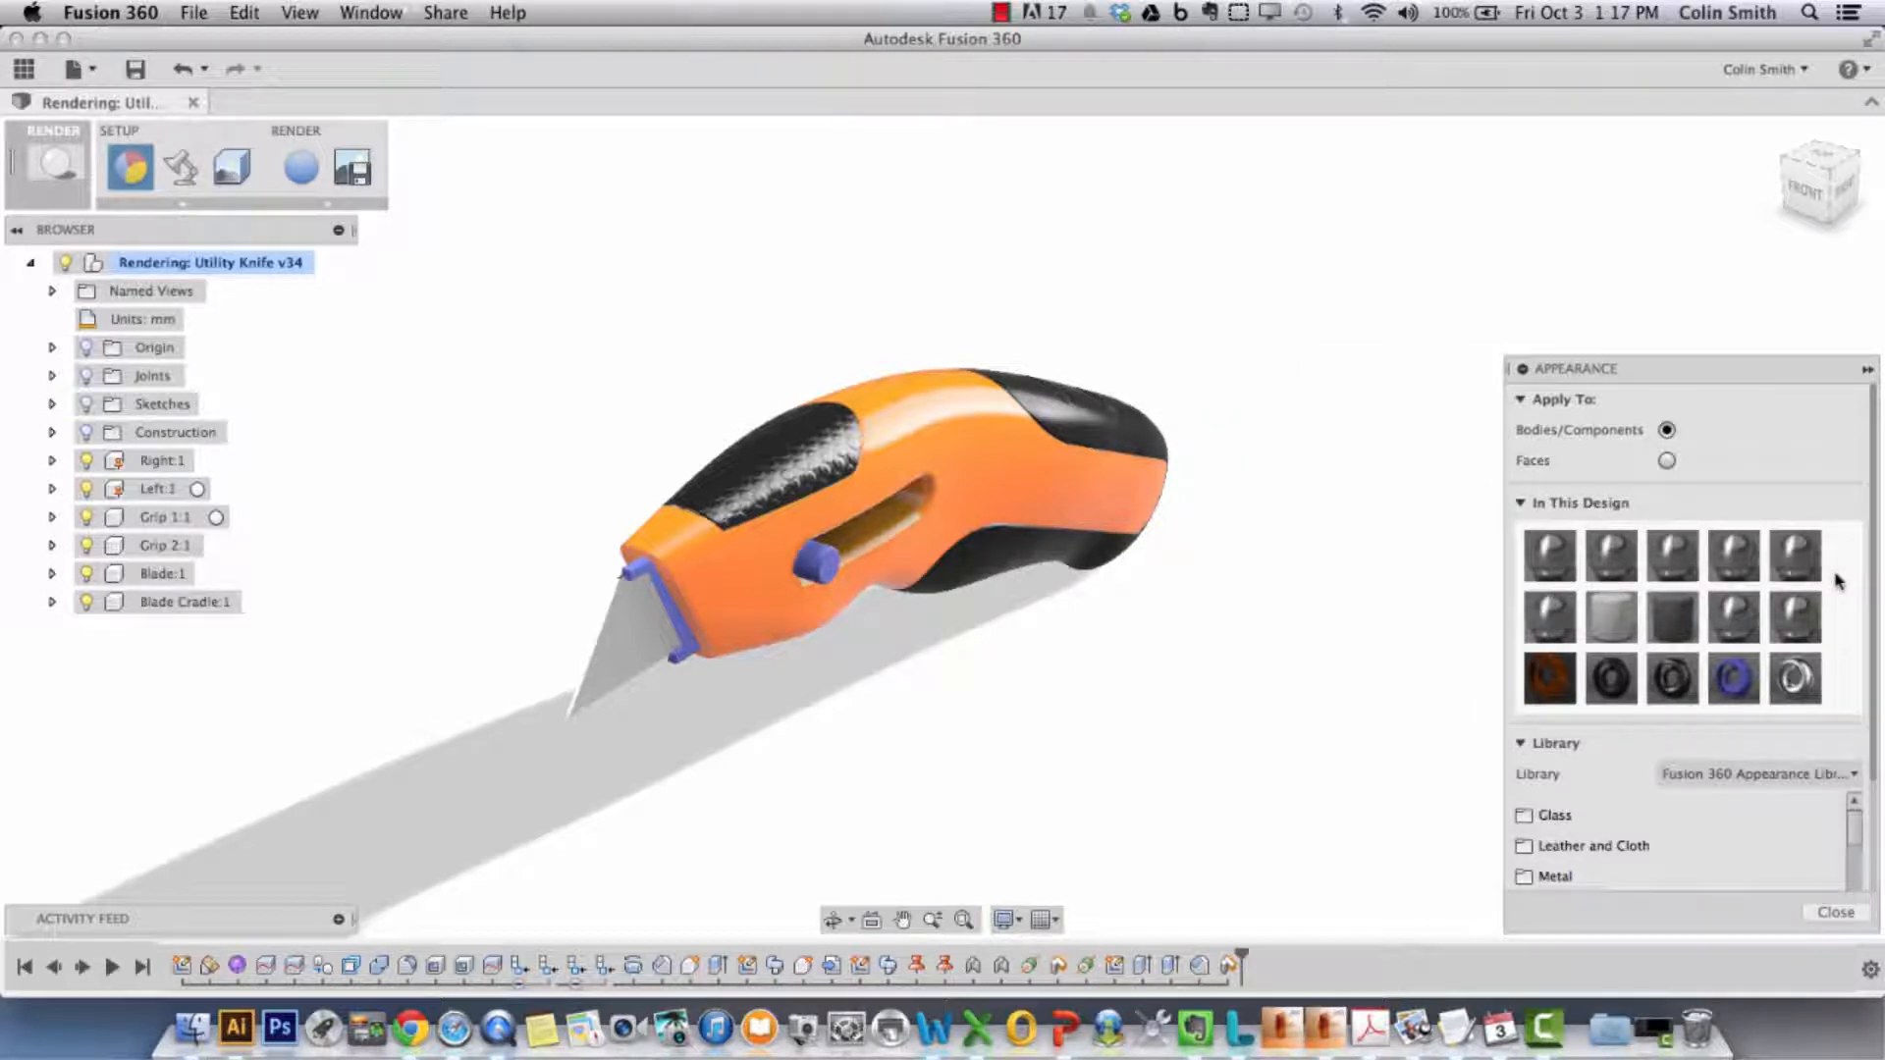
pyautogui.doubleClick(1671, 677)
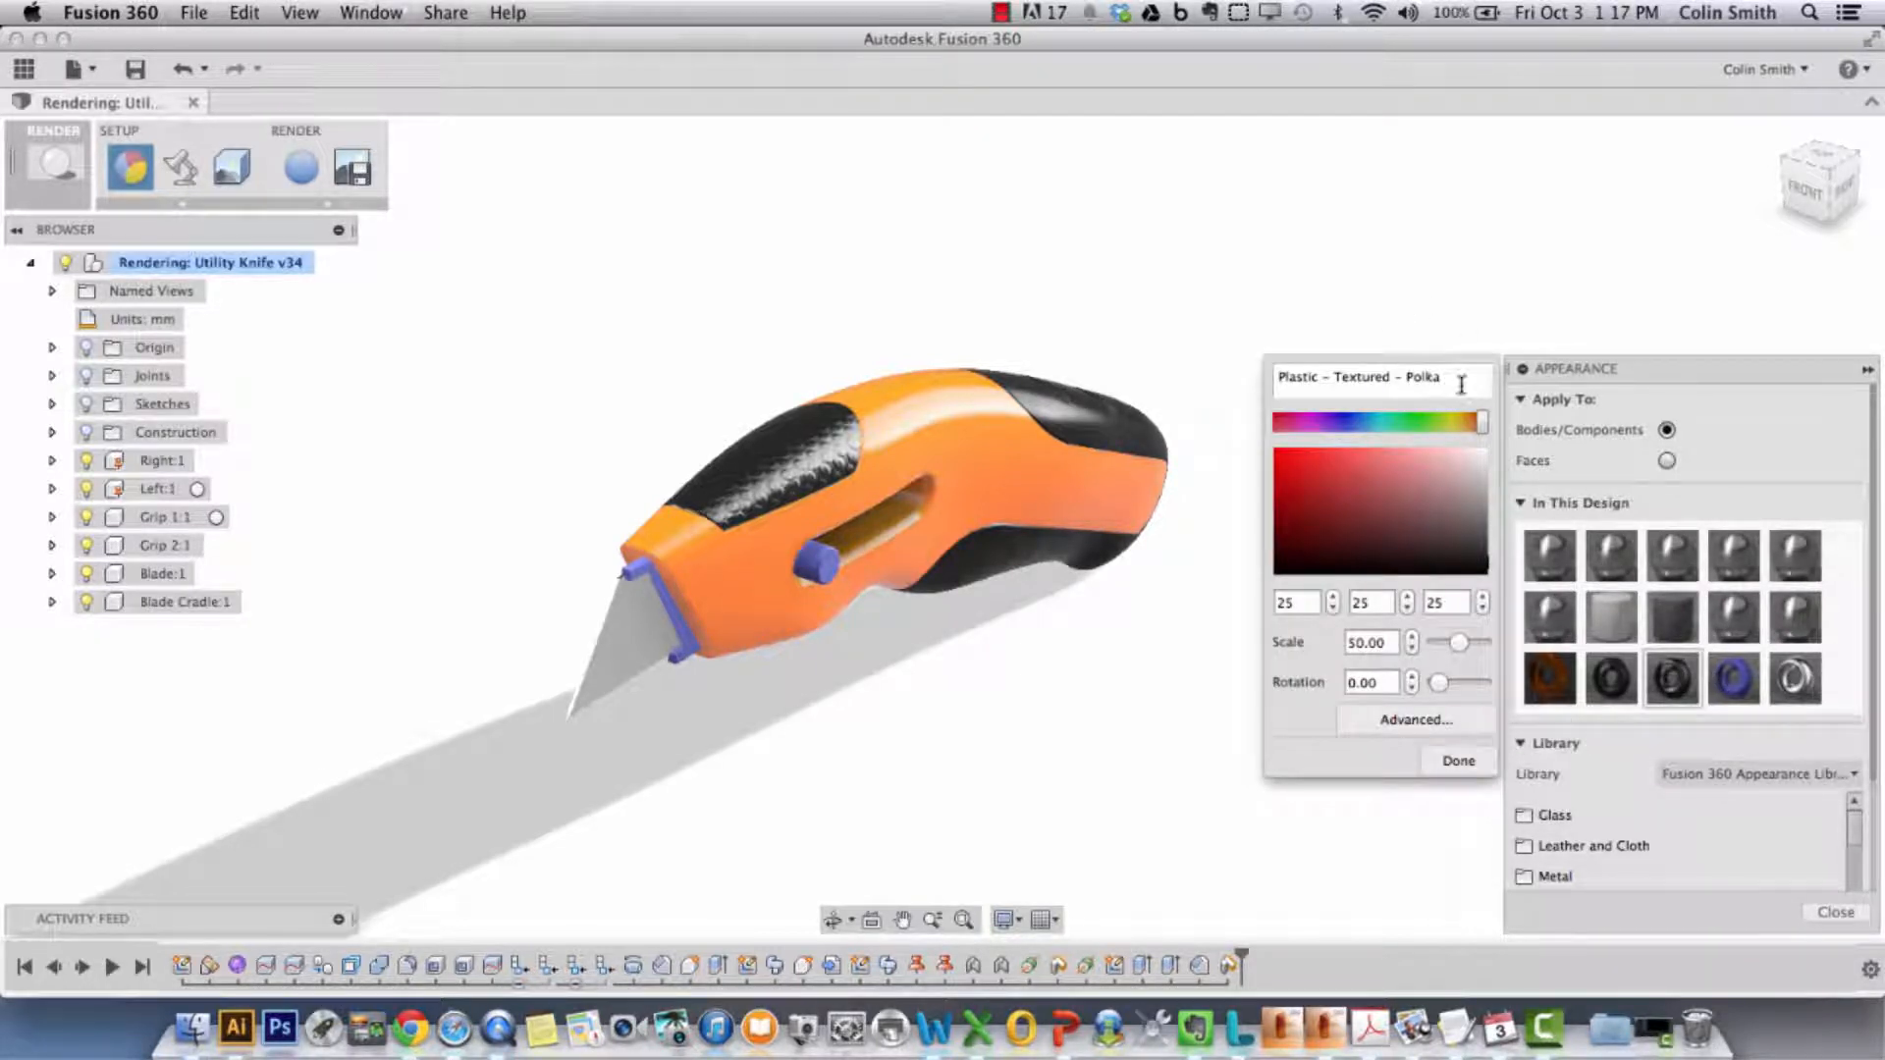
pyautogui.moveTo(1334, 378); pyautogui.dragTo(1248, 385)
pyautogui.press('BackSpace')
pyautogui.click(1411, 380)
pyautogui.write('- Blue')
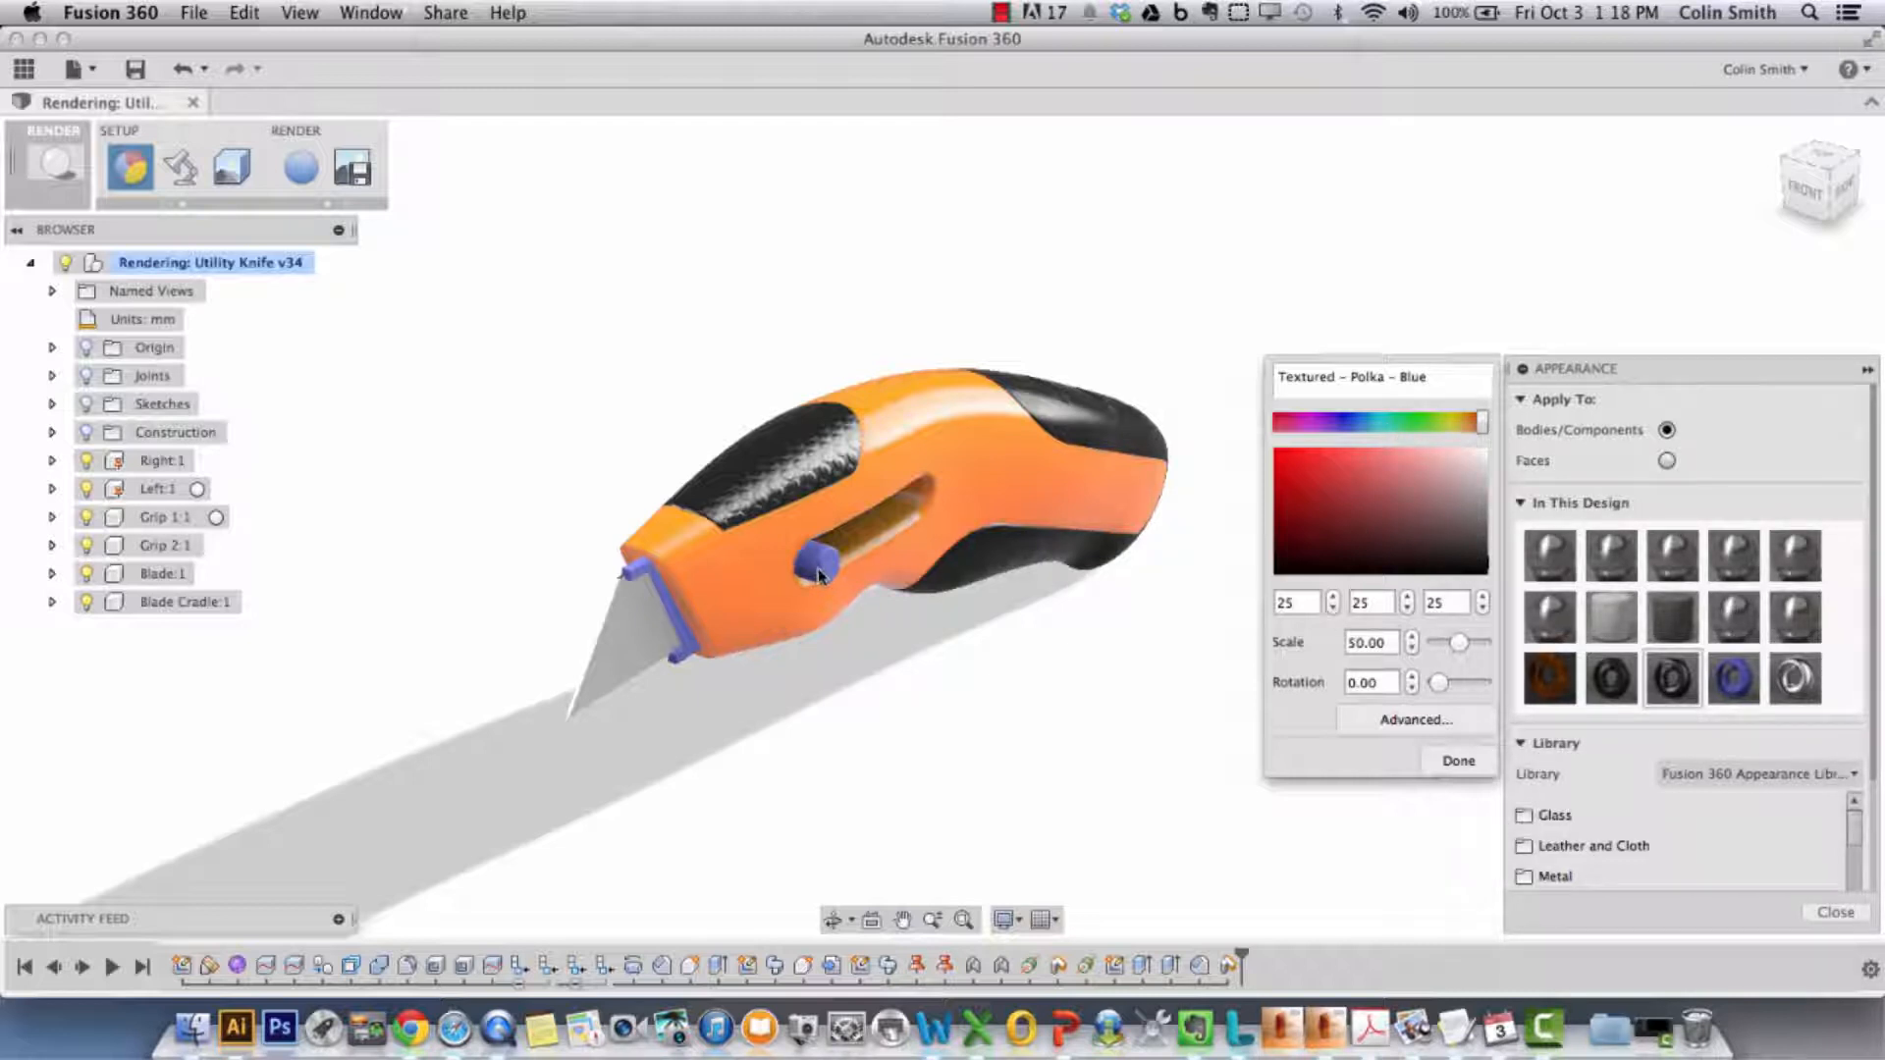
# - Set the Textured - Polka - Blue appearance's color to RGB 48, 59, 150
pyautogui.doubleClick(1276, 604)
pyautogui.write('40')
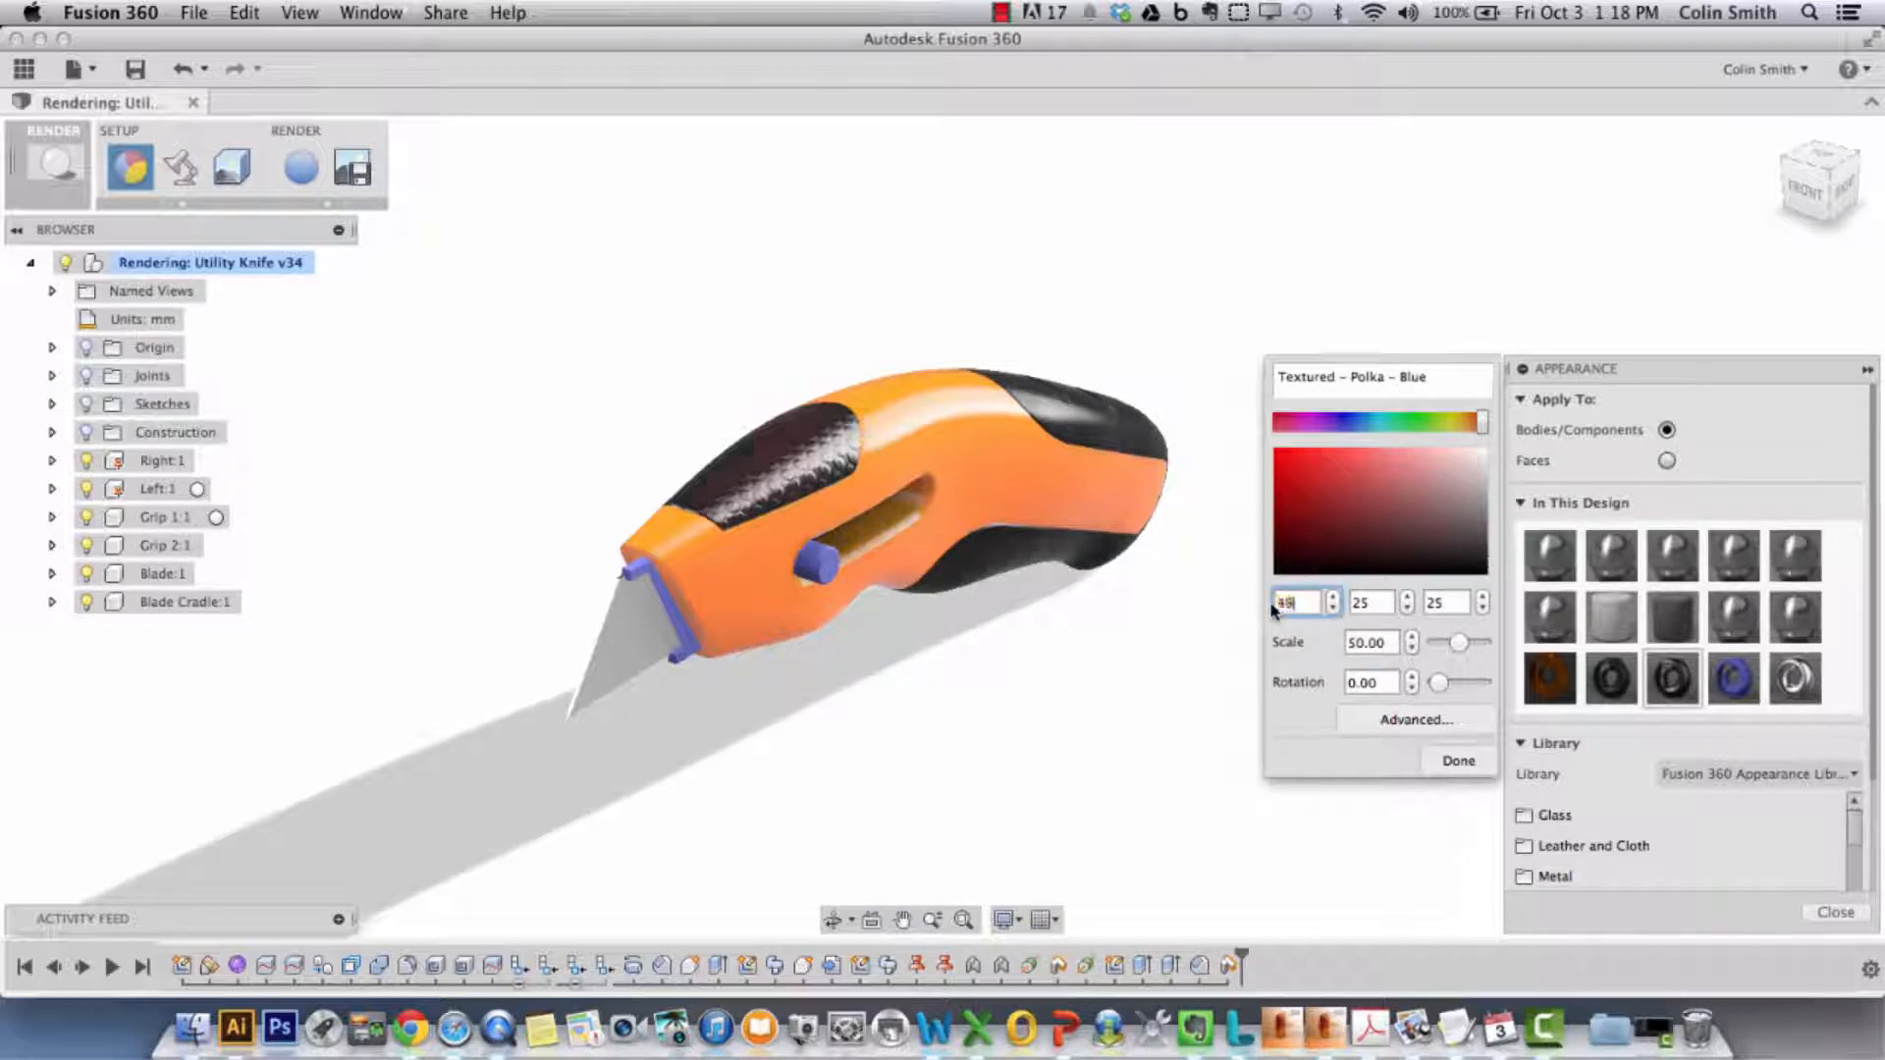
pyautogui.doubleClick(1354, 604)
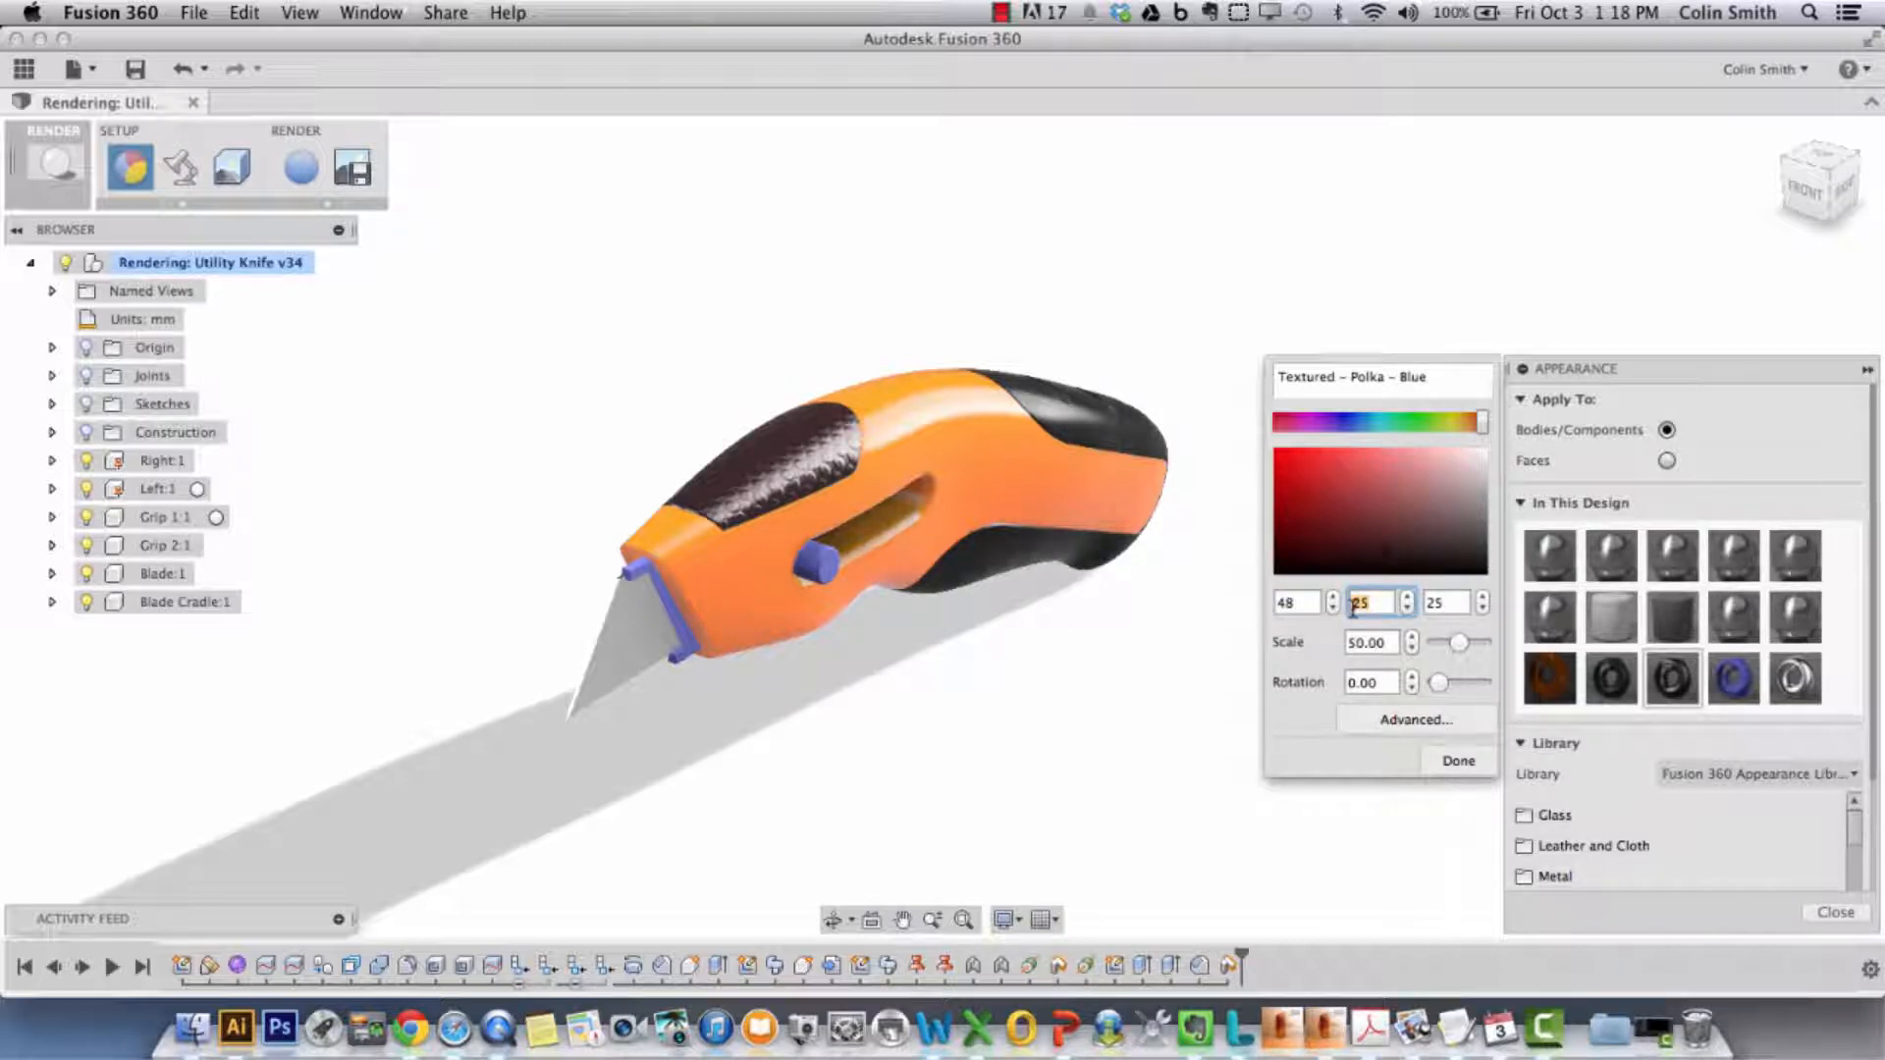
pyautogui.write('59')
pyautogui.click(1448, 602)
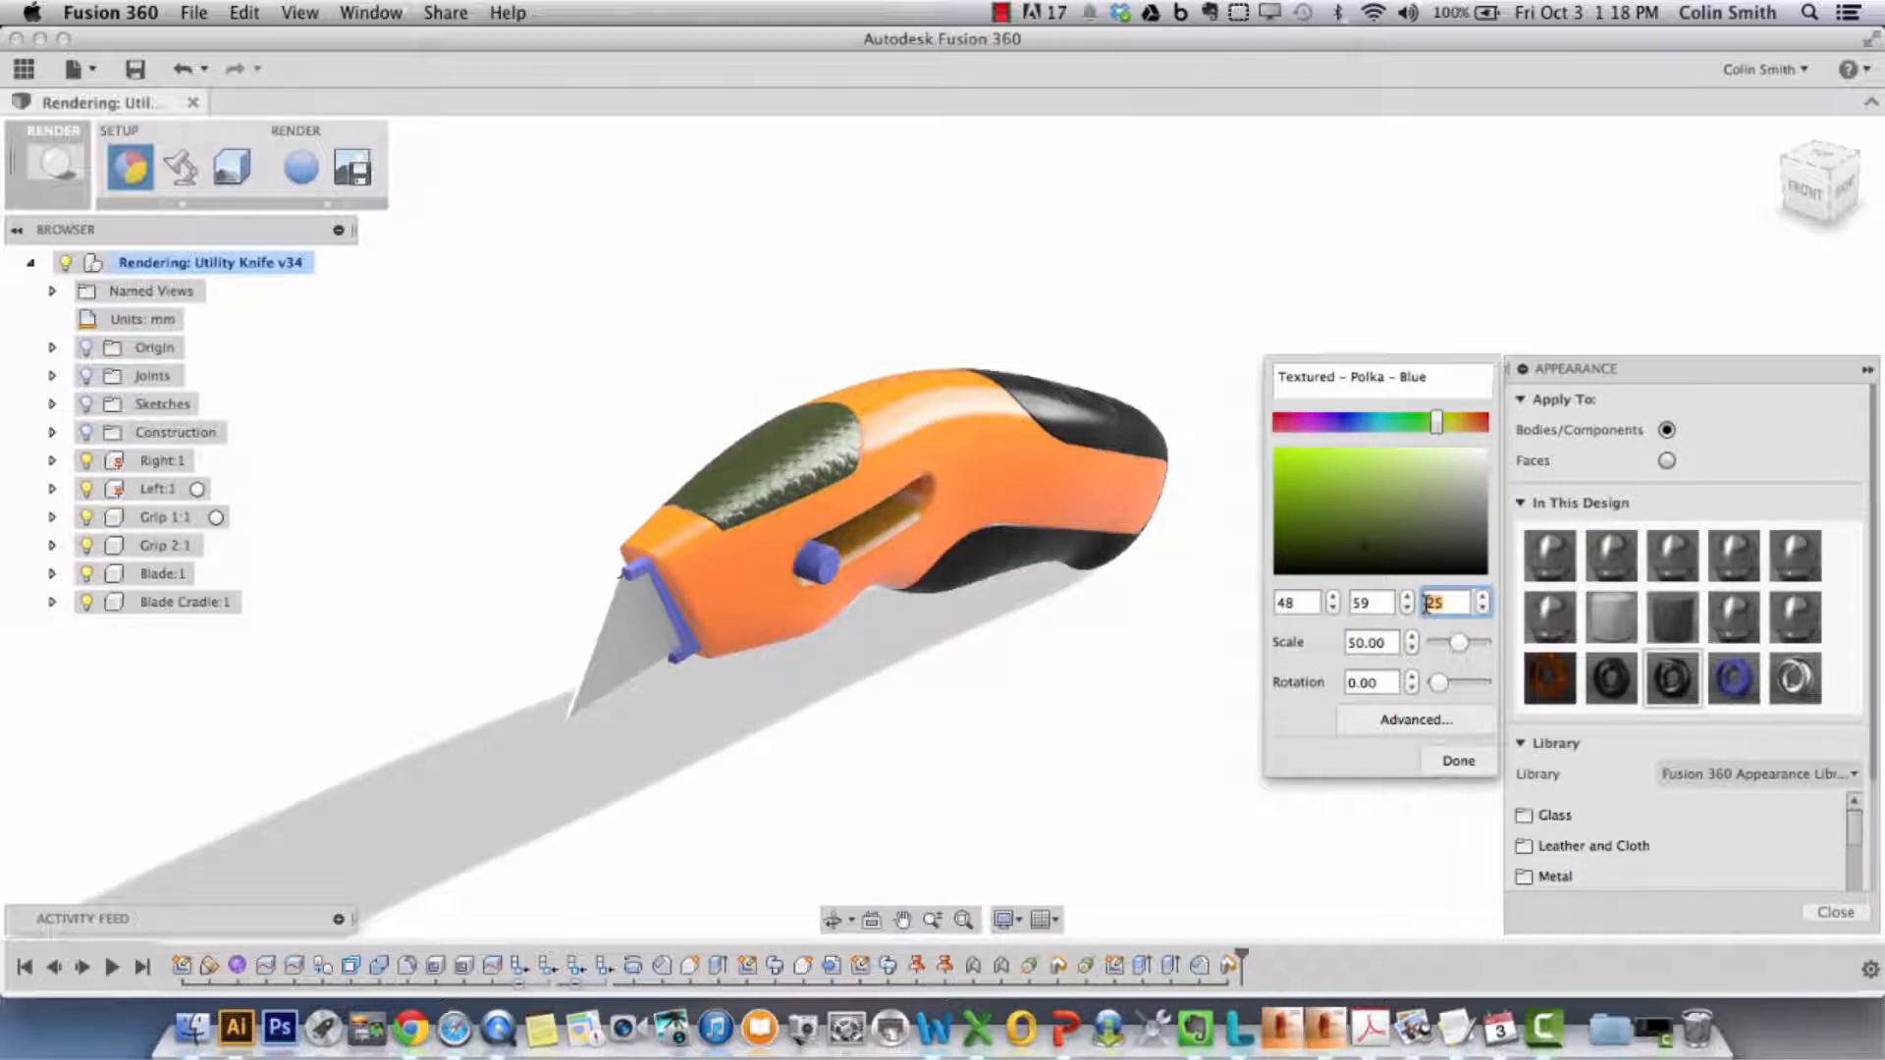
pyautogui.write('150')
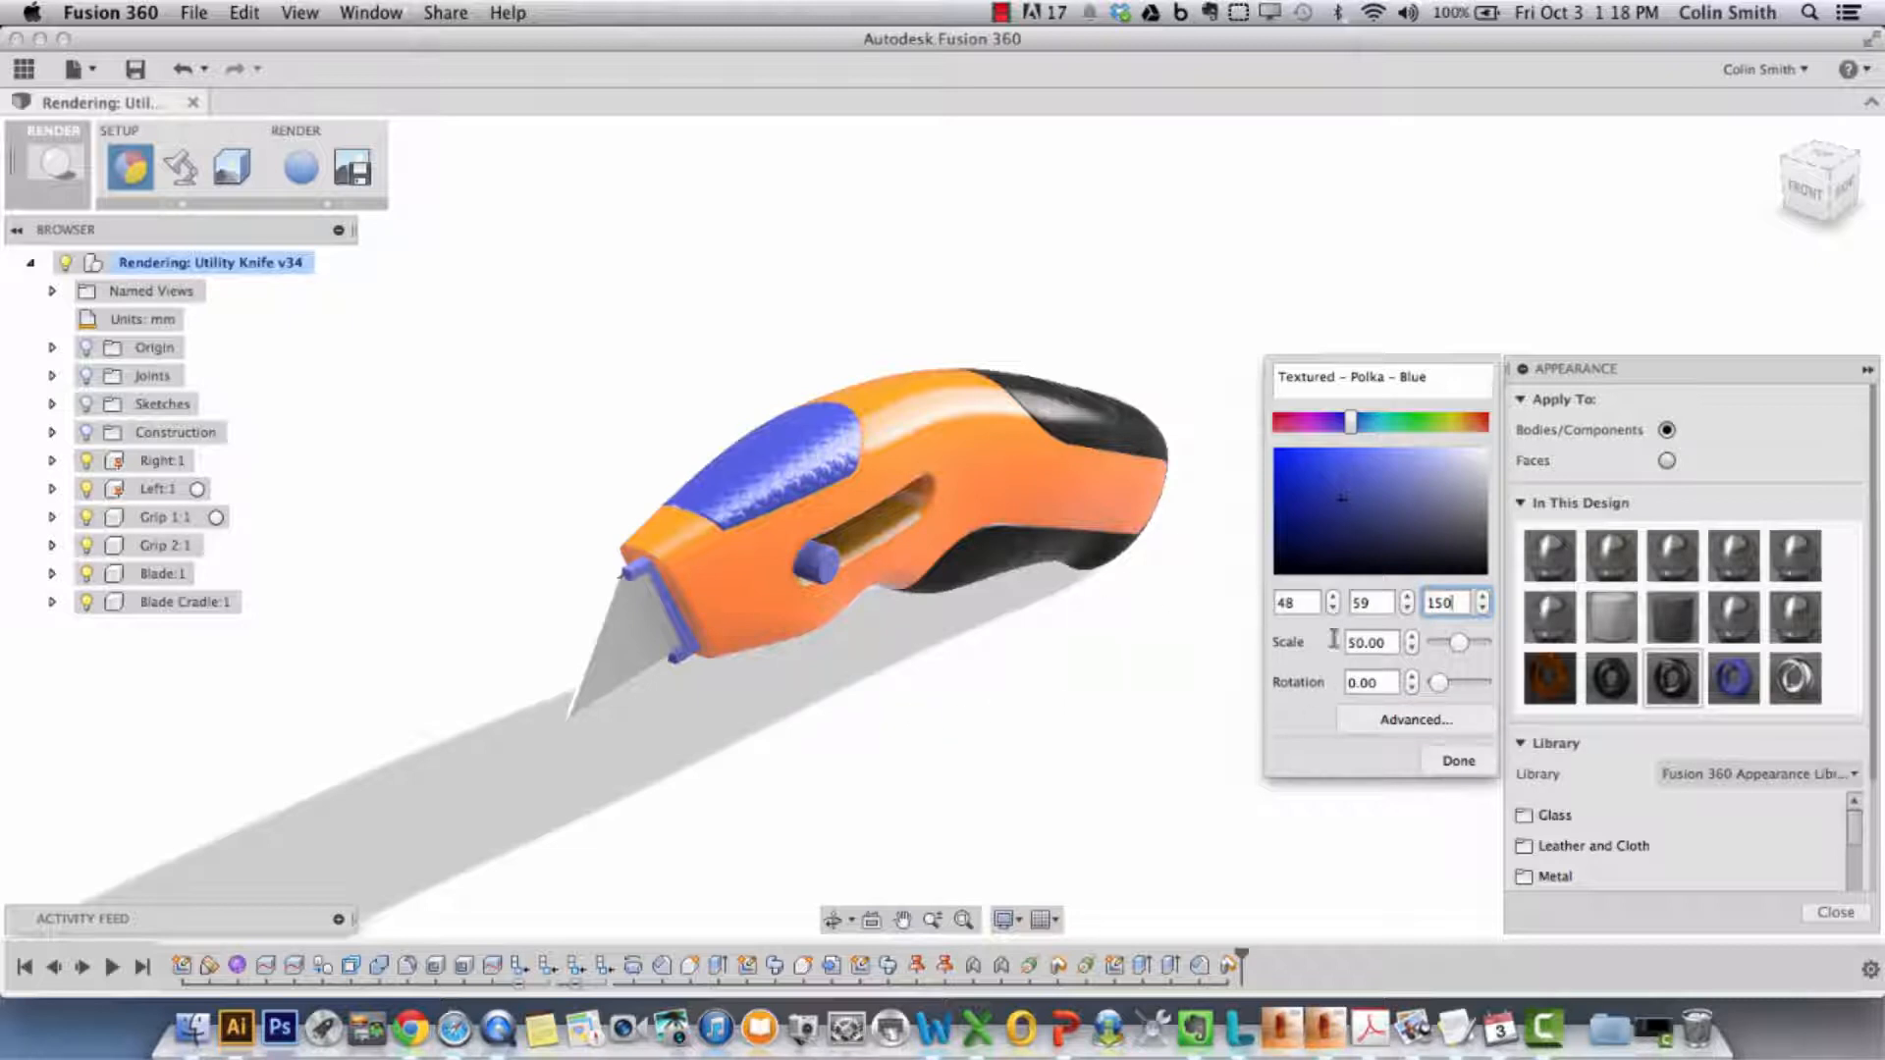
# - Set the polka texture's scale to 54 and rotation to 39, and finish editing appearances
pyautogui.moveTo(1459, 643); pyautogui.dragTo(1460, 650)
pyautogui.moveTo(1437, 687); pyautogui.dragTo(1461, 648)
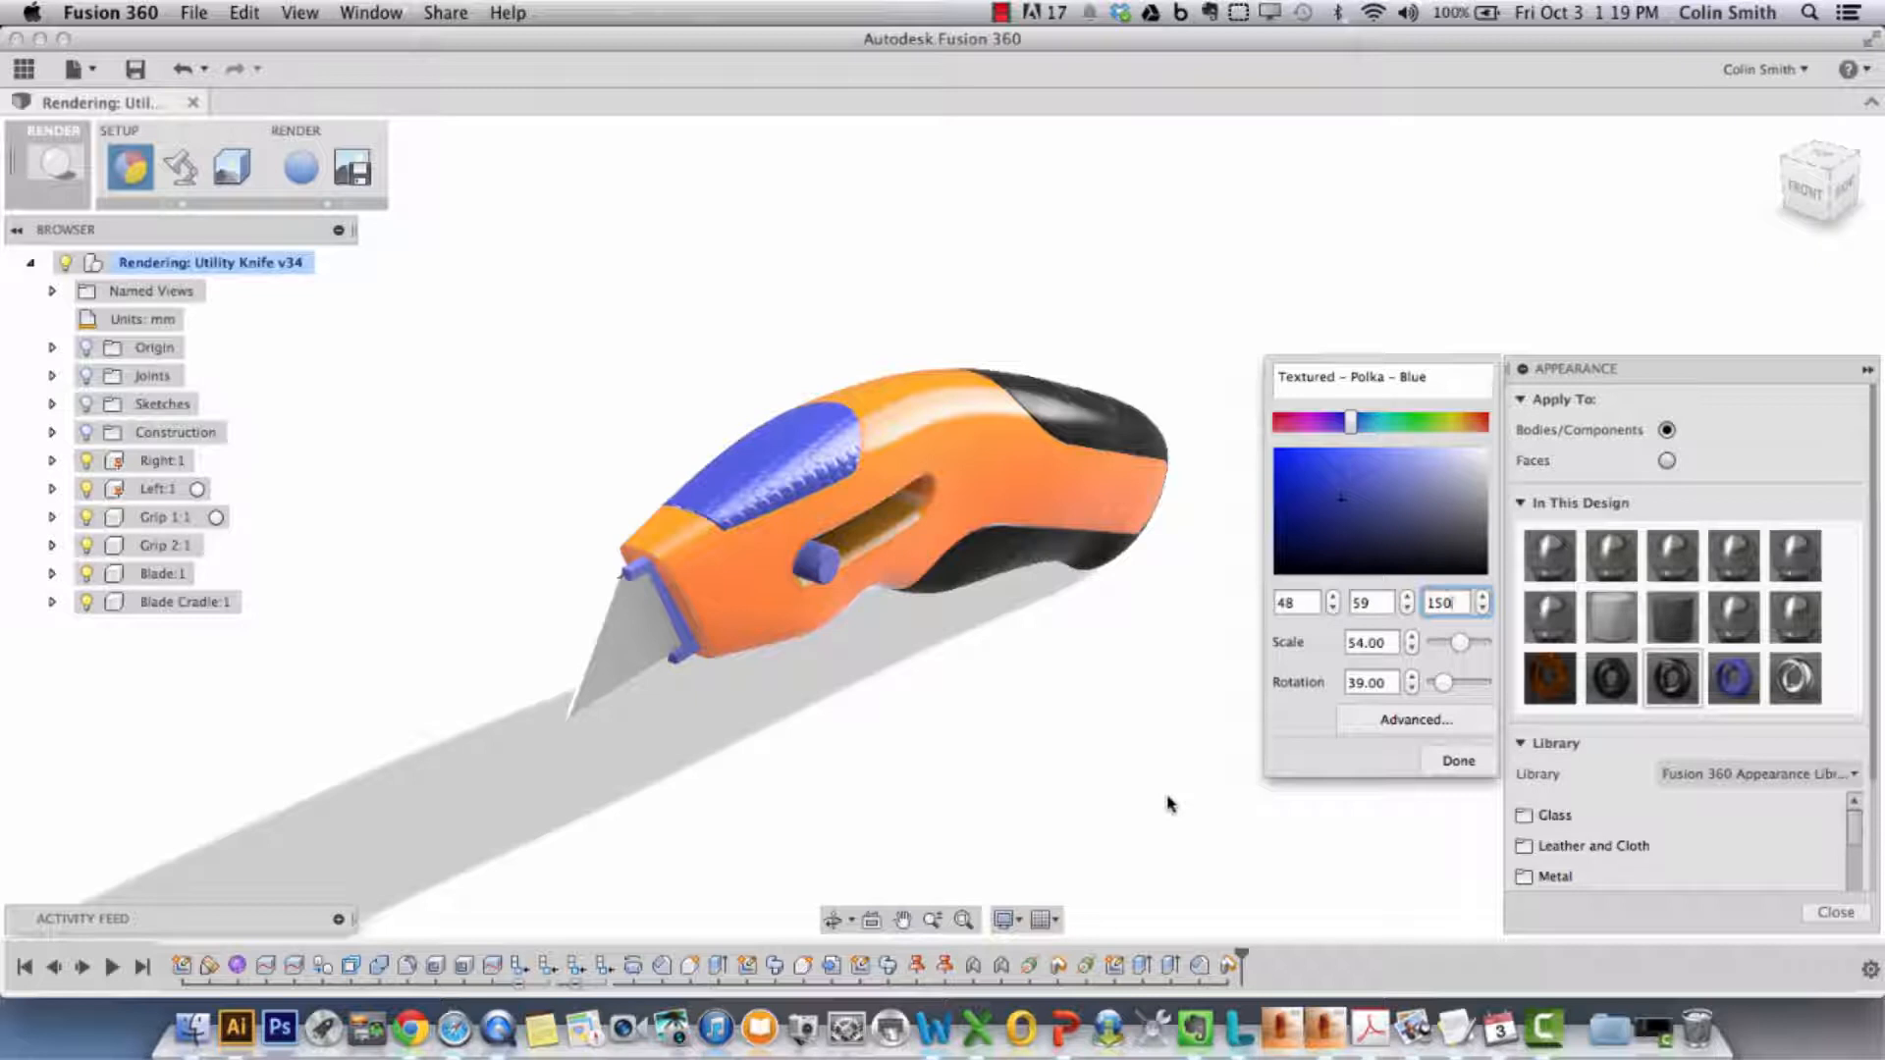
pyautogui.click(1458, 764)
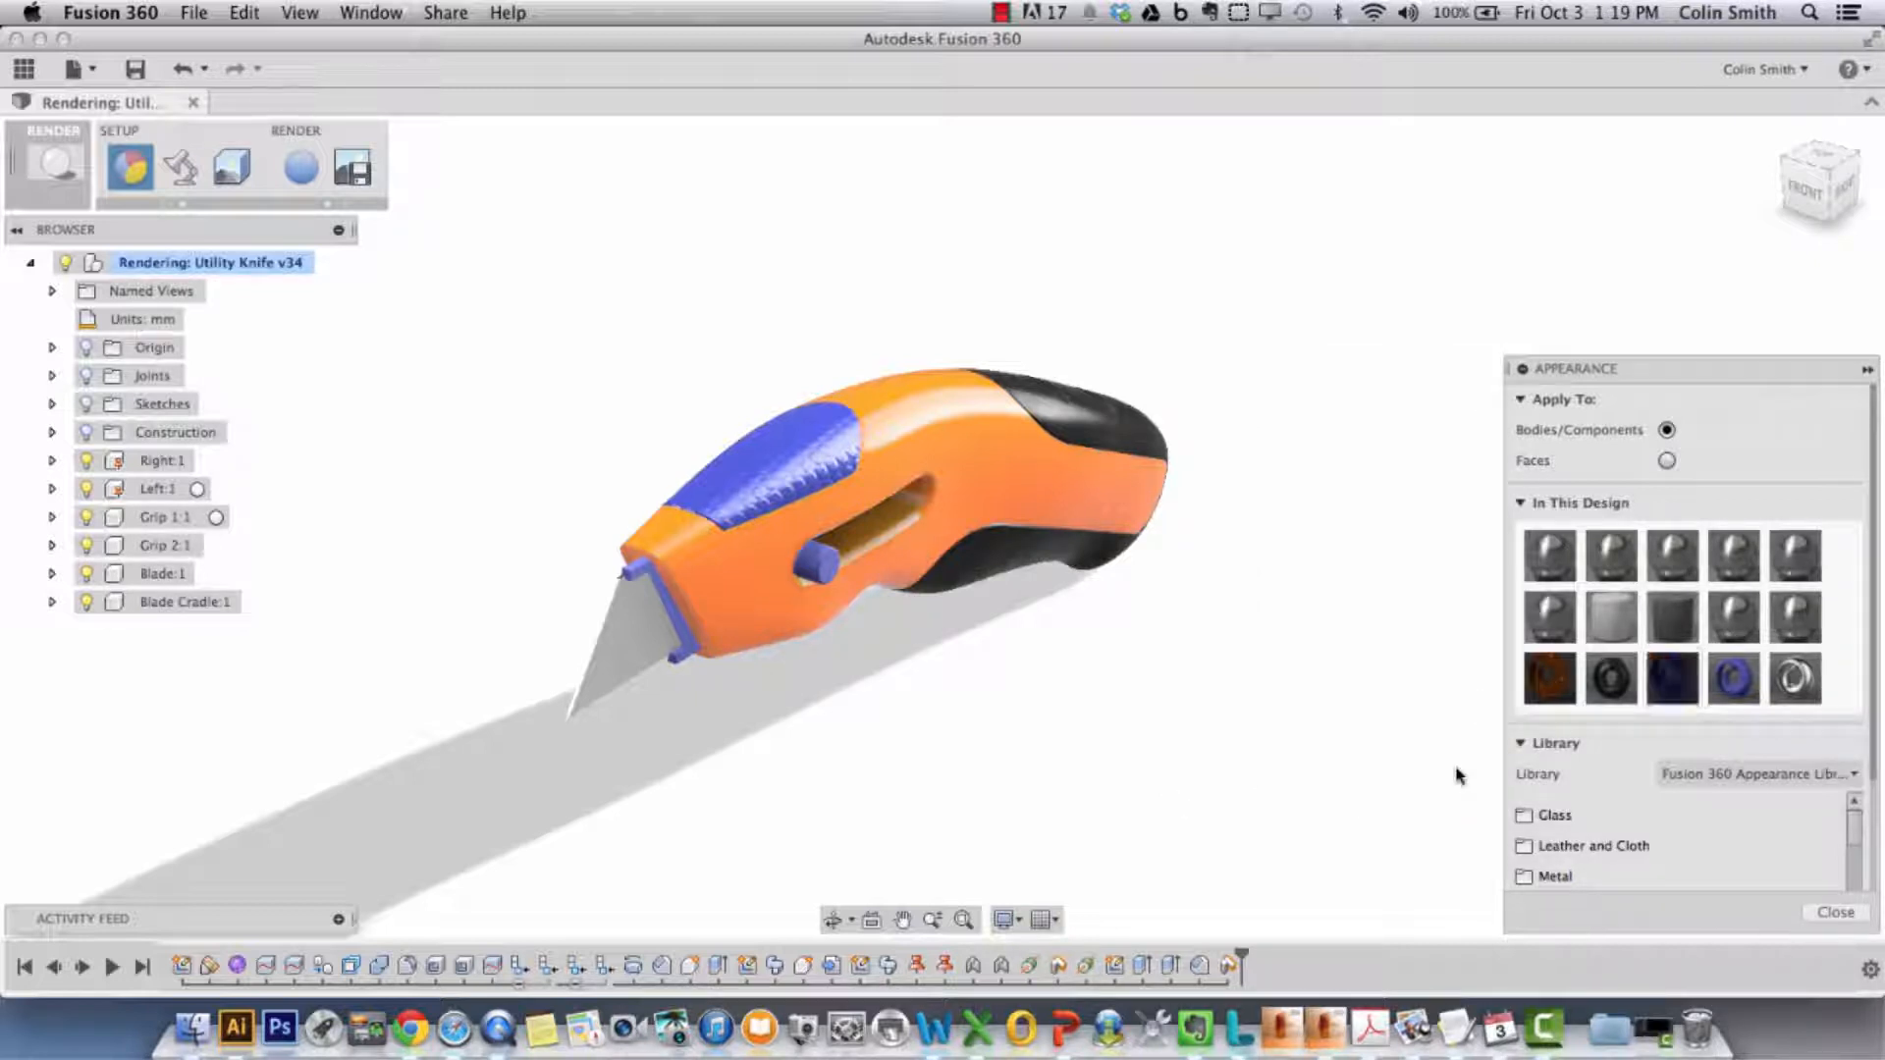
pyautogui.click(1828, 913)
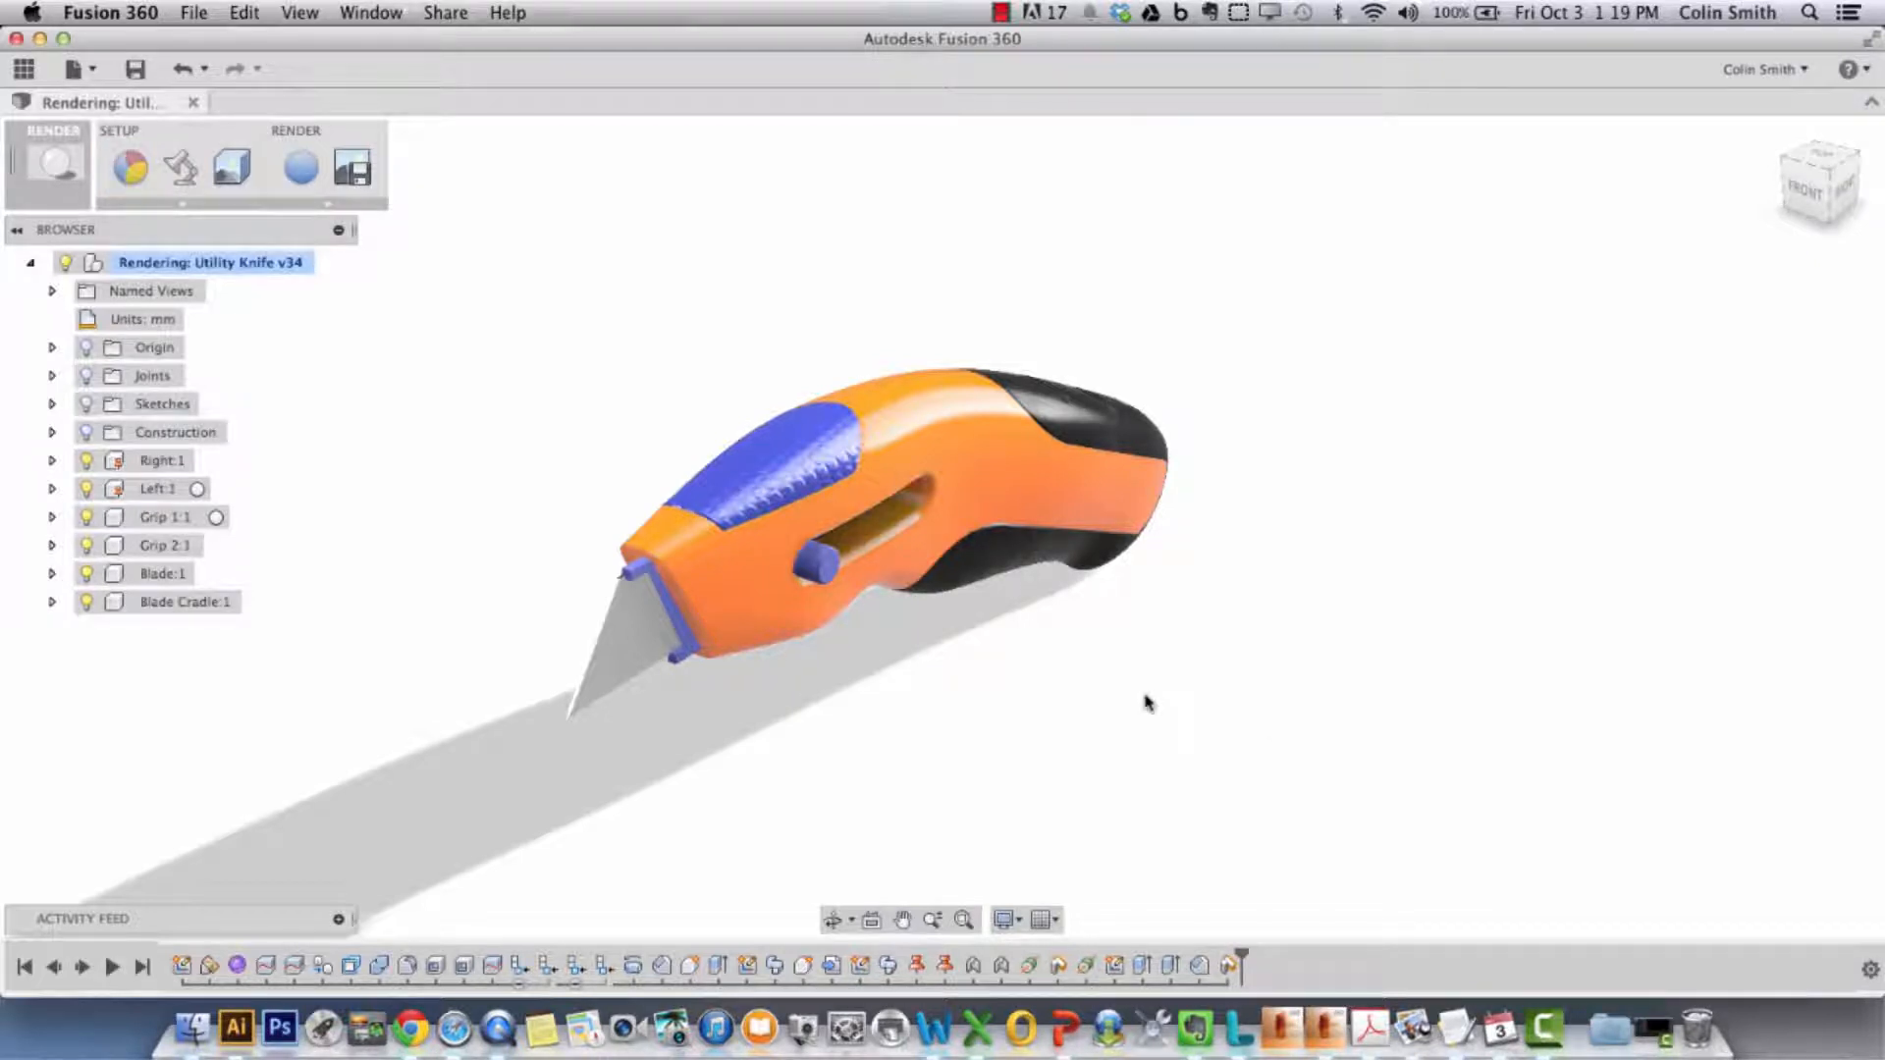
# - Open the texture map controls for Body1 of the Grip 2 component, with a close view of the front grip
pyautogui.click(52, 544)
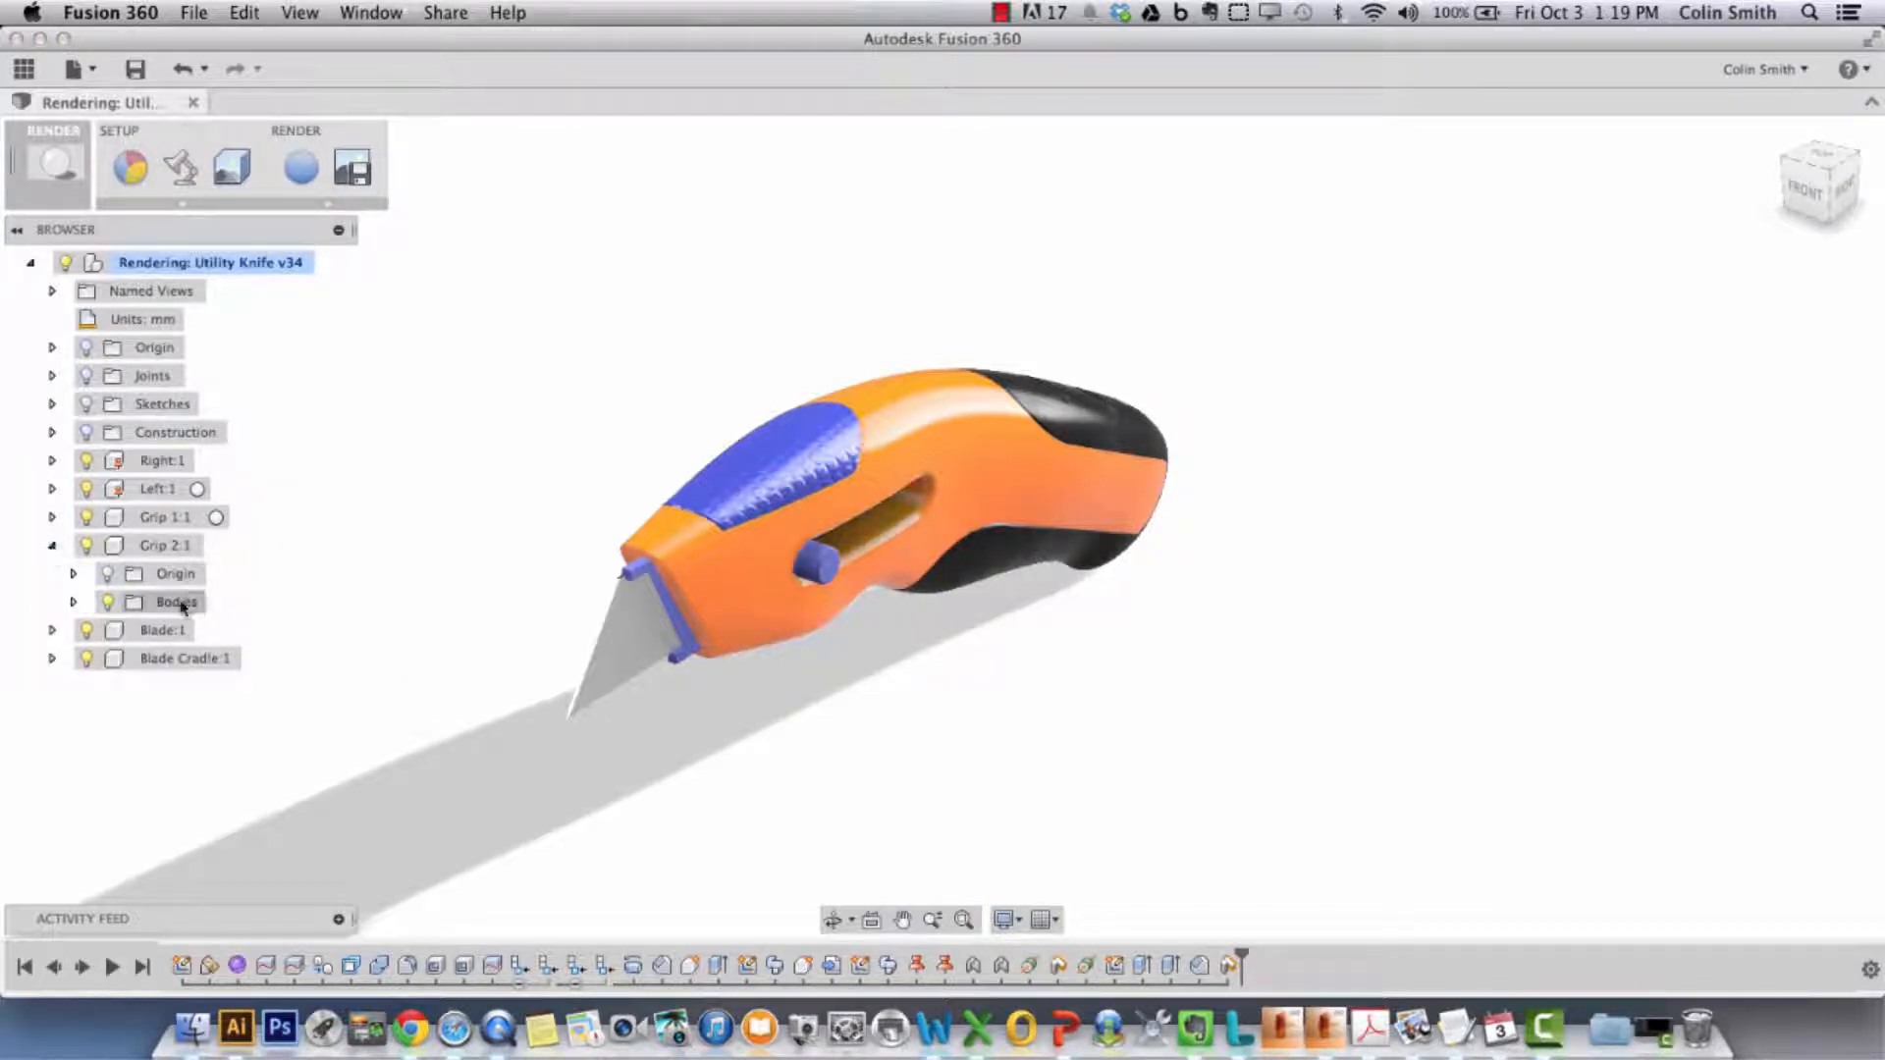
pyautogui.click(74, 602)
pyautogui.click(201, 630)
pyautogui.rightClick(208, 632)
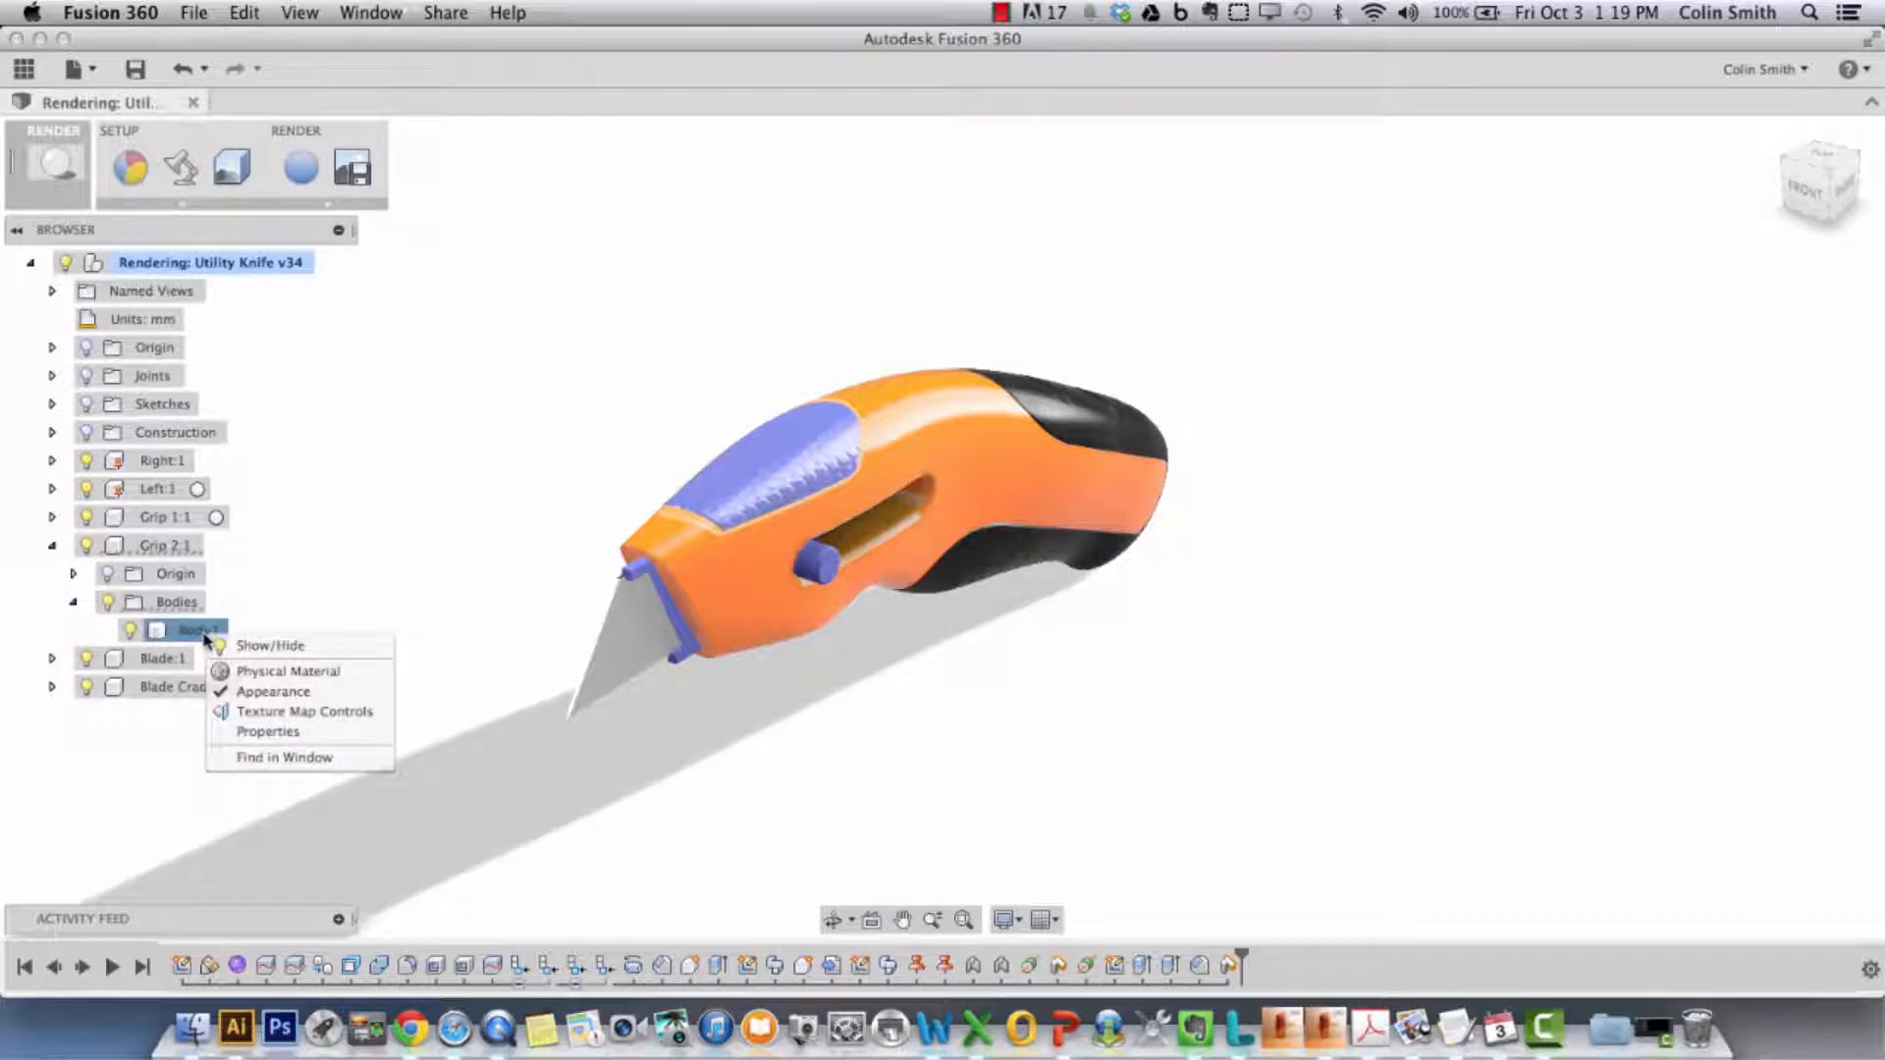
pyautogui.click(314, 711)
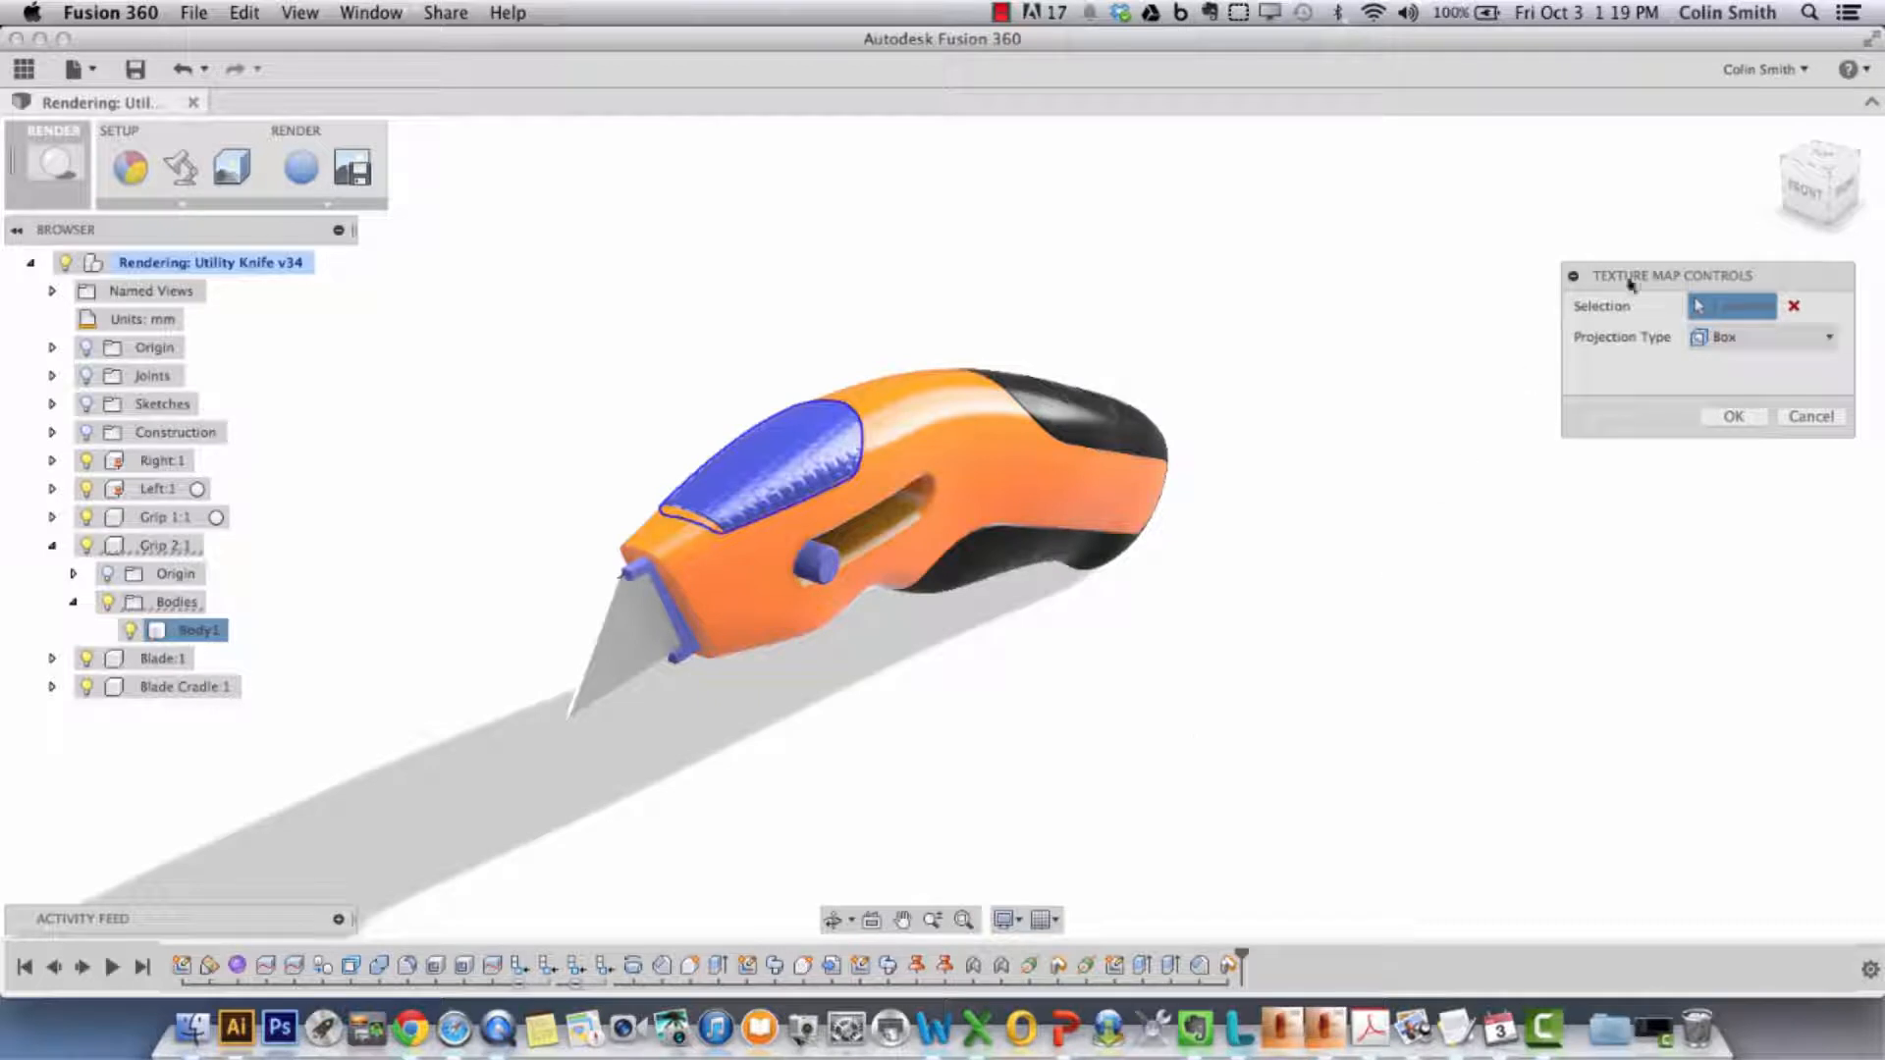
pyautogui.moveTo(1662, 278); pyautogui.dragTo(1380, 218)
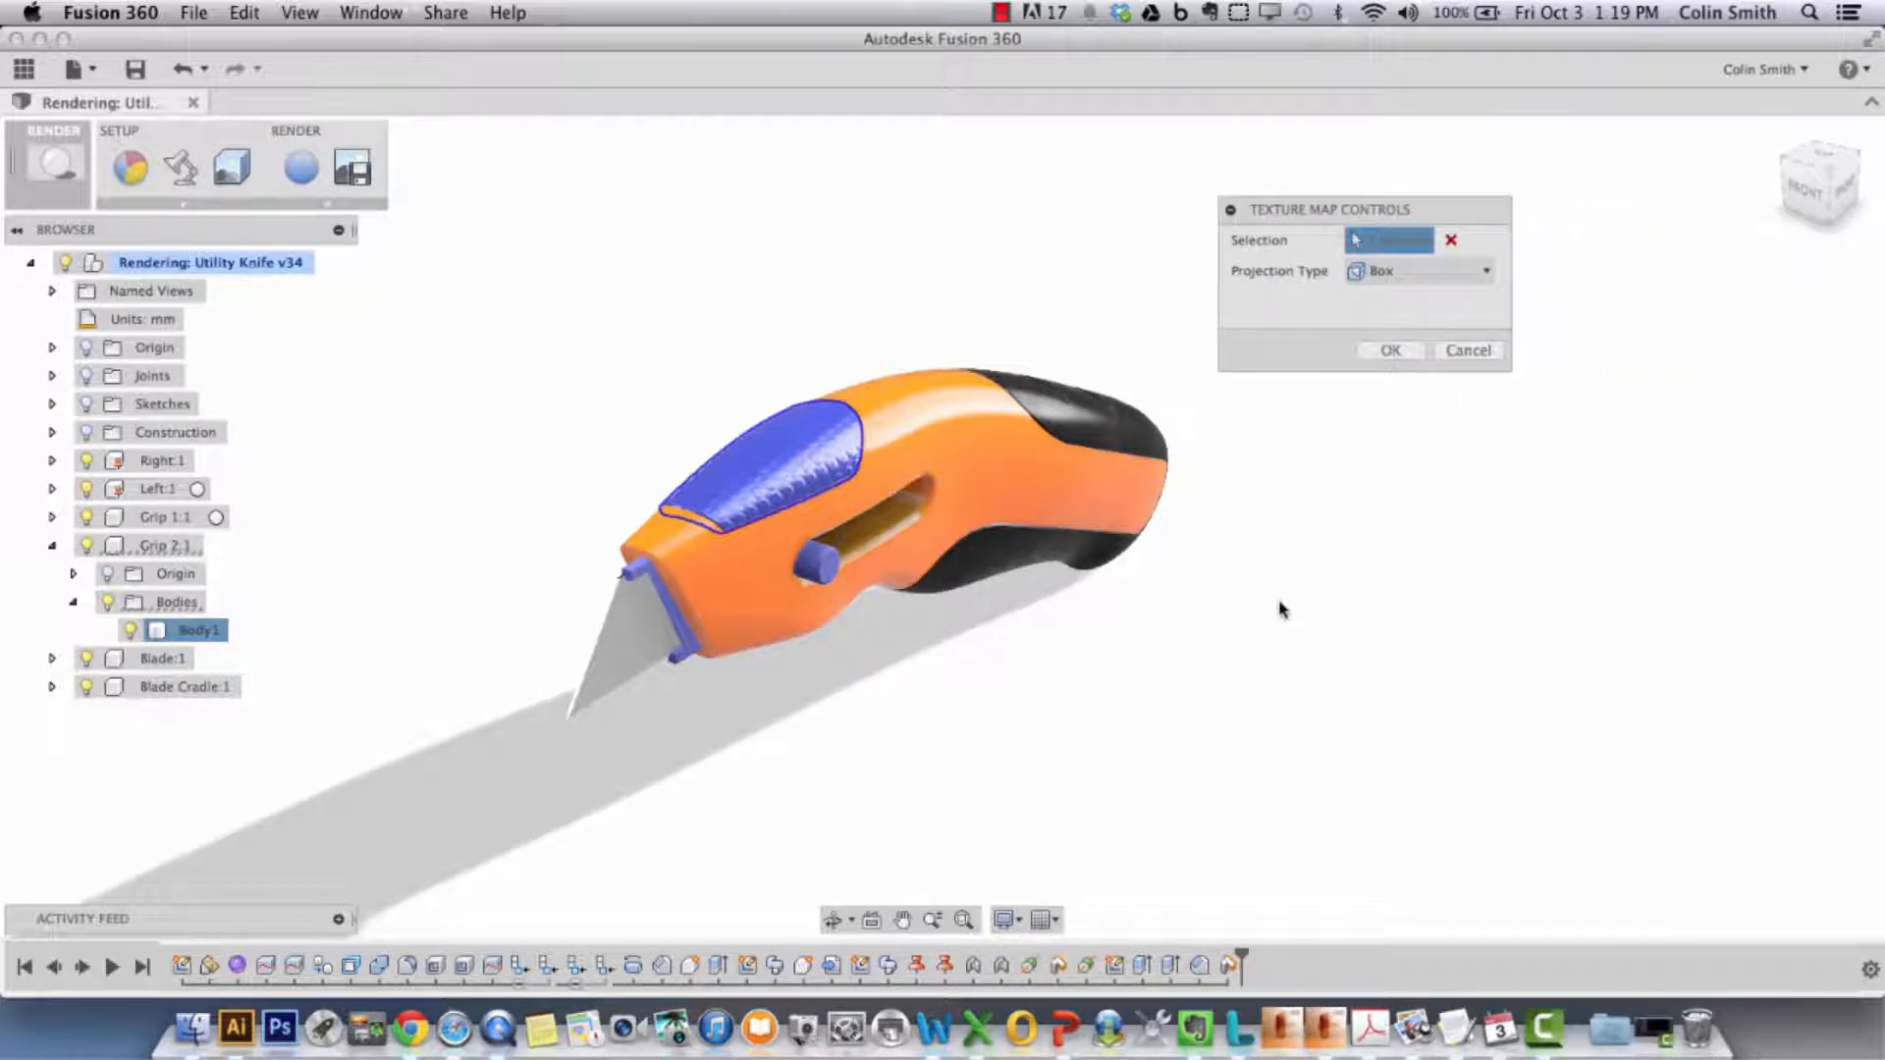
pyautogui.moveTo(1267, 554); pyautogui.dragTo(1410, 618, button='middle')
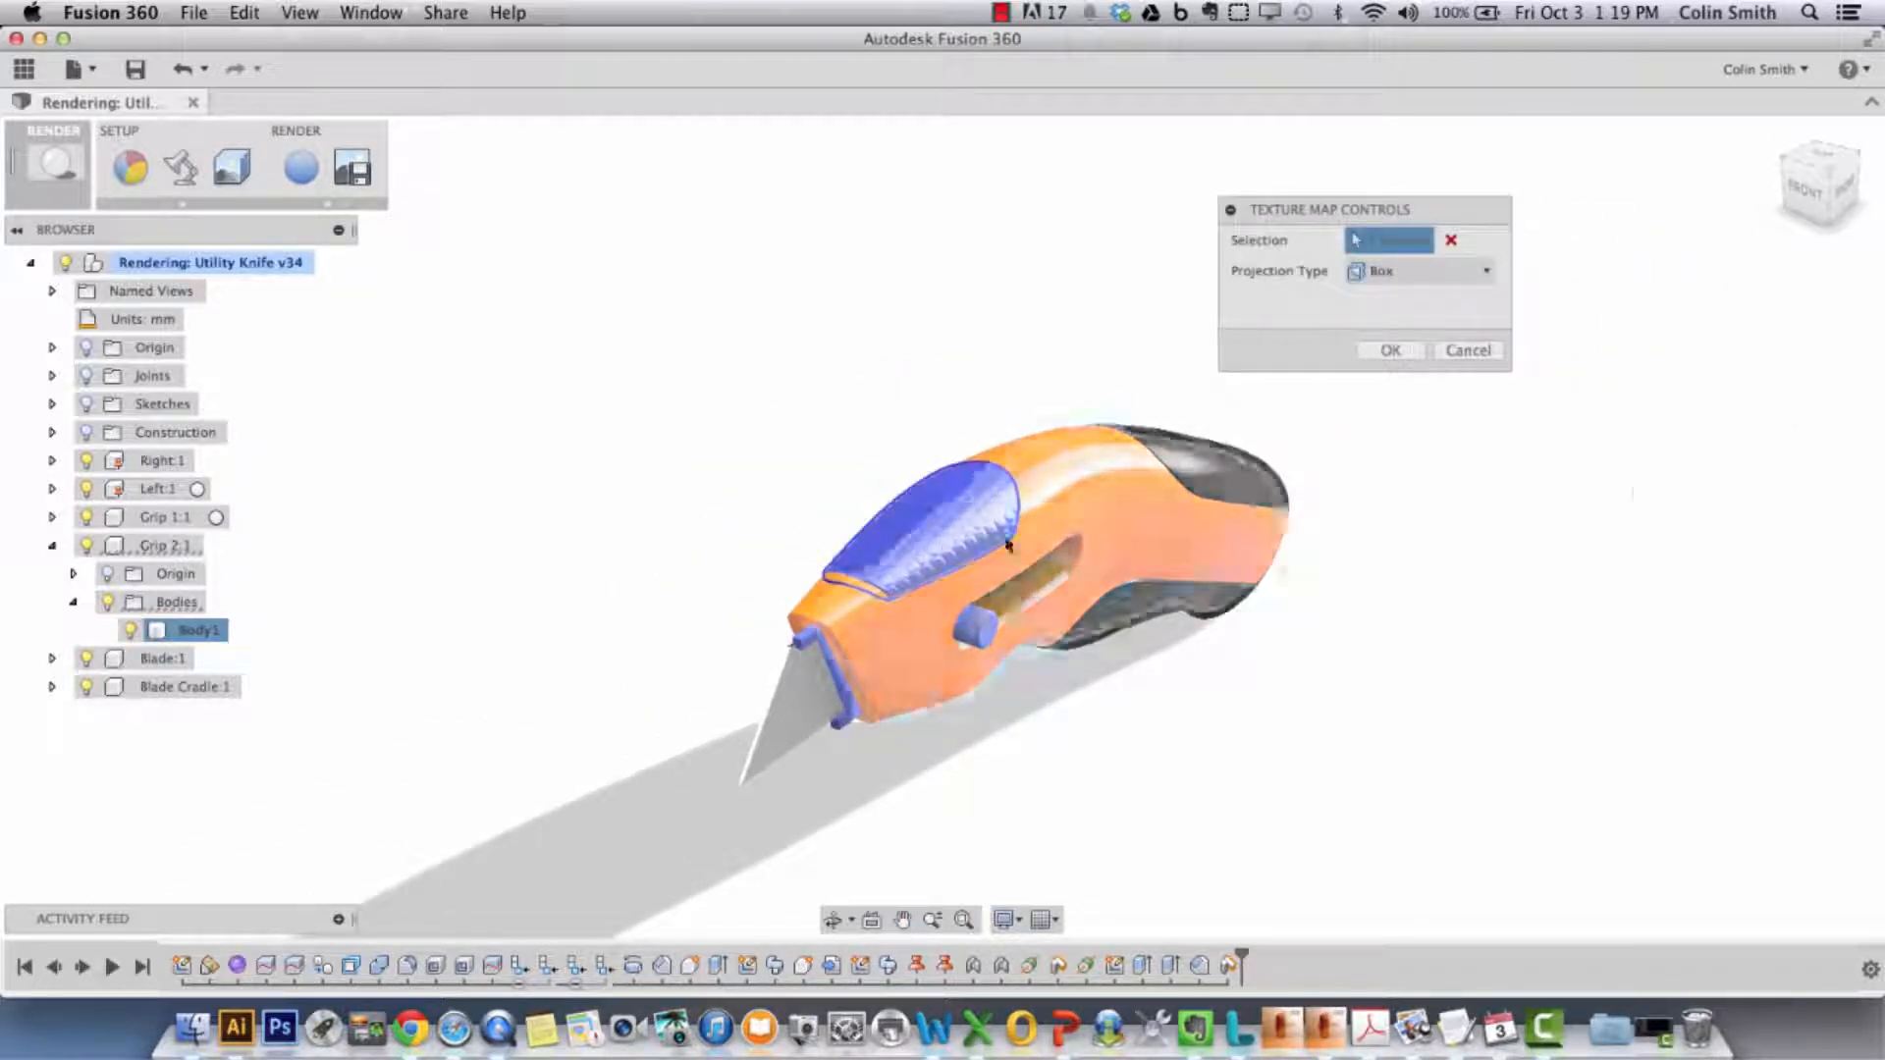
pyautogui.scroll(5, 1422, 513)
pyautogui.moveTo(1423, 513); pyautogui.dragTo(1669, 602, button='middle')
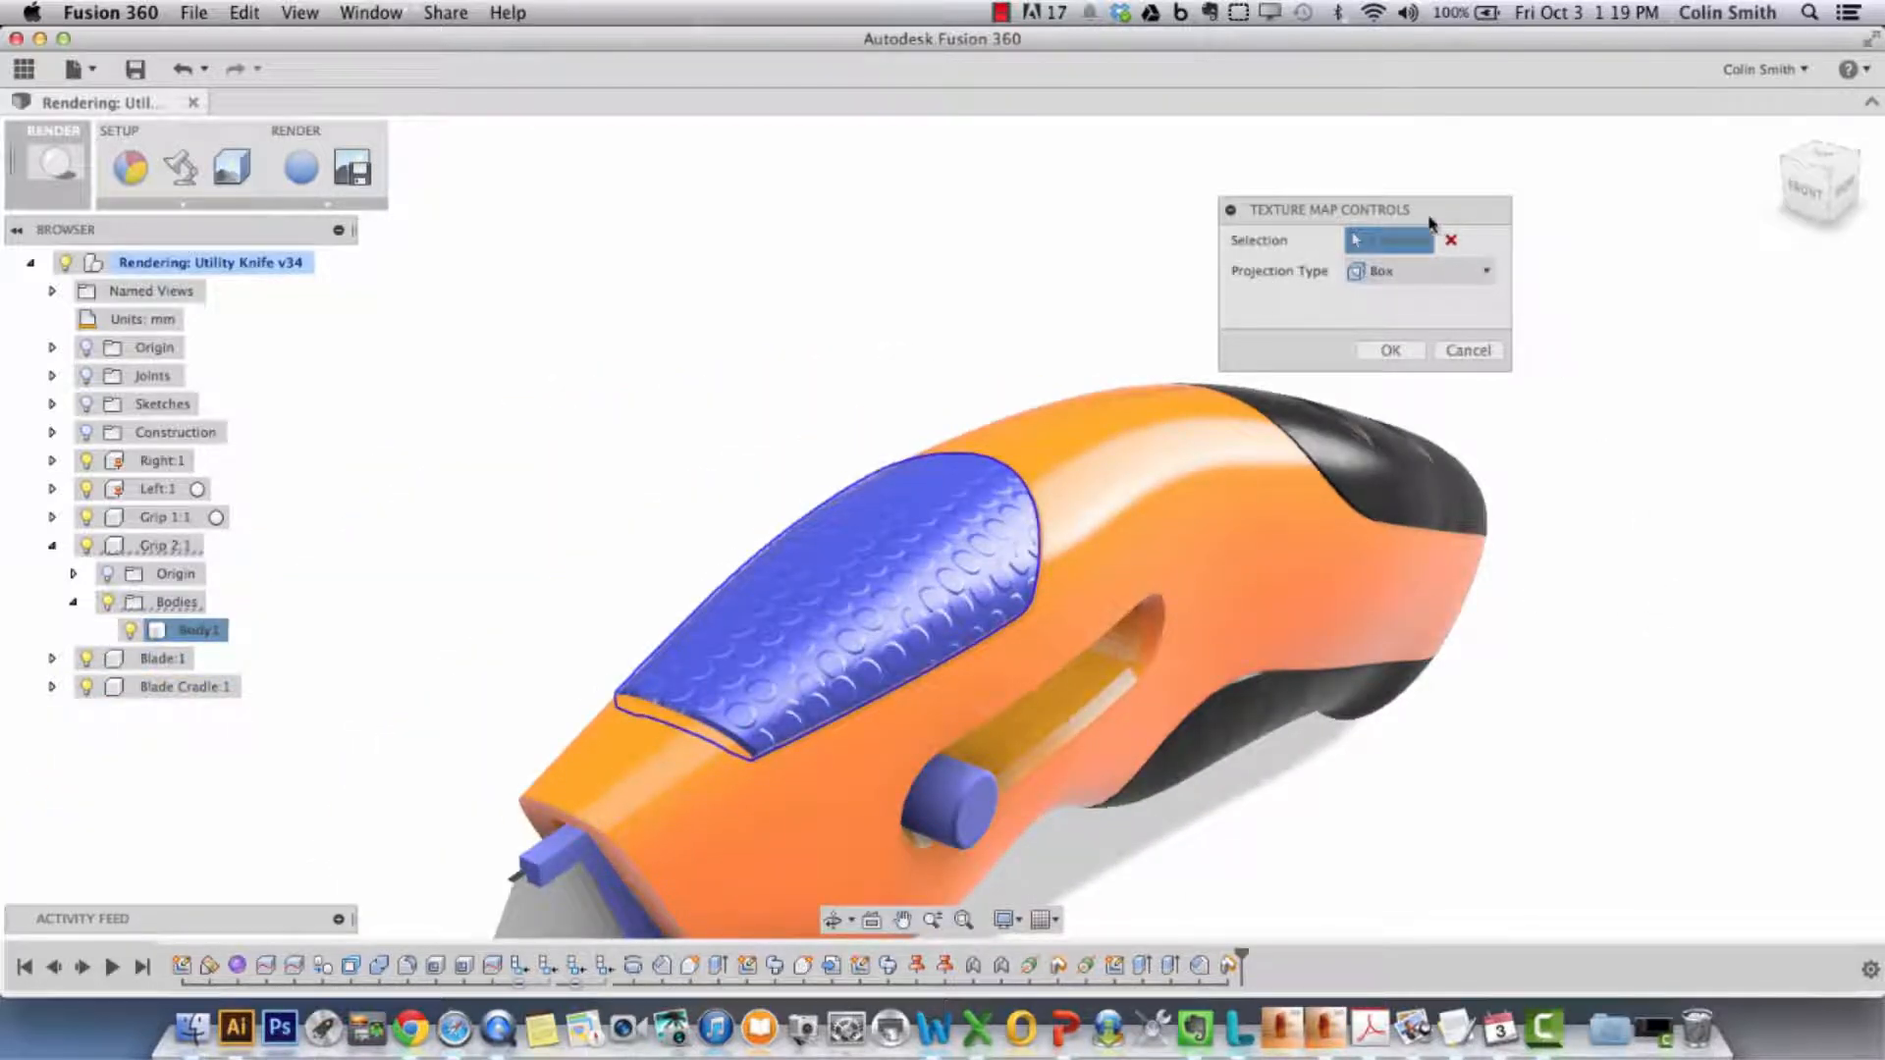
# - Try the Automatic projection type for the front grip's texture
pyautogui.moveTo(1421, 213); pyautogui.dragTo(1574, 144)
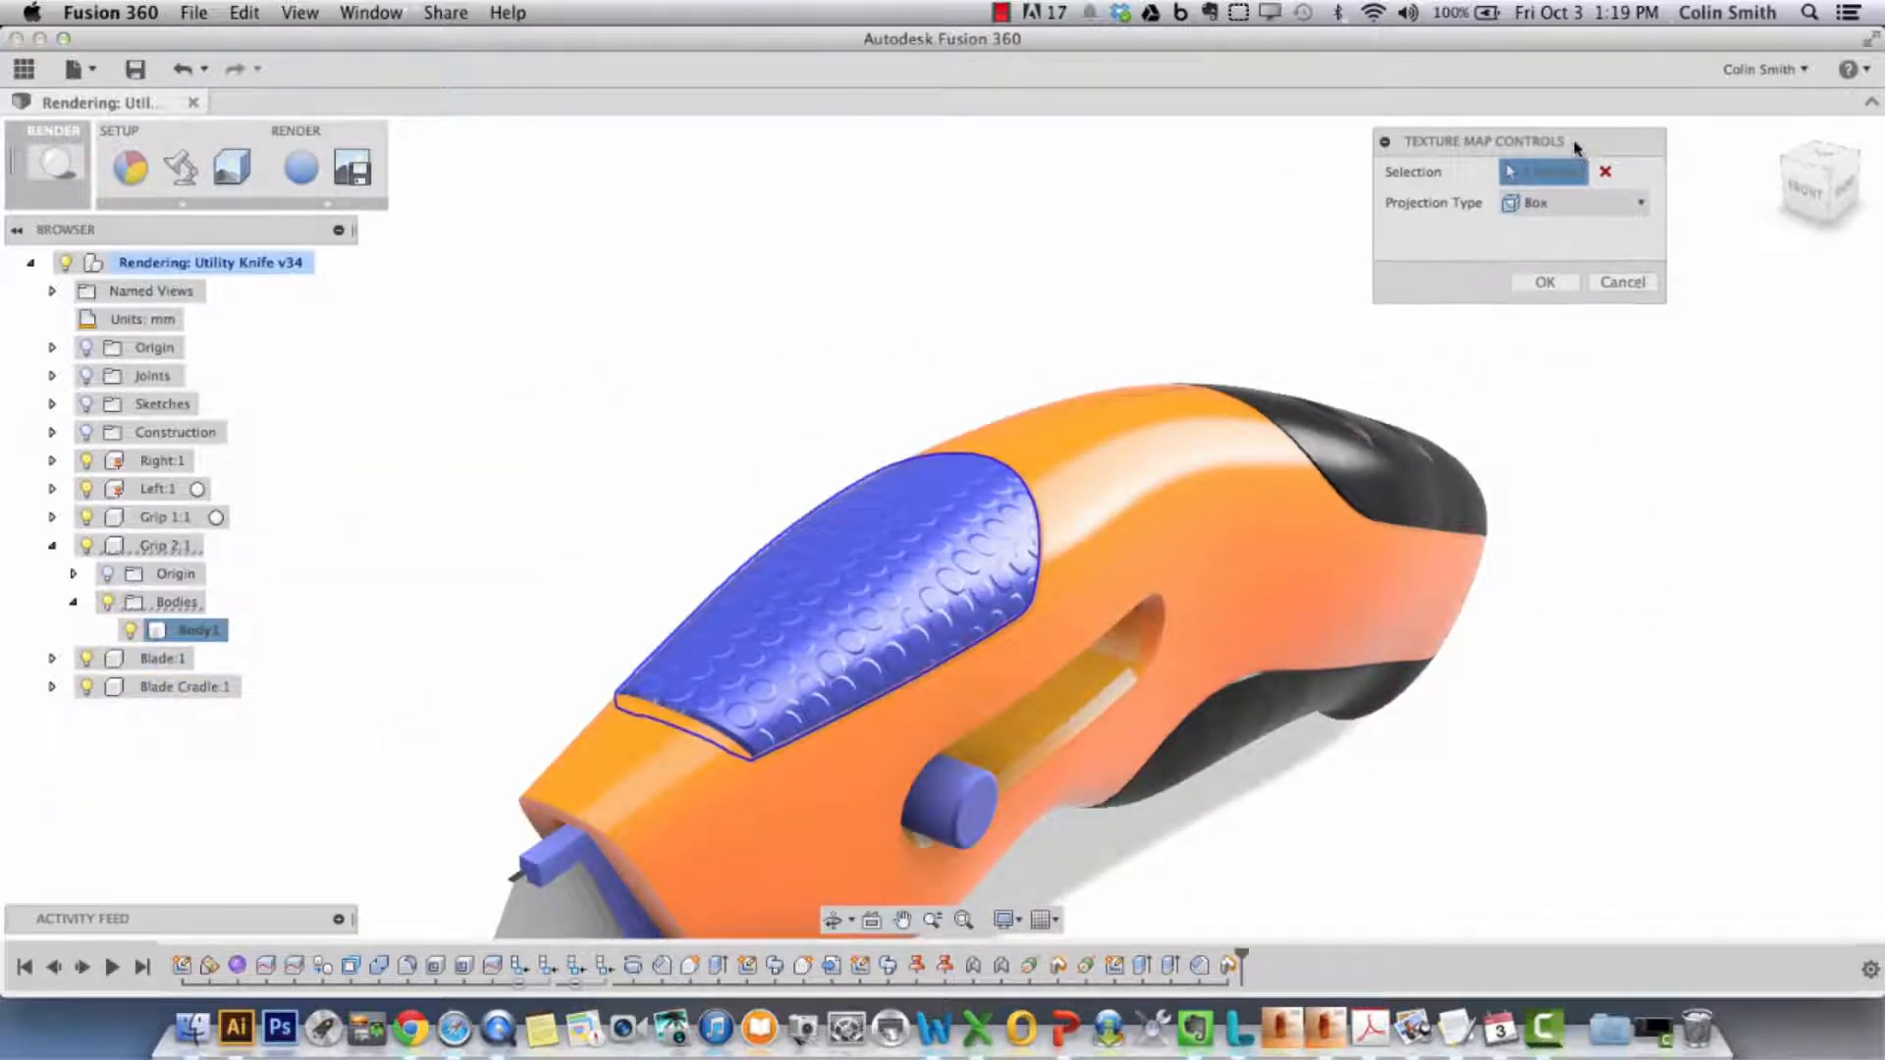
pyautogui.click(1610, 206)
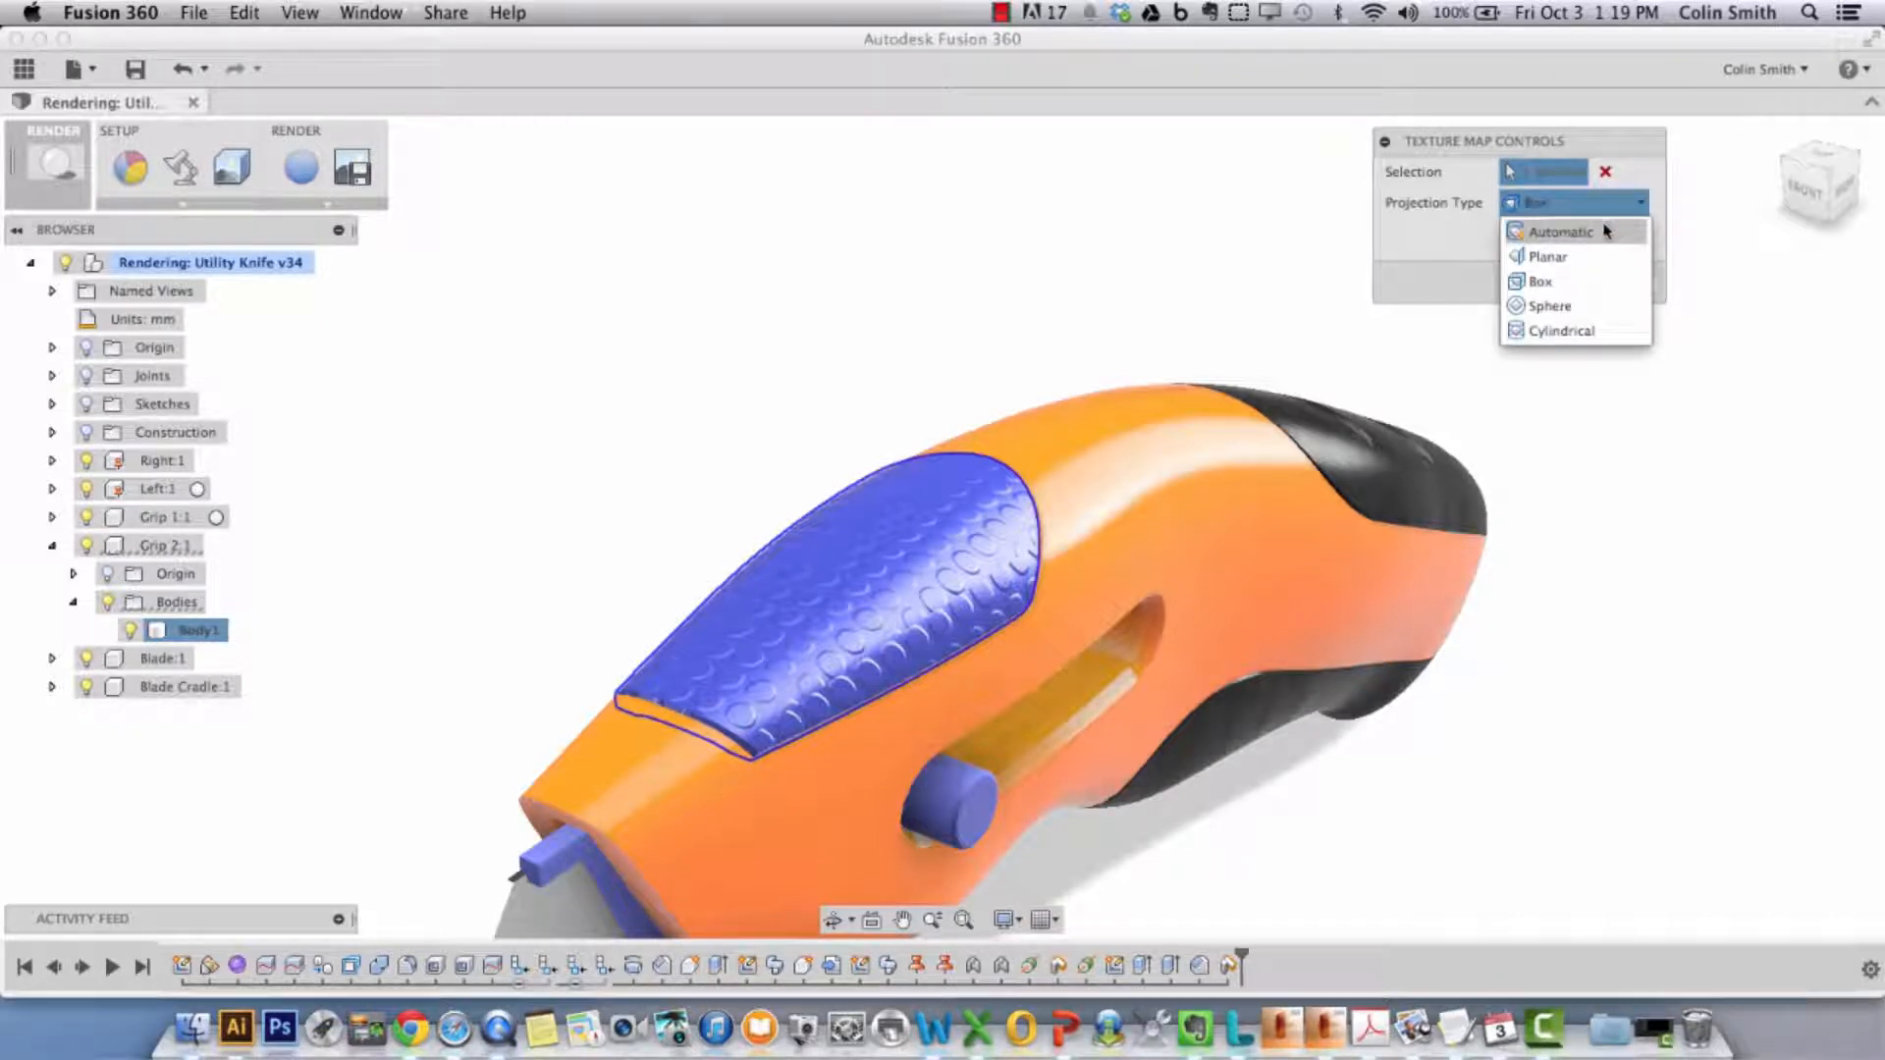
pyautogui.click(1606, 236)
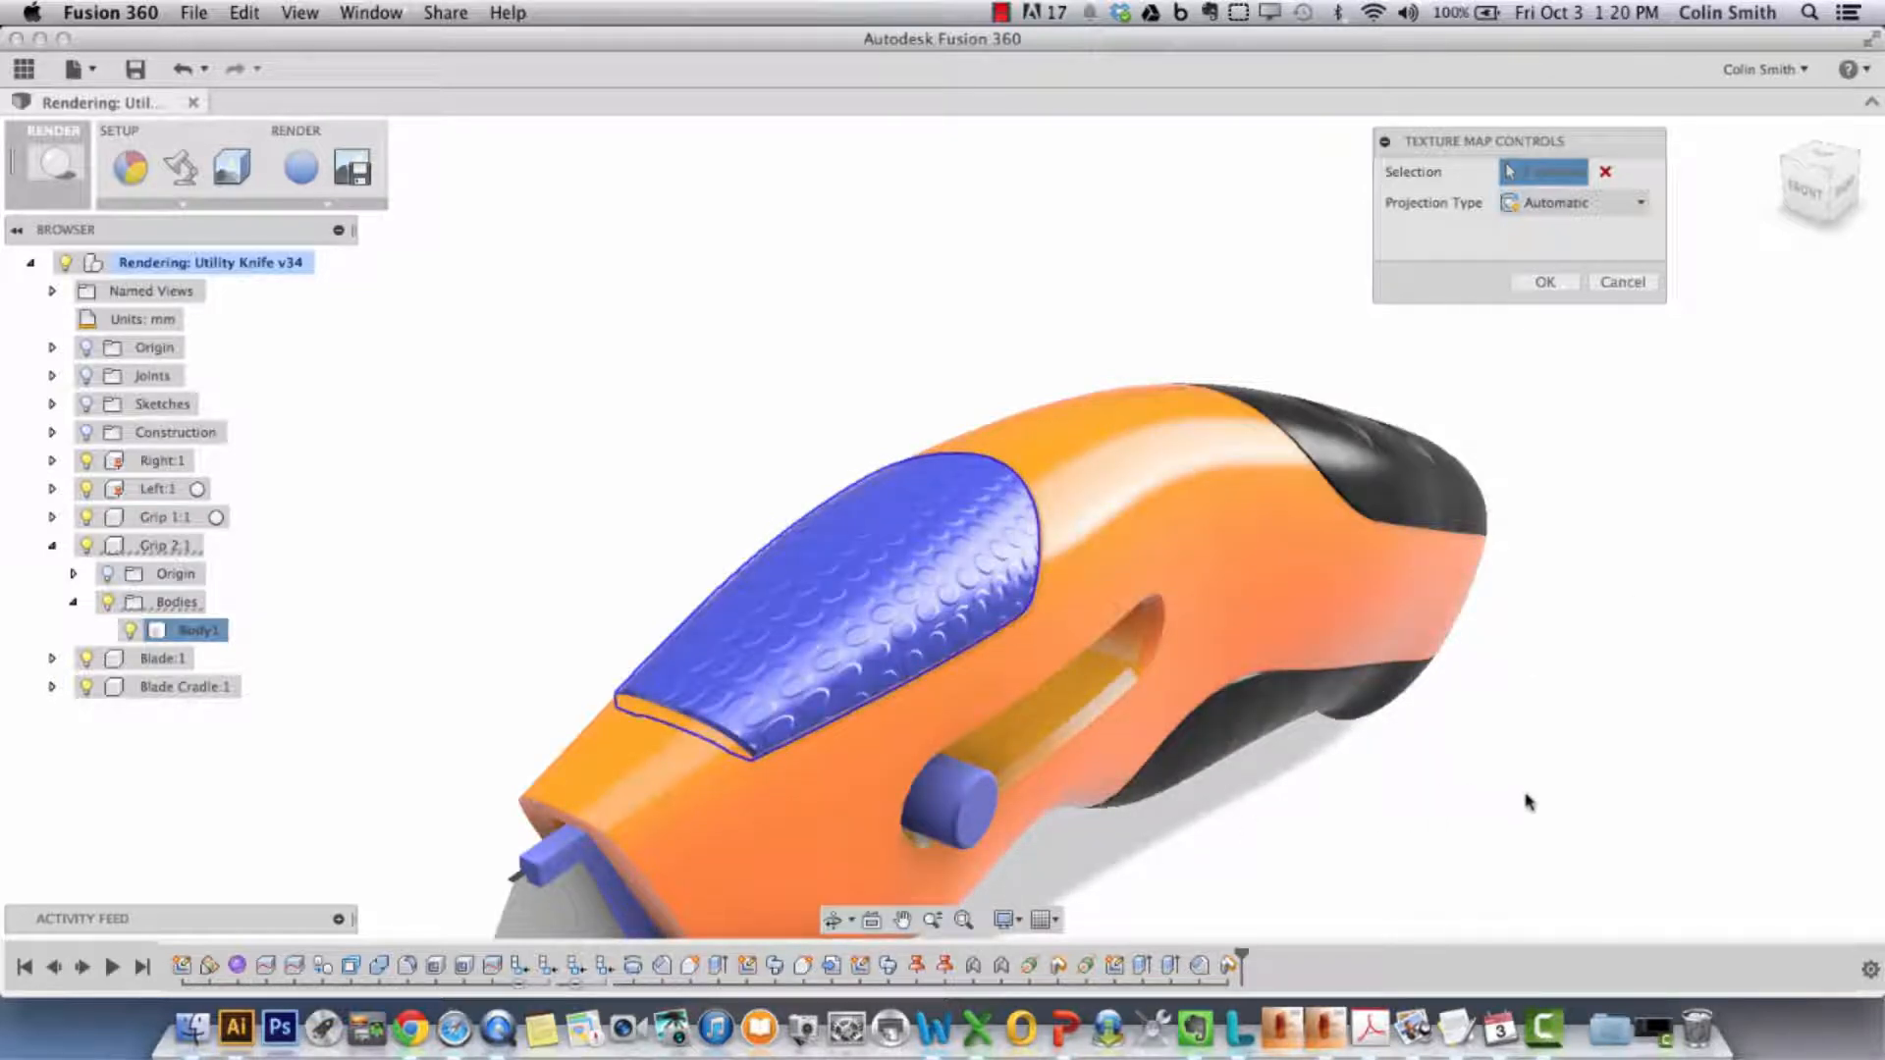
# - Try the Planar projection type on the front grip along different axes and compare the texture from several angles
pyautogui.click(1611, 203)
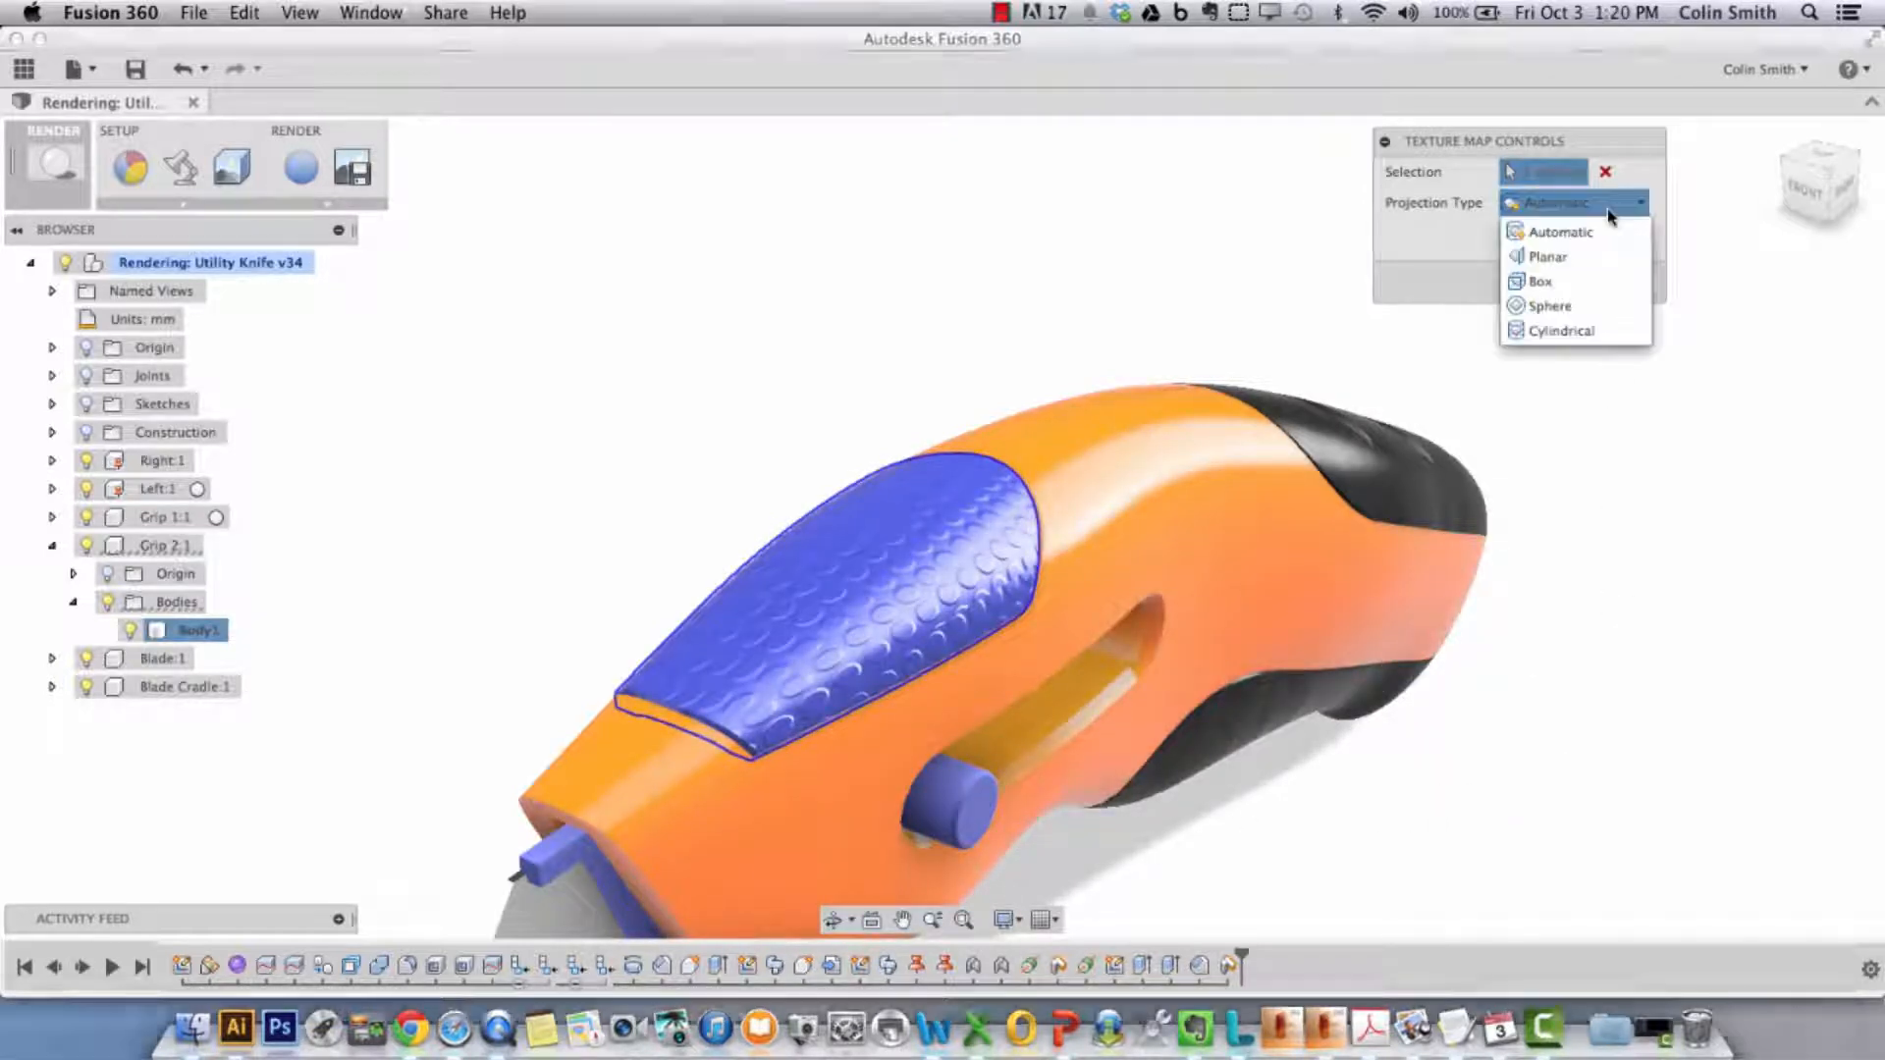
pyautogui.click(1591, 258)
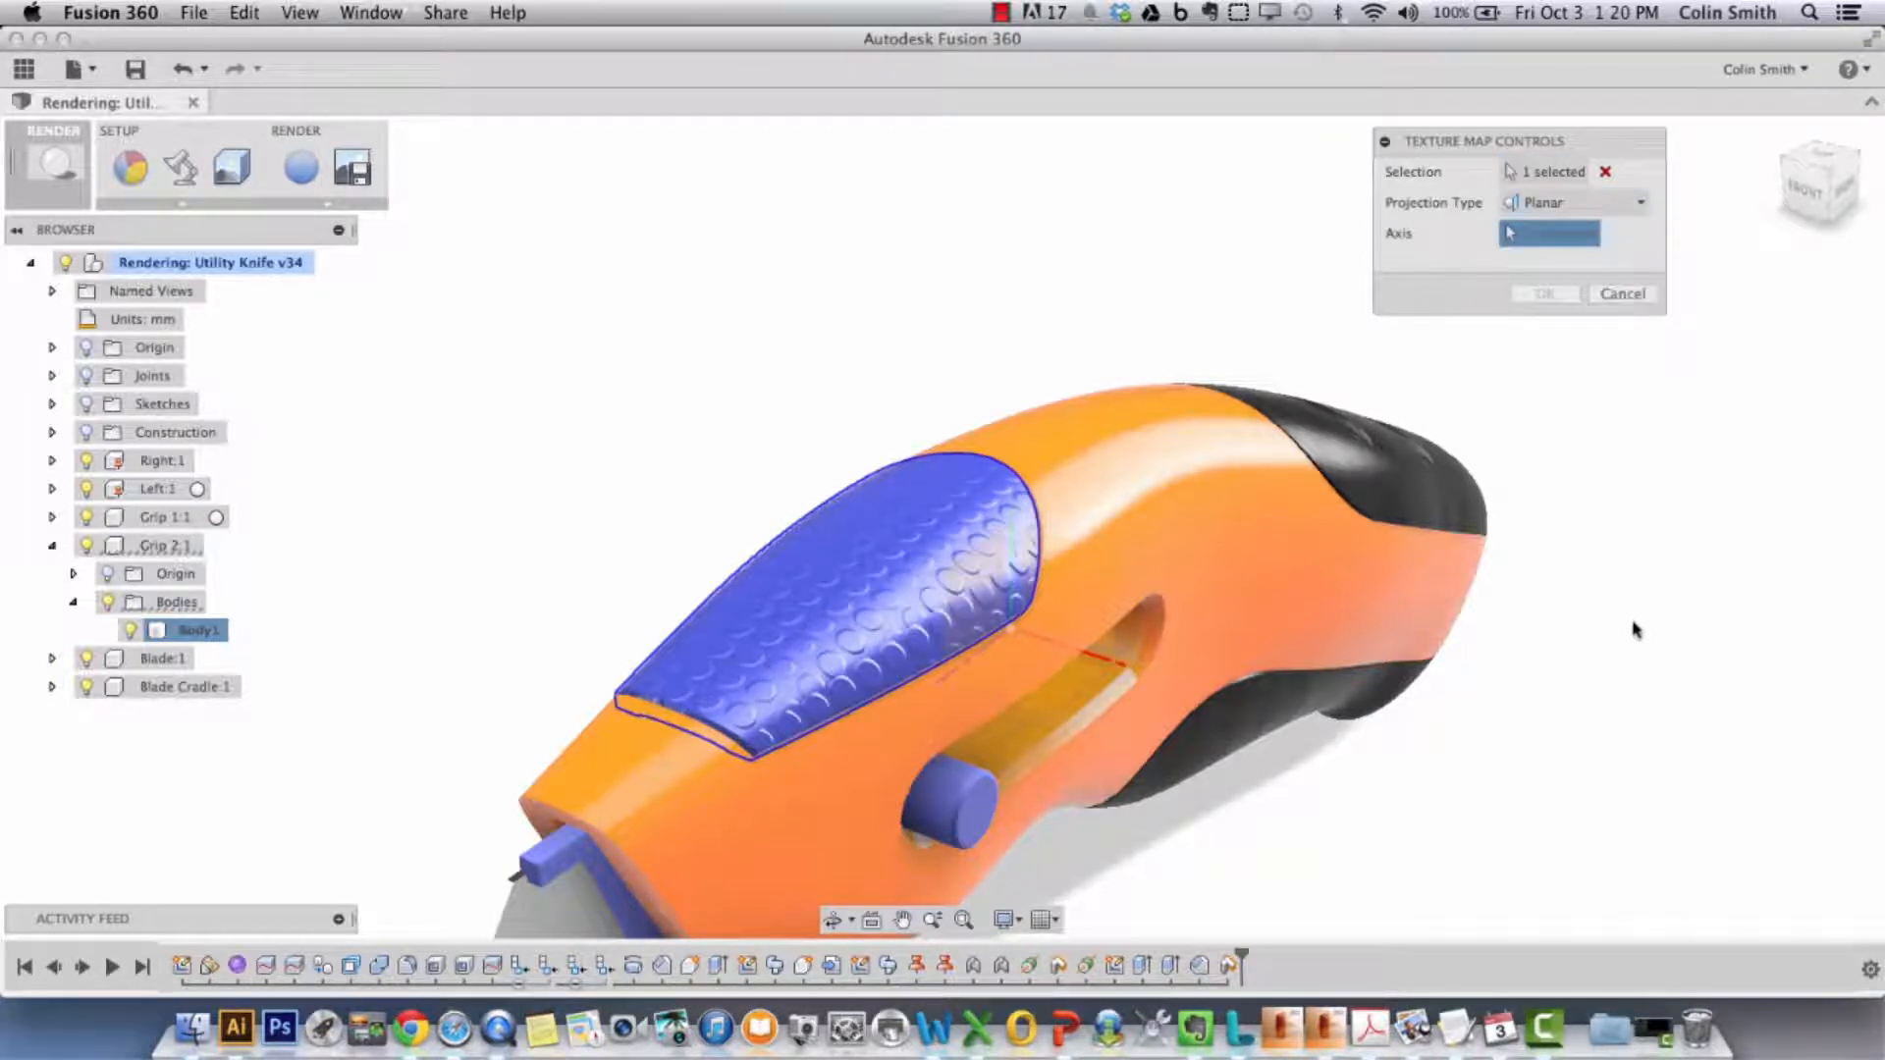
pyautogui.keyDown('shift'); pyautogui.moveTo(1620, 648); pyautogui.dragTo(1569, 616, button='middle'); pyautogui.keyUp('shift')
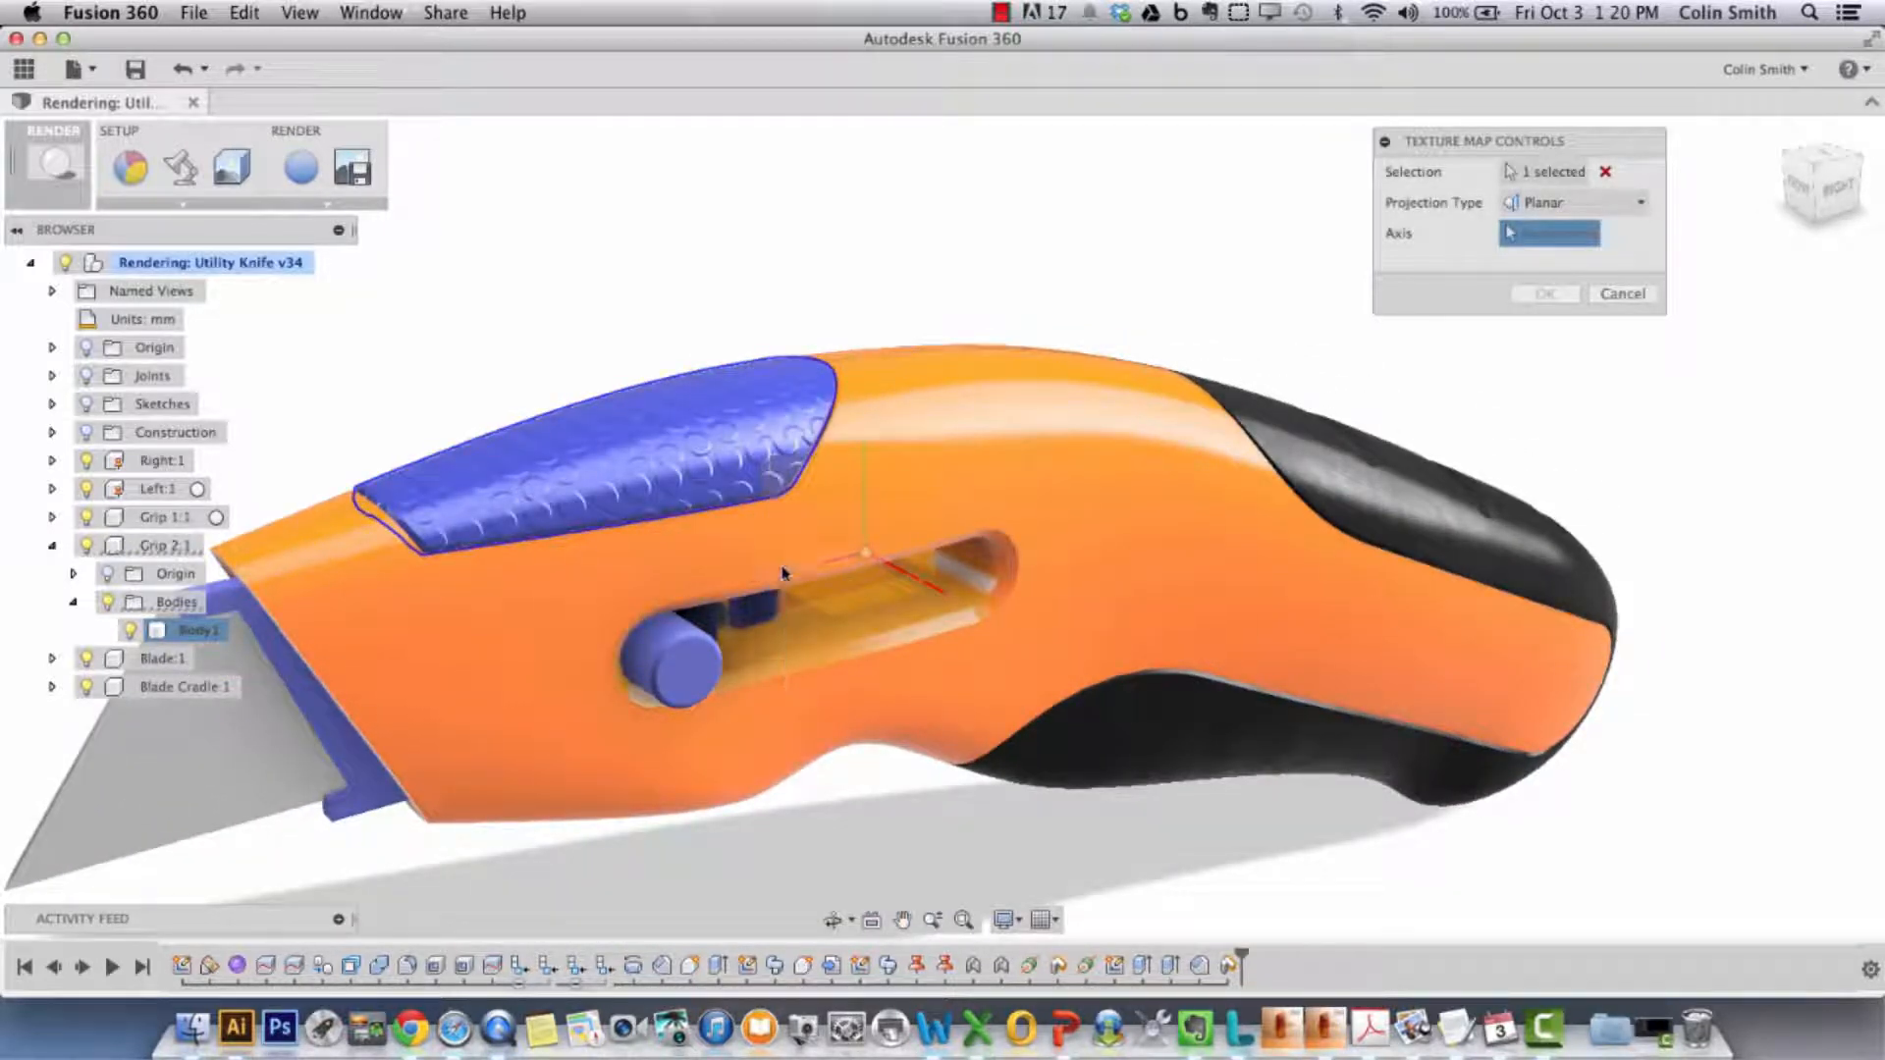
pyautogui.click(930, 593)
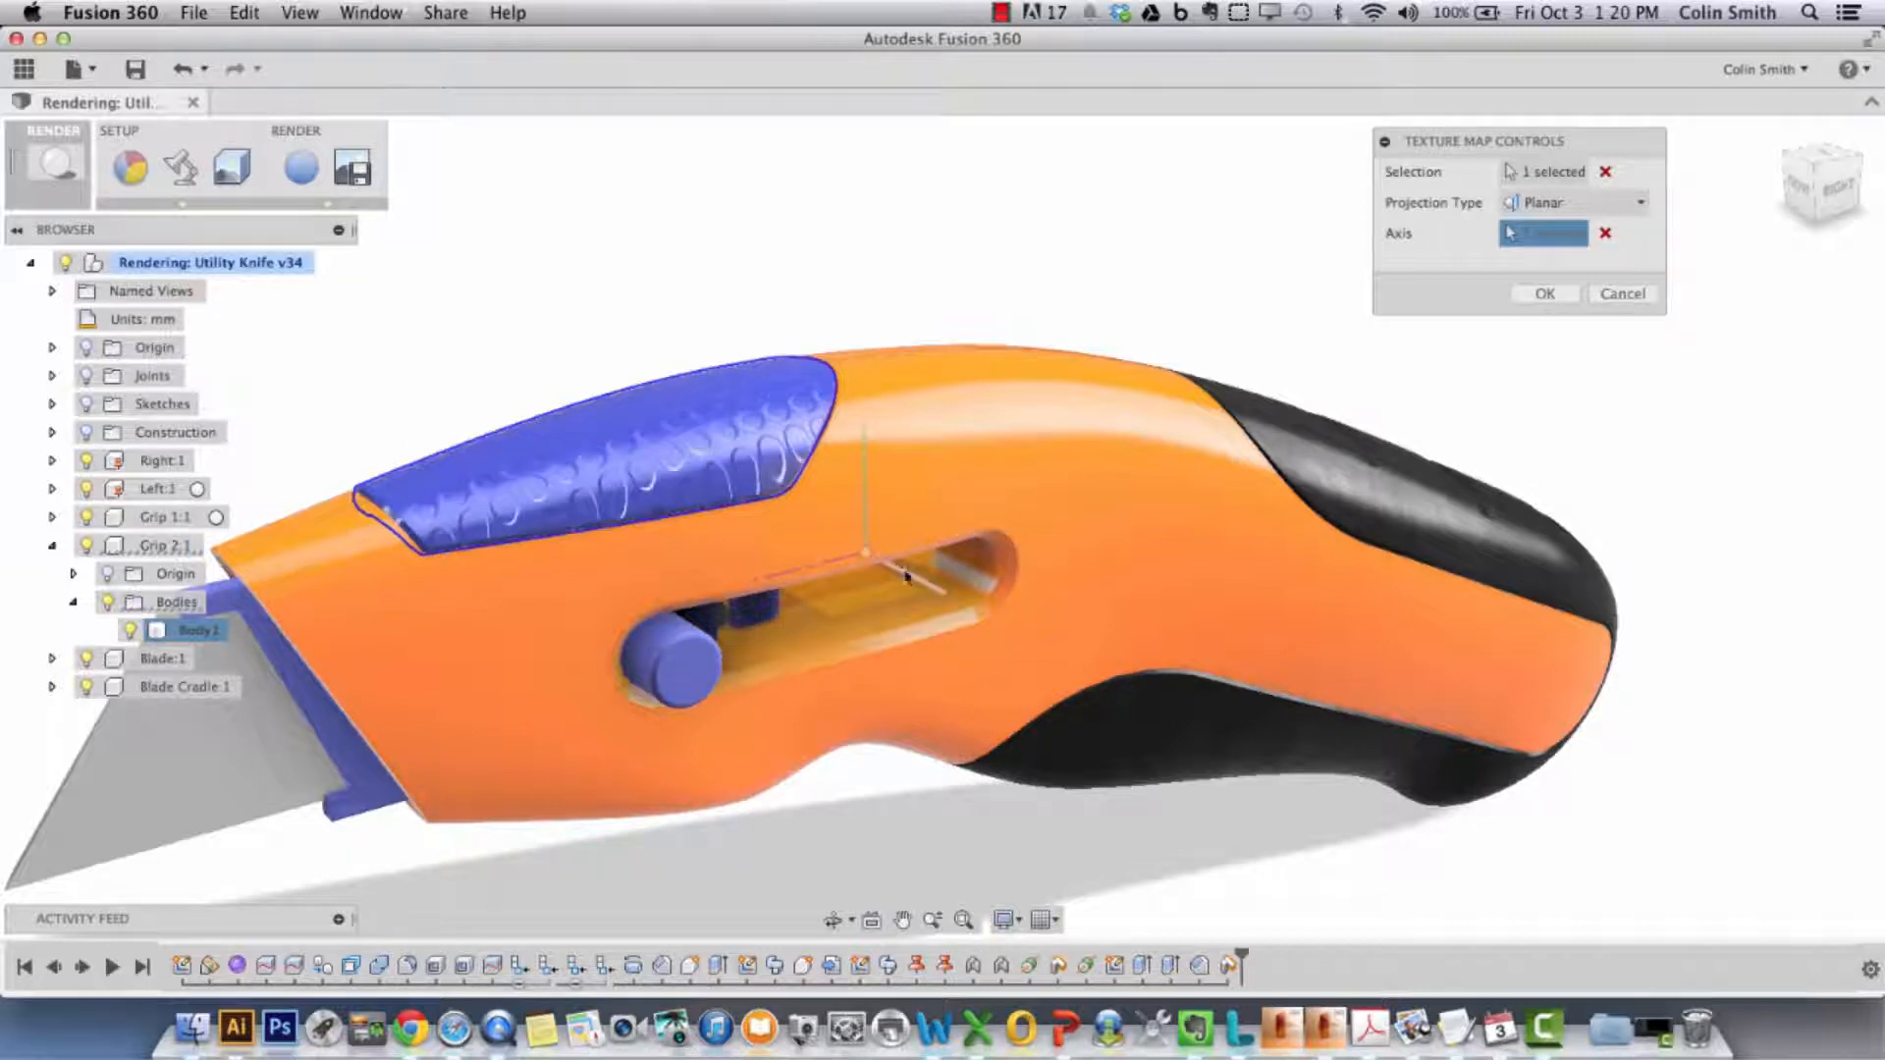
pyautogui.keyDown('shift'); pyautogui.moveTo(865, 471); pyautogui.dragTo(1070, 569, button='middle'); pyautogui.keyUp('shift')
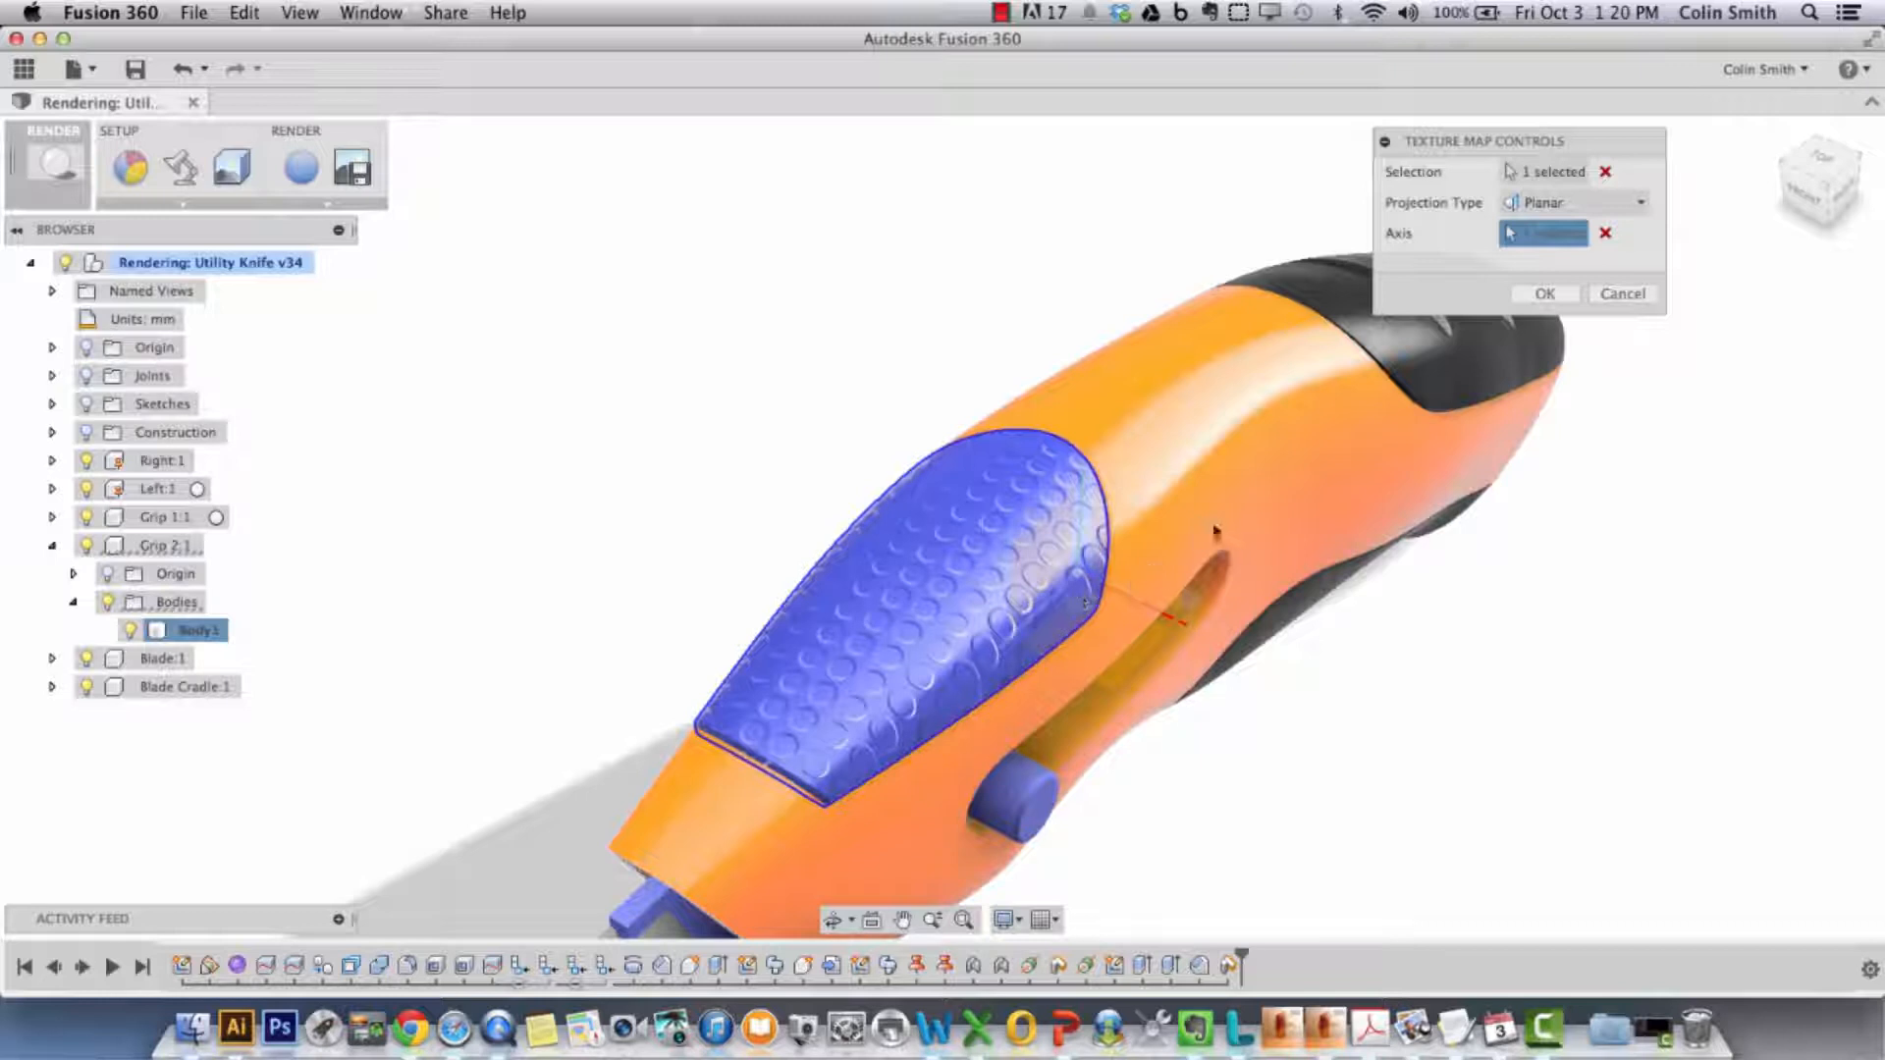
pyautogui.keyDown('shift'); pyautogui.moveTo(1223, 545); pyautogui.dragTo(1218, 511, button='middle'); pyautogui.keyUp('shift')
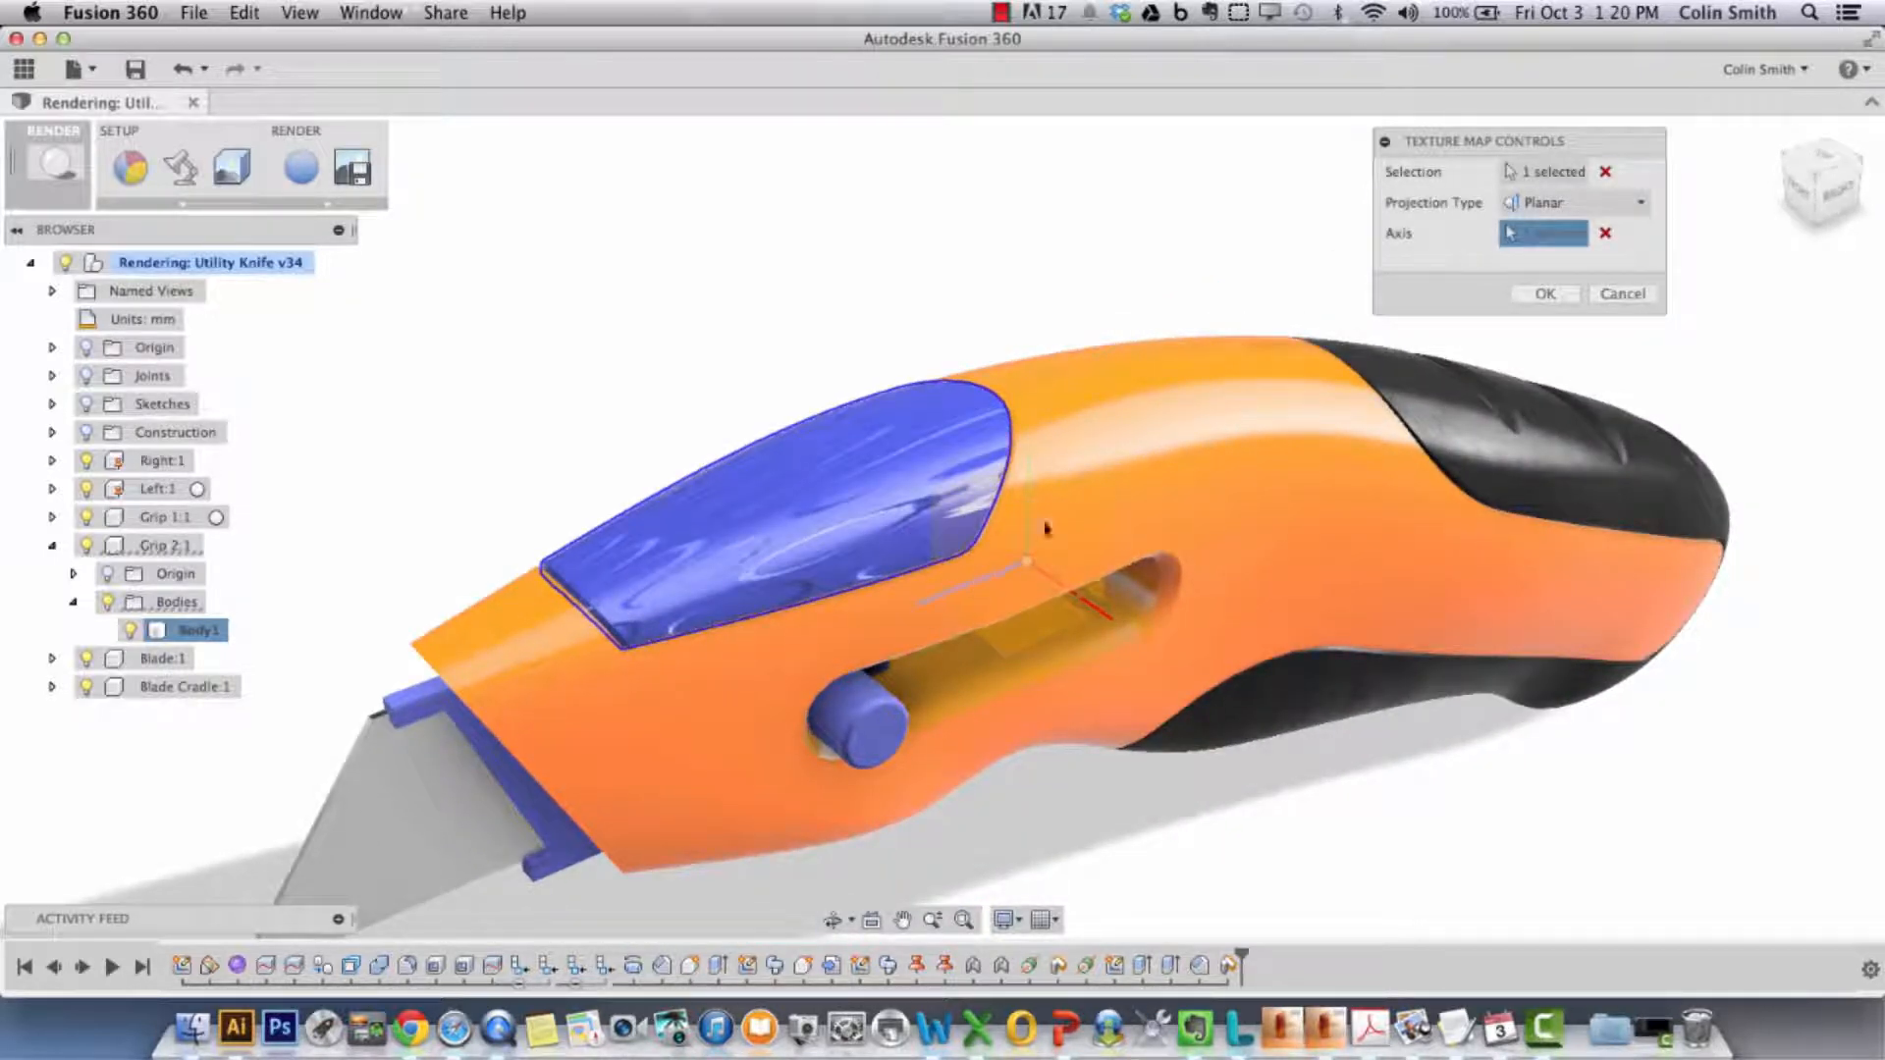
# - Try the Sphere projection type on the front grip's texture with different axes
pyautogui.click(1571, 202)
pyautogui.click(1580, 304)
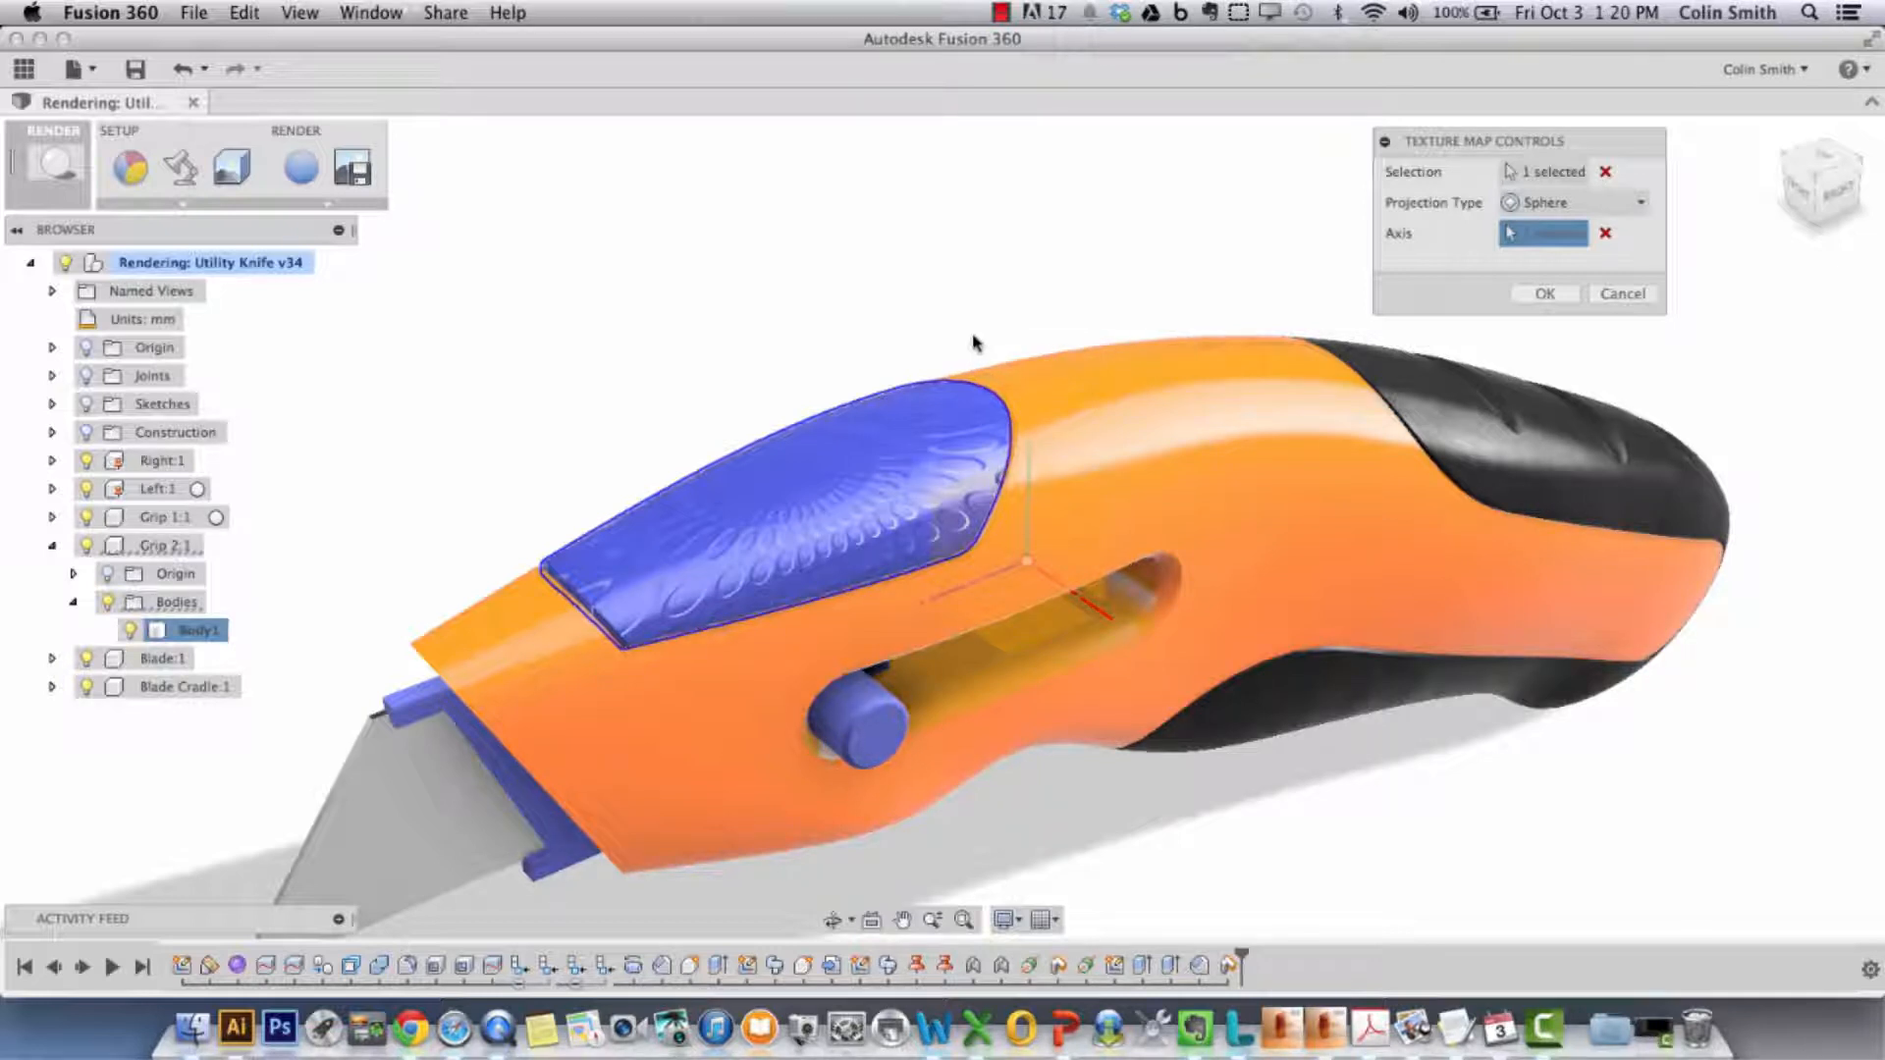
pyautogui.click(1100, 611)
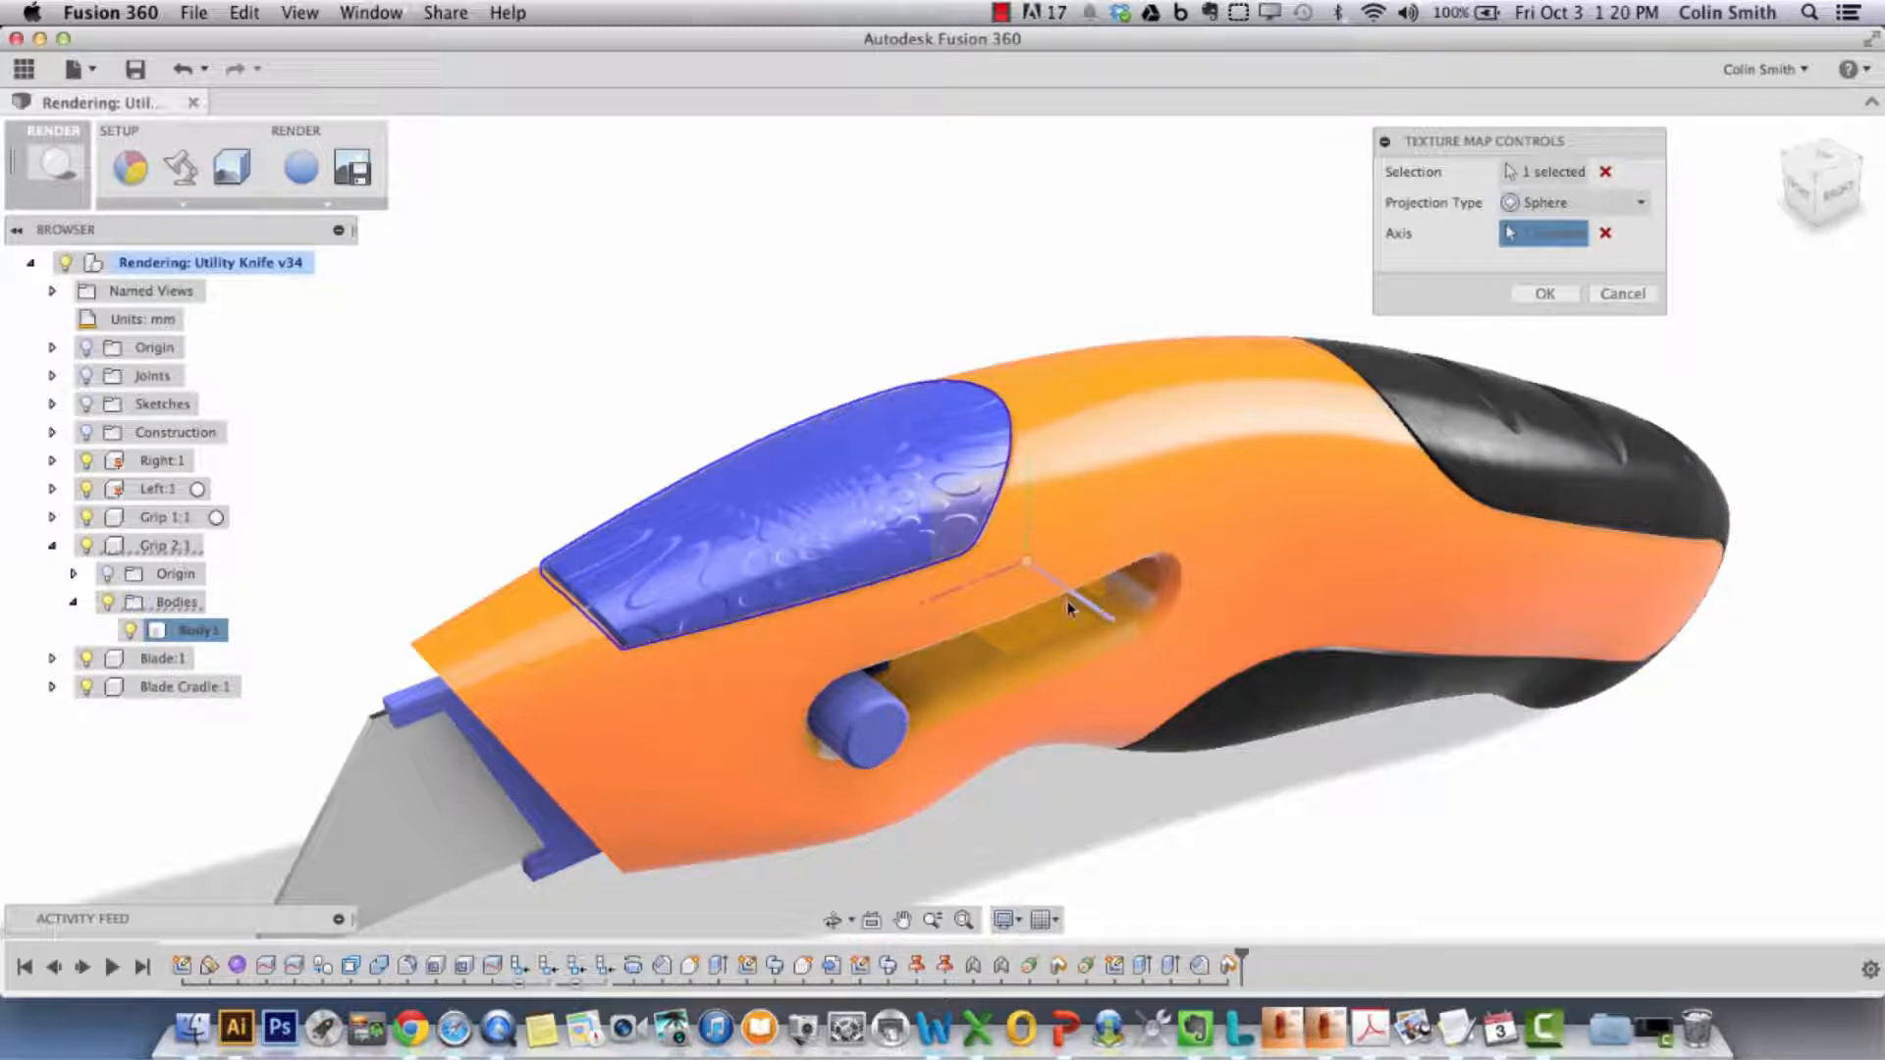
pyautogui.click(933, 604)
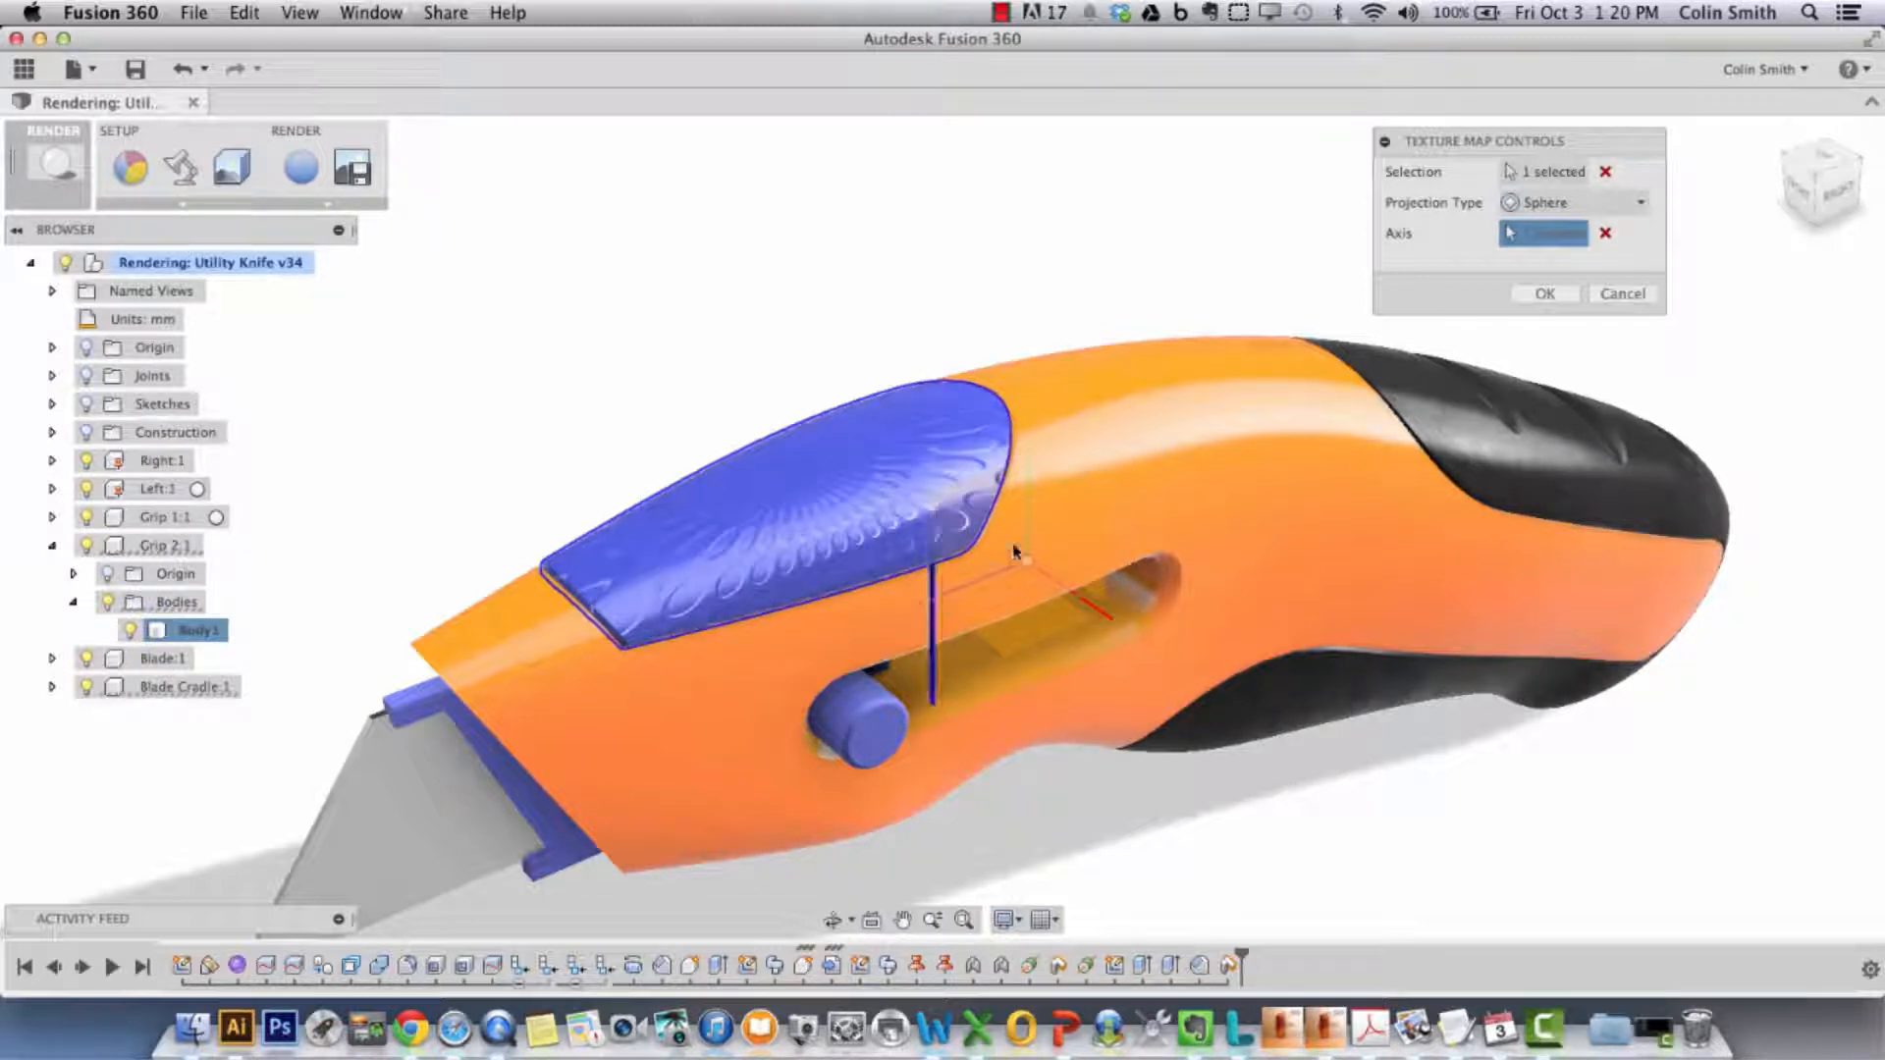
pyautogui.click(952, 595)
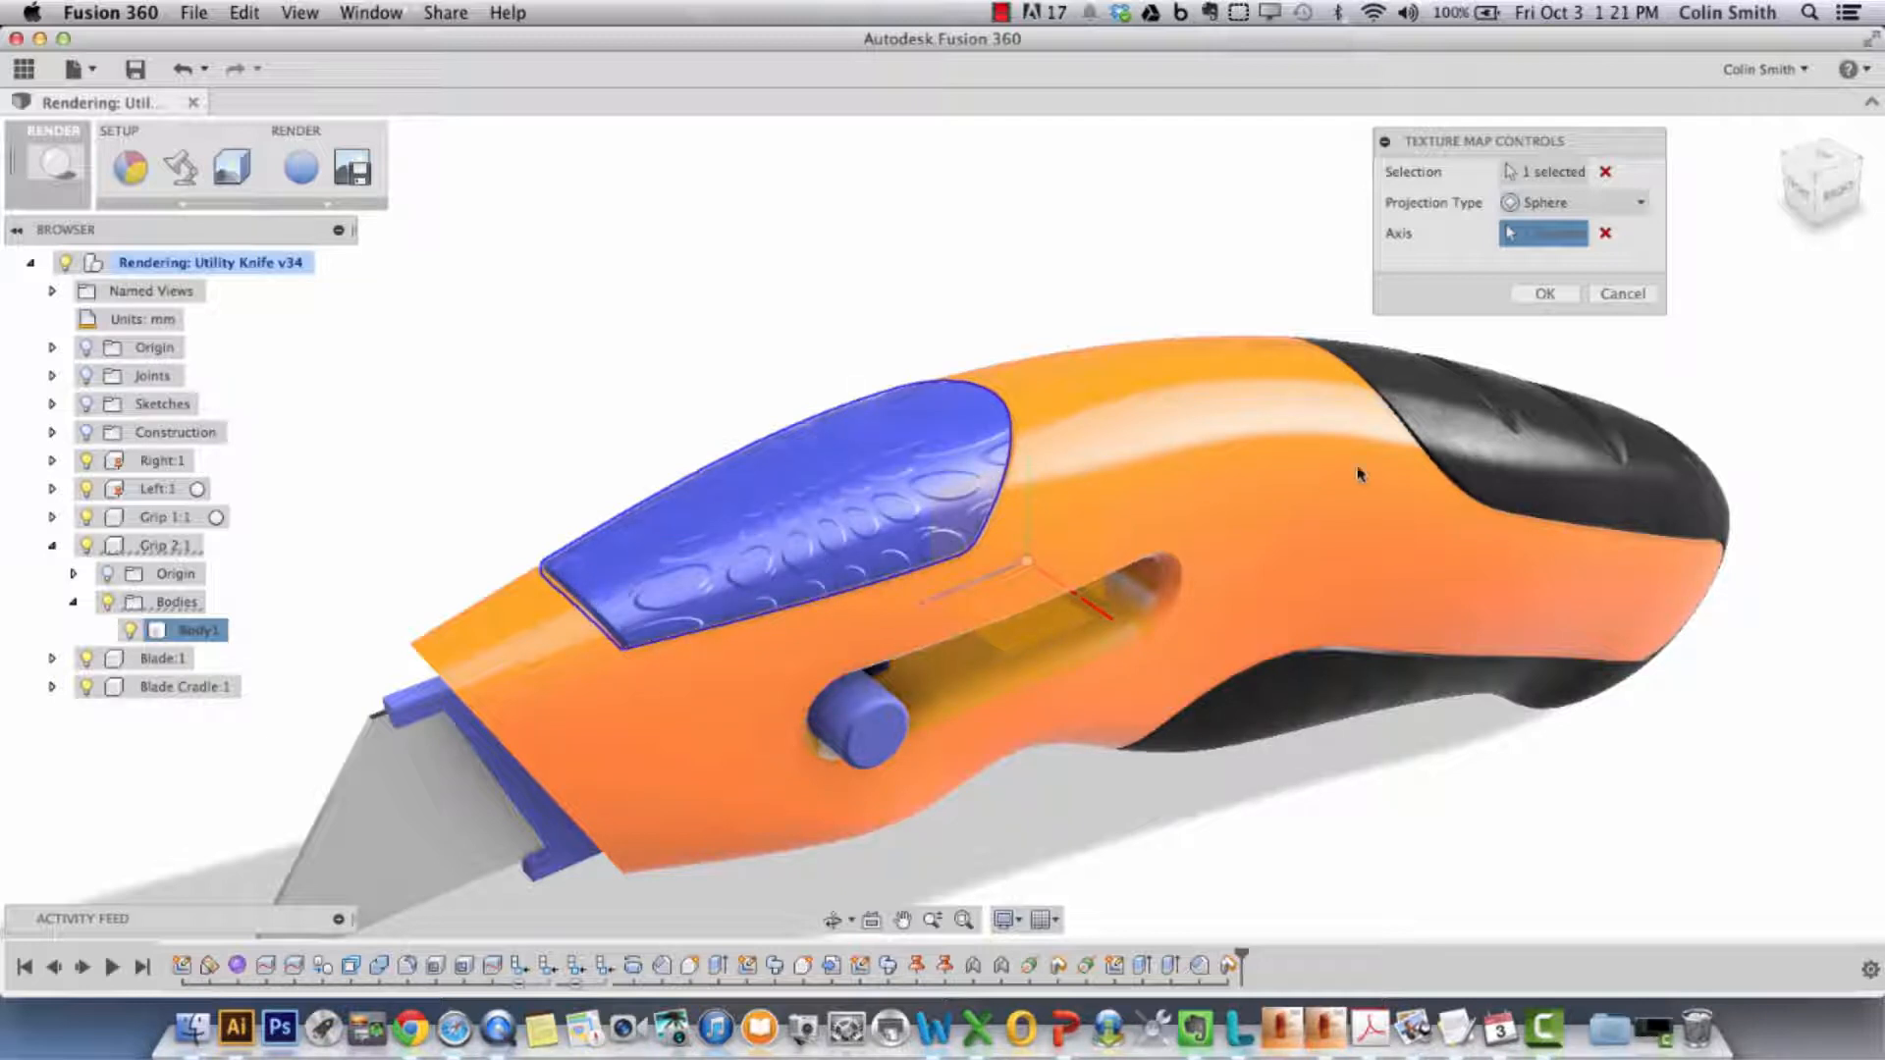
# - Try the Cylindrical projection type on the front grip's texture with a different axis
pyautogui.click(1559, 202)
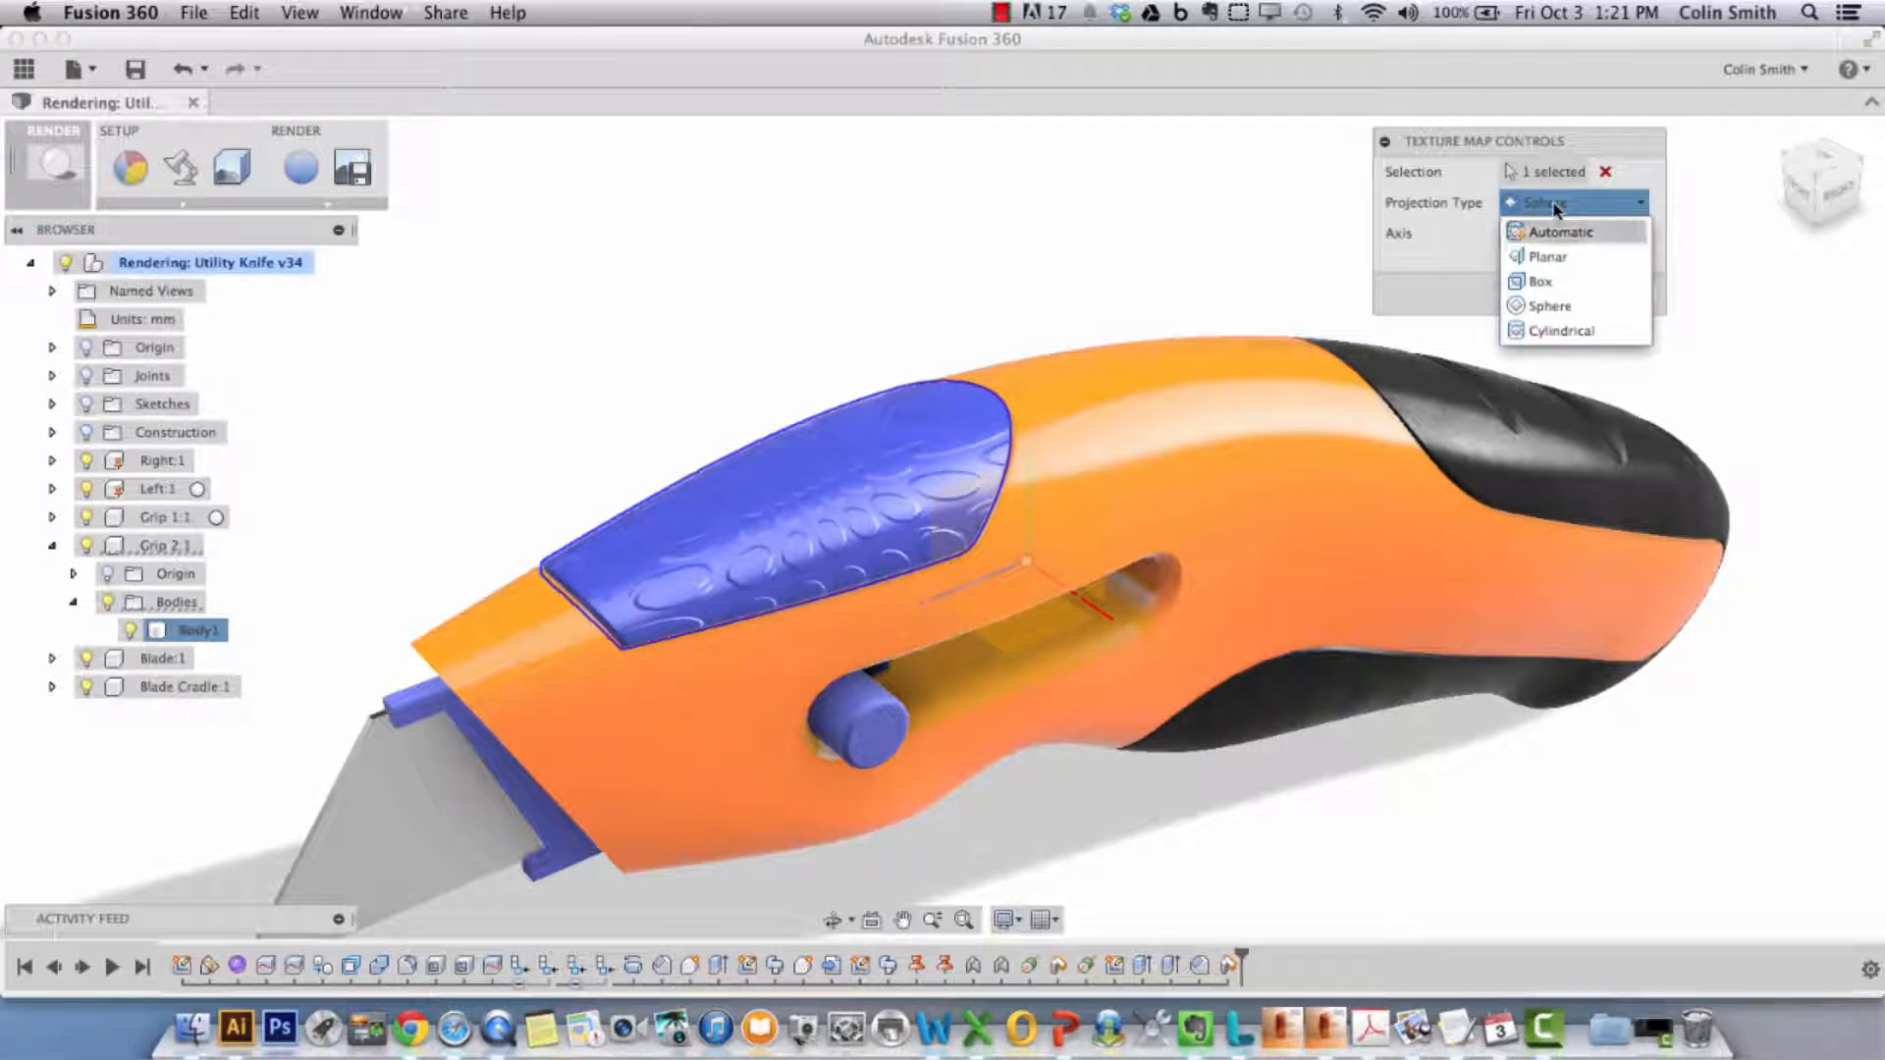
pyautogui.click(1562, 331)
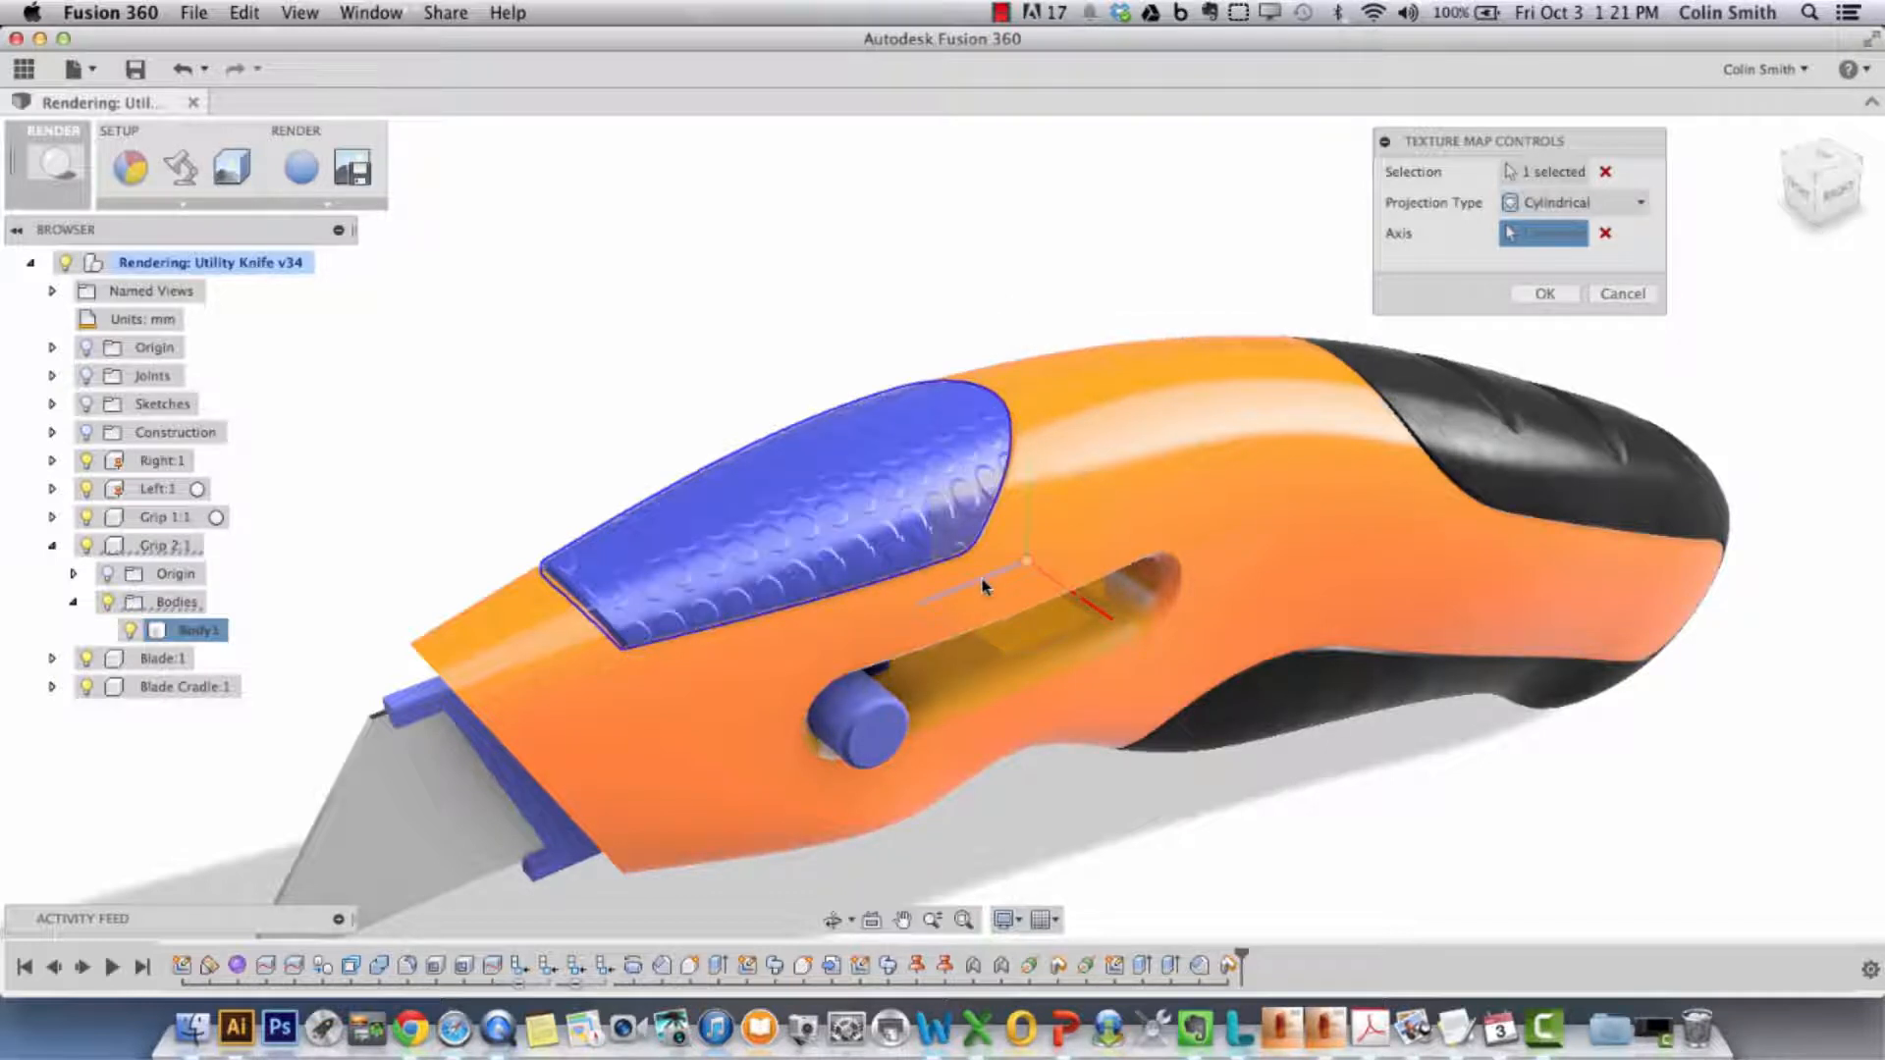
pyautogui.click(1094, 608)
# - Apply the Box projection type to the front grip's texture and collapse the Grip 2 component
pyautogui.click(1630, 202)
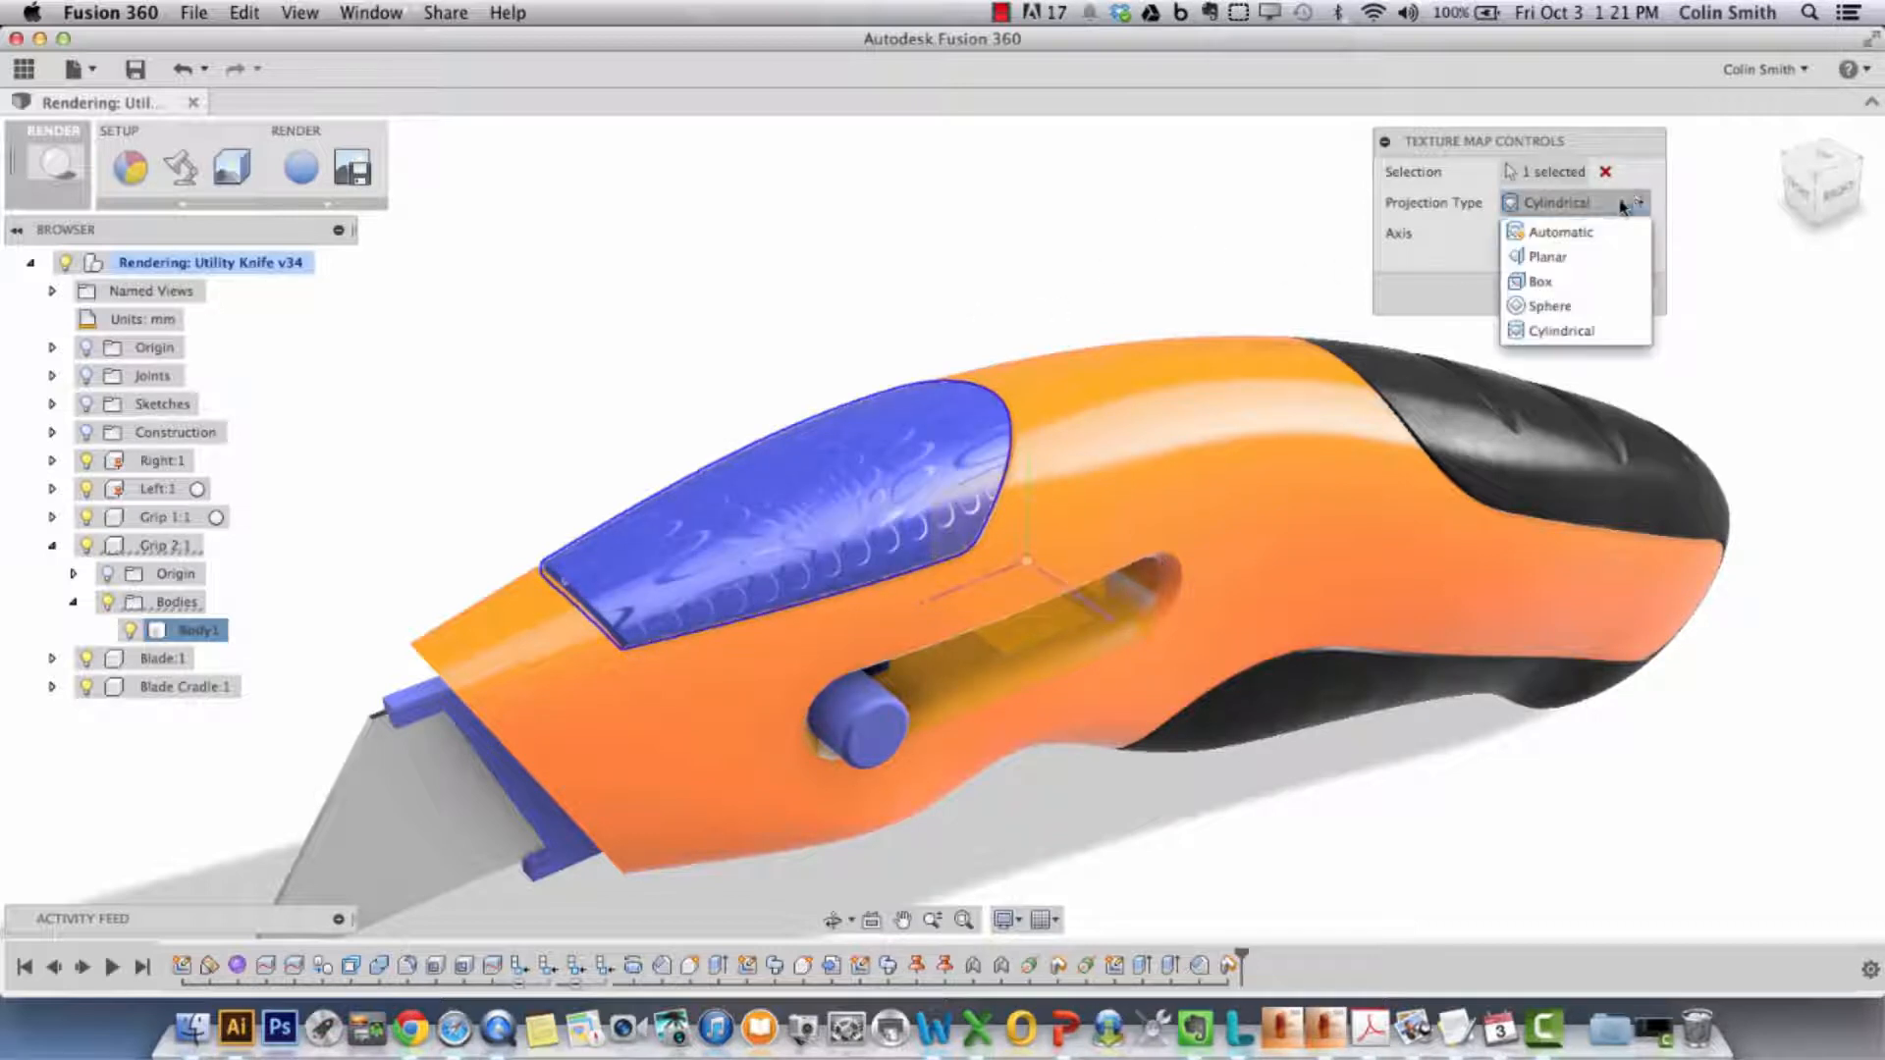
pyautogui.click(1541, 281)
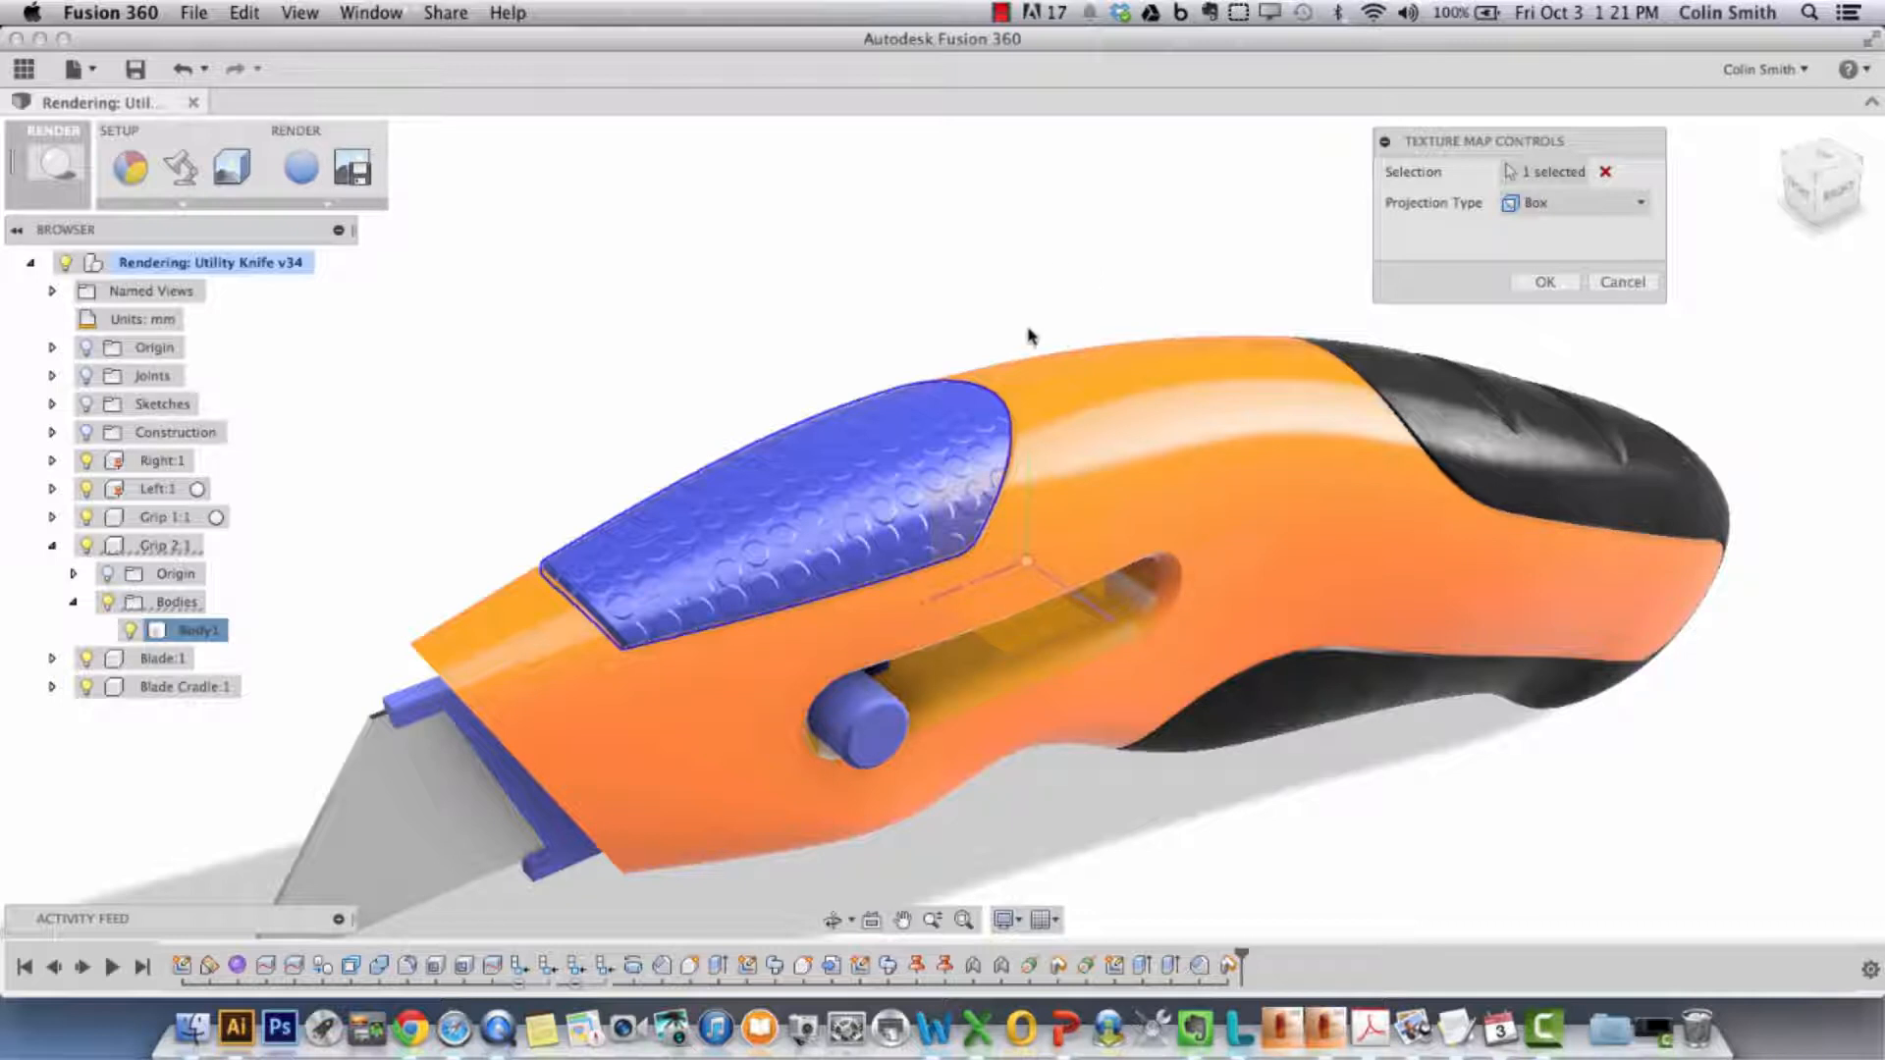
pyautogui.keyDown('shift'); pyautogui.moveTo(937, 510); pyautogui.dragTo(837, 706, button='middle'); pyautogui.keyUp('shift')
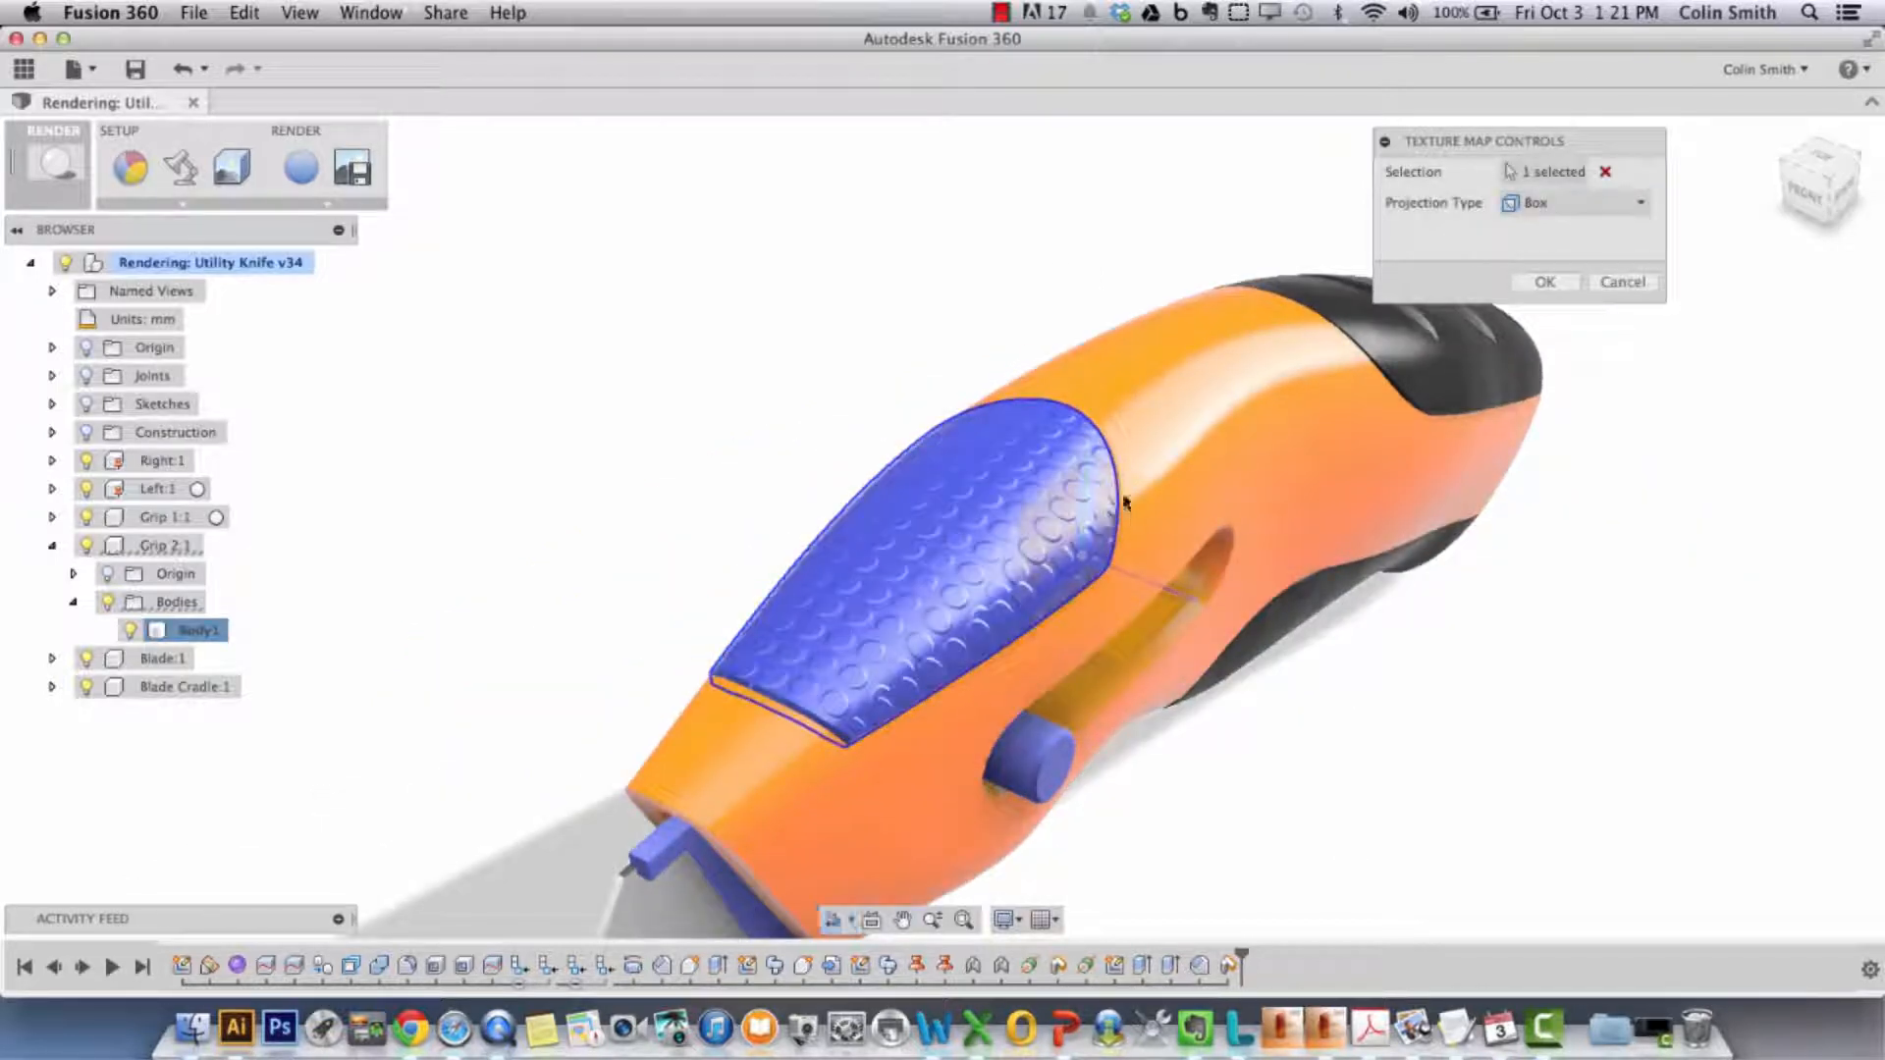
pyautogui.moveTo(1112, 545); pyautogui.dragTo(913, 471, button='middle')
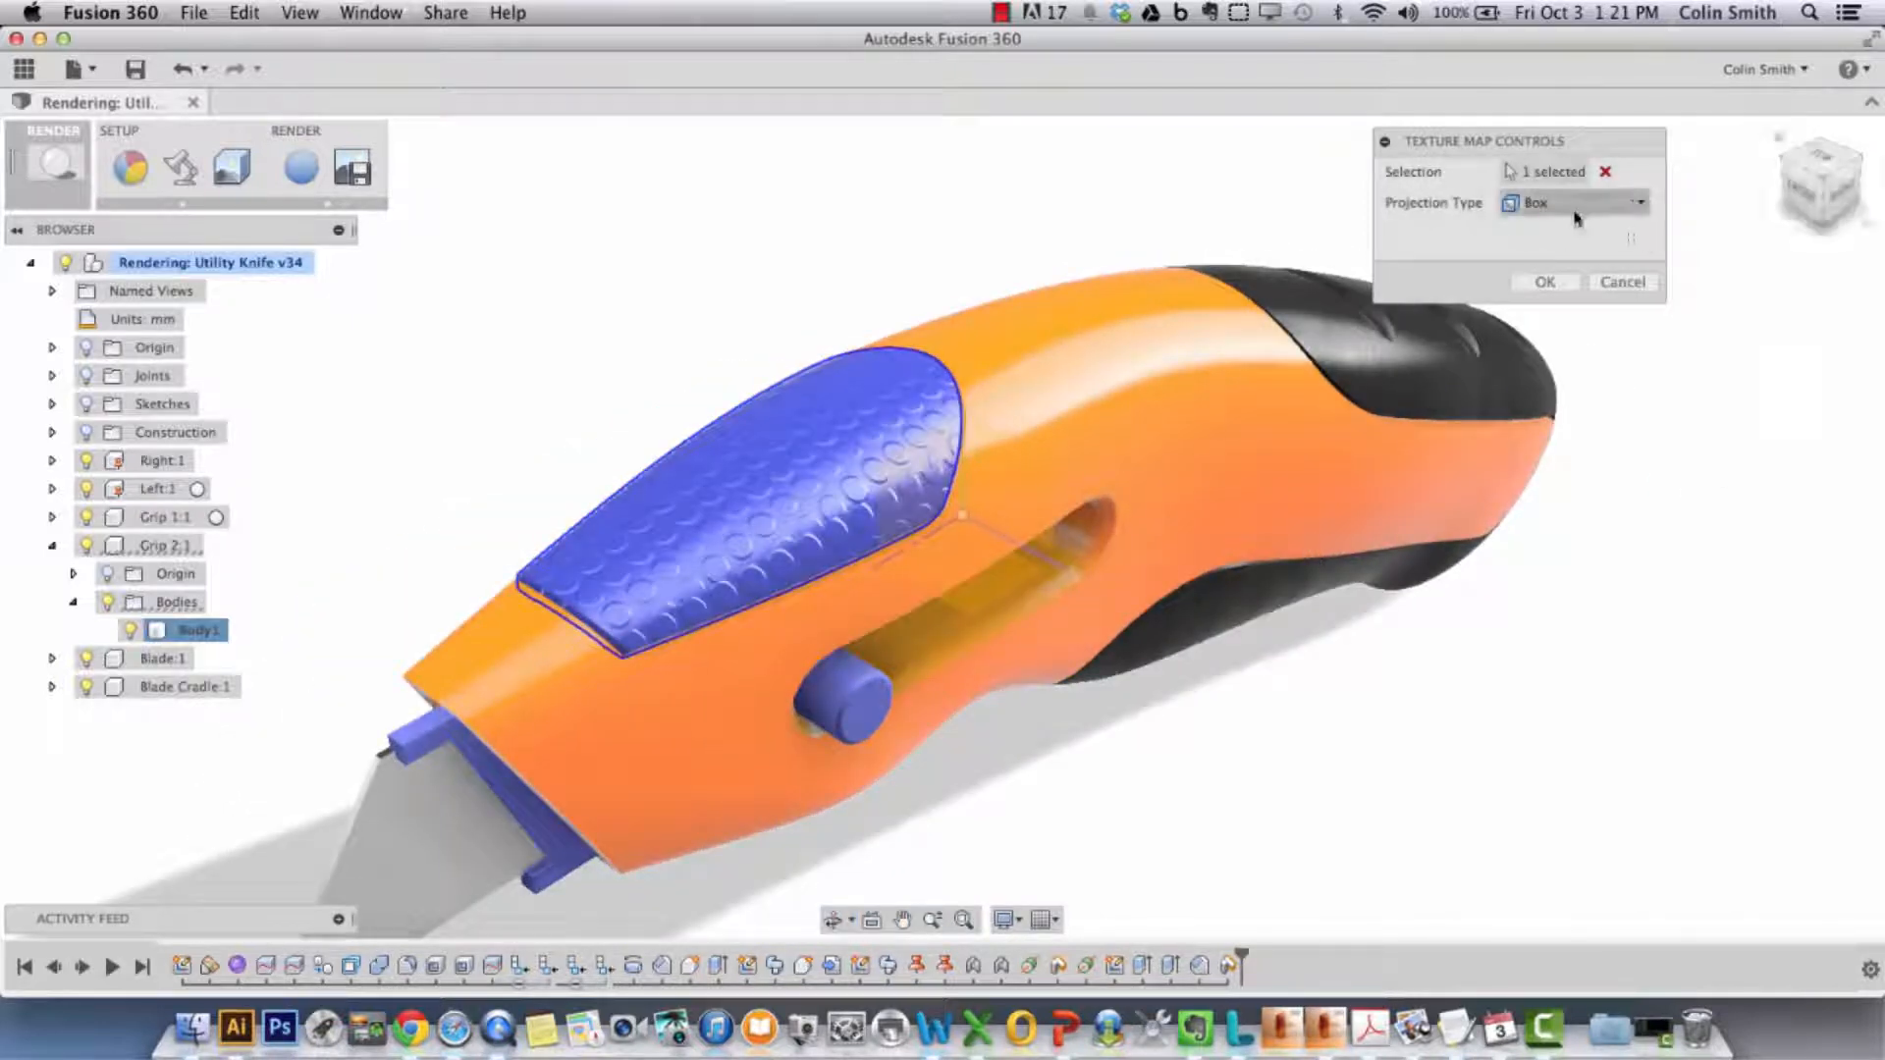
pyautogui.click(1545, 282)
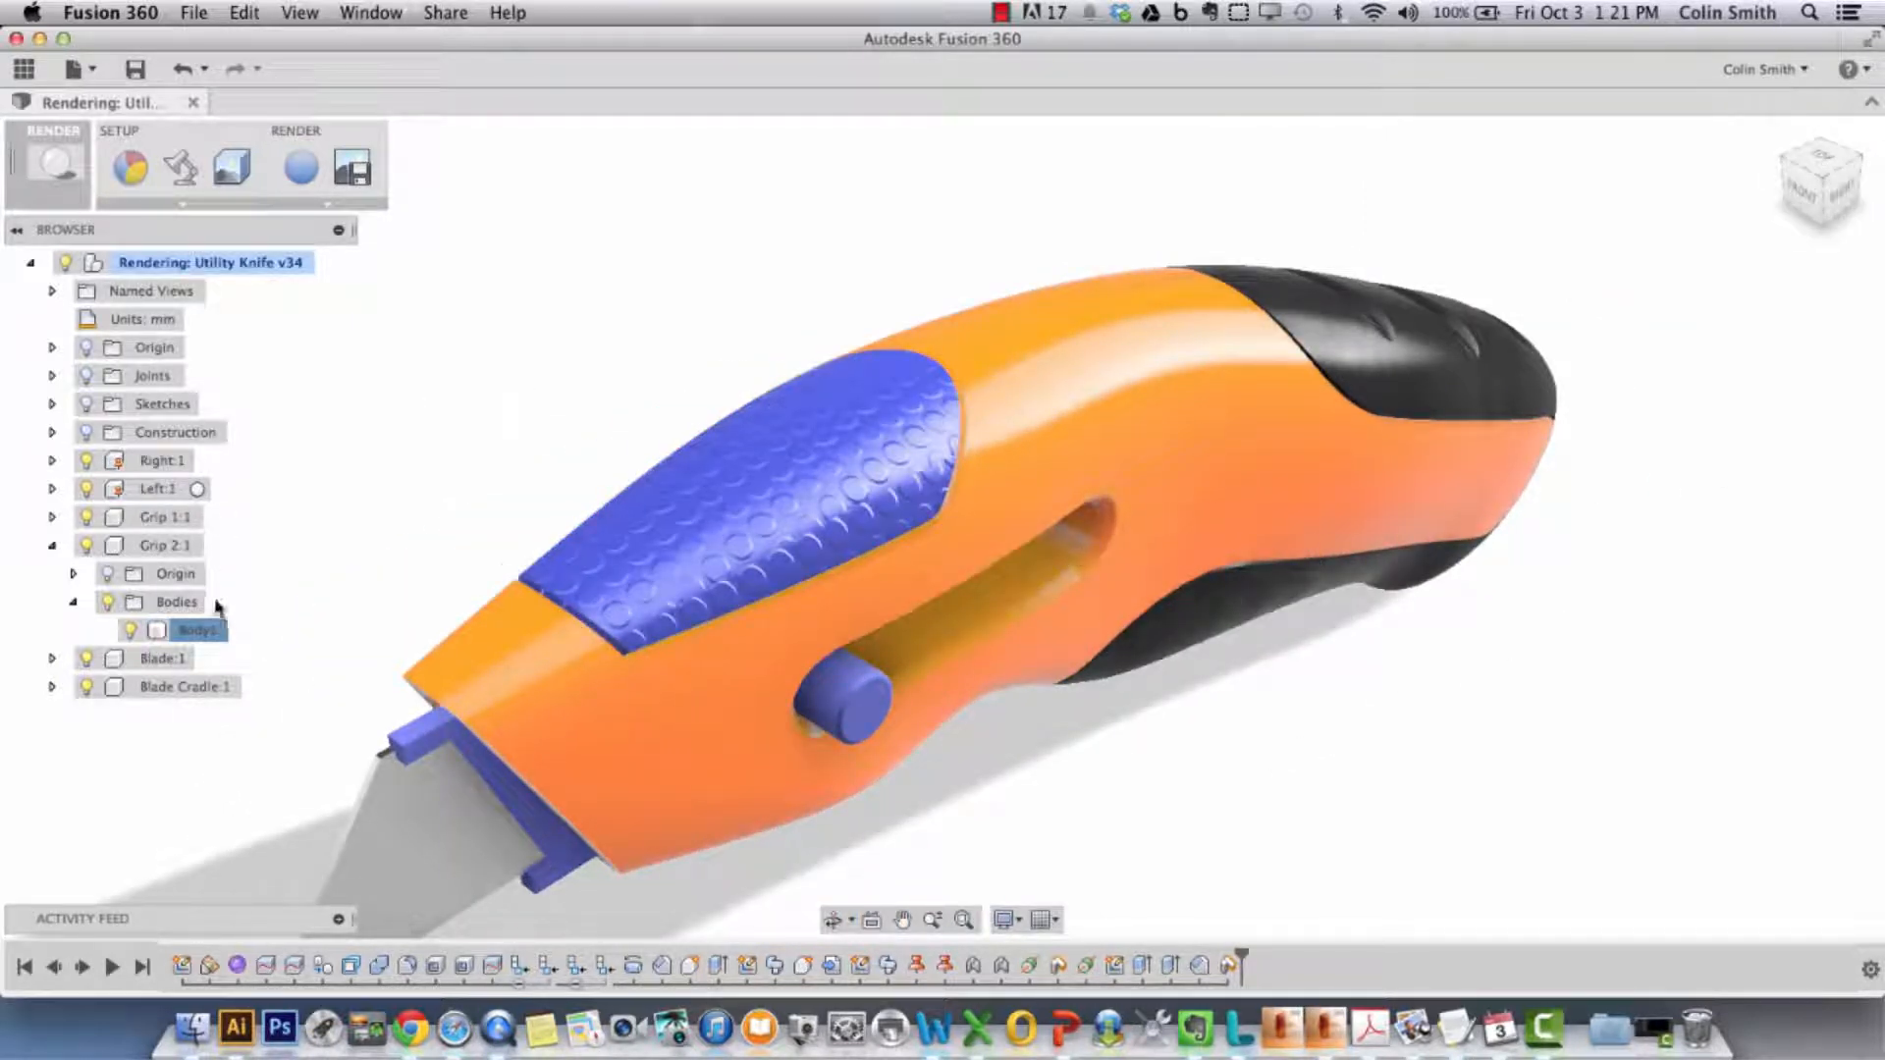
pyautogui.click(52, 544)
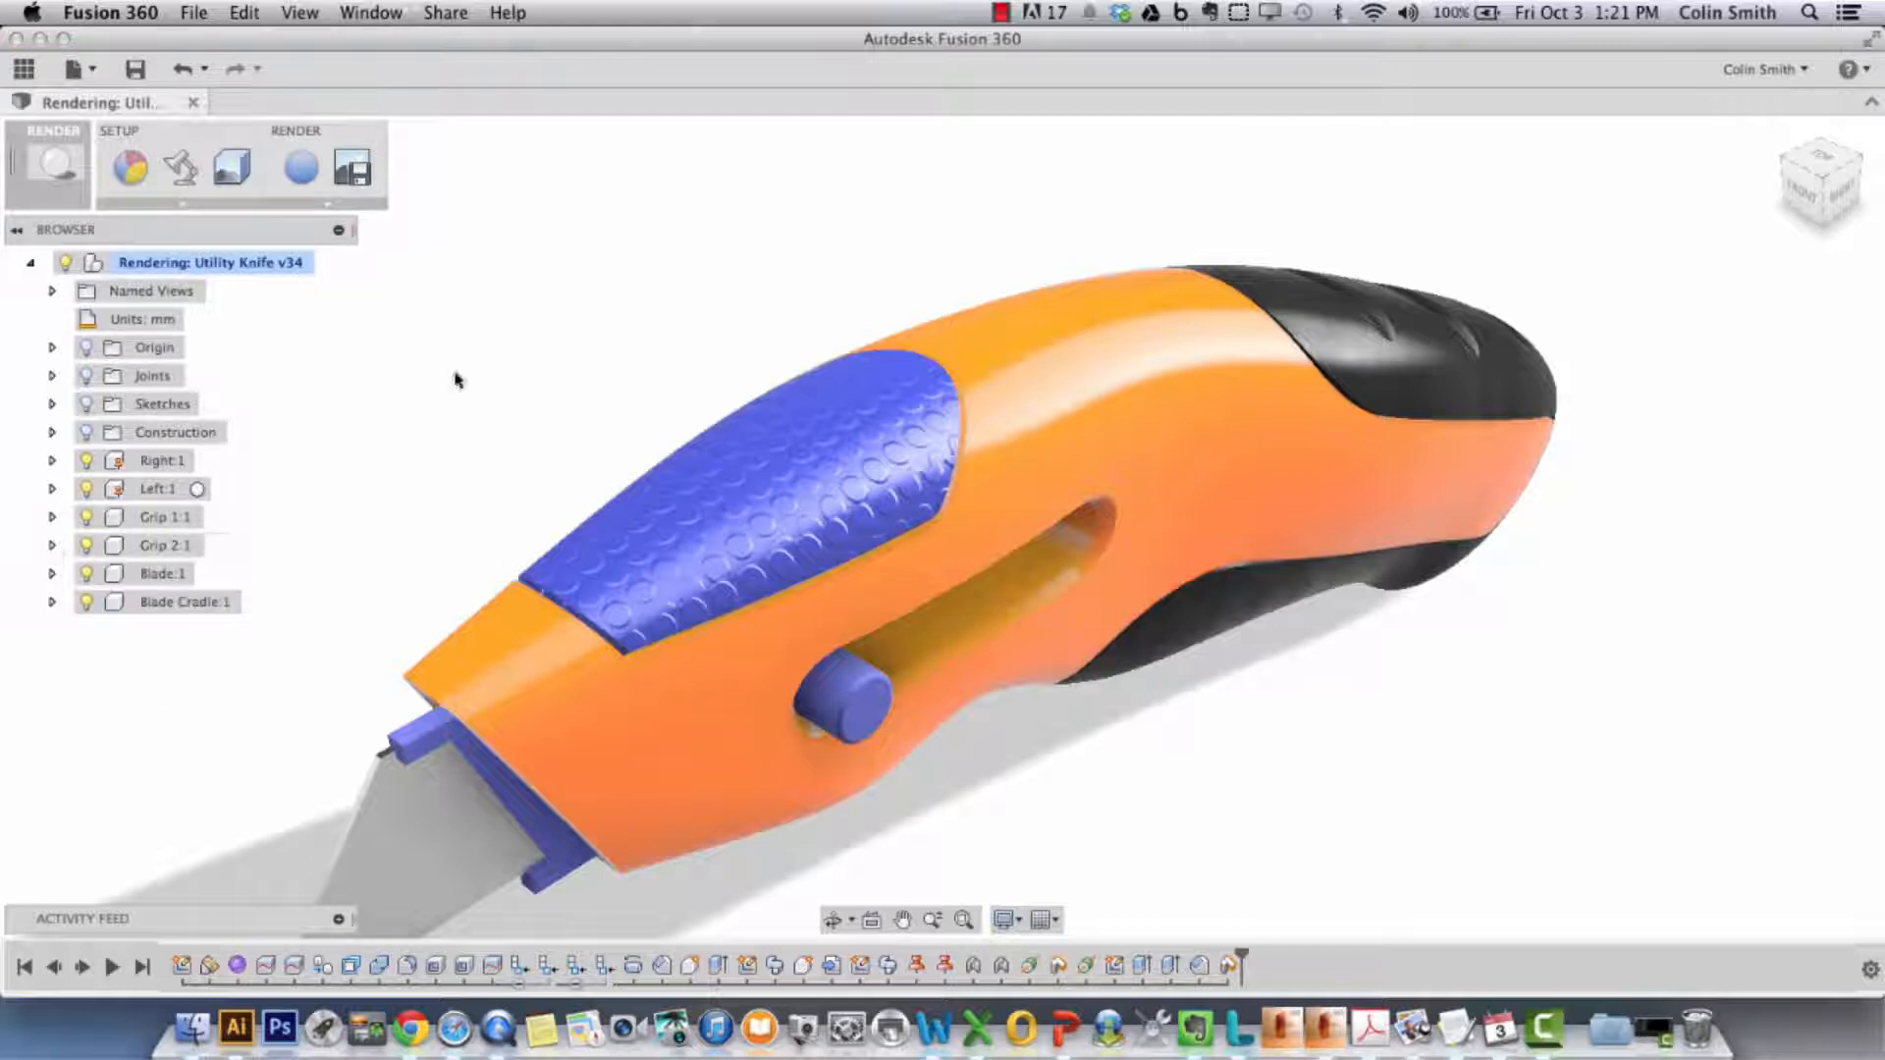
# - Adjust the texture scale of the Textured - Polka - Blue appearance and set it to 50
pyautogui.click(131, 169)
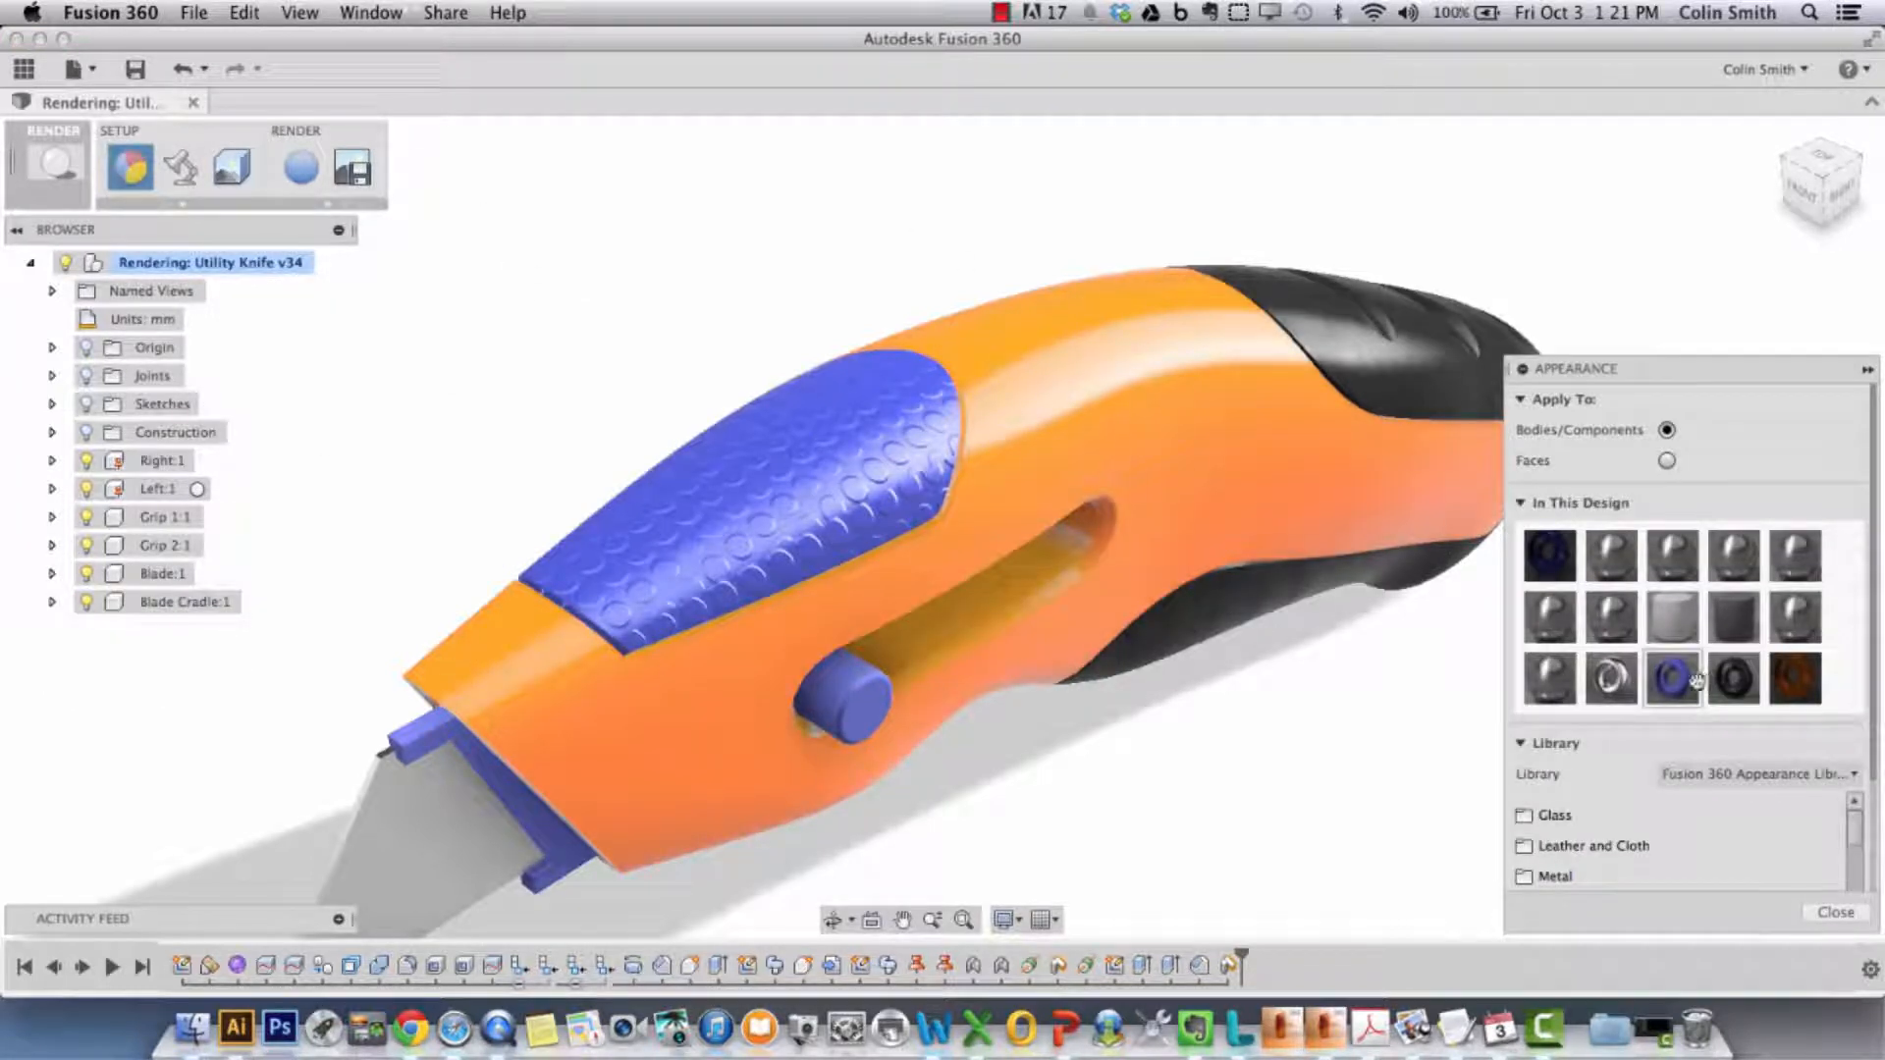
pyautogui.doubleClick(1549, 570)
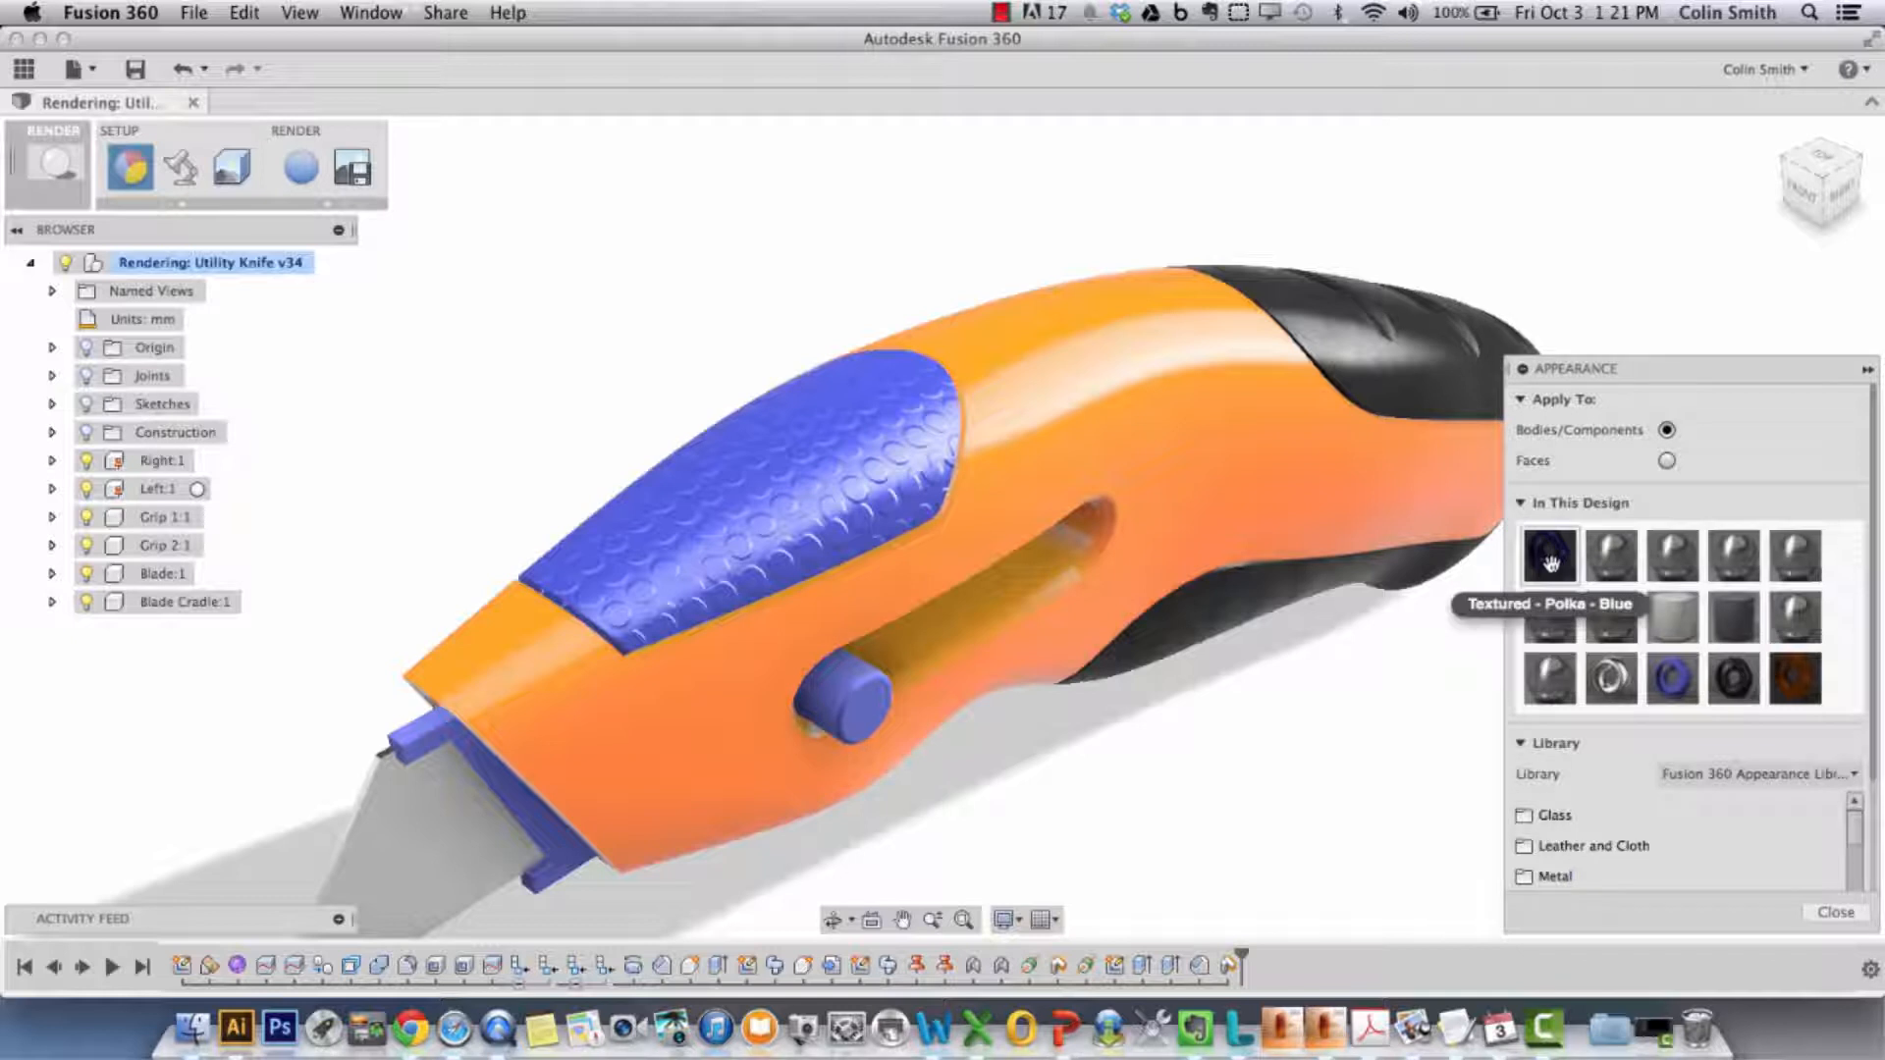
pyautogui.moveTo(1459, 651); pyautogui.dragTo(1452, 645)
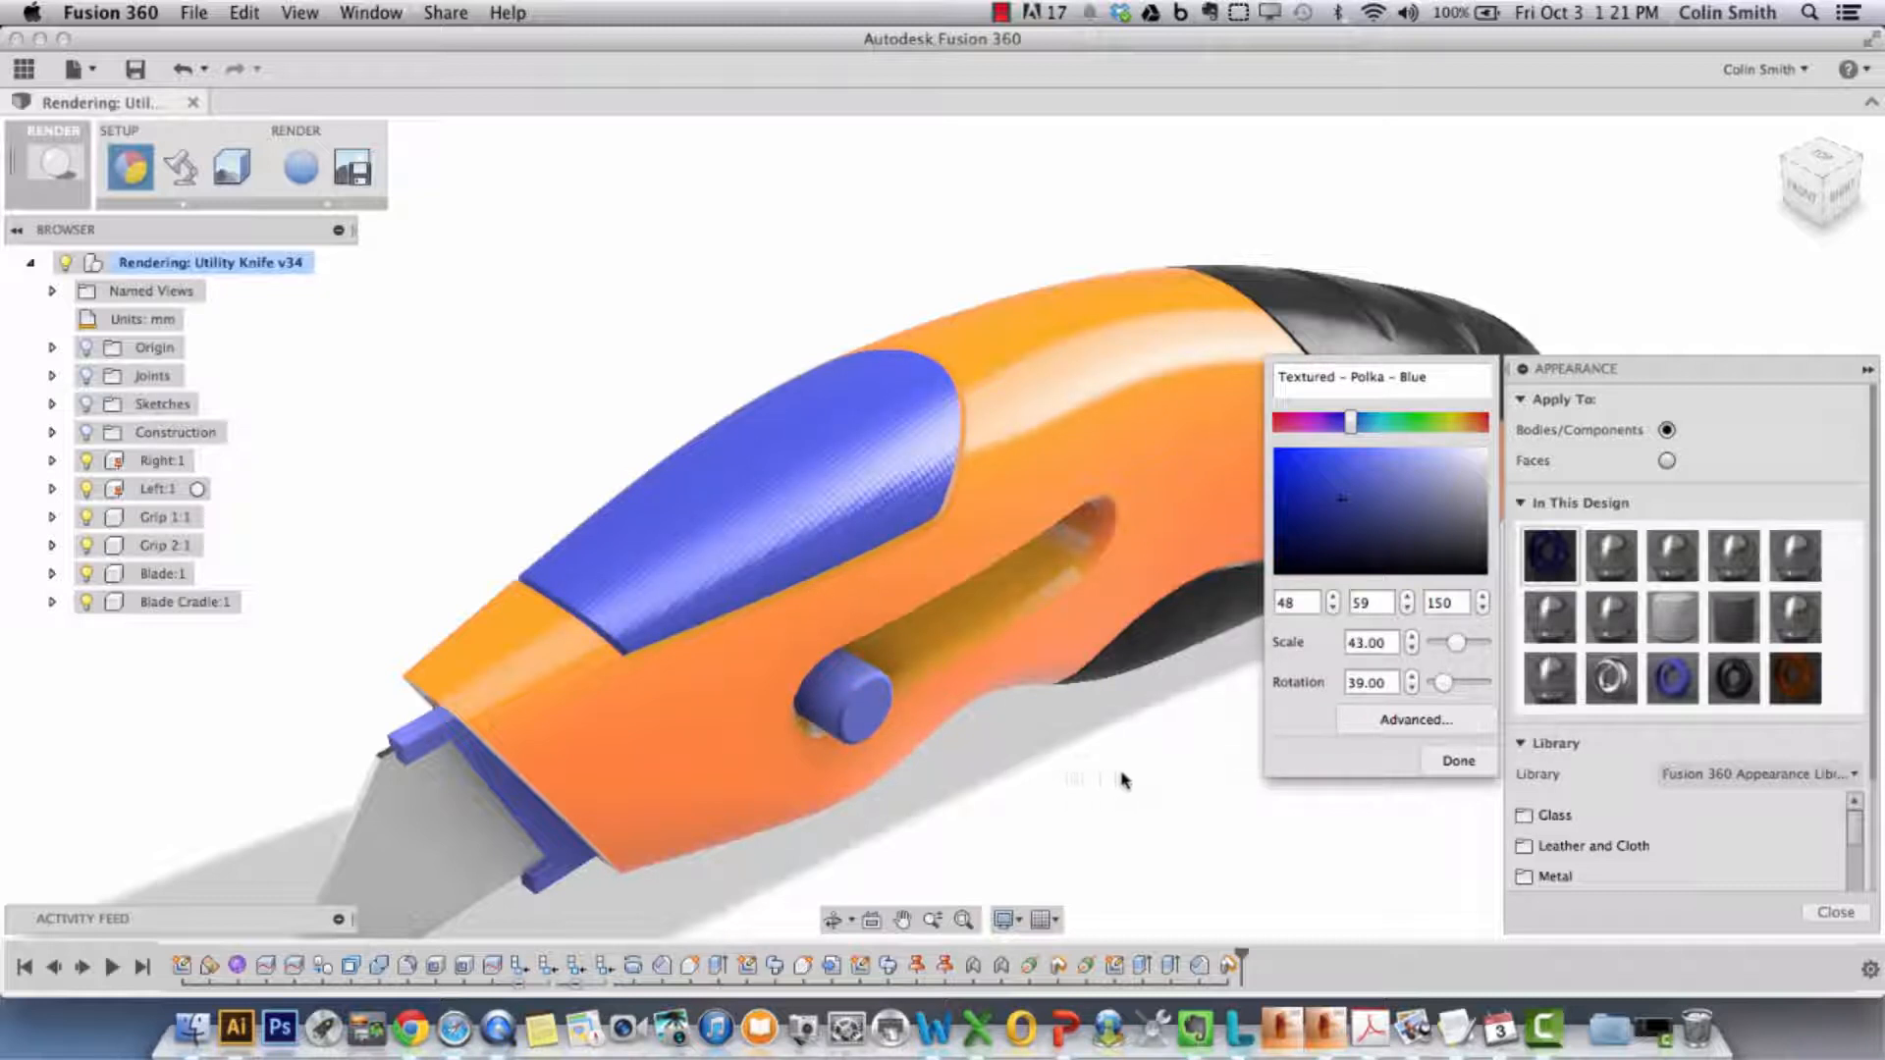
pyautogui.click(1114, 780)
pyautogui.keyDown('shift'); pyautogui.moveTo(1323, 772); pyautogui.dragTo(1322, 762, button='middle'); pyautogui.keyUp('shift')
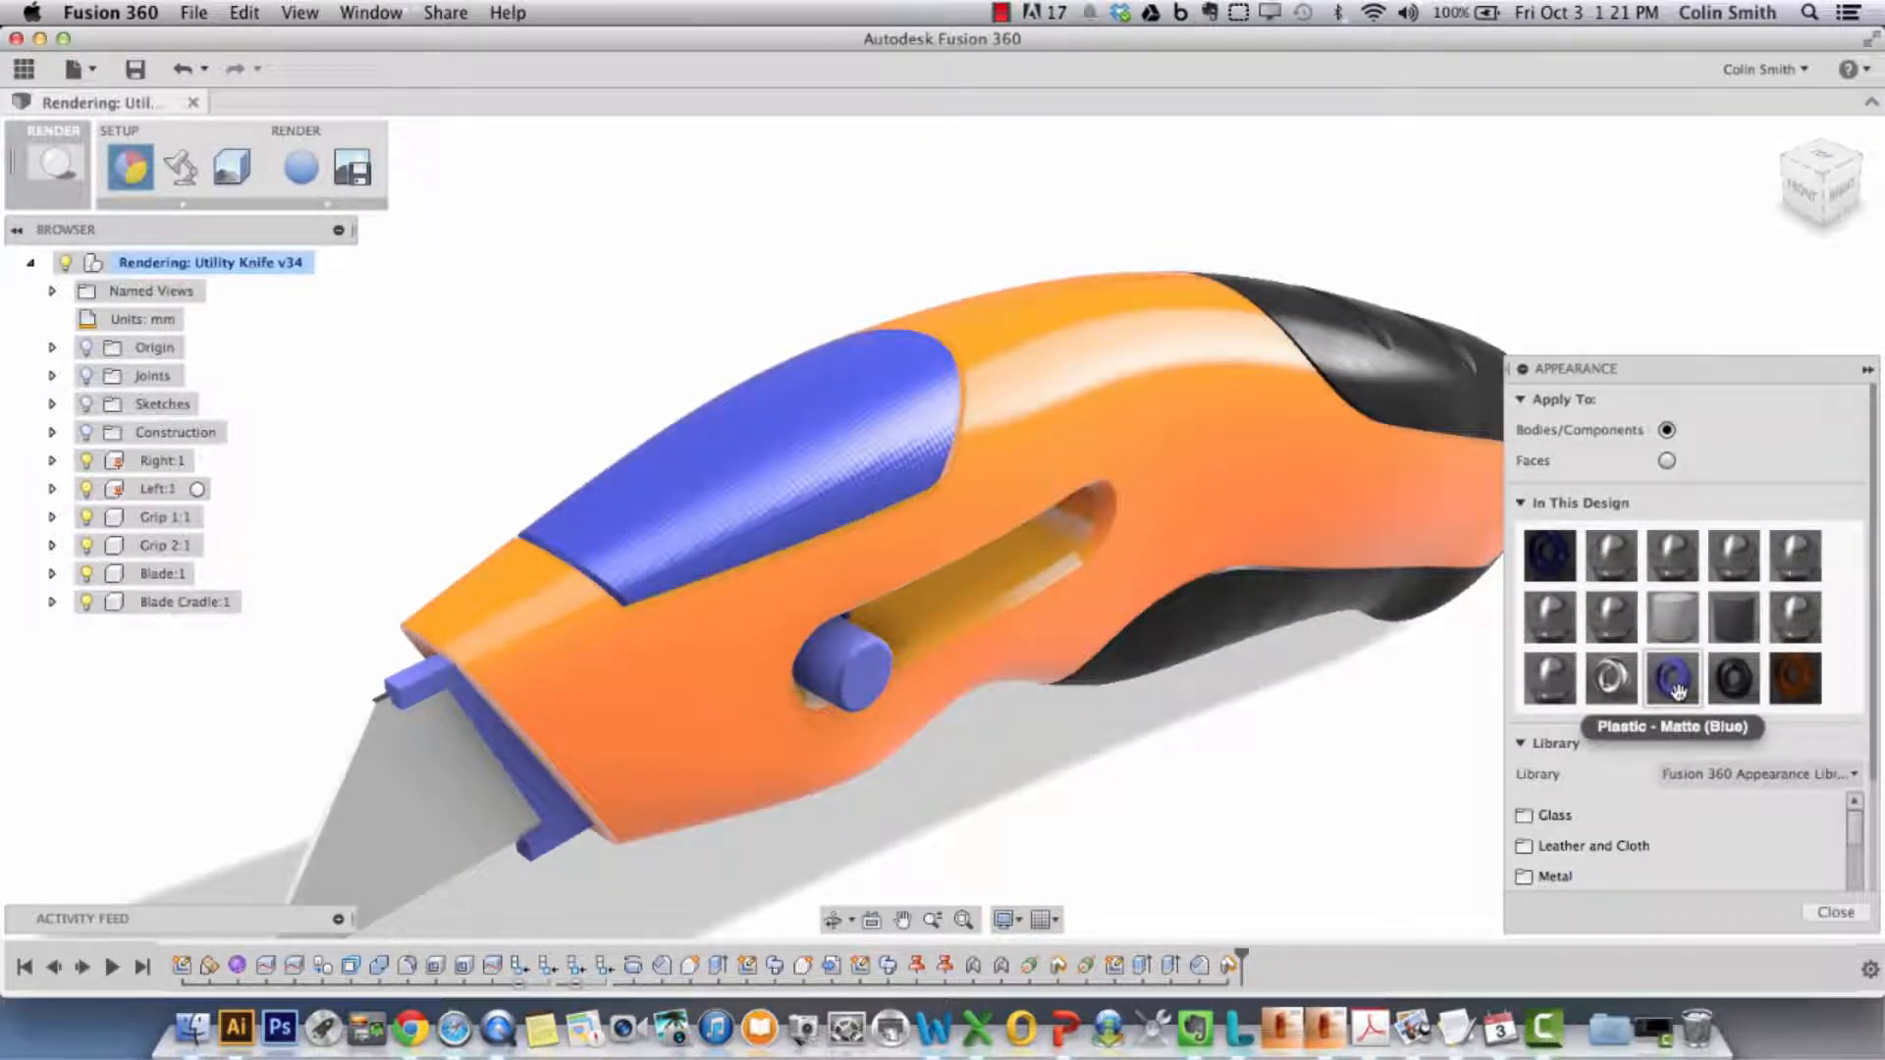
pyautogui.doubleClick(1548, 557)
pyautogui.doubleClick(1369, 642)
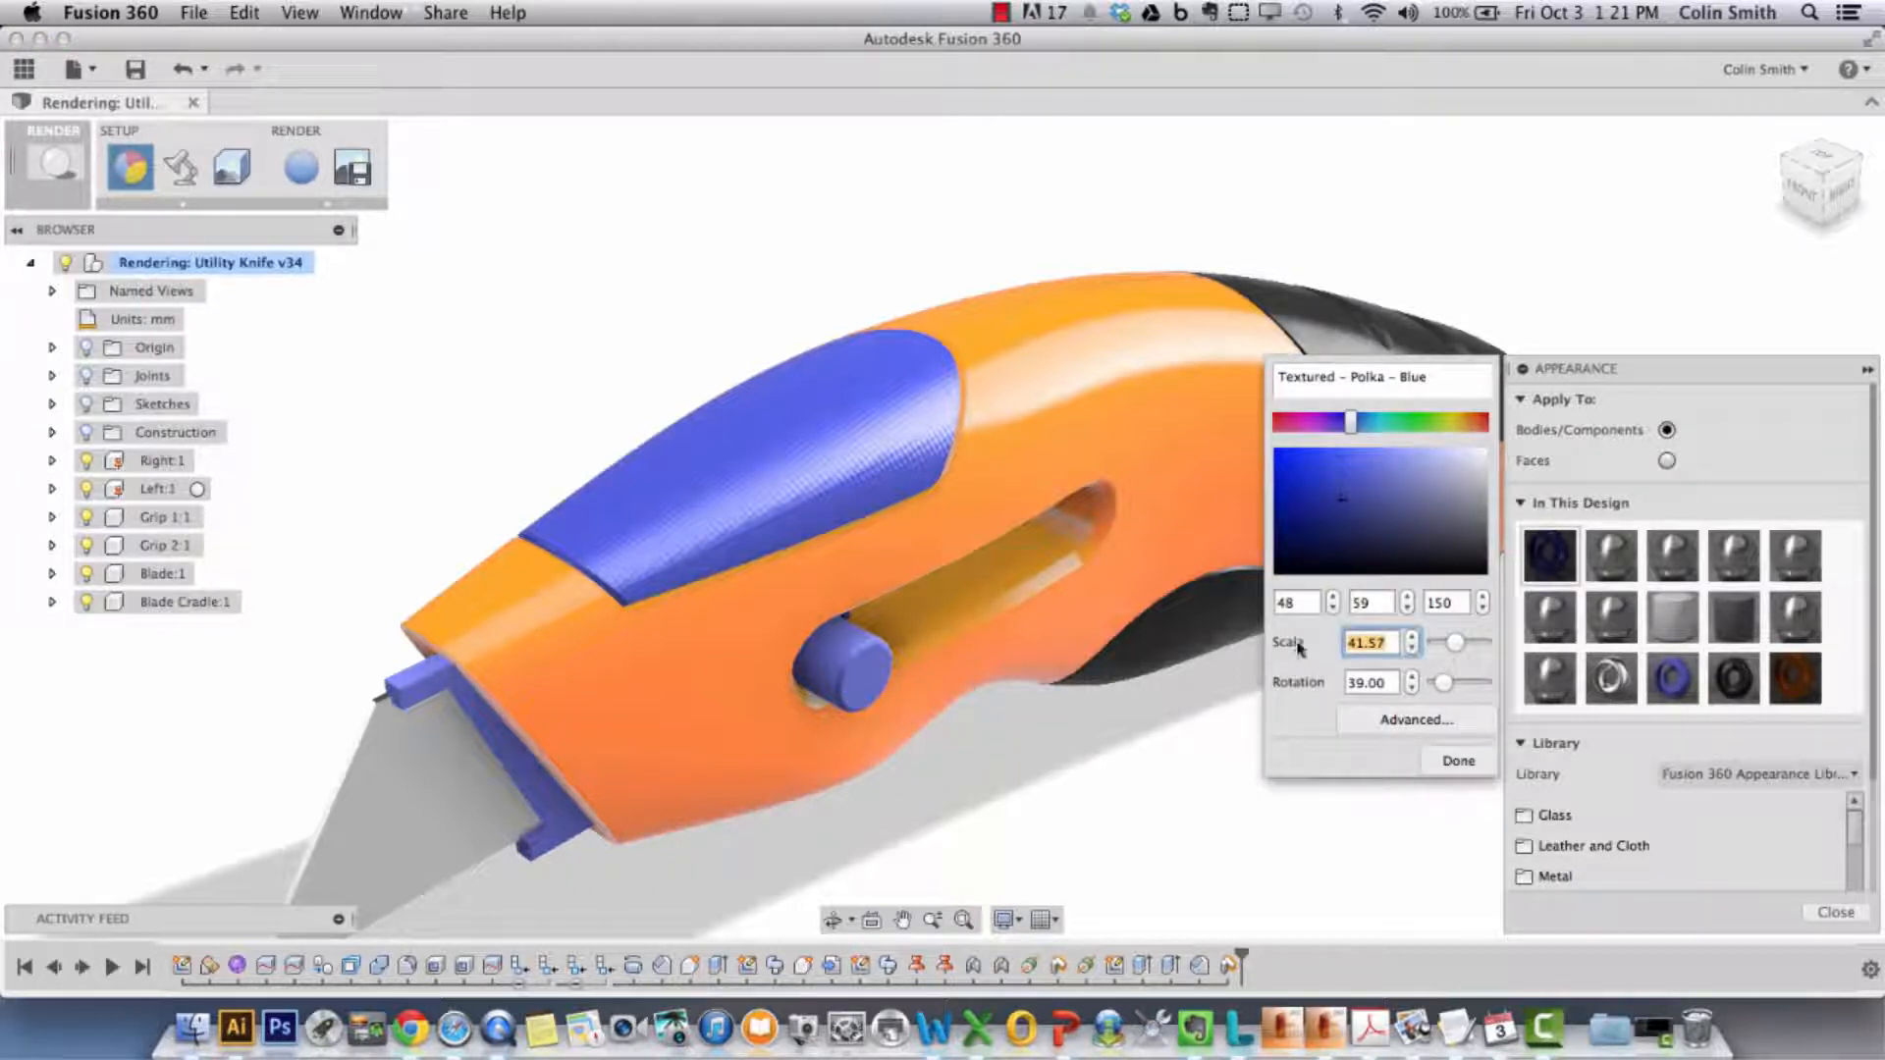
pyautogui.write('50')
pyautogui.press('Return')
pyautogui.click(1412, 649)
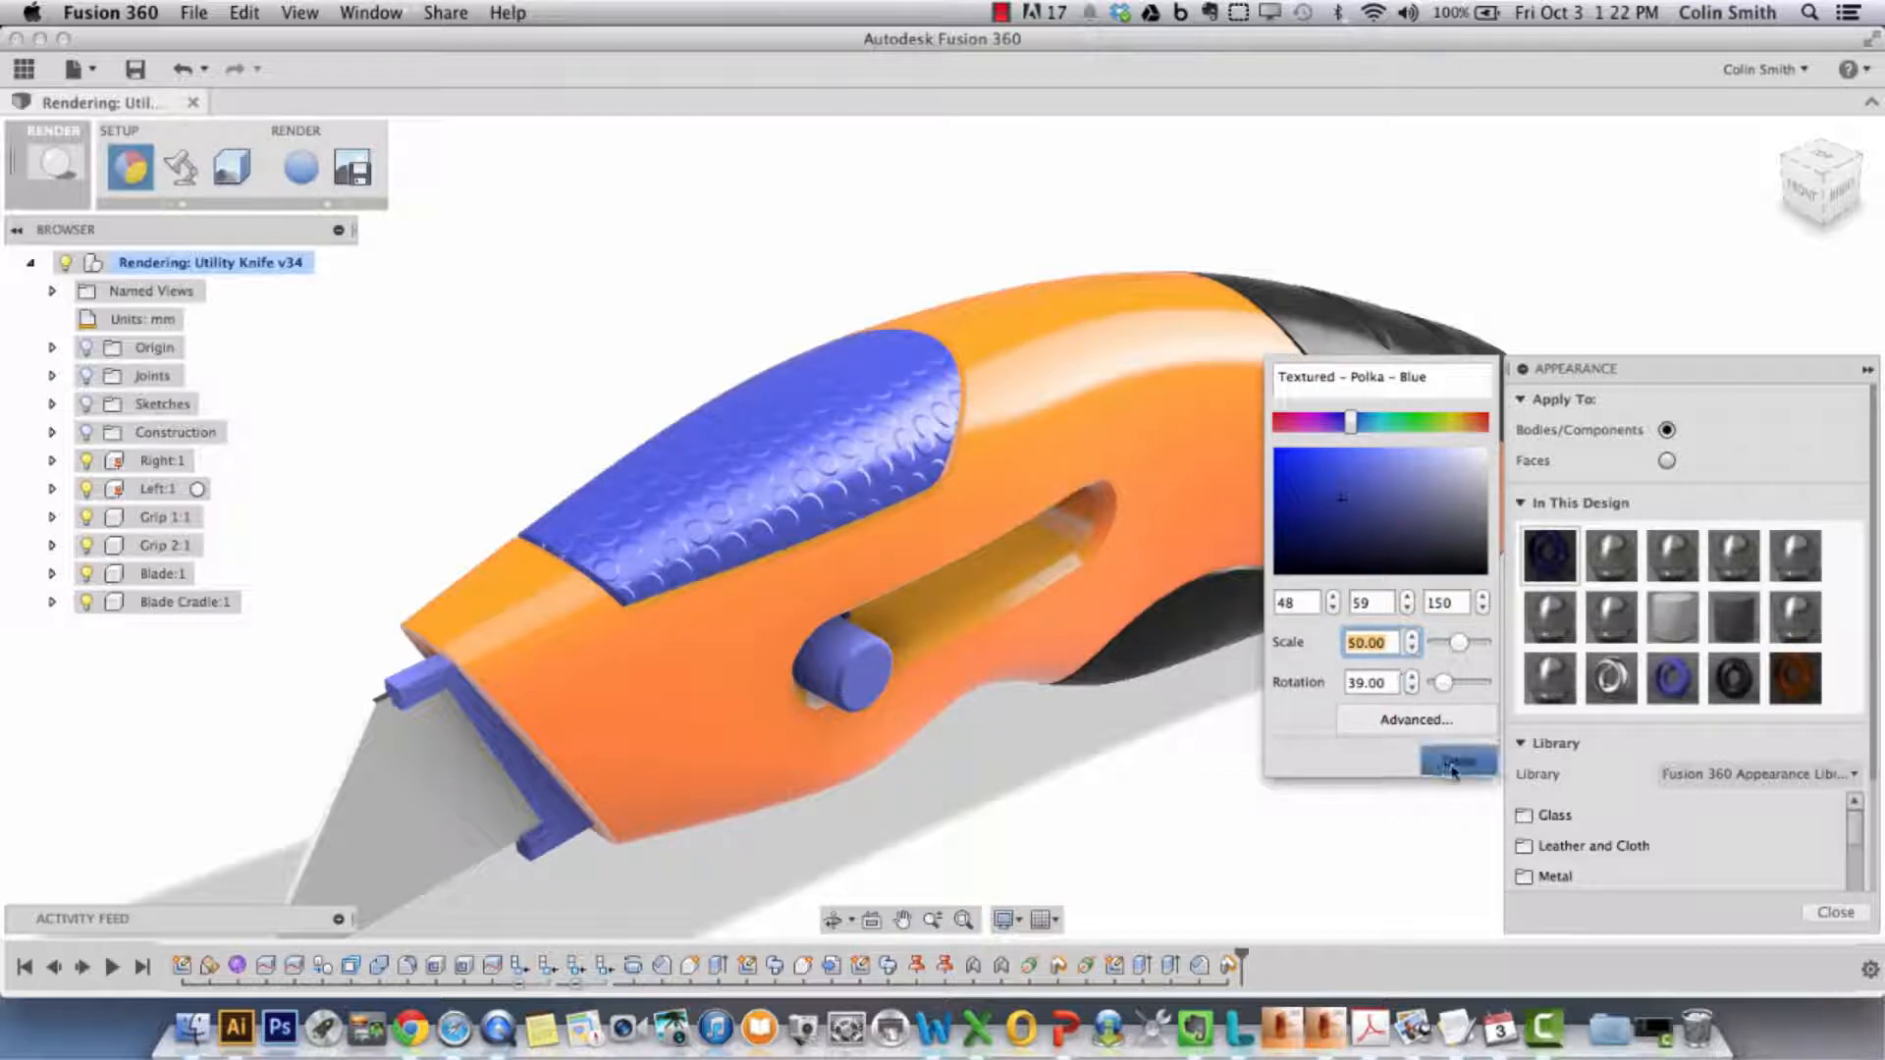
# - Examine the advanced properties of Textured - Polka - Blue, including the texture settings of its relief pattern image
pyautogui.click(1425, 723)
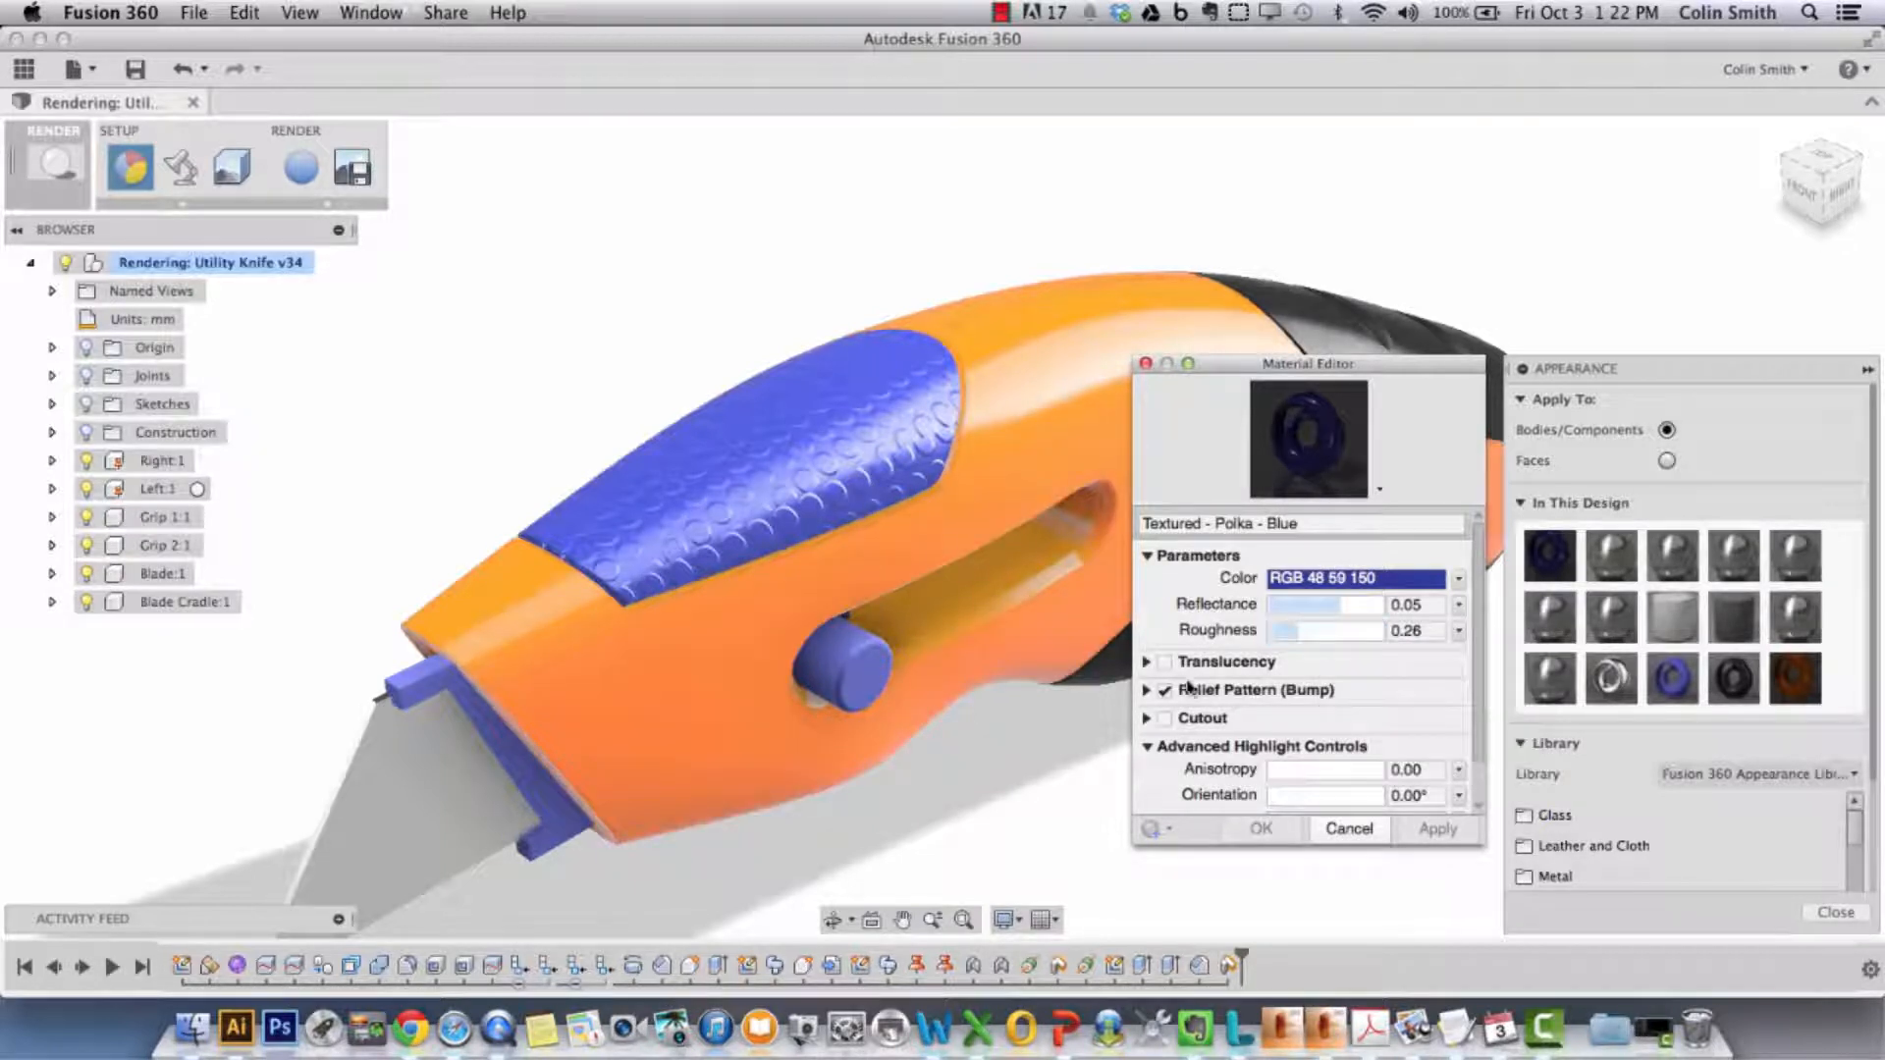
pyautogui.click(1147, 691)
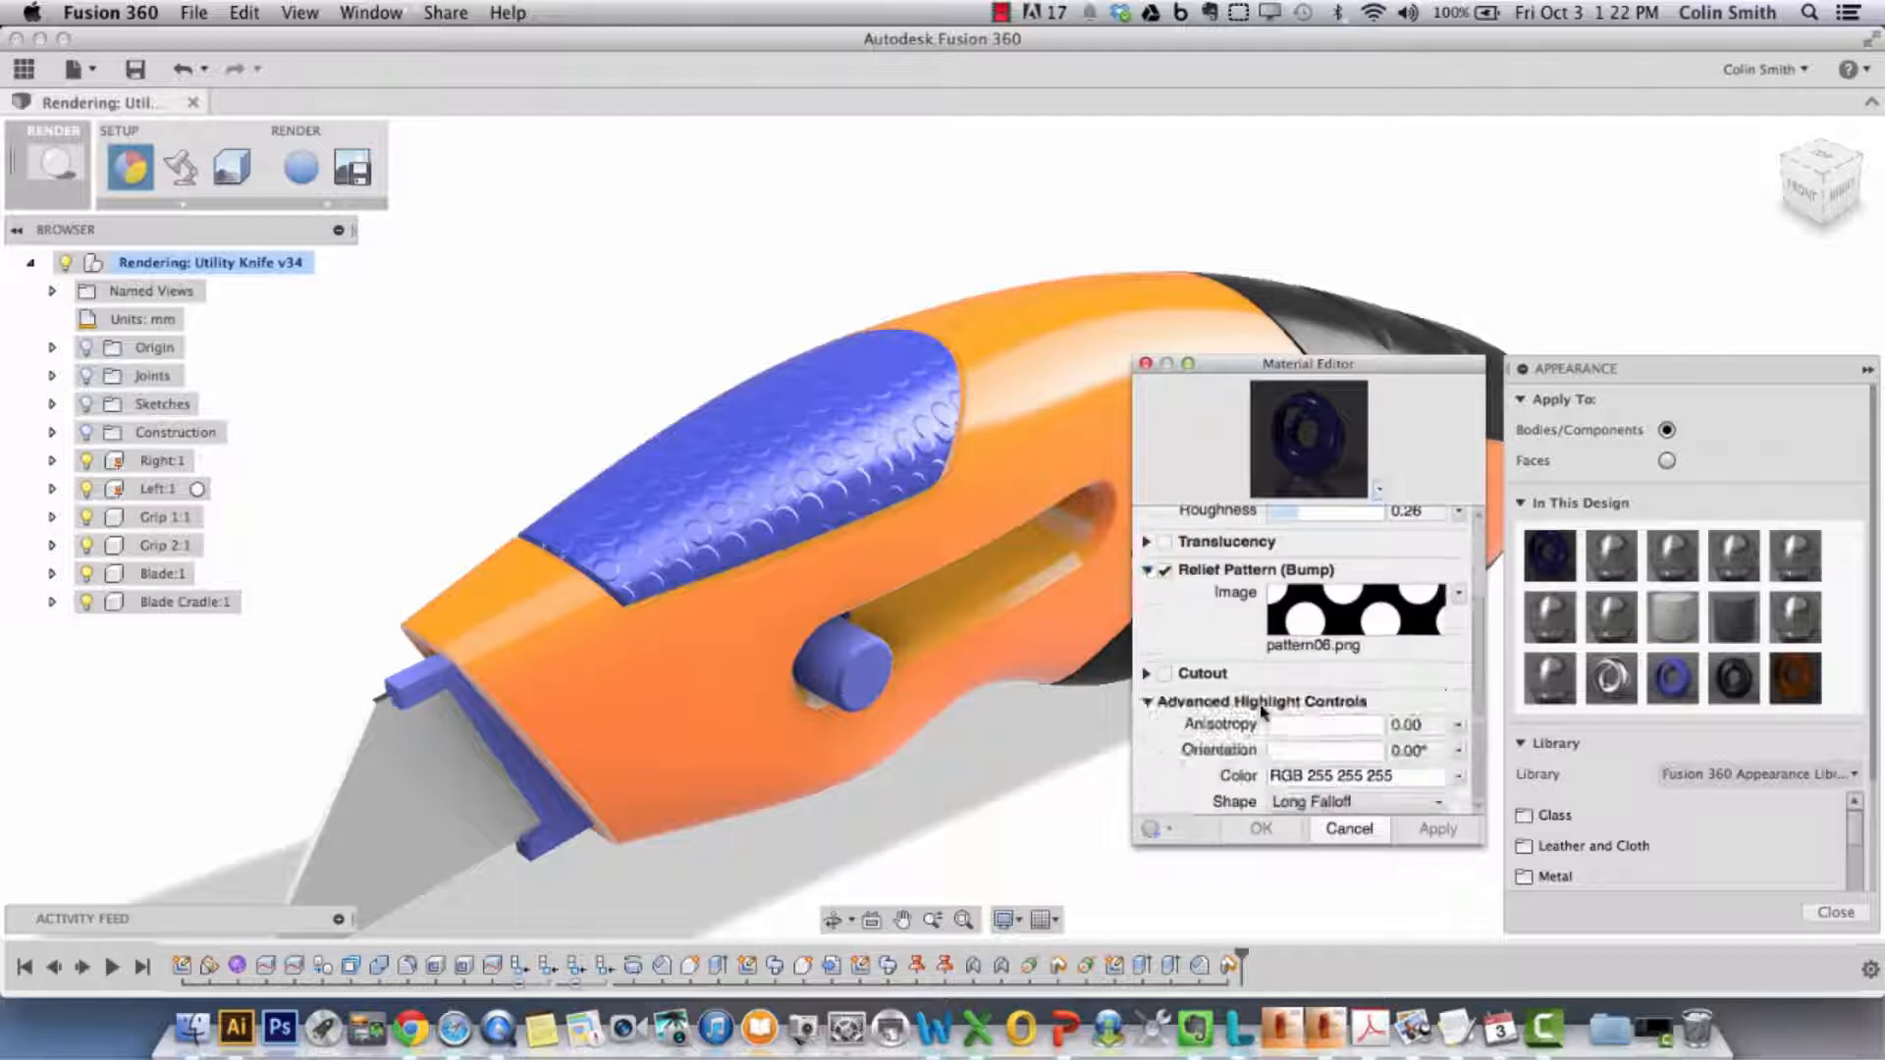
pyautogui.scroll(-3, 1208, 727)
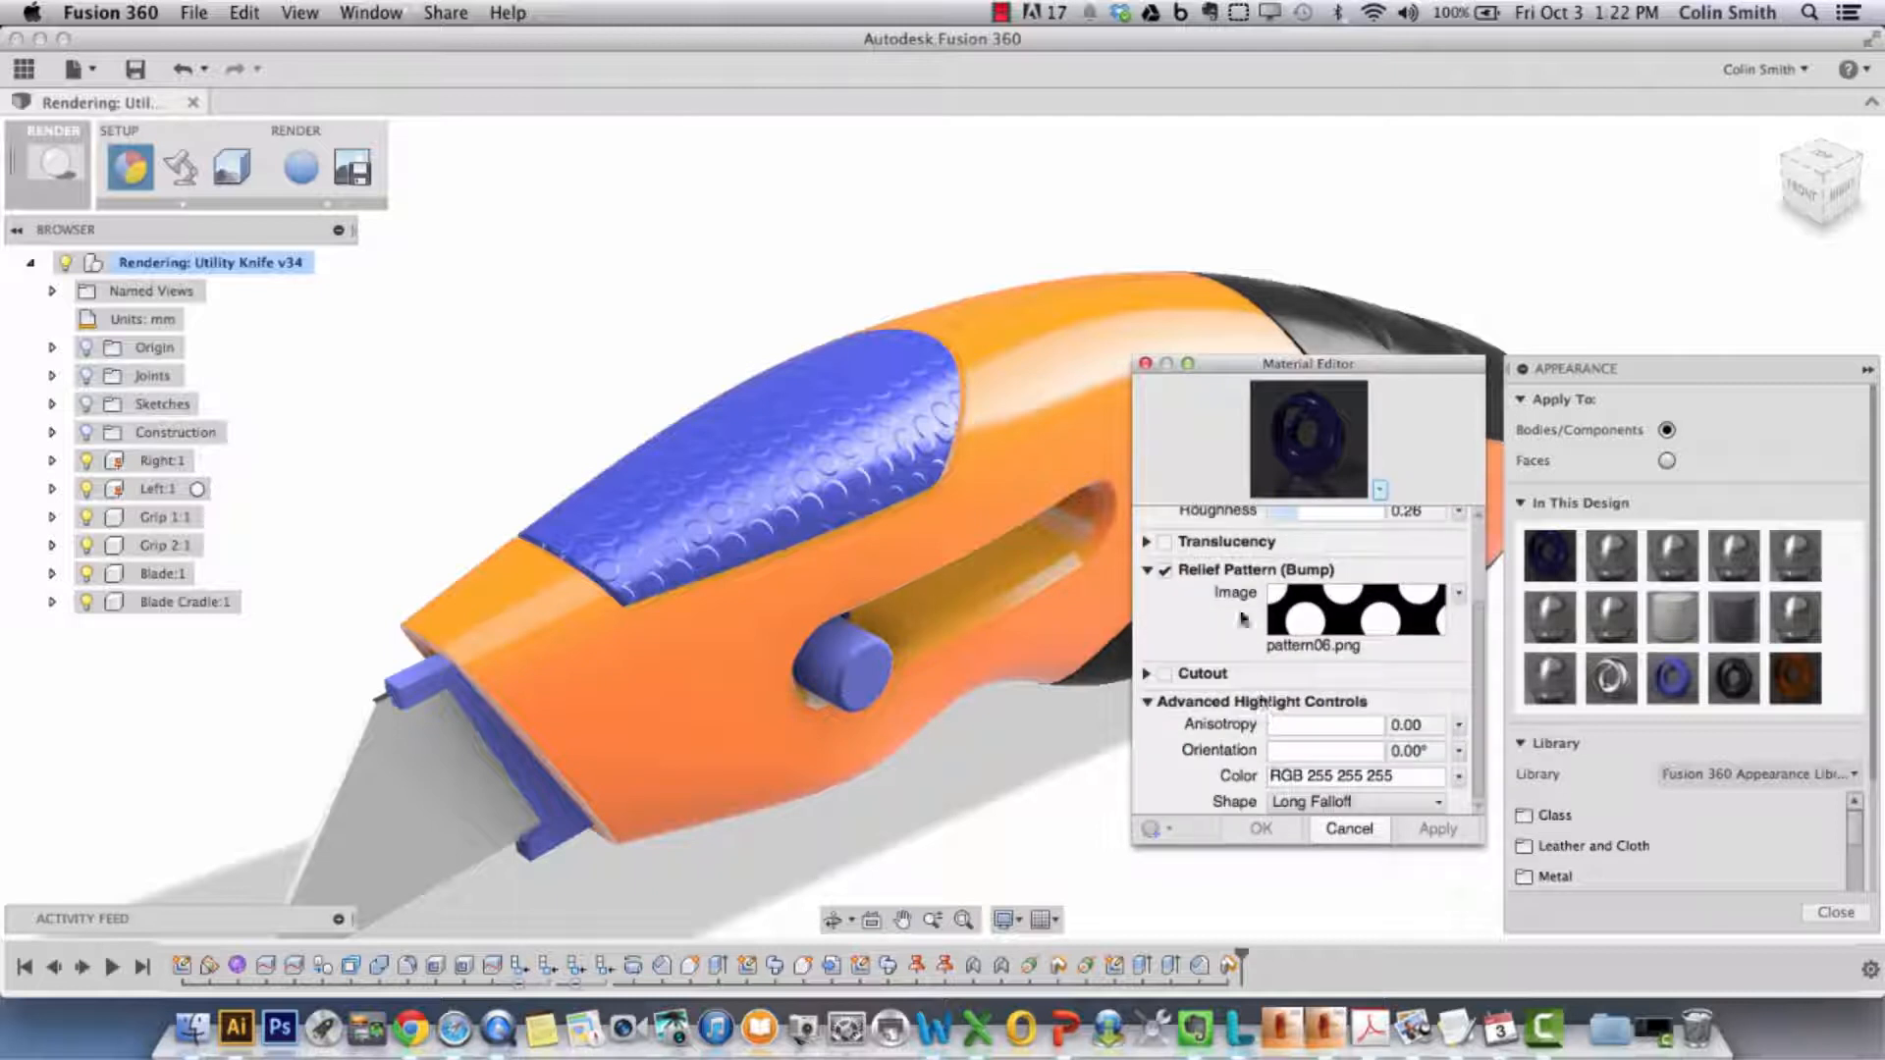
pyautogui.click(1384, 614)
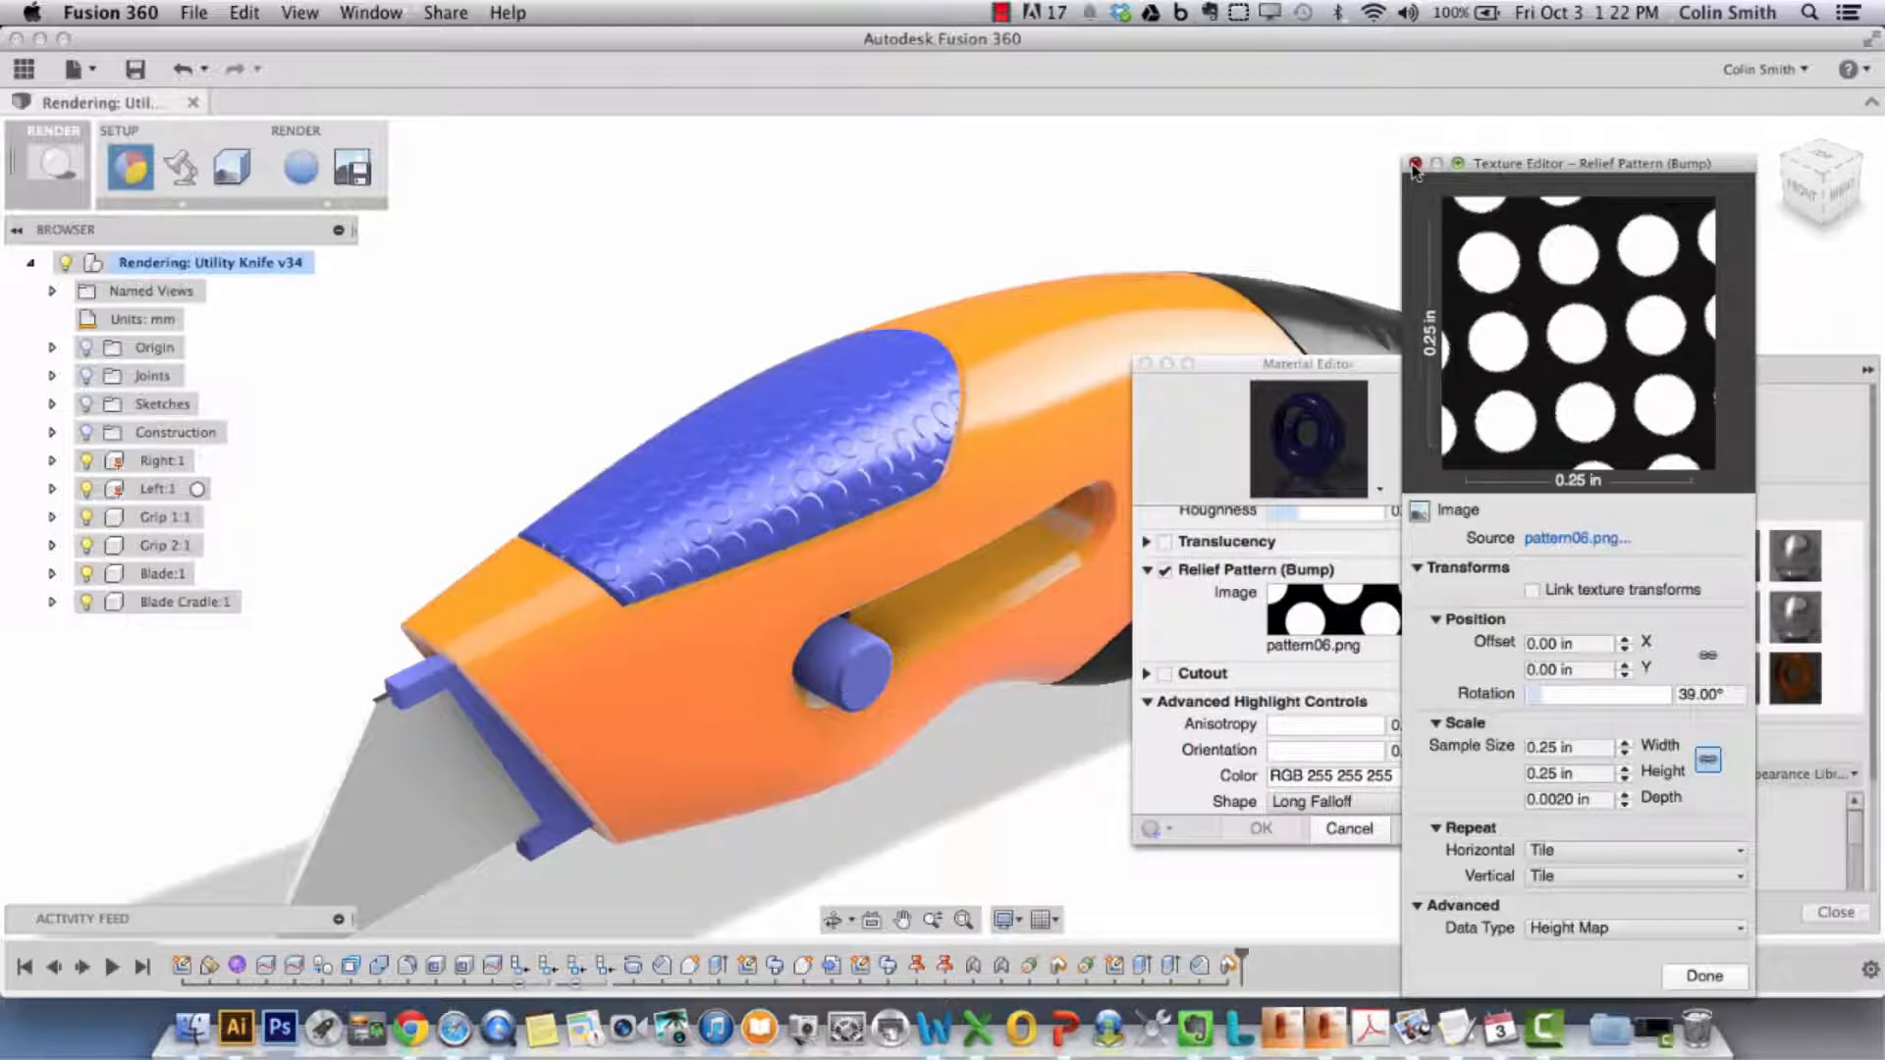
pyautogui.click(1415, 165)
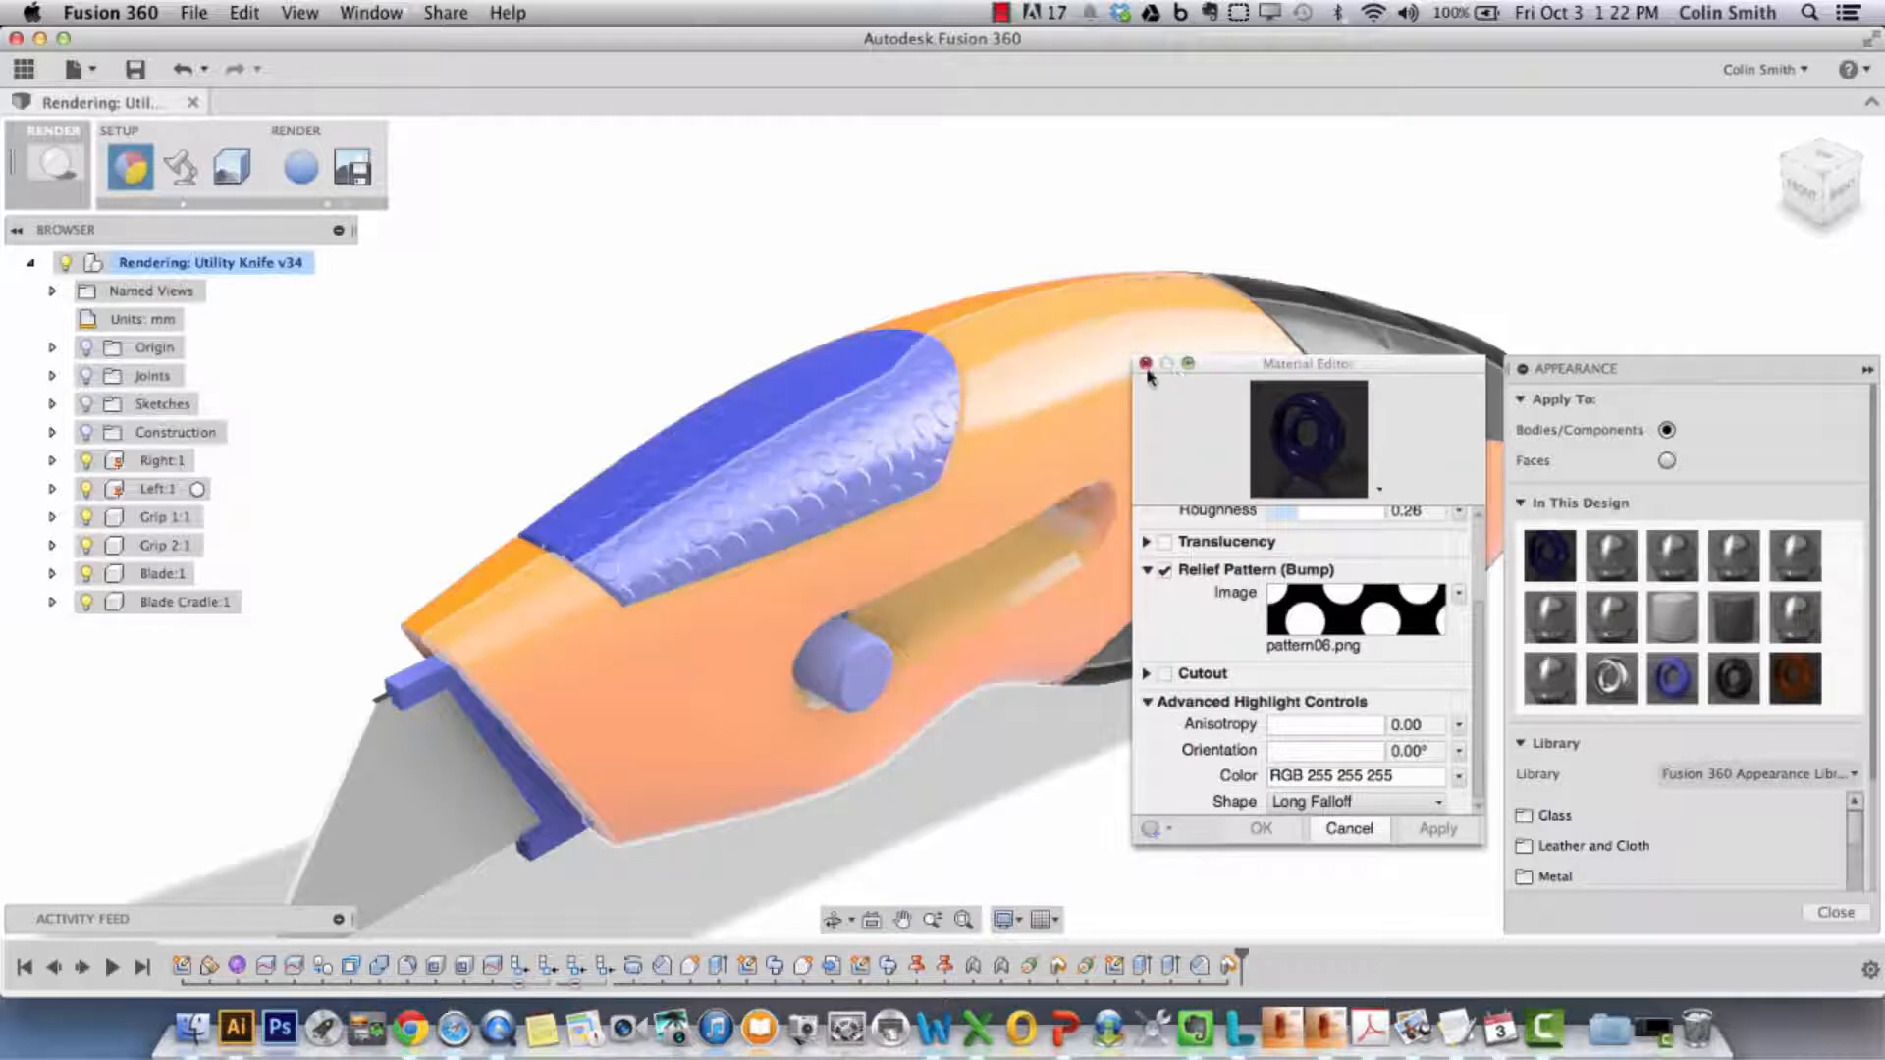
pyautogui.click(1146, 364)
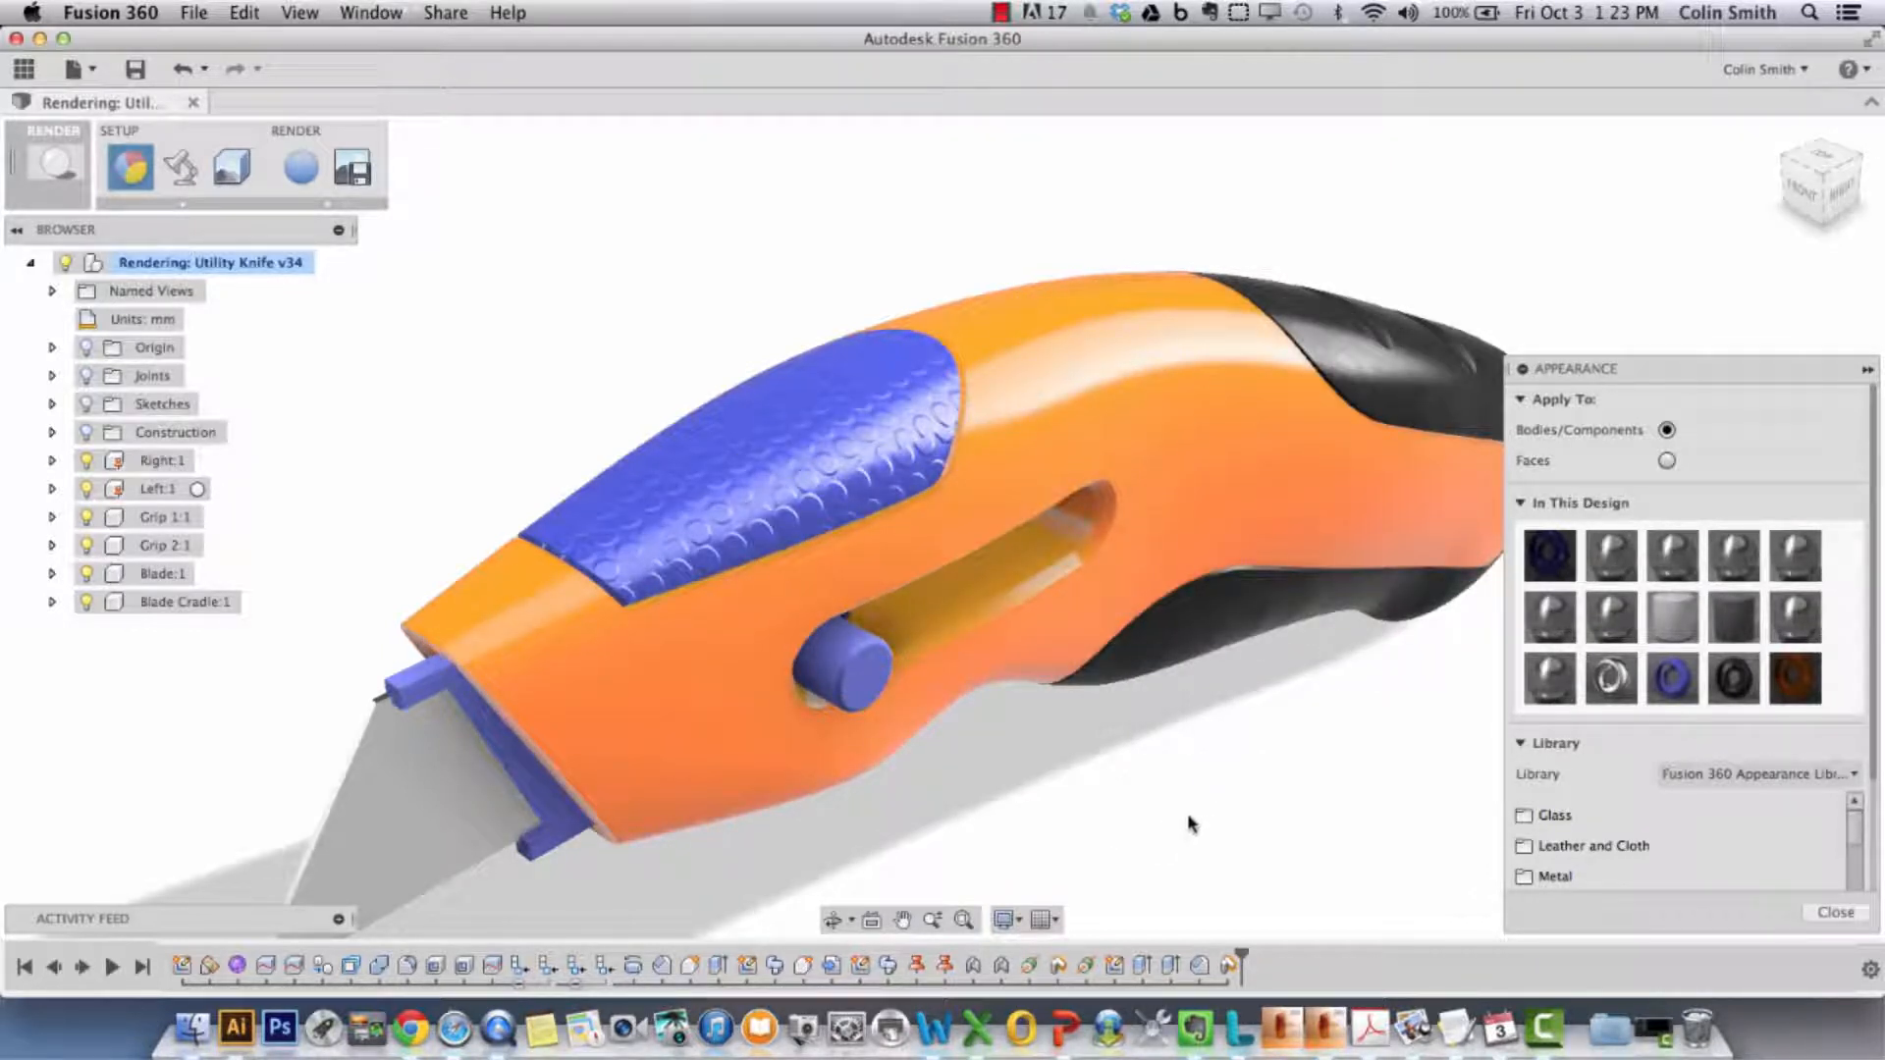
# - Examine the advanced material properties of the Rubber - Hard appearance and inspect the black rear grip up close
pyautogui.scroll(-3, 1143, 823)
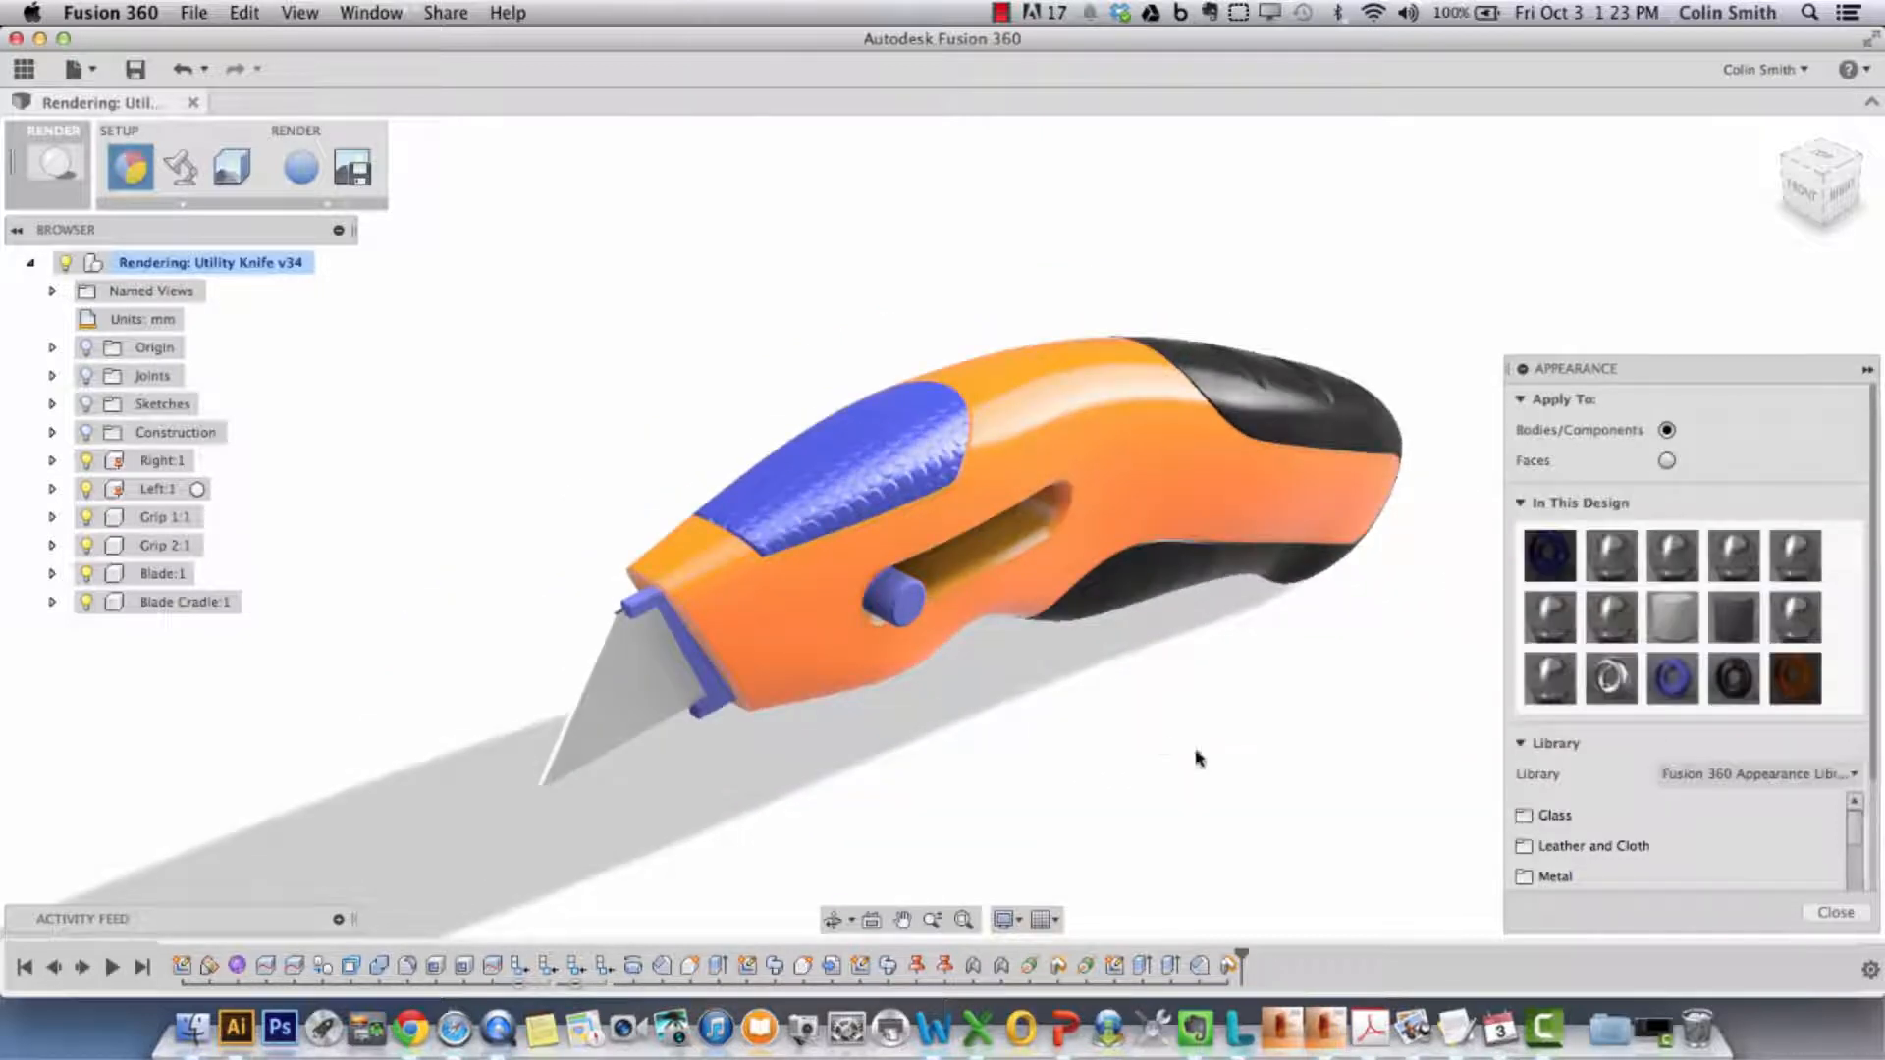
pyautogui.keyDown('shift'); pyautogui.moveTo(1197, 758); pyautogui.dragTo(1205, 754, button='middle'); pyautogui.keyUp('shift')
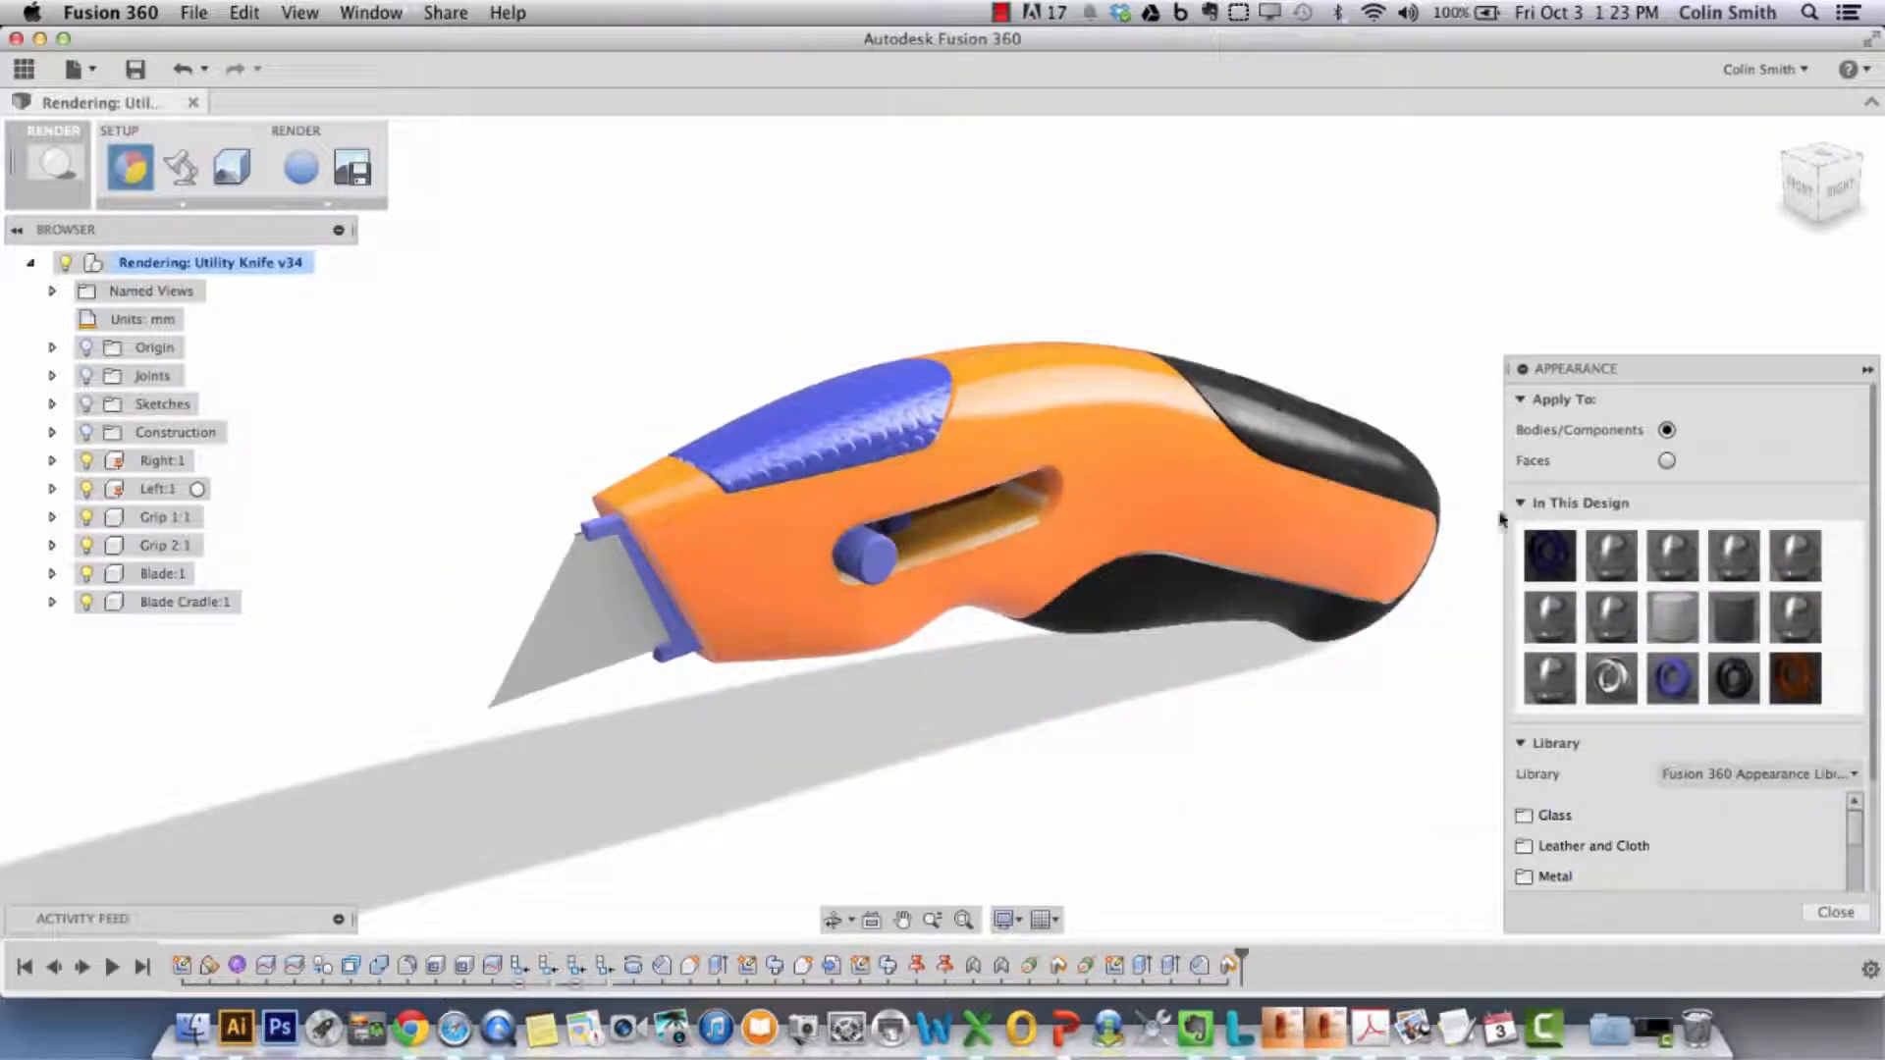
pyautogui.doubleClick(1730, 679)
pyautogui.click(1441, 717)
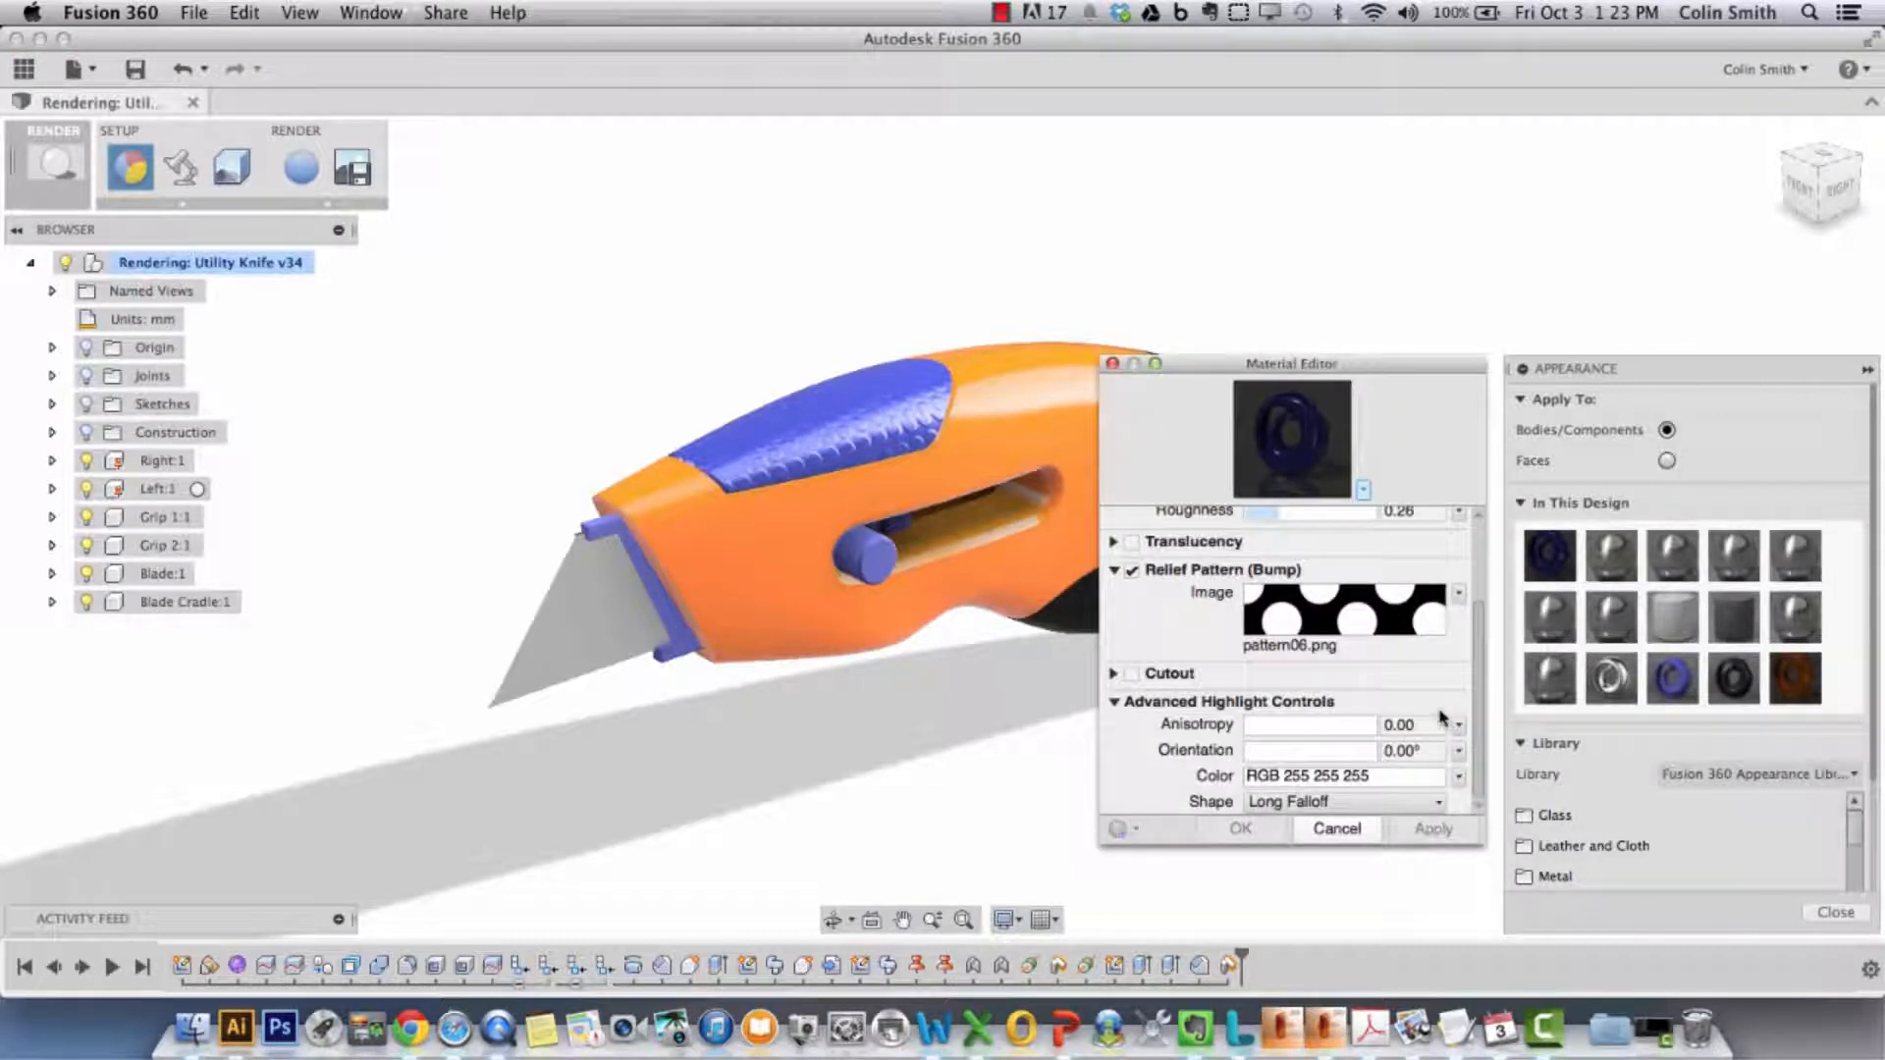
pyautogui.scroll(-2, 1430, 692)
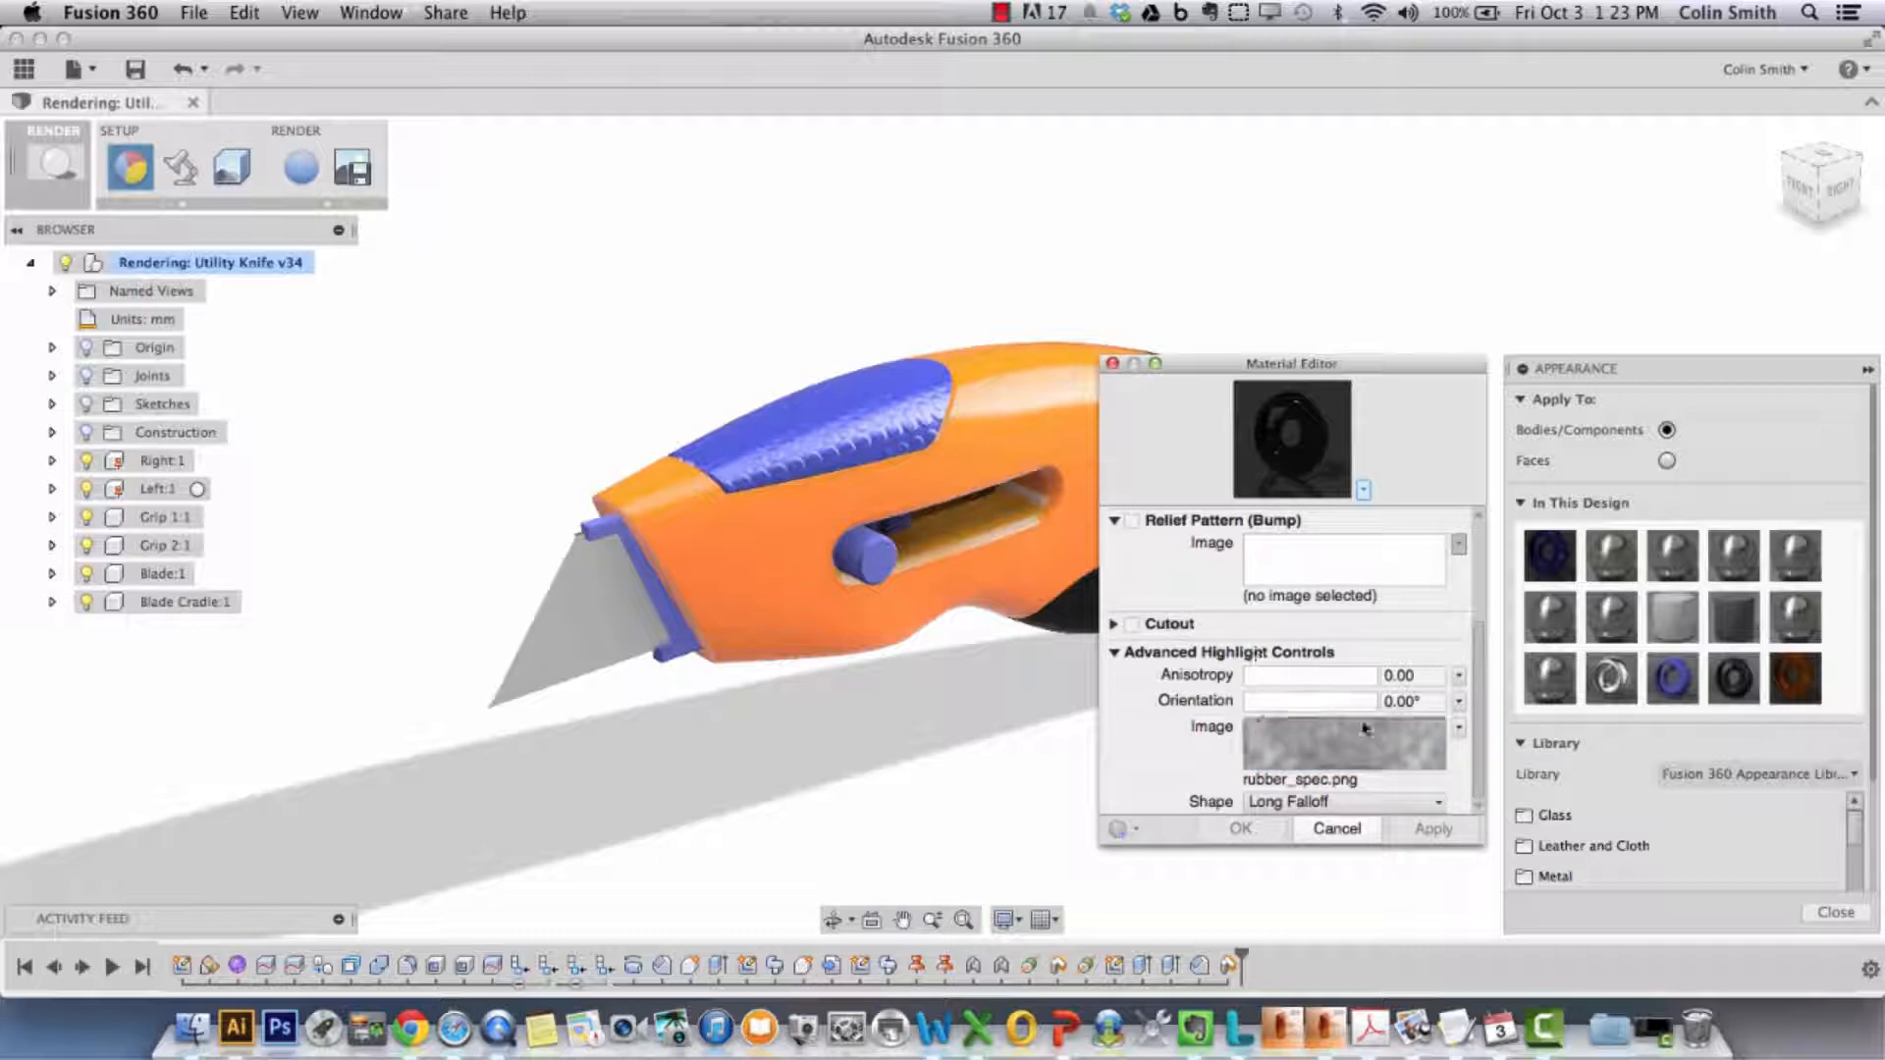
pyautogui.scroll(4, 1341, 734)
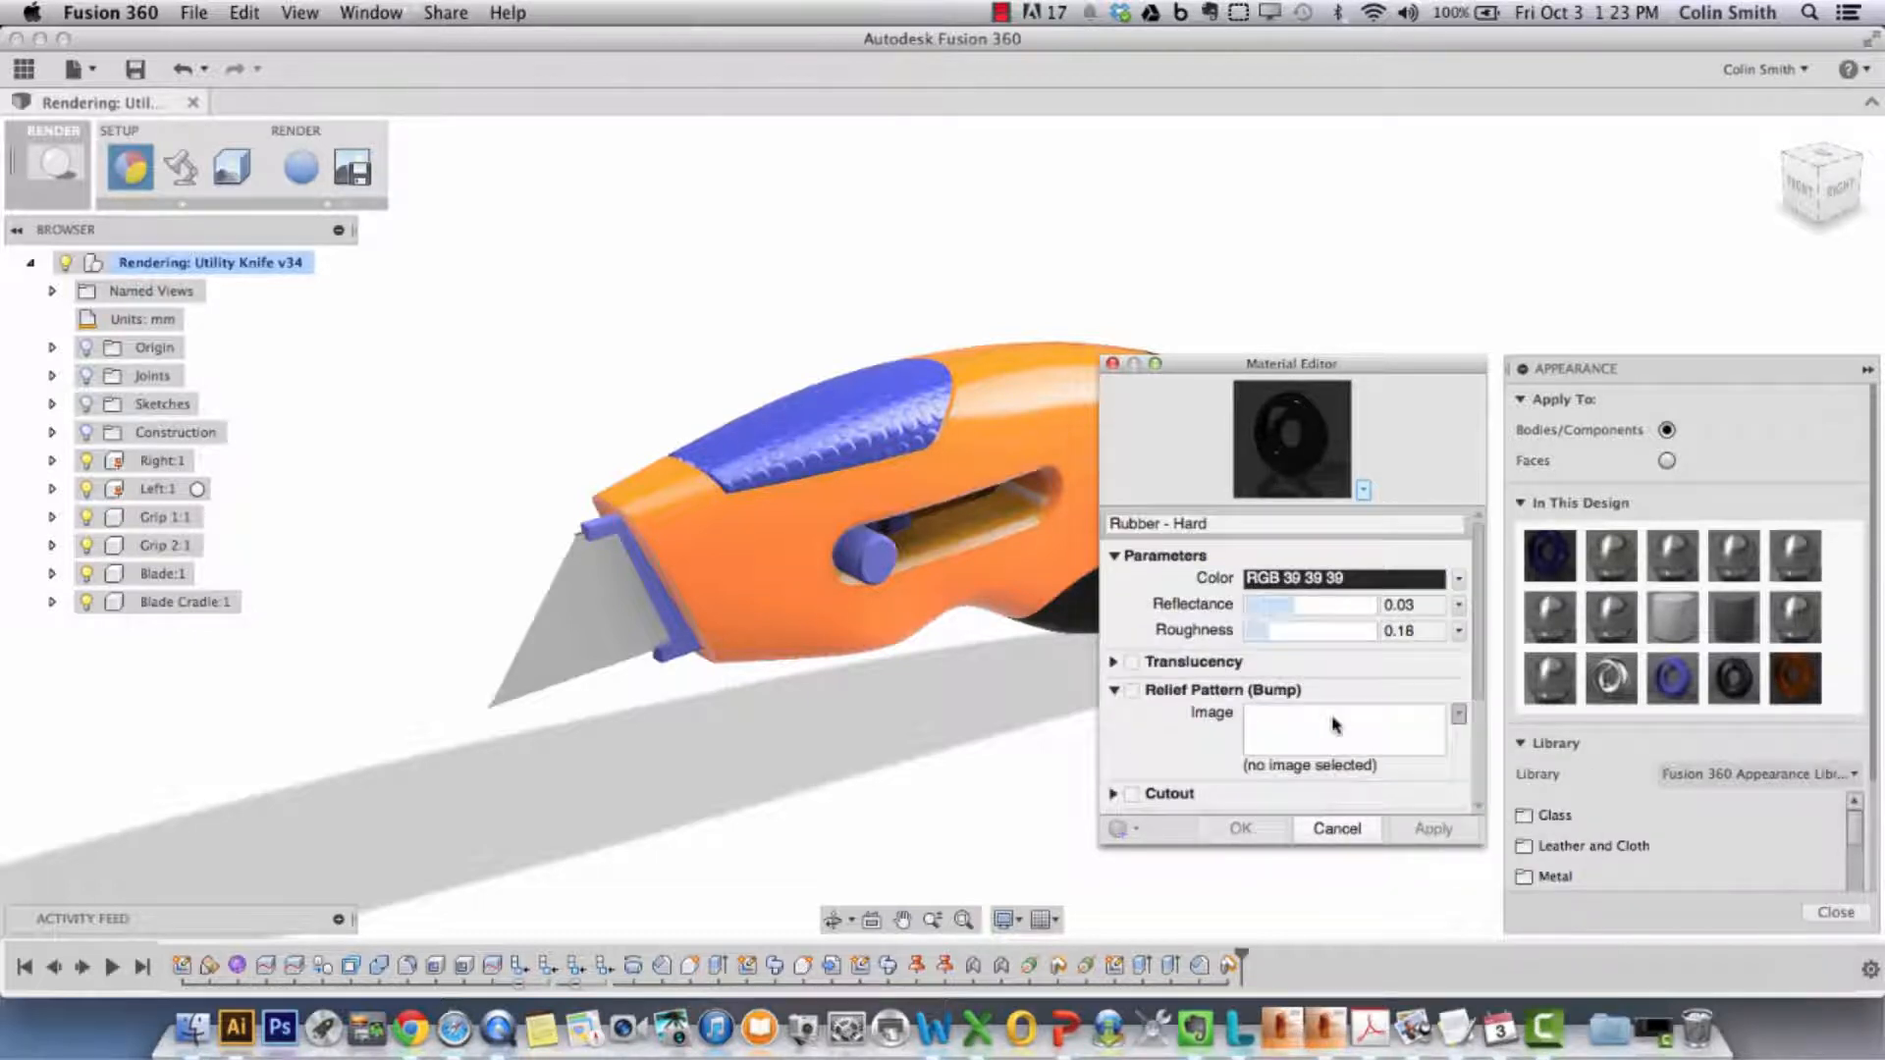
pyautogui.scroll(-2, 1330, 628)
pyautogui.scroll(-2, 1368, 675)
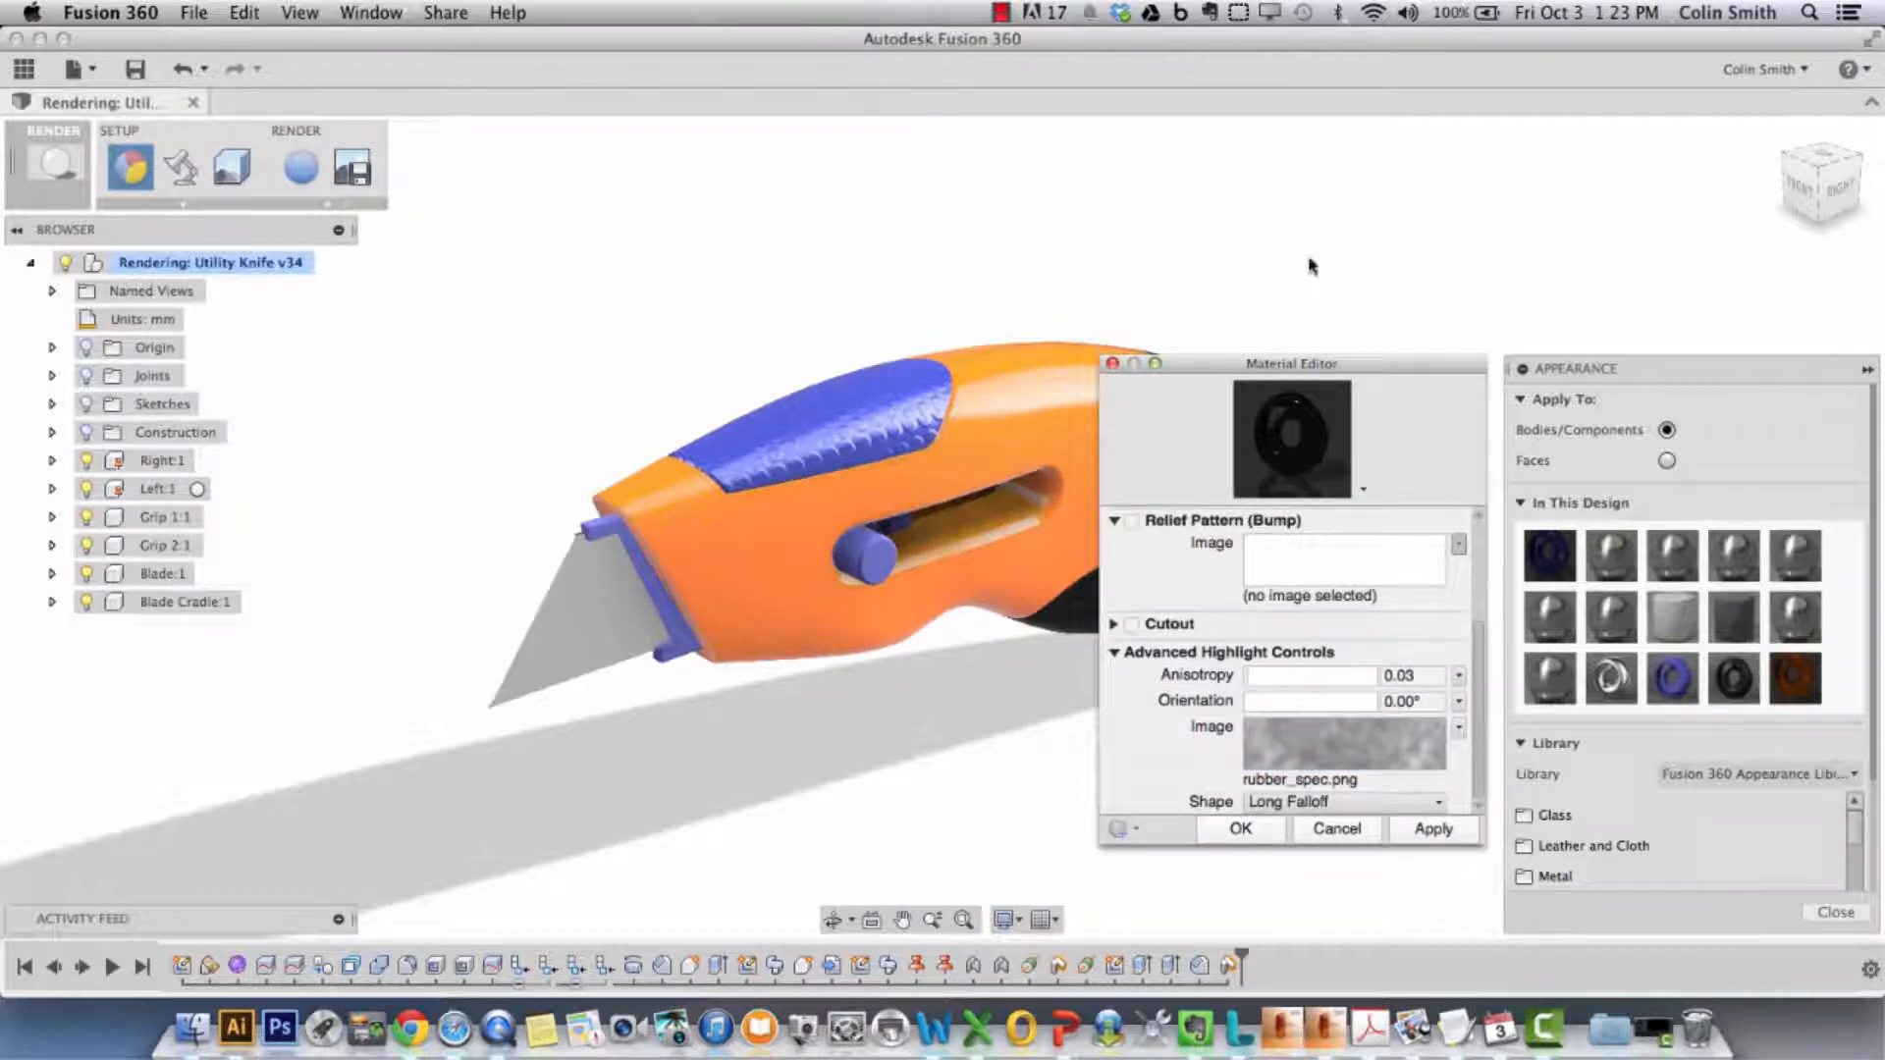
pyautogui.keyDown('shift'); pyautogui.moveTo(1388, 265); pyautogui.dragTo(982, 290, button='middle'); pyautogui.keyUp('shift')
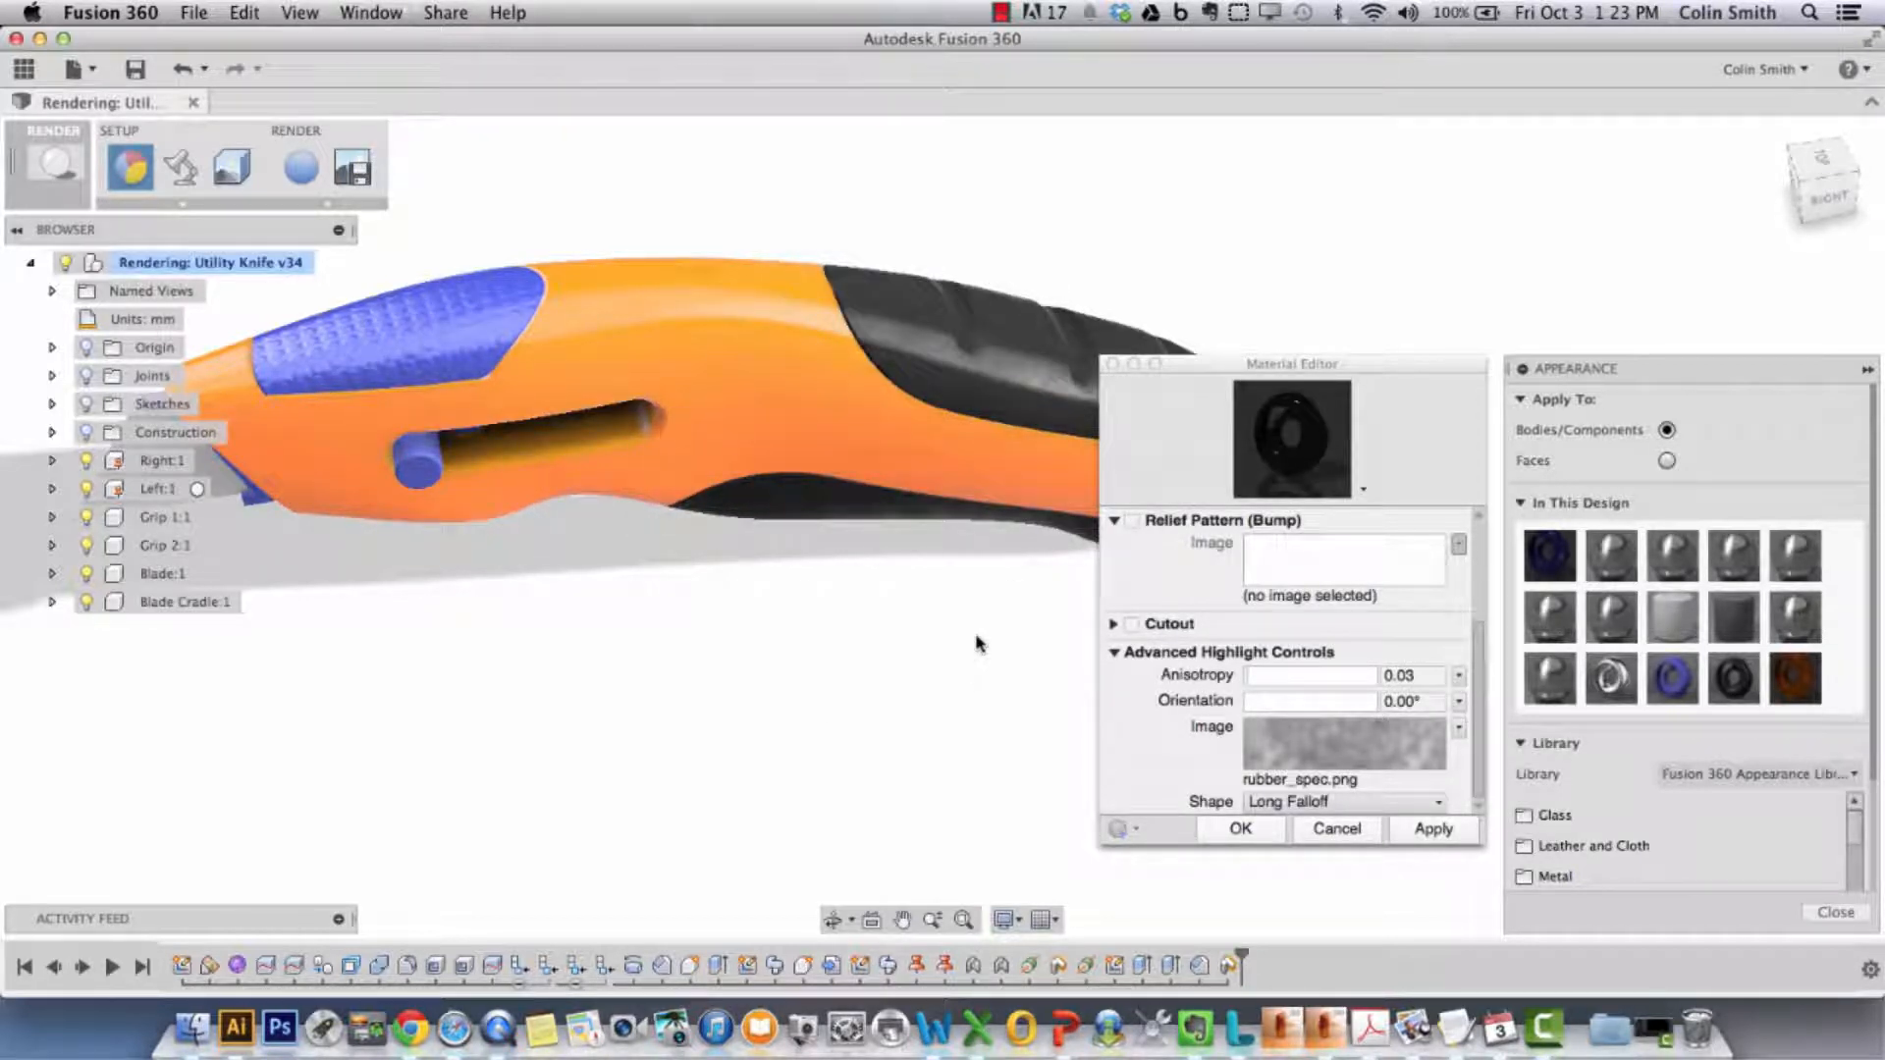
pyautogui.scroll(4, 988, 637)
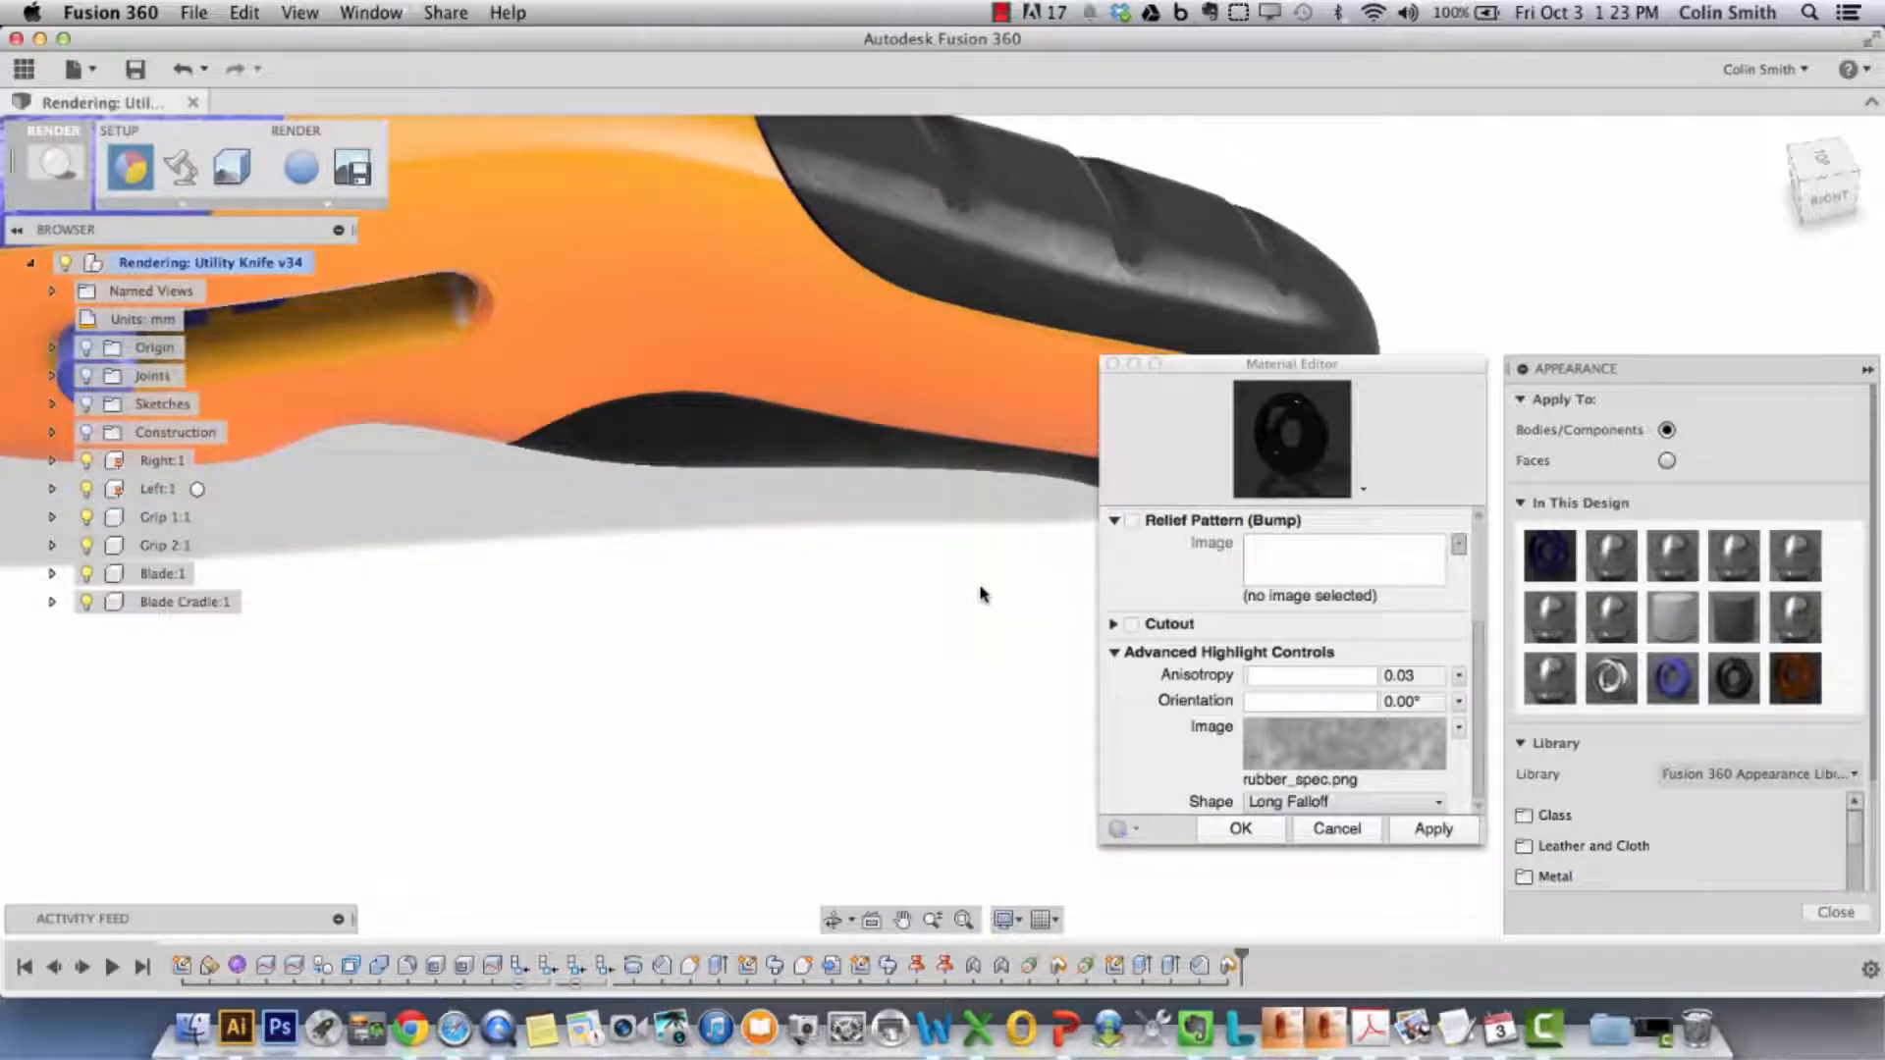
pyautogui.moveTo(982, 595); pyautogui.dragTo(1047, 759, button='middle')
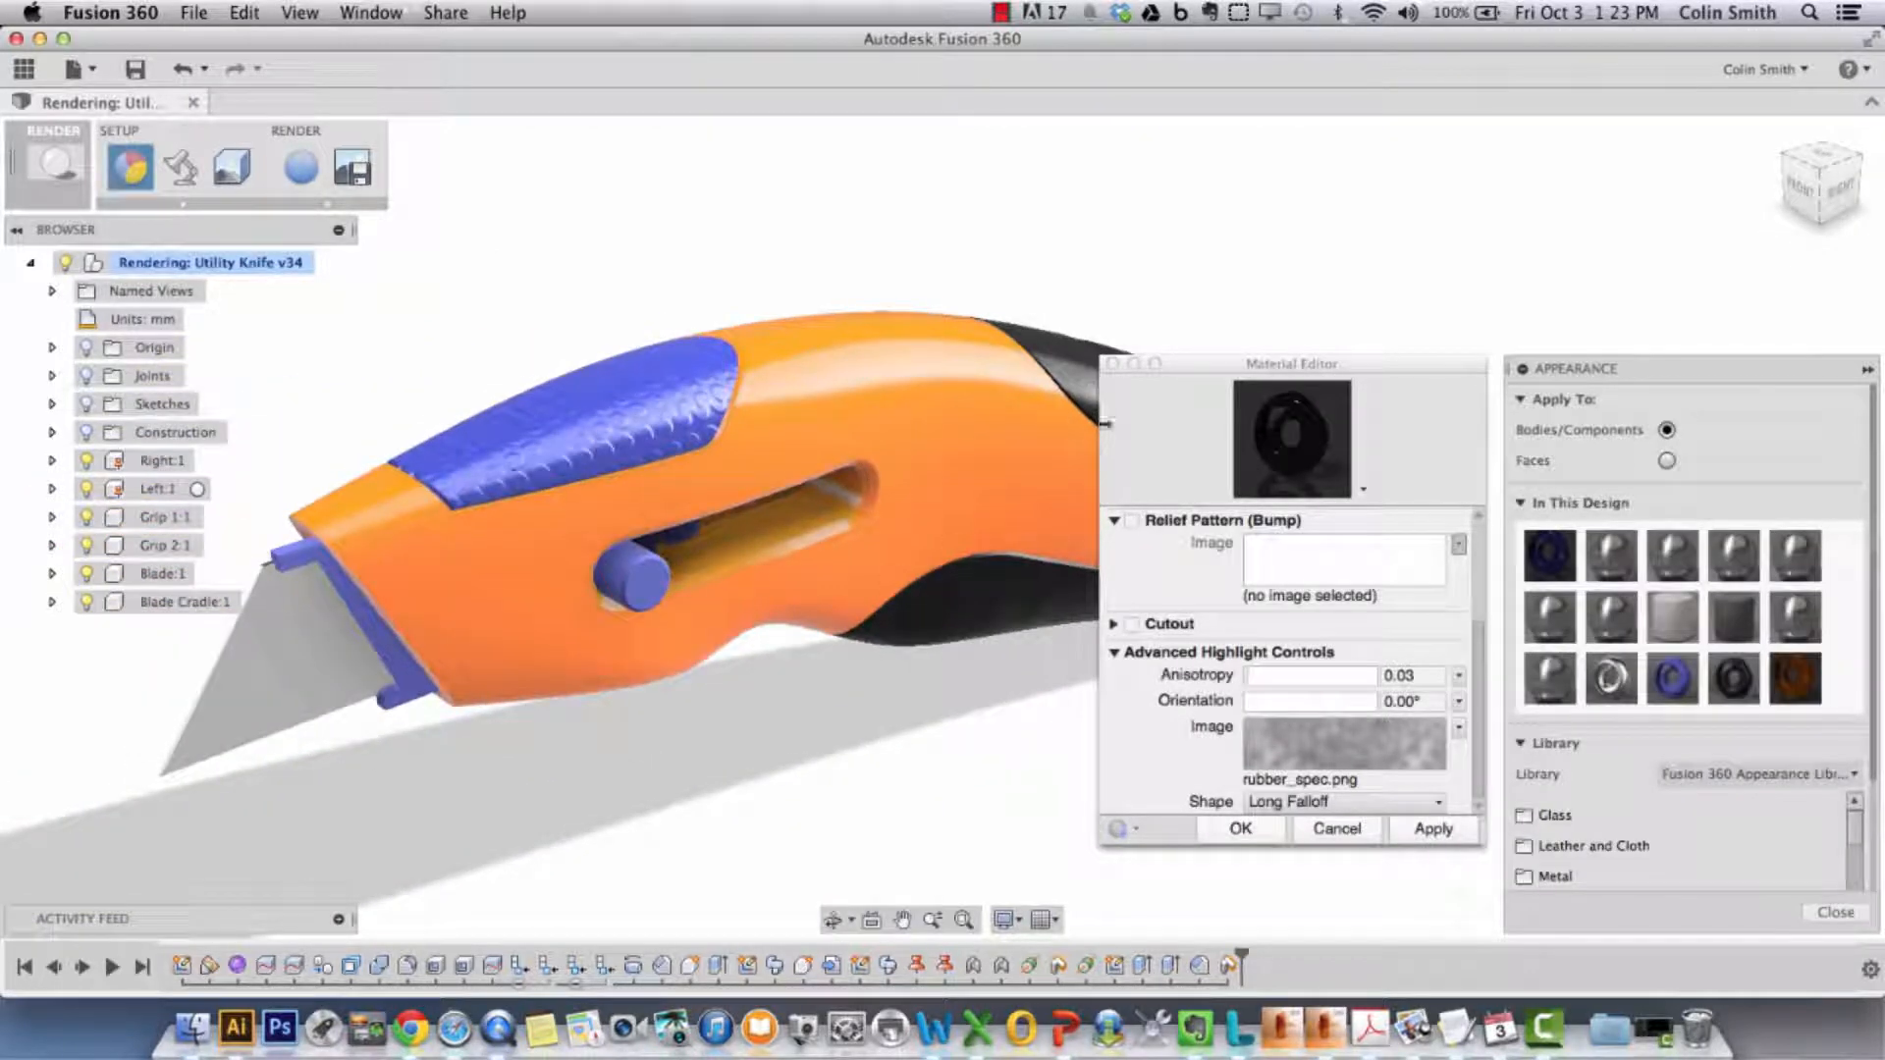
pyautogui.click(1112, 365)
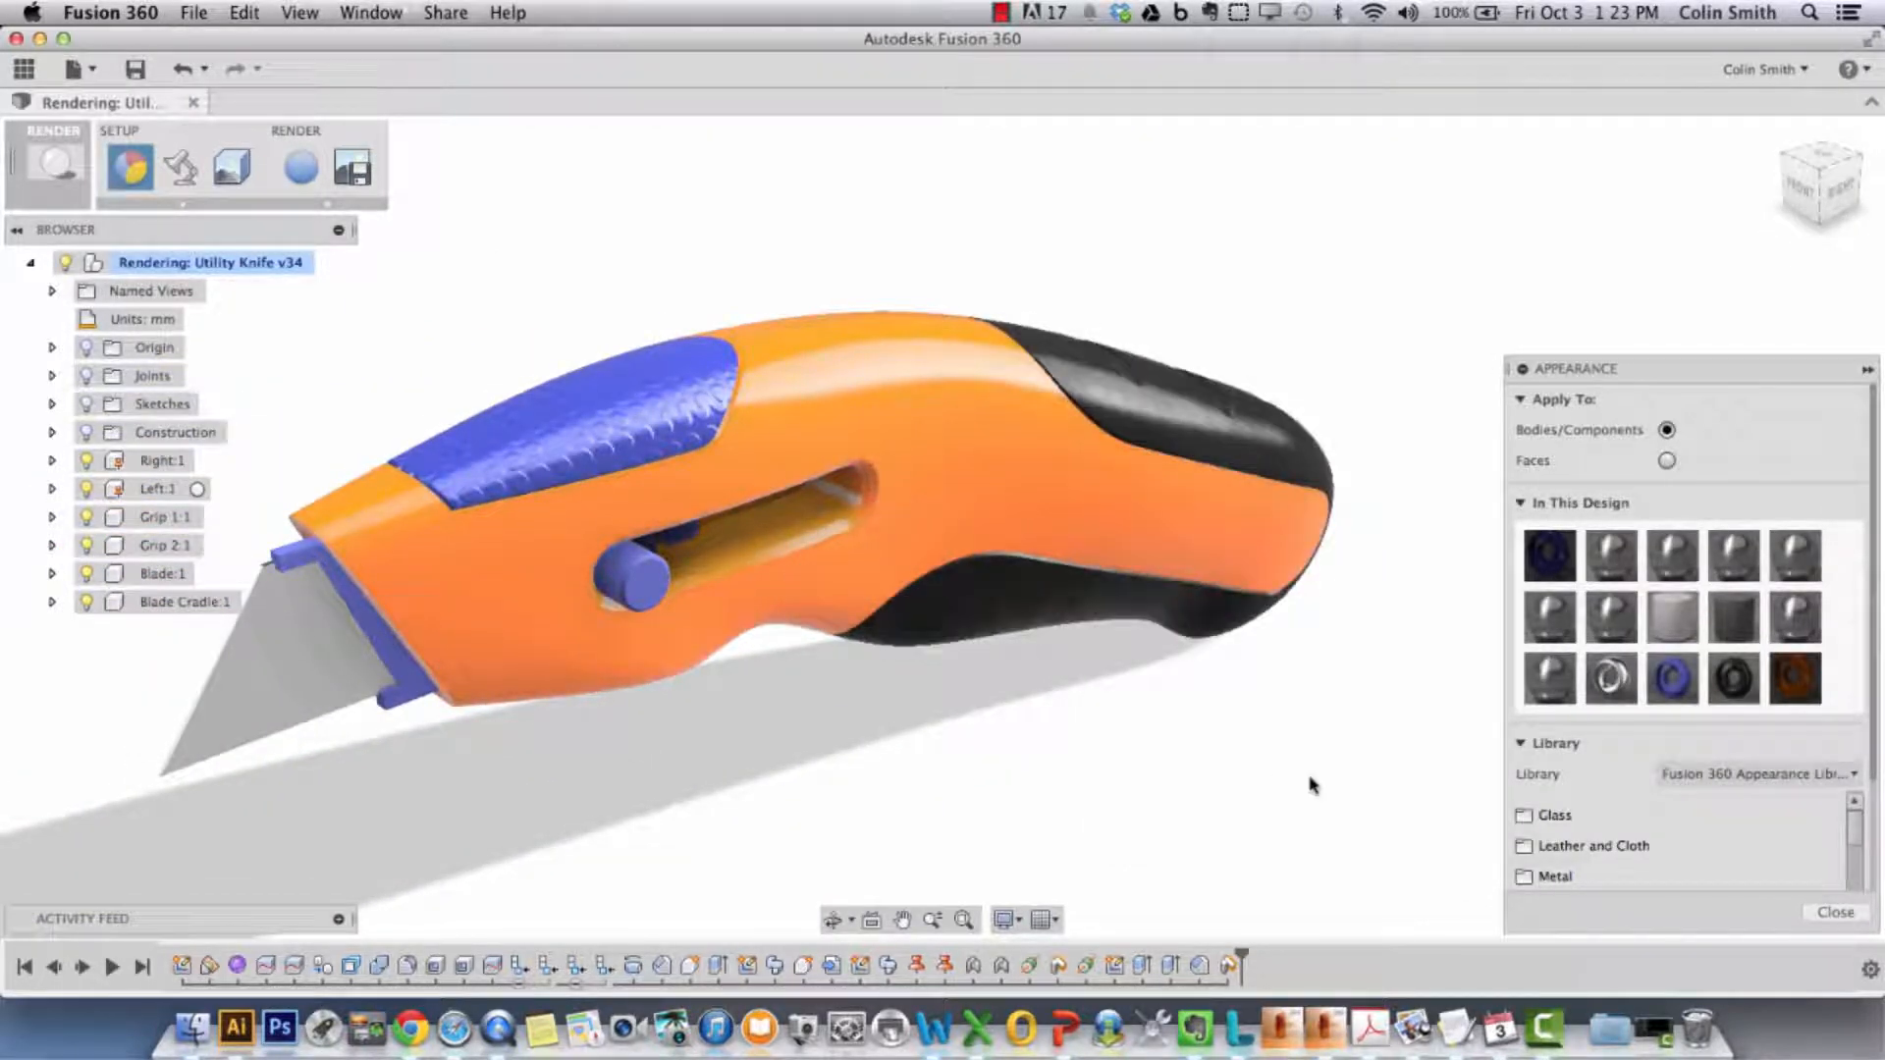
# - Remove the light grey appearance from the appearances used in this design
pyautogui.keyDown('shift'); pyautogui.moveTo(1483, 768); pyautogui.dragTo(1460, 756, button='middle'); pyautogui.keyUp('shift')
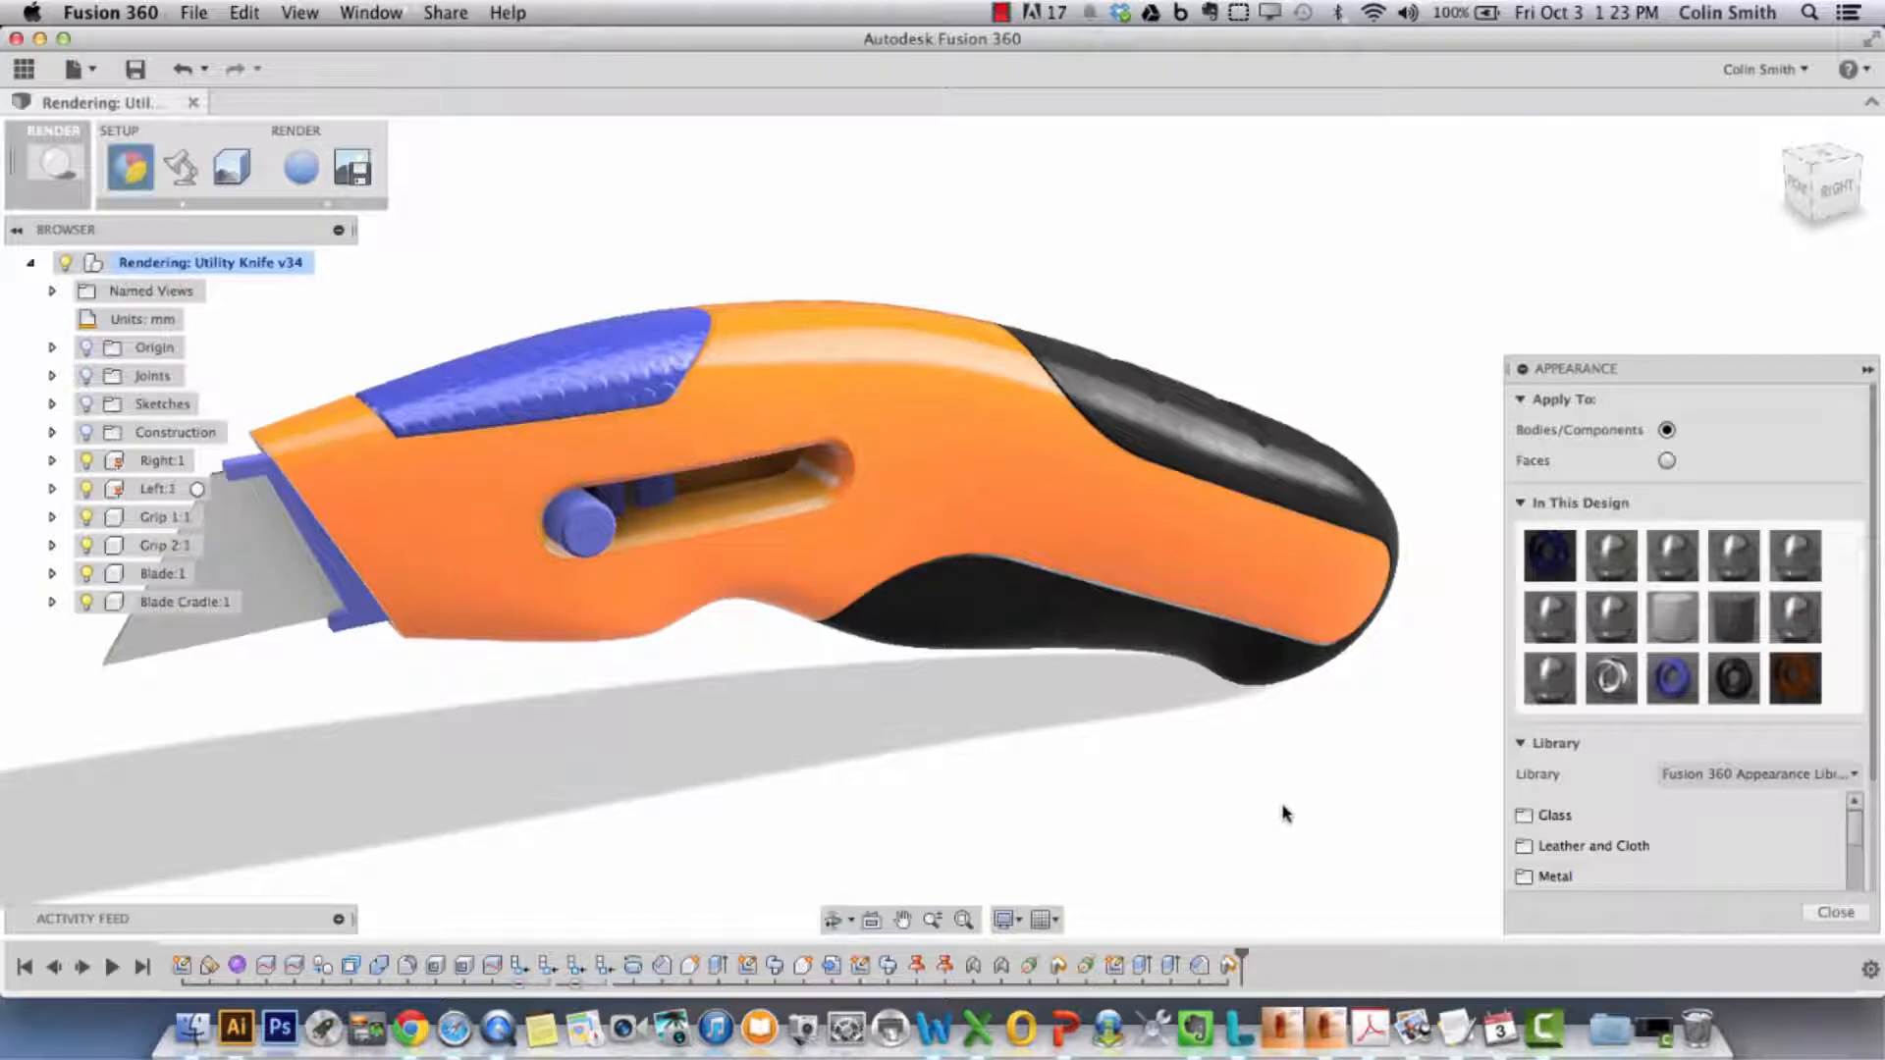
pyautogui.keyDown('shift'); pyautogui.moveTo(1283, 810); pyautogui.dragTo(1128, 799, button='middle'); pyautogui.keyUp('shift')
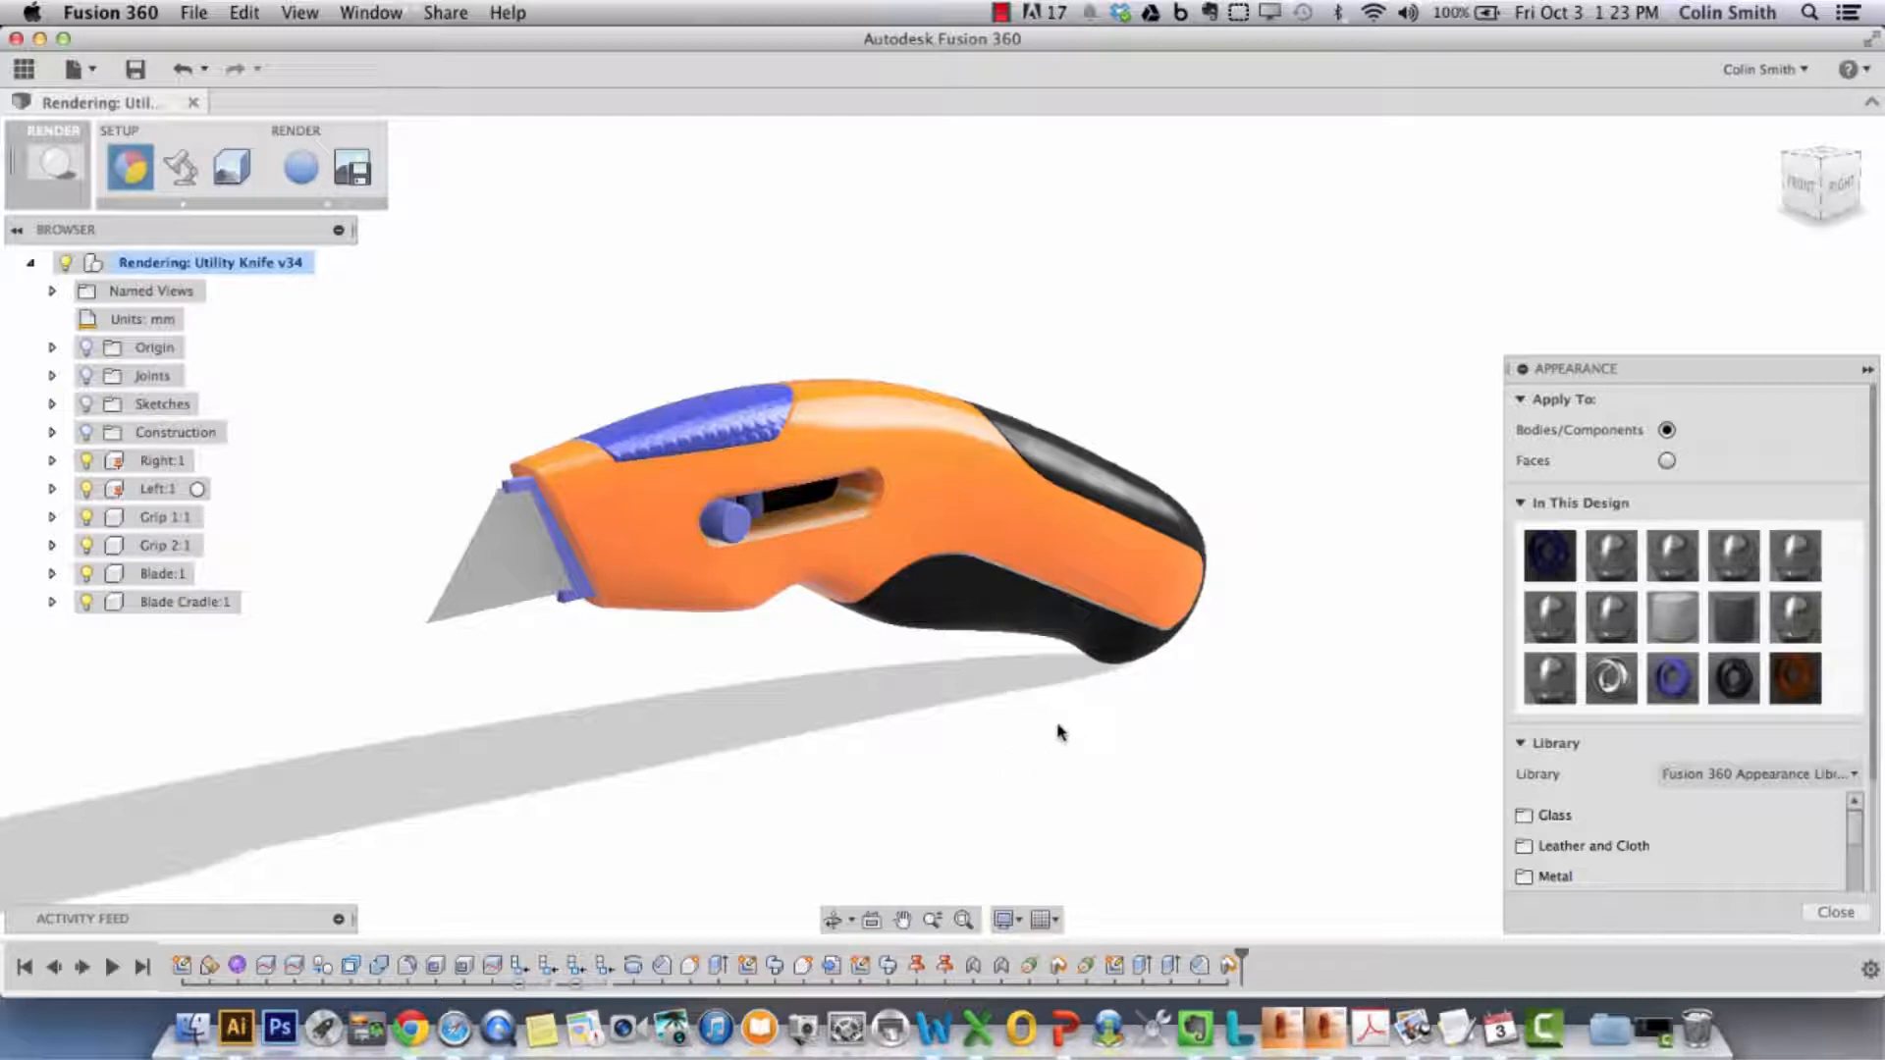
pyautogui.click(1843, 601)
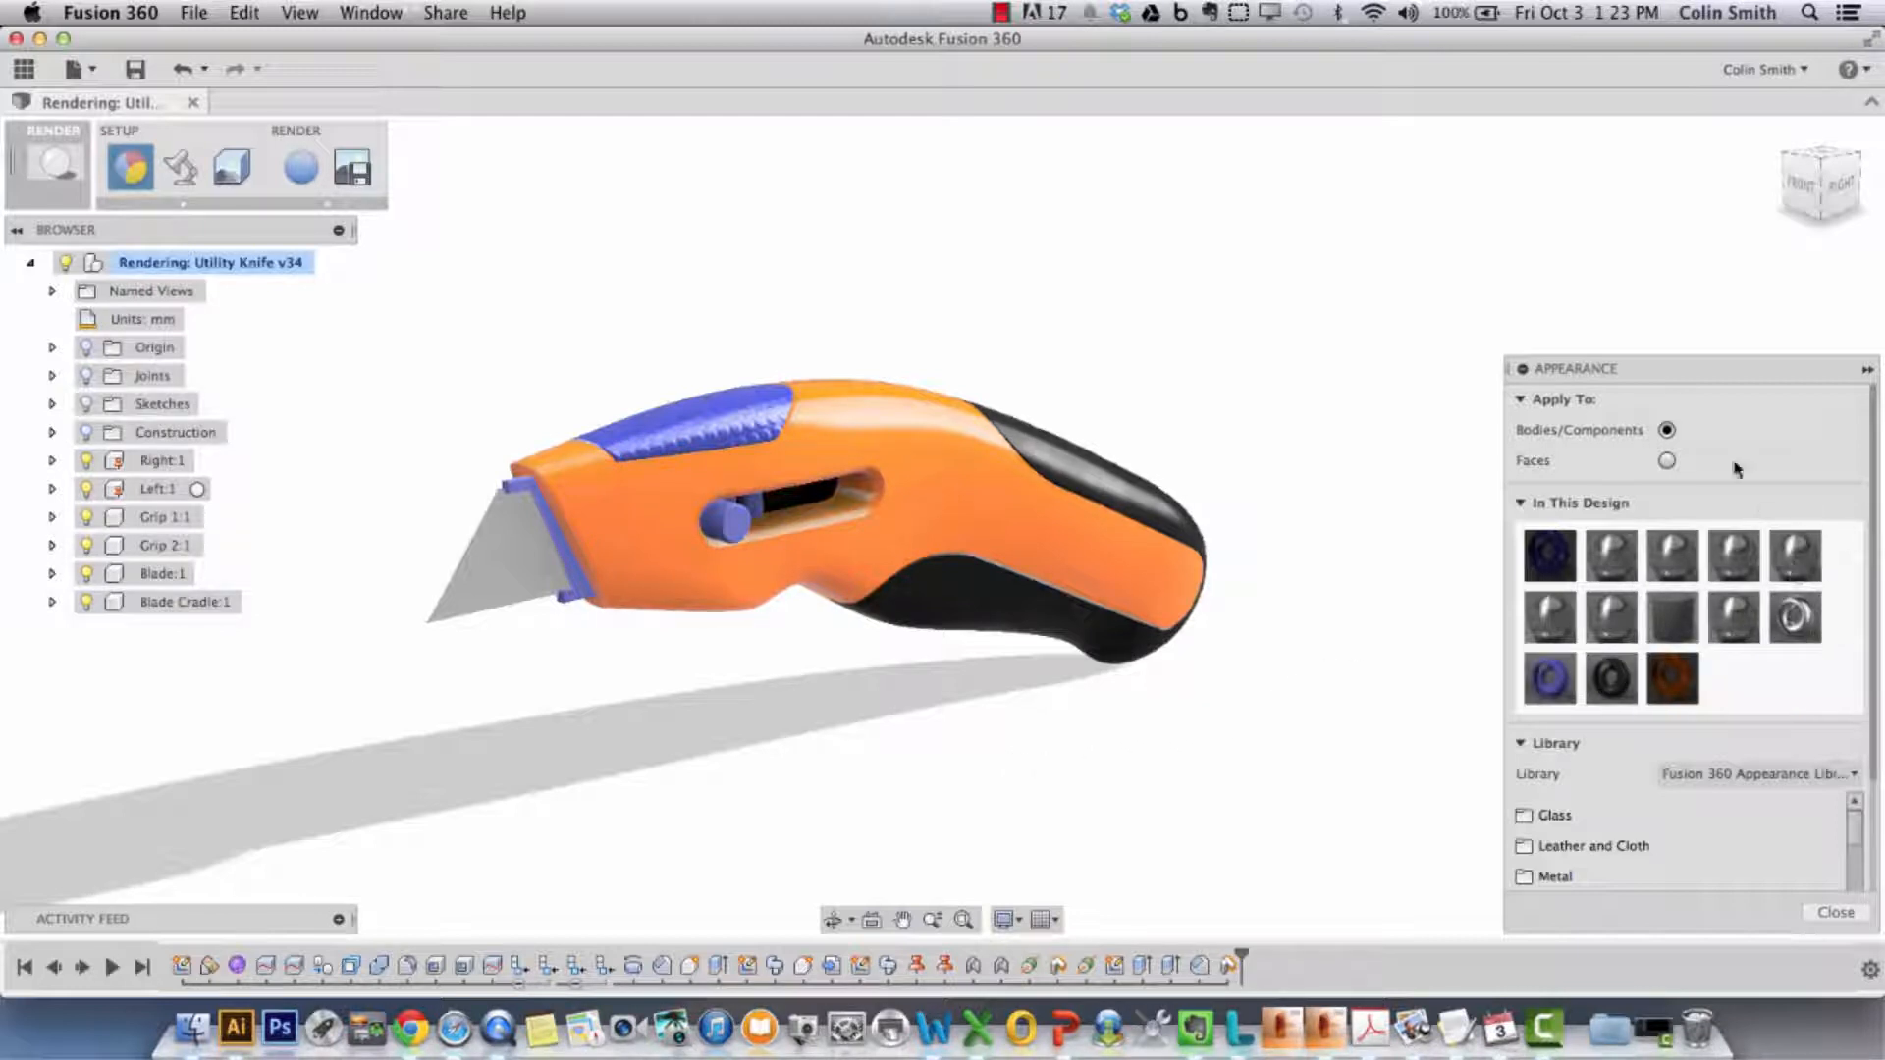
# - Isolate the Blade component so that it is the only part shown
pyautogui.moveTo(1680, 378); pyautogui.dragTo(1595, 274)
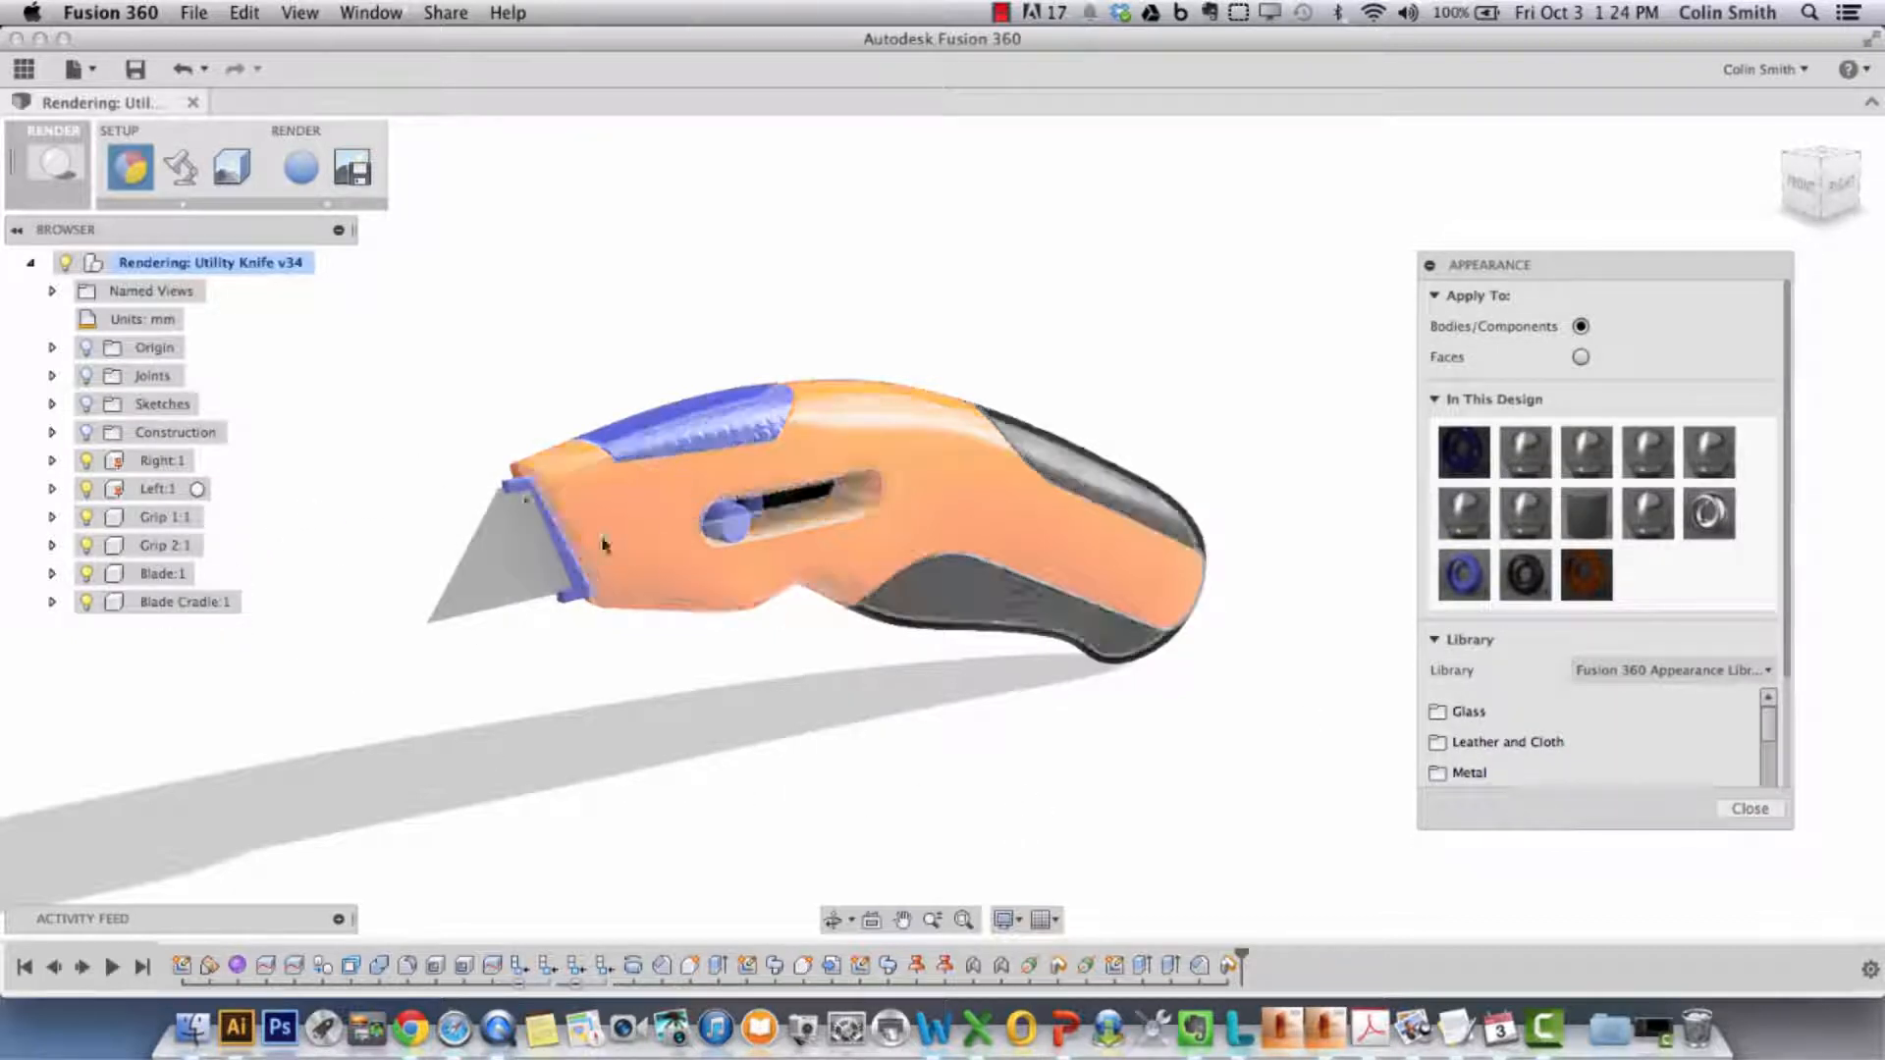
pyautogui.click(52, 574)
pyautogui.click(184, 577)
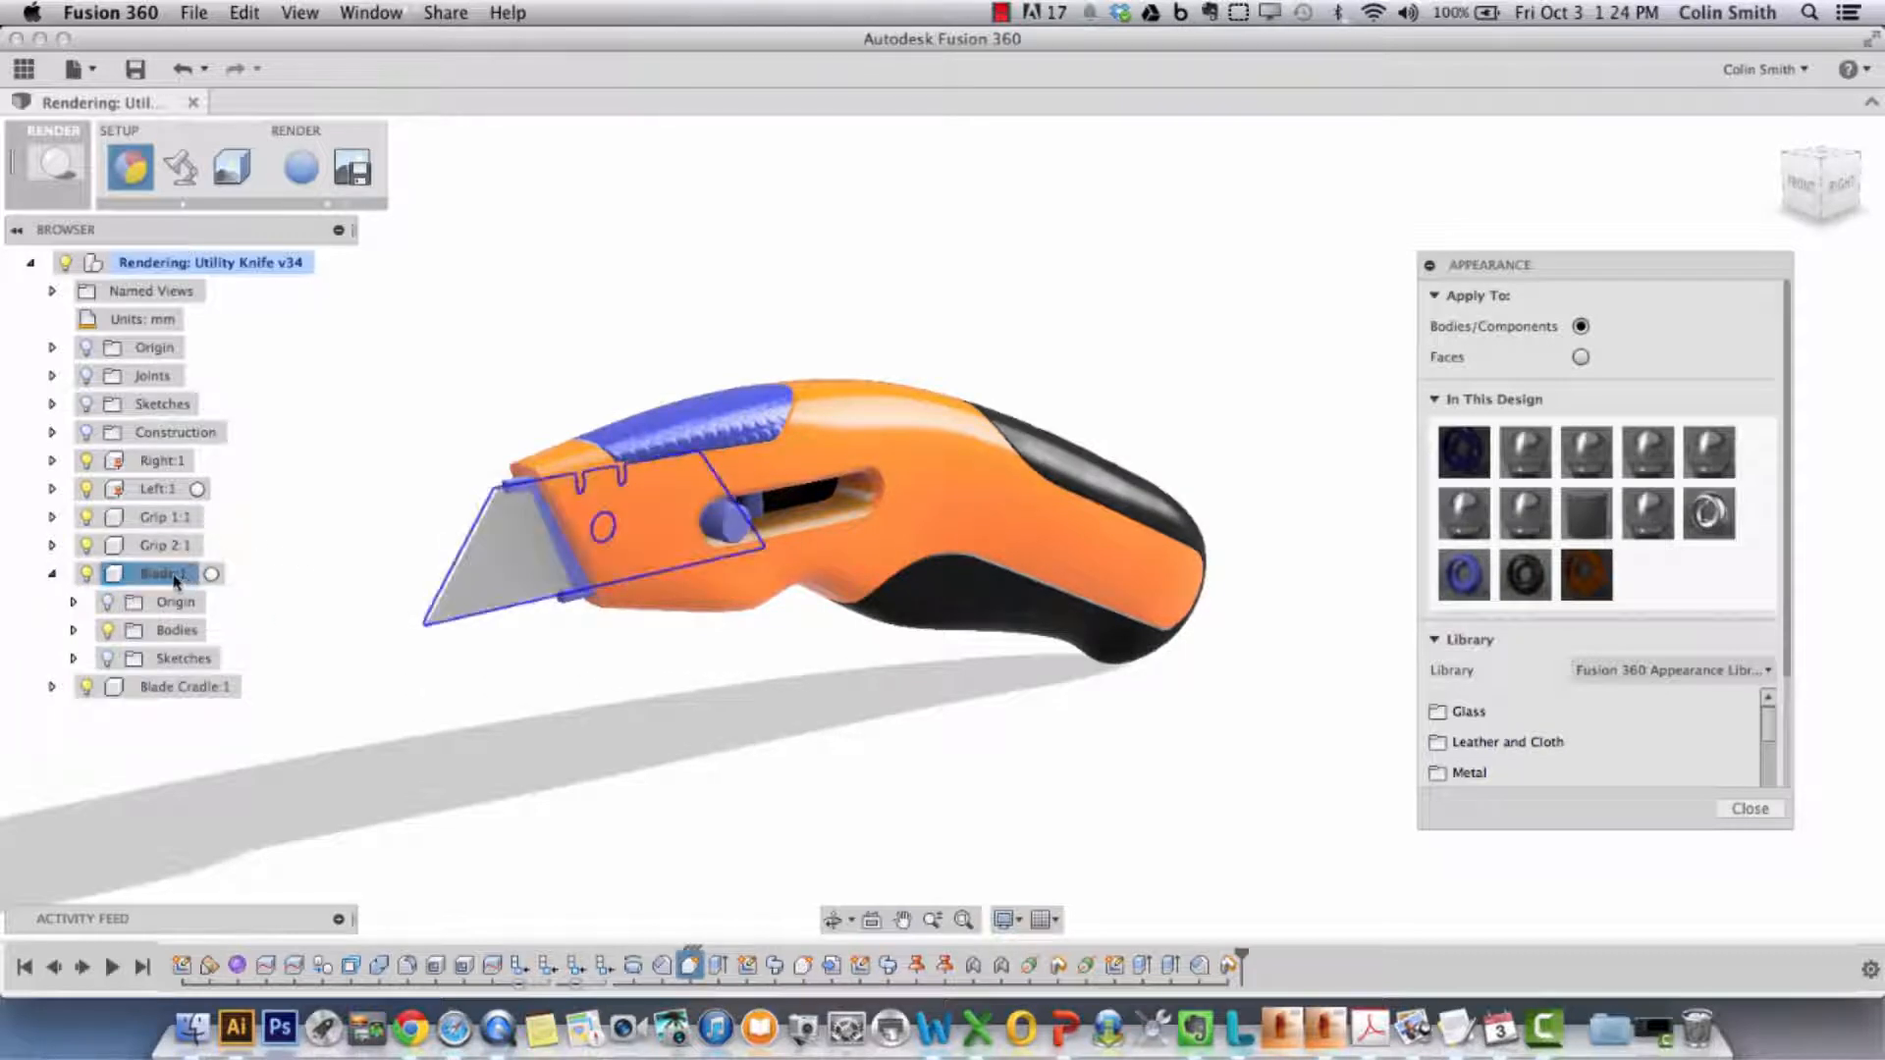
pyautogui.click(1749, 808)
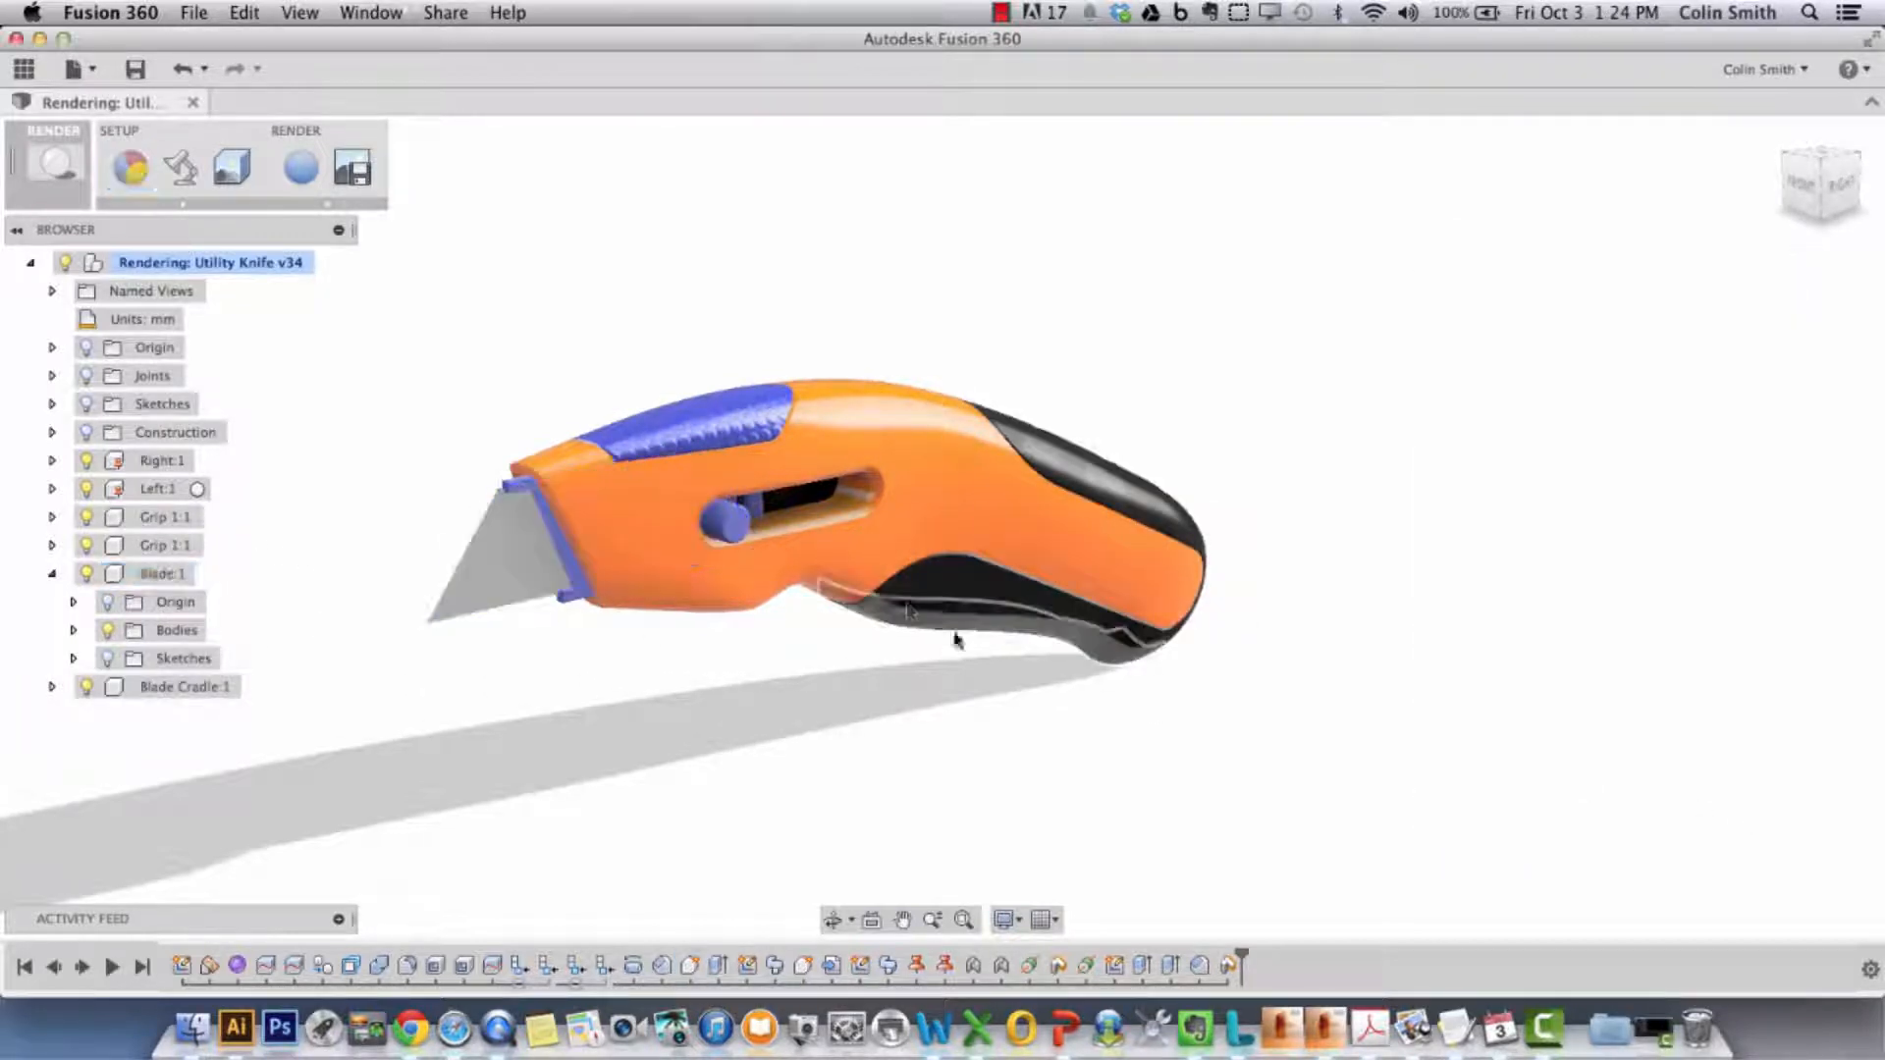
pyautogui.rightClick(175, 637)
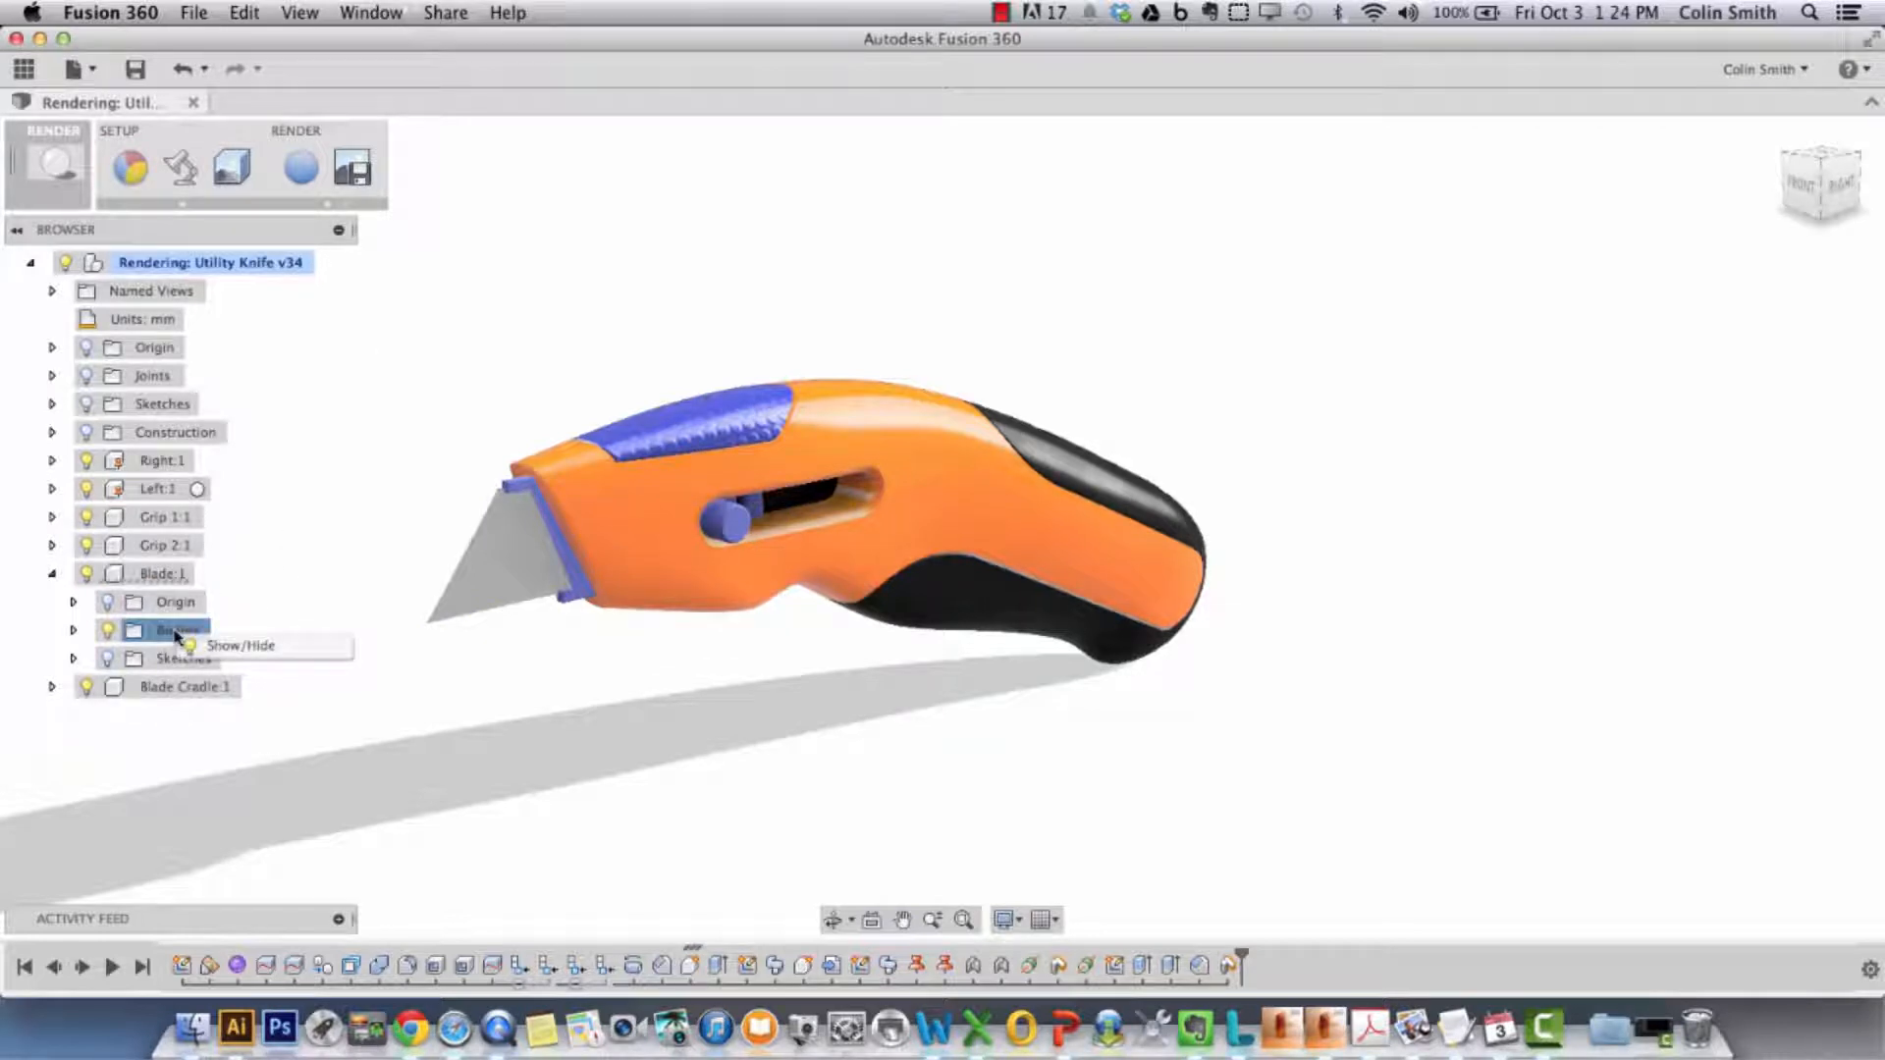
pyautogui.click(72, 630)
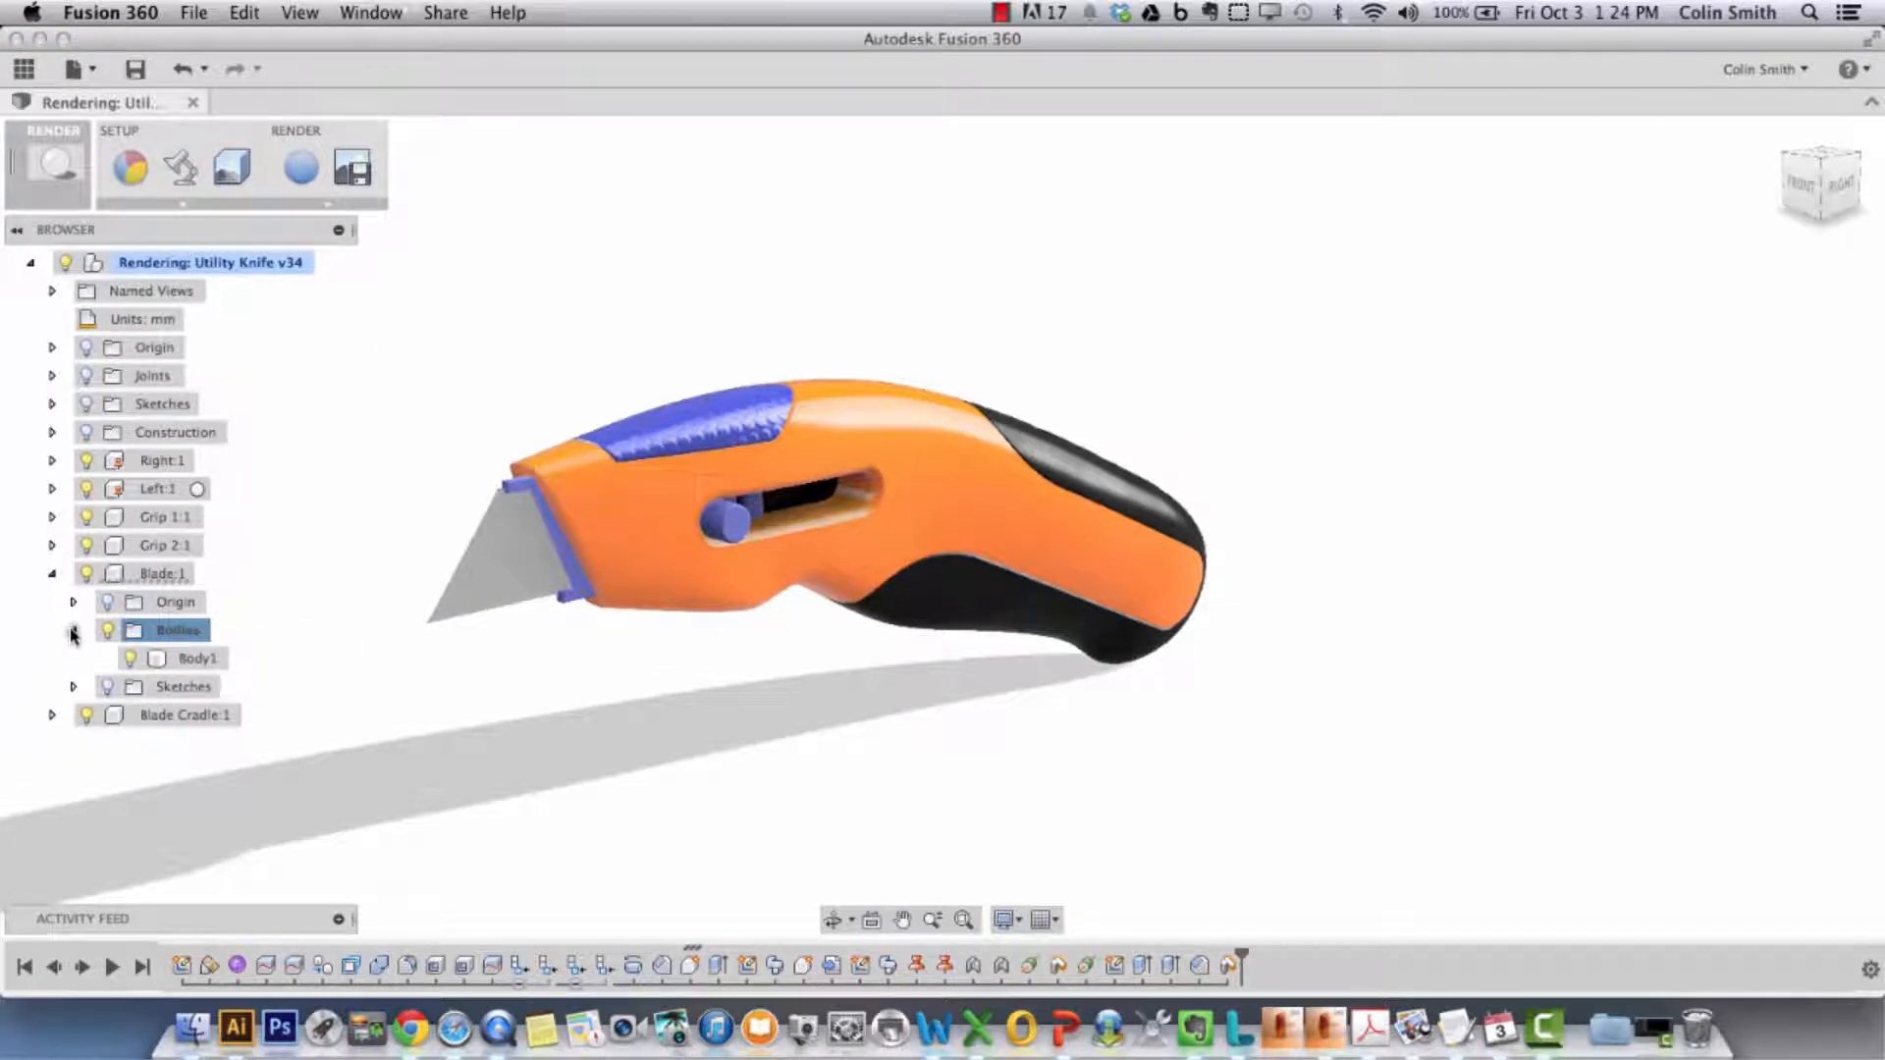
pyautogui.rightClick(211, 664)
pyautogui.click(283, 575)
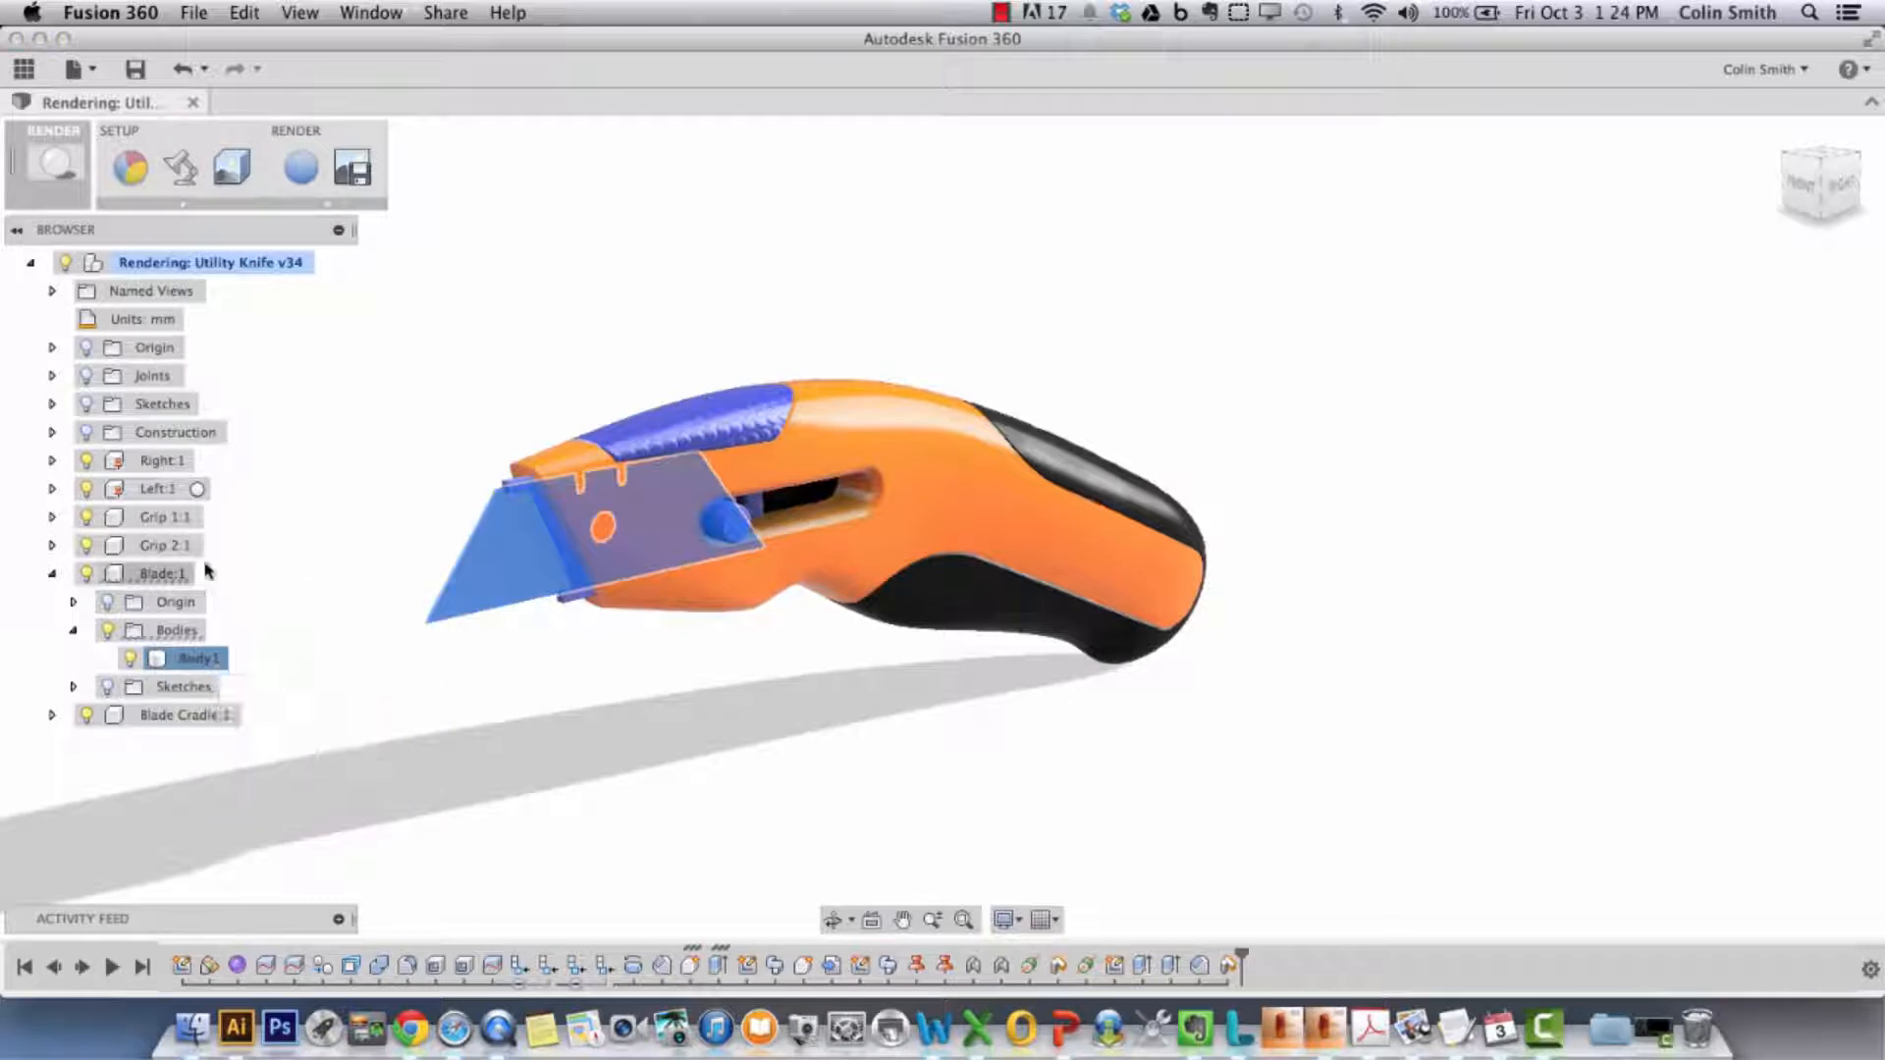
pyautogui.rightClick(169, 574)
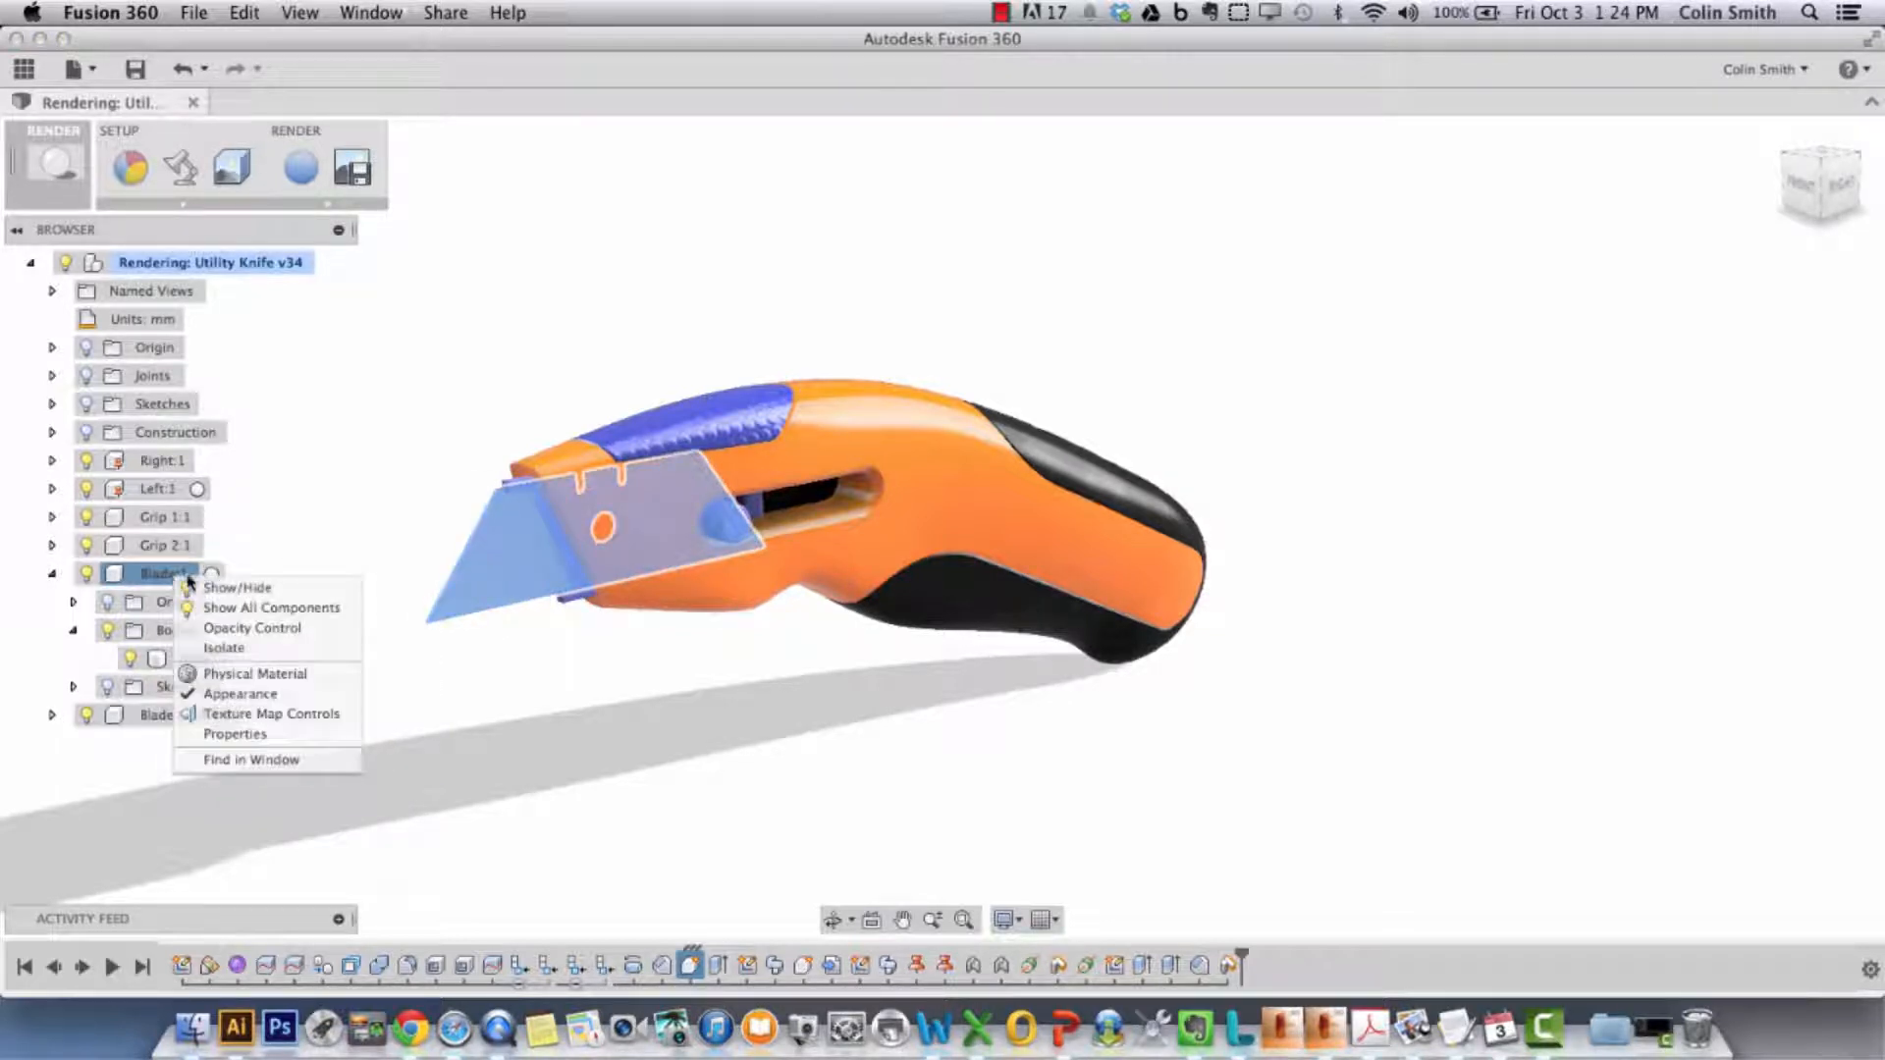
pyautogui.click(271, 649)
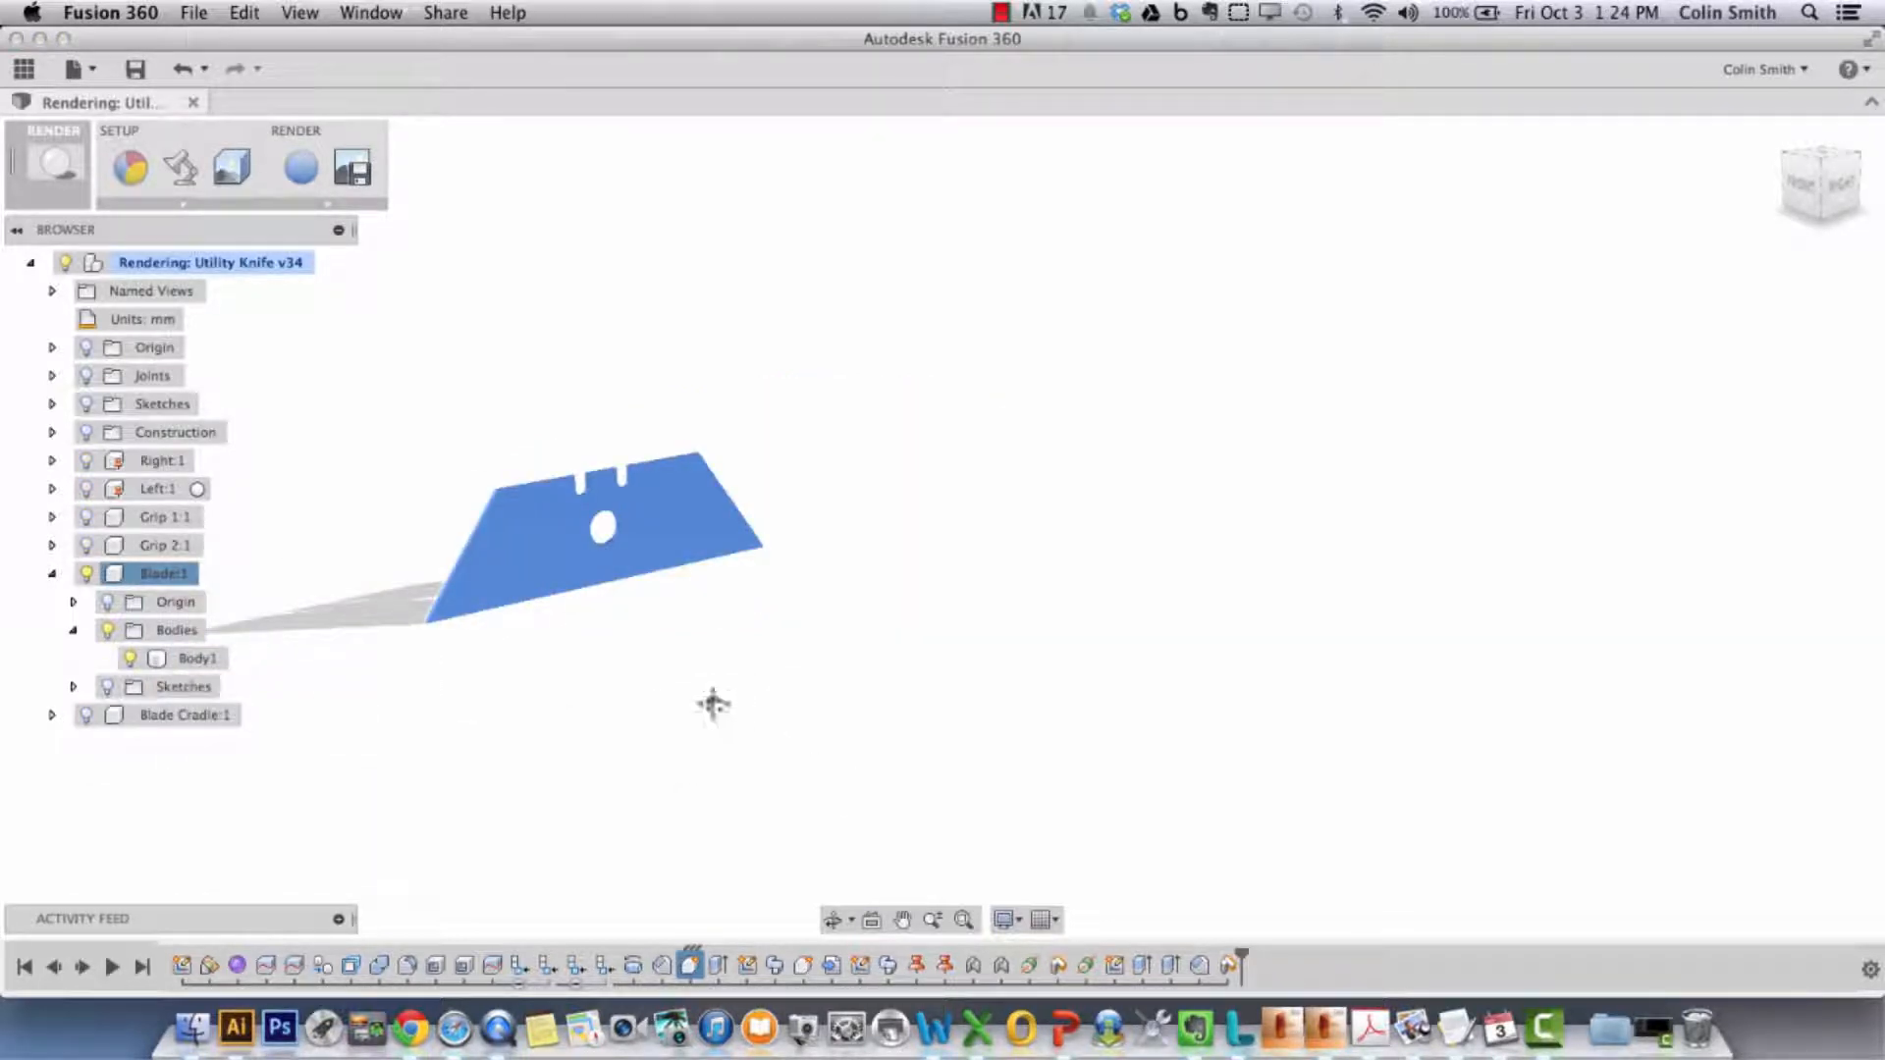
# - Duplicate the Stainless Steel - Satin appearance used in this design
pyautogui.moveTo(713, 705); pyautogui.dragTo(1010, 665, button='middle')
pyautogui.scroll(-4, 932, 699)
pyautogui.scroll(3, 935, 712)
pyautogui.scroll(1, 935, 717)
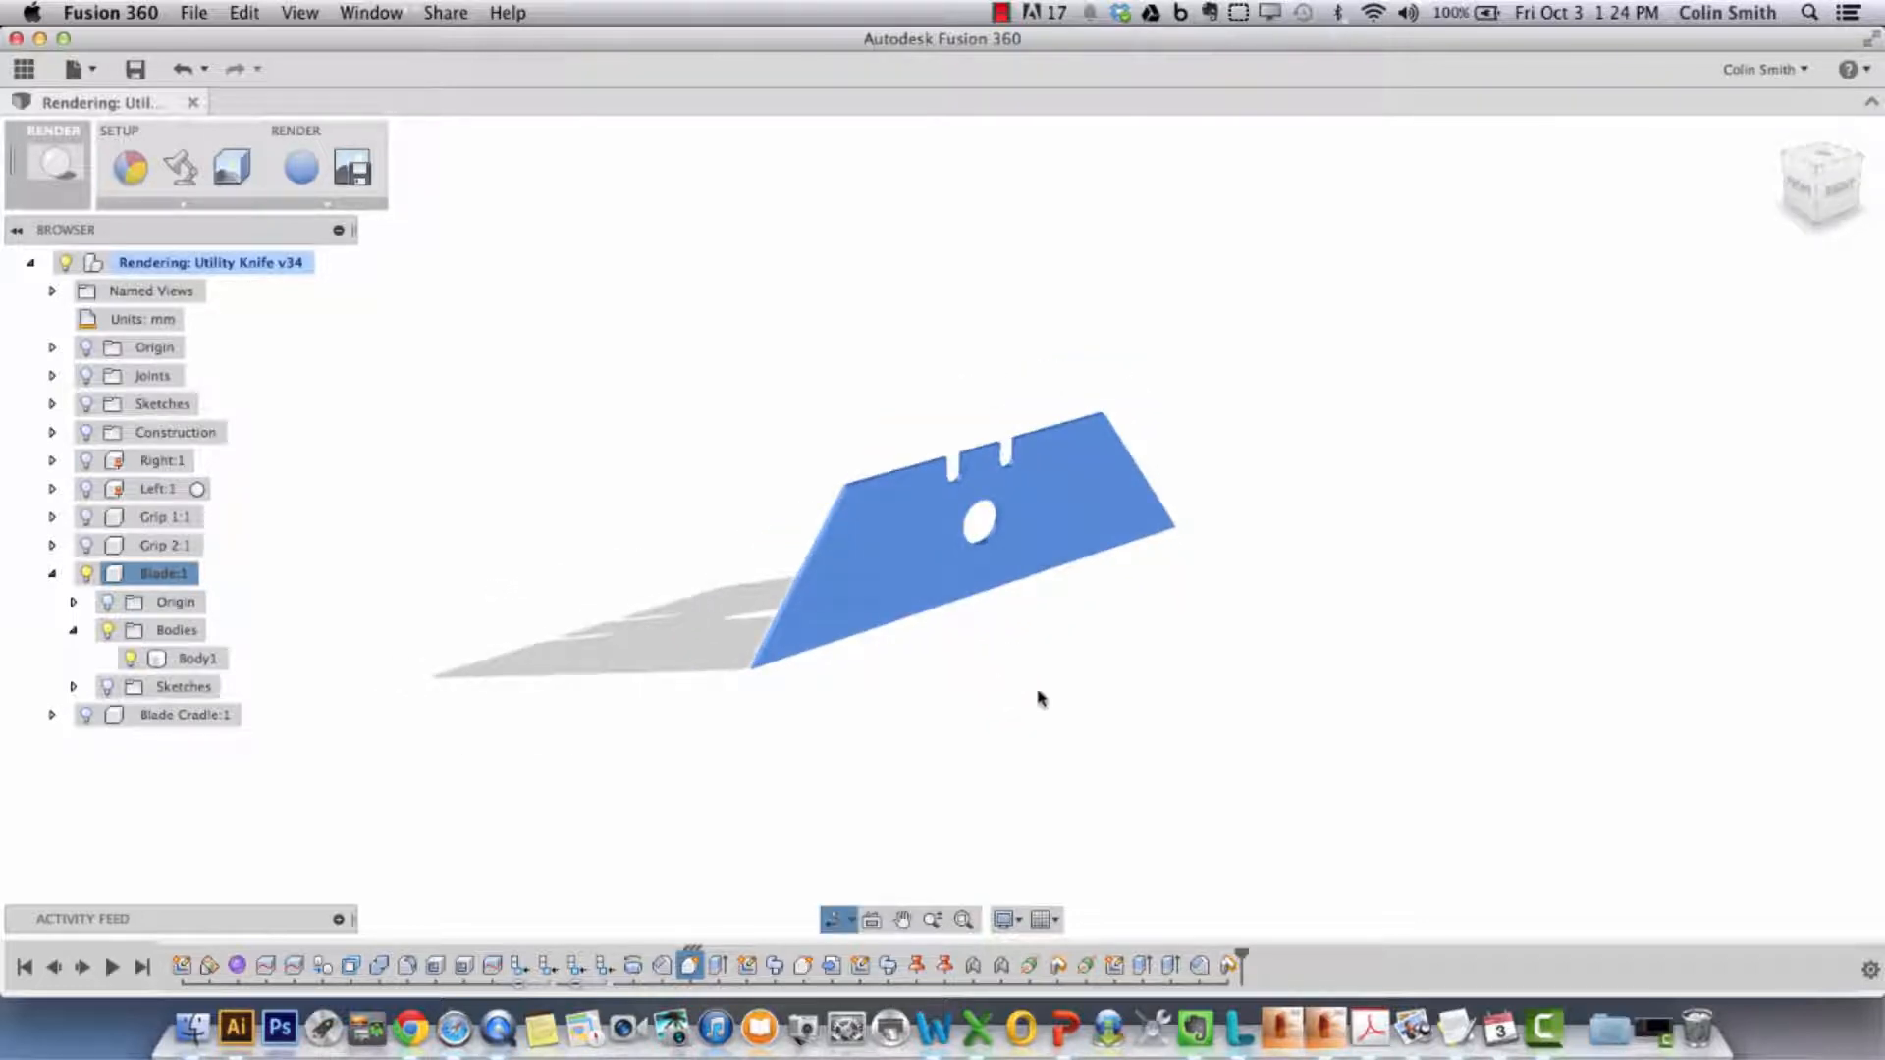
pyautogui.click(1039, 698)
pyautogui.keyDown('shift'); pyautogui.moveTo(1119, 689); pyautogui.dragTo(884, 645, button='middle'); pyautogui.keyUp('shift')
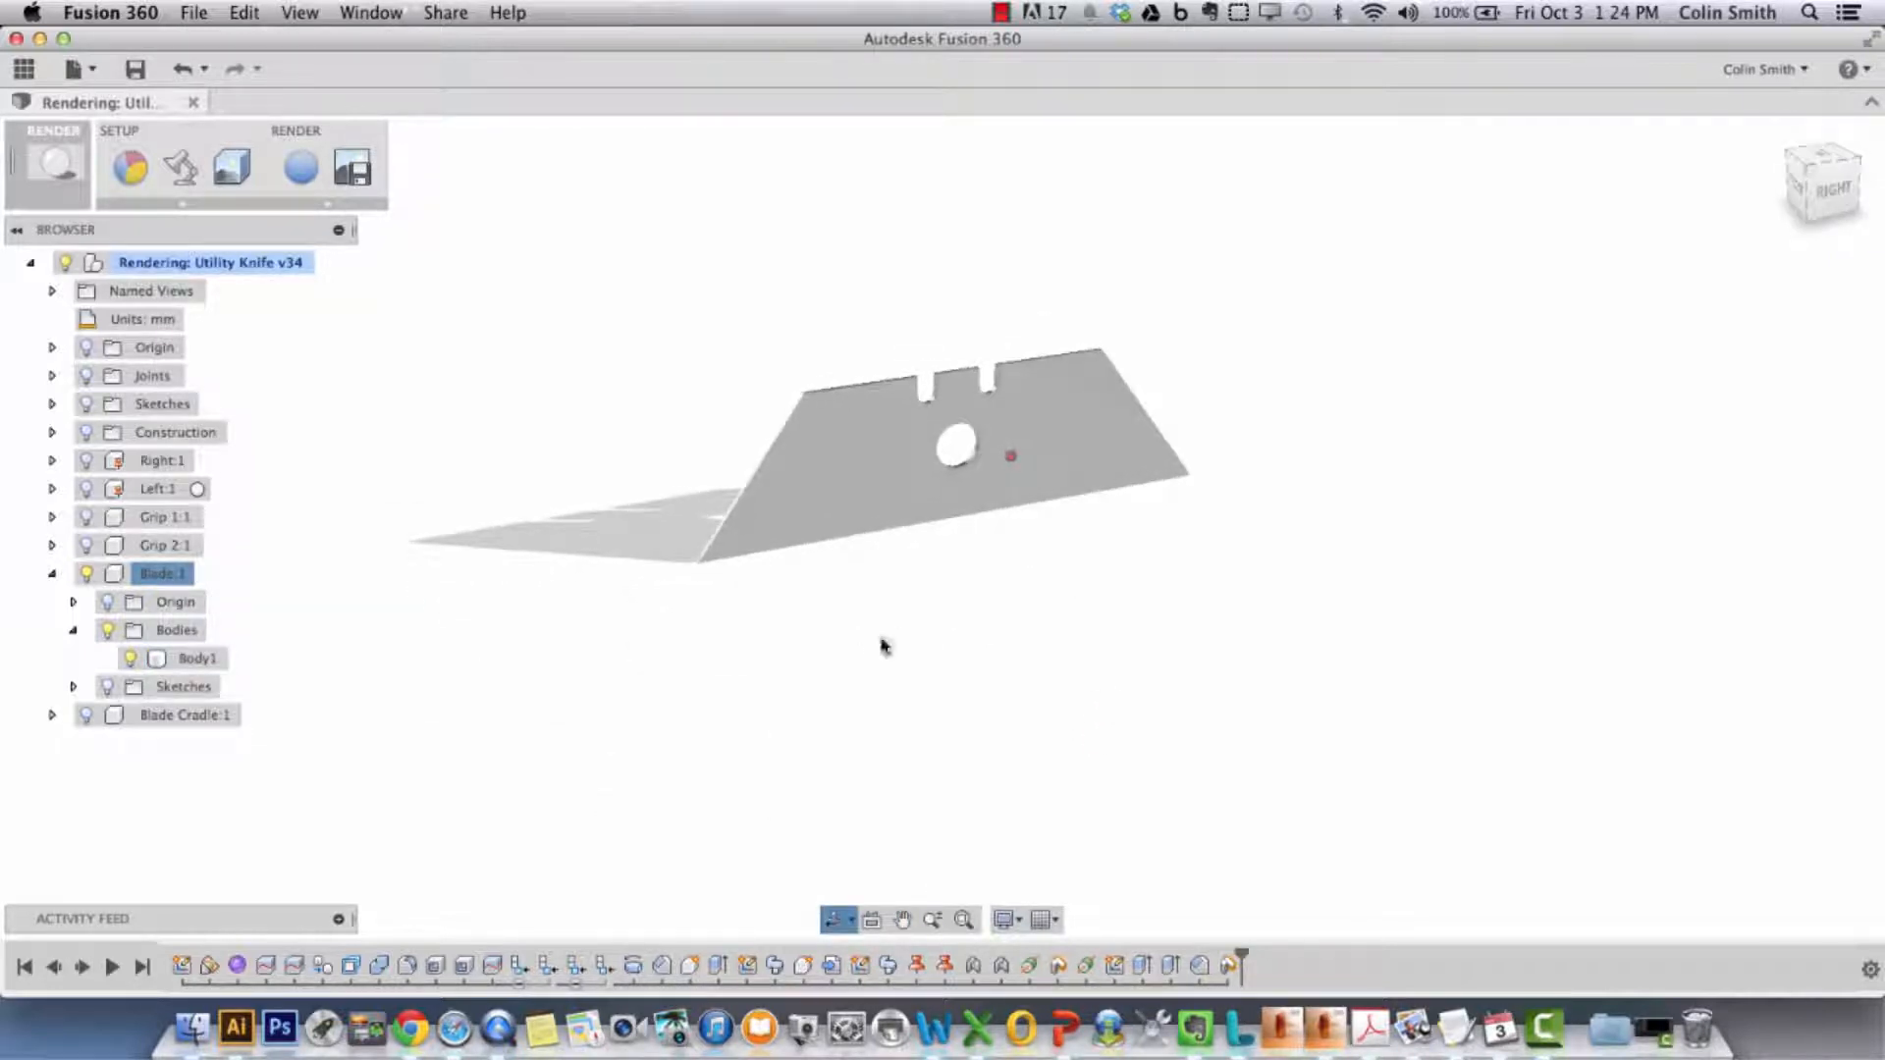
pyautogui.click(155, 184)
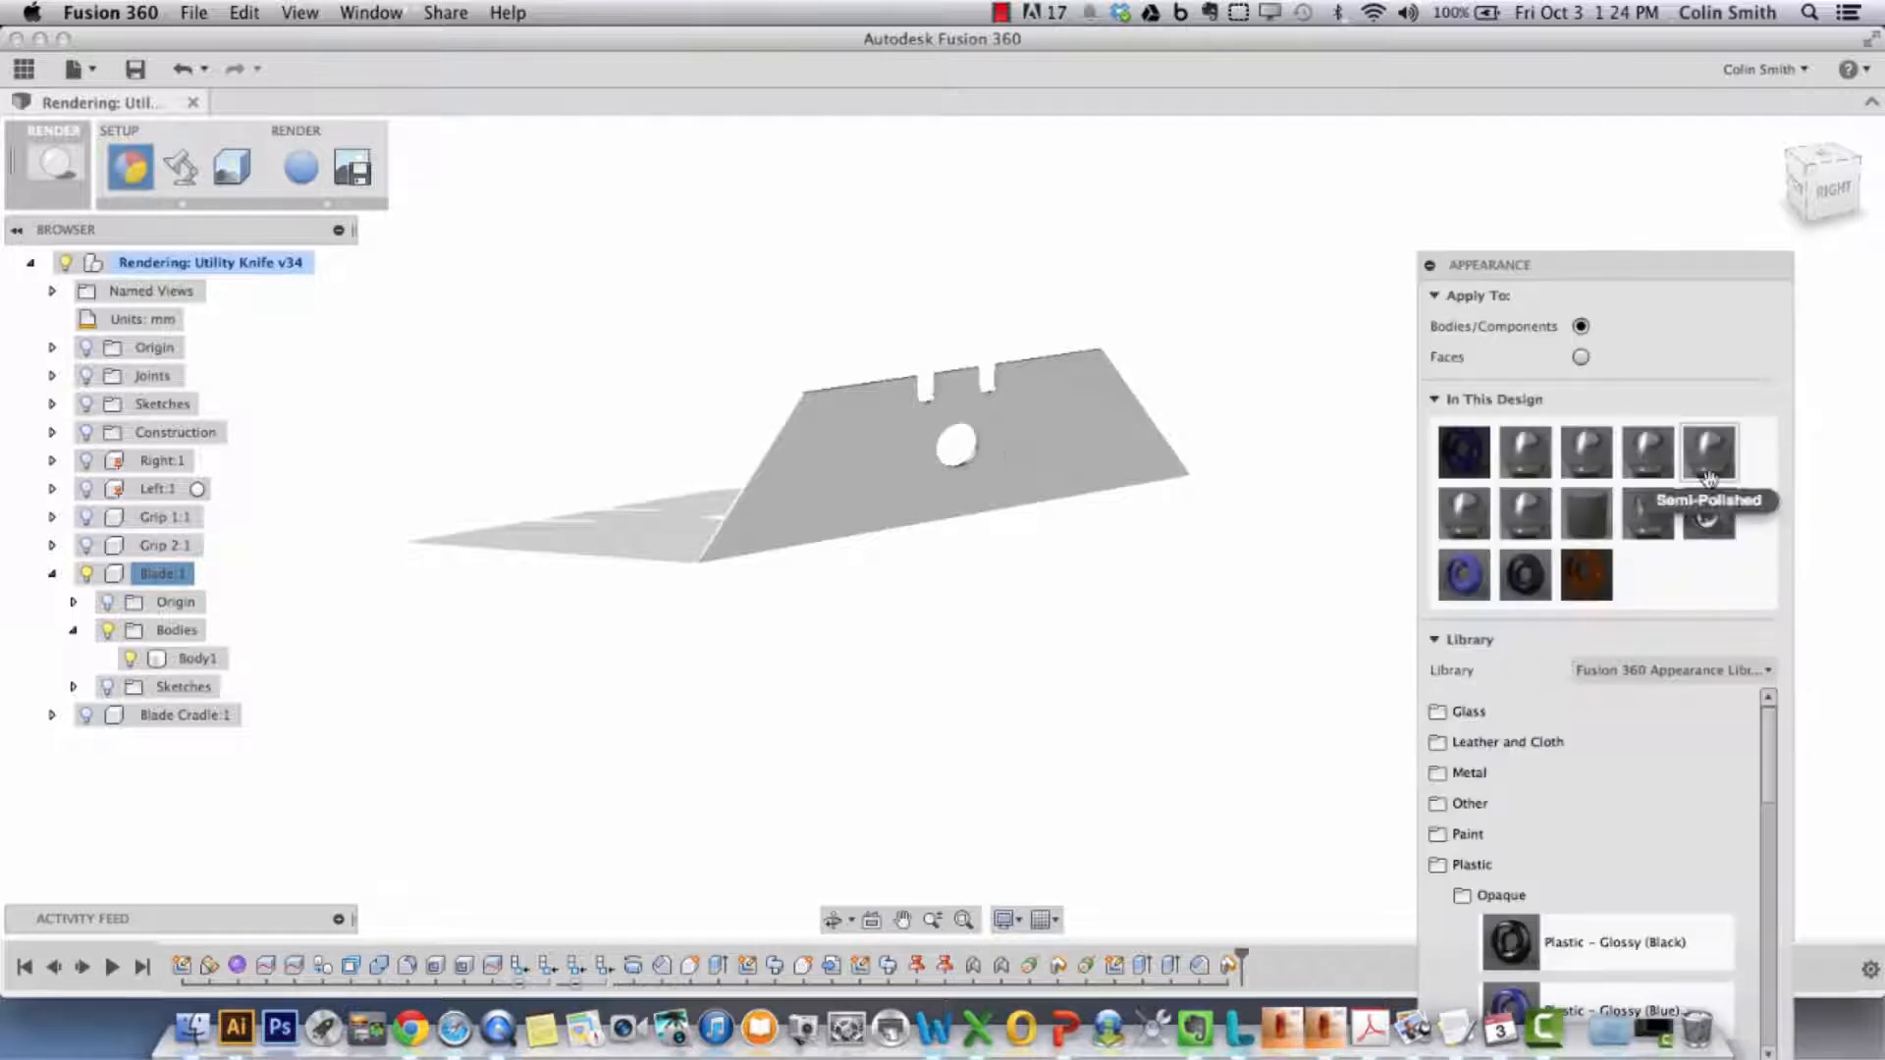
pyautogui.moveTo(1667, 269); pyautogui.dragTo(1743, 226)
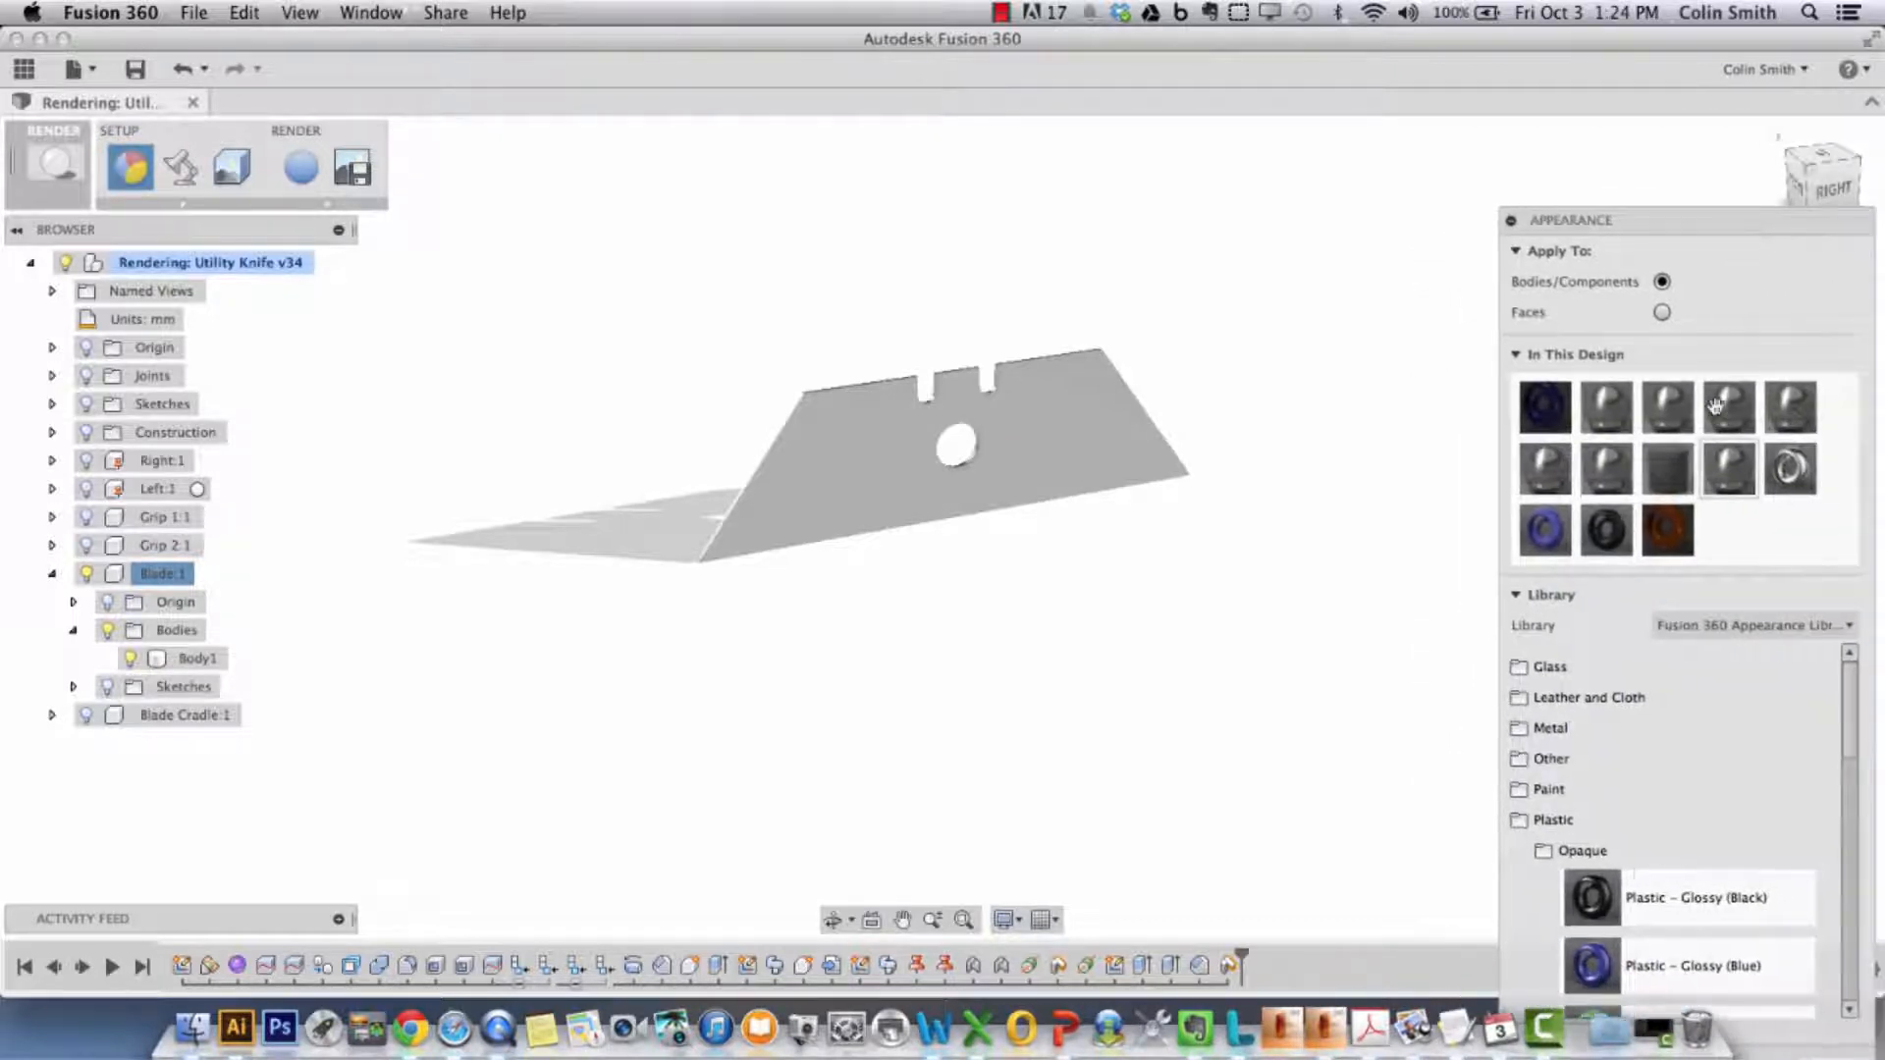
pyautogui.rightClick(1790, 471)
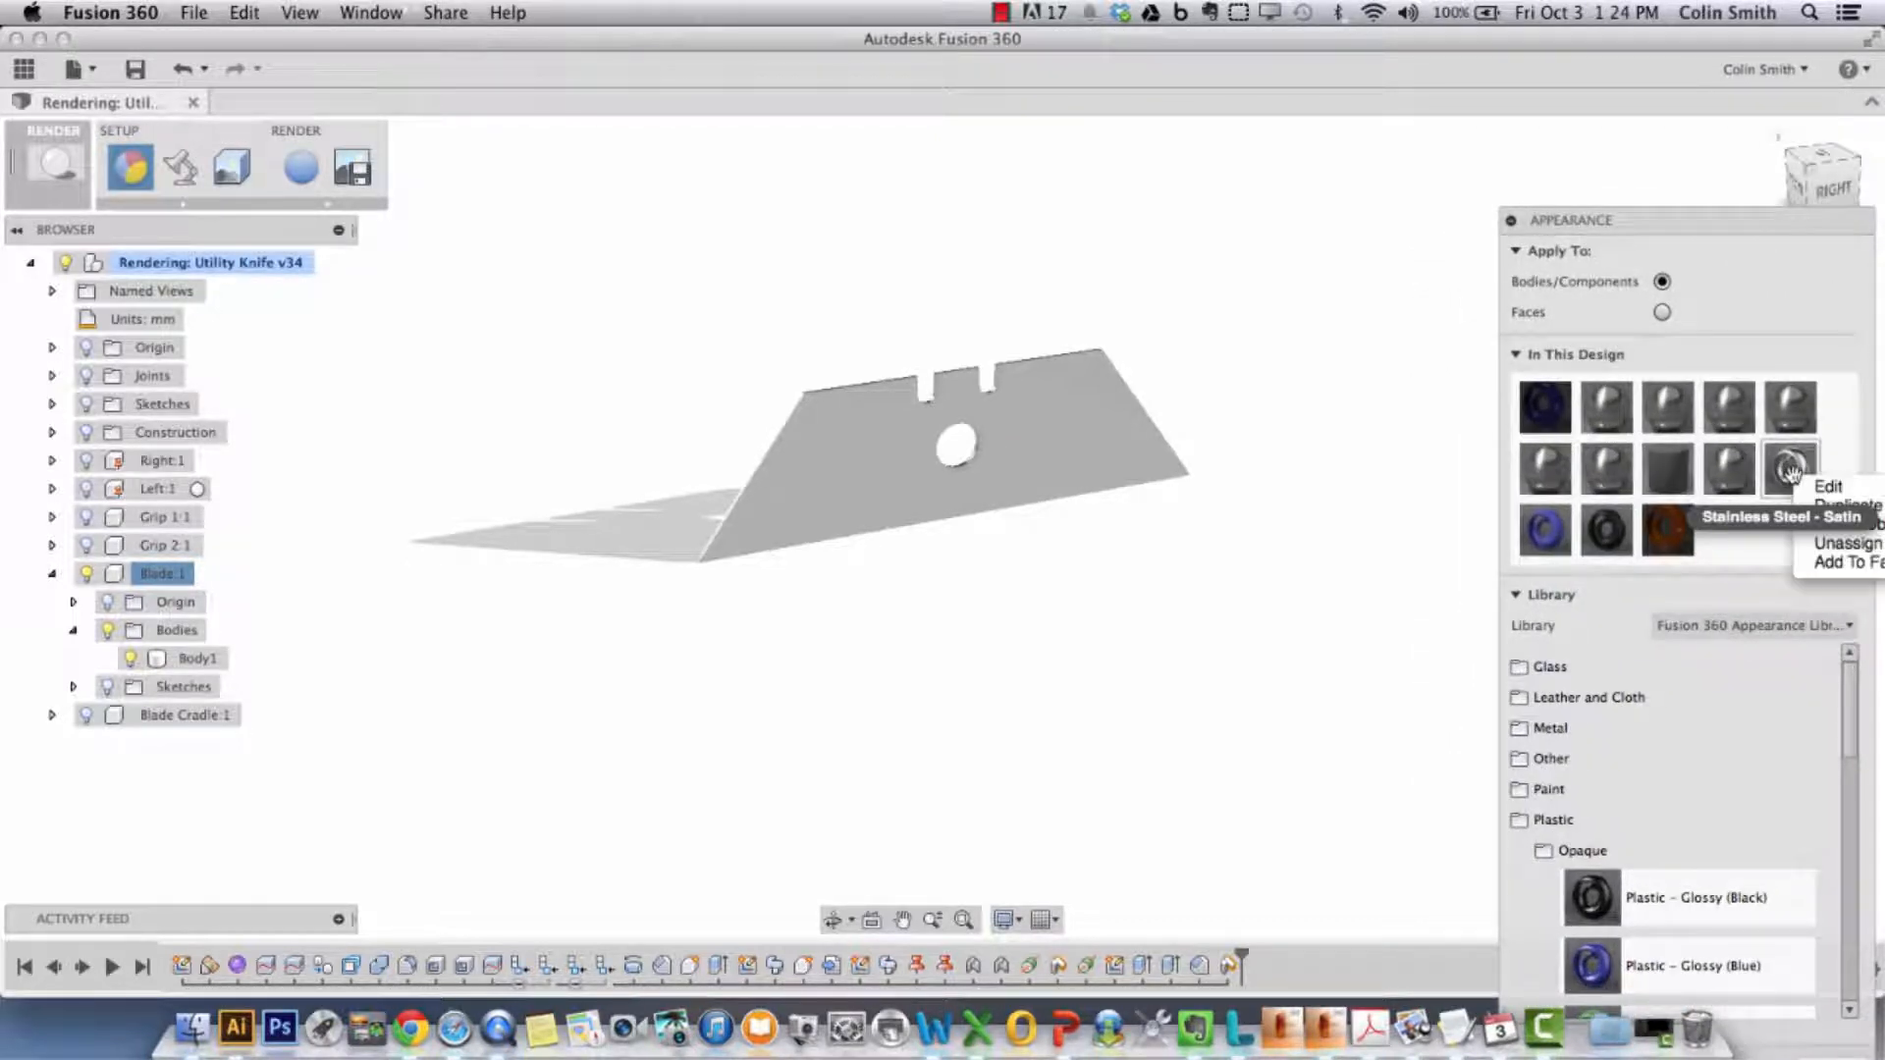
pyautogui.click(1685, 224)
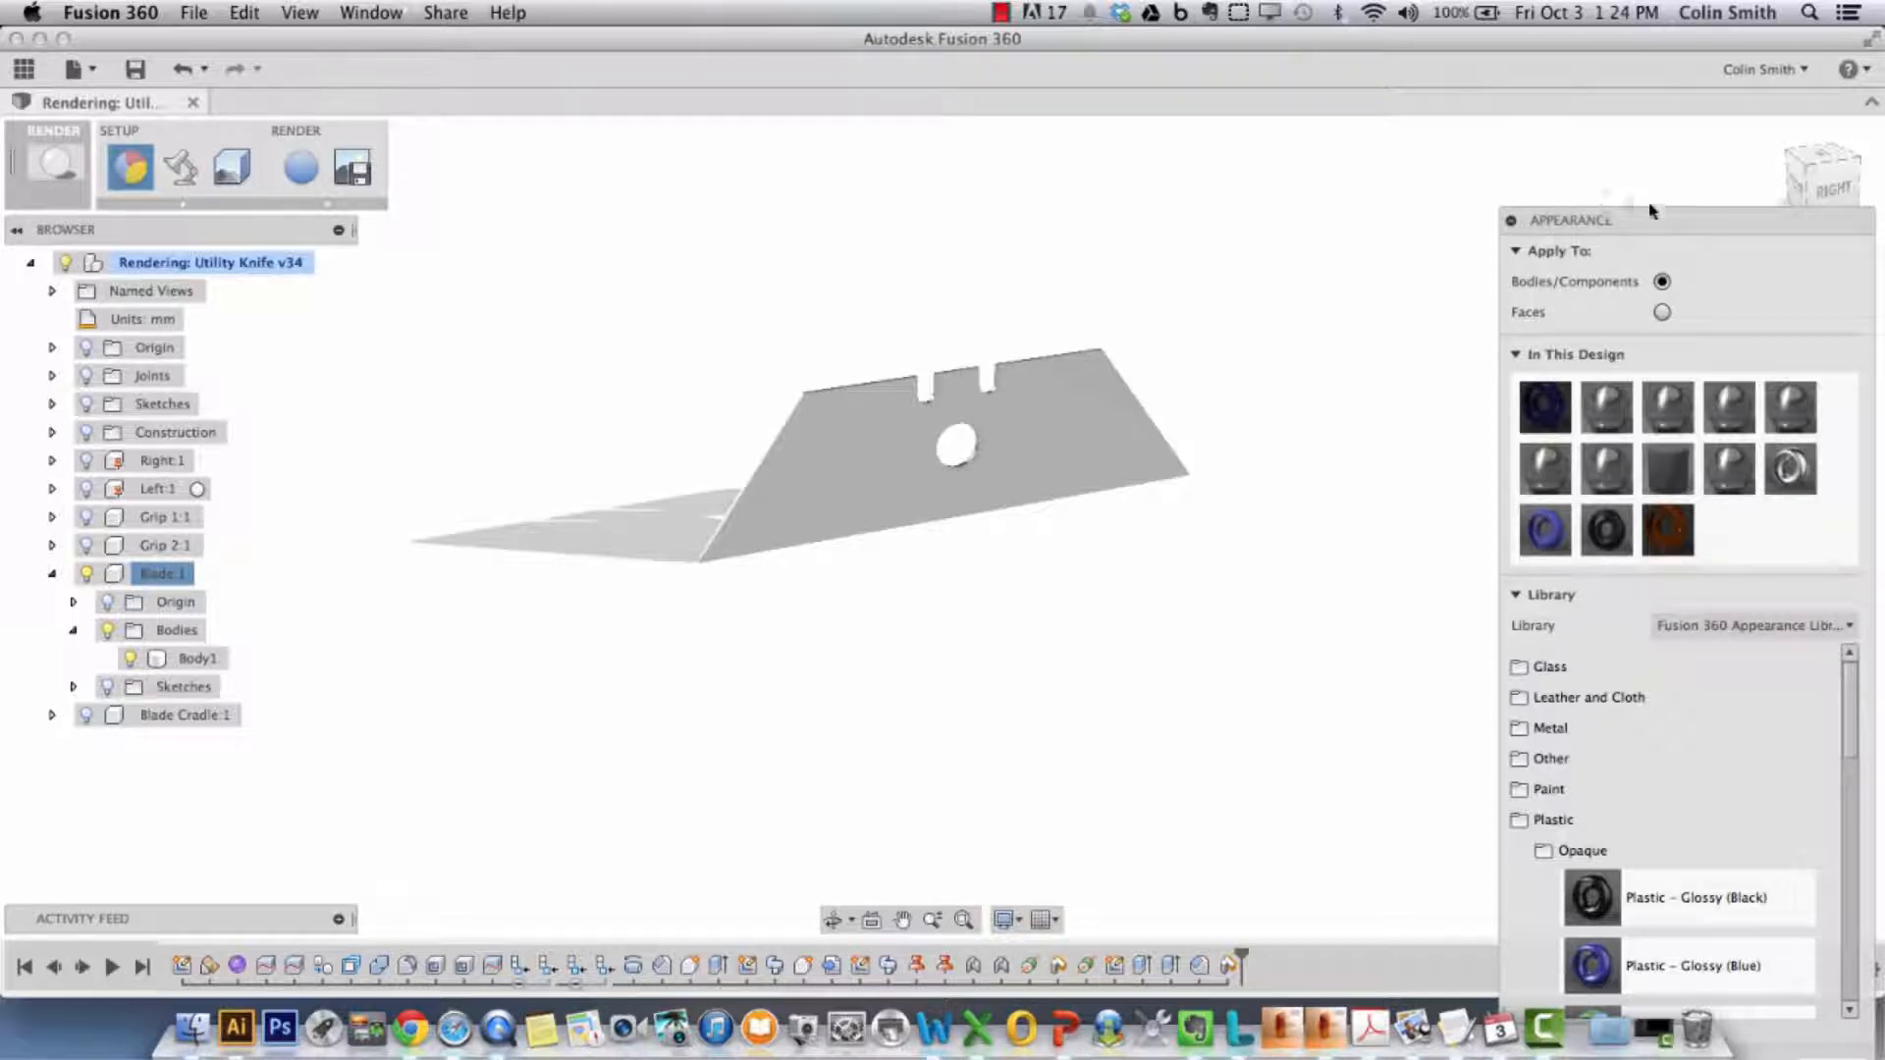
pyautogui.moveTo(1684, 223); pyautogui.dragTo(1535, 171)
pyautogui.rightClick(1636, 428)
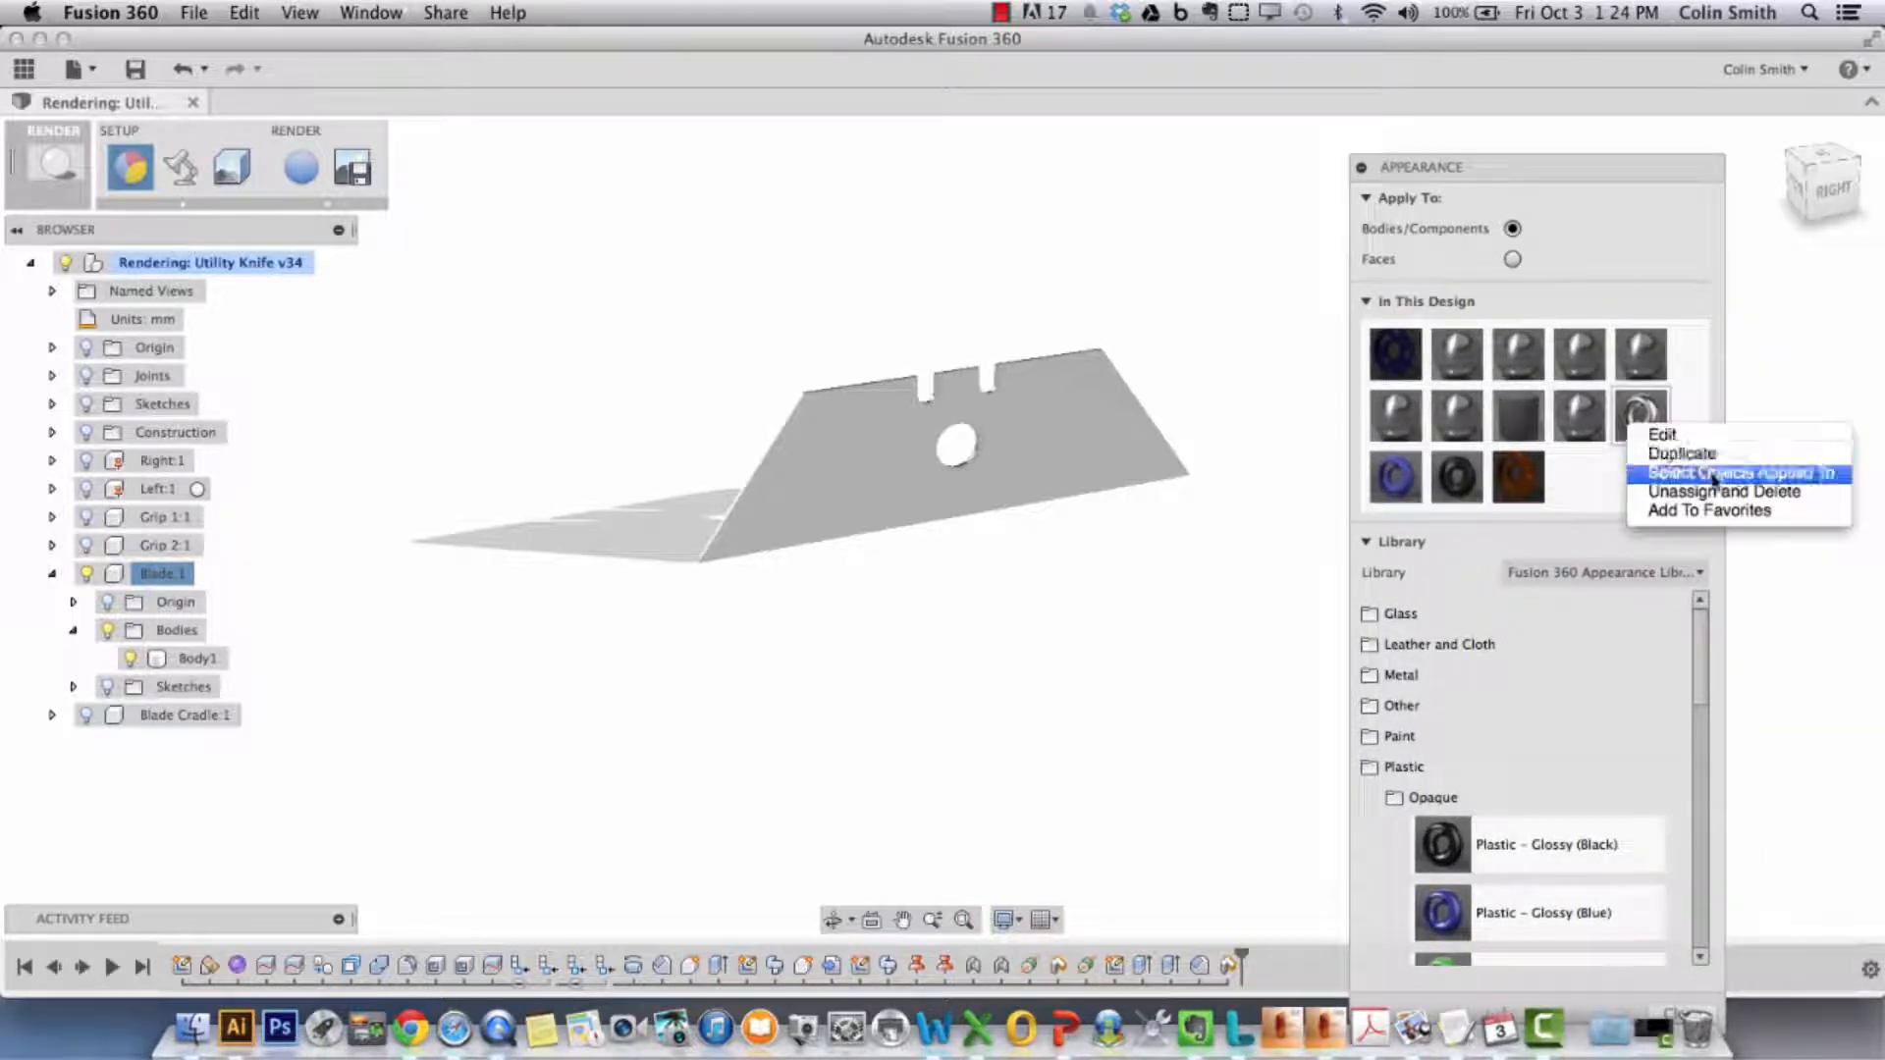
pyautogui.click(1682, 453)
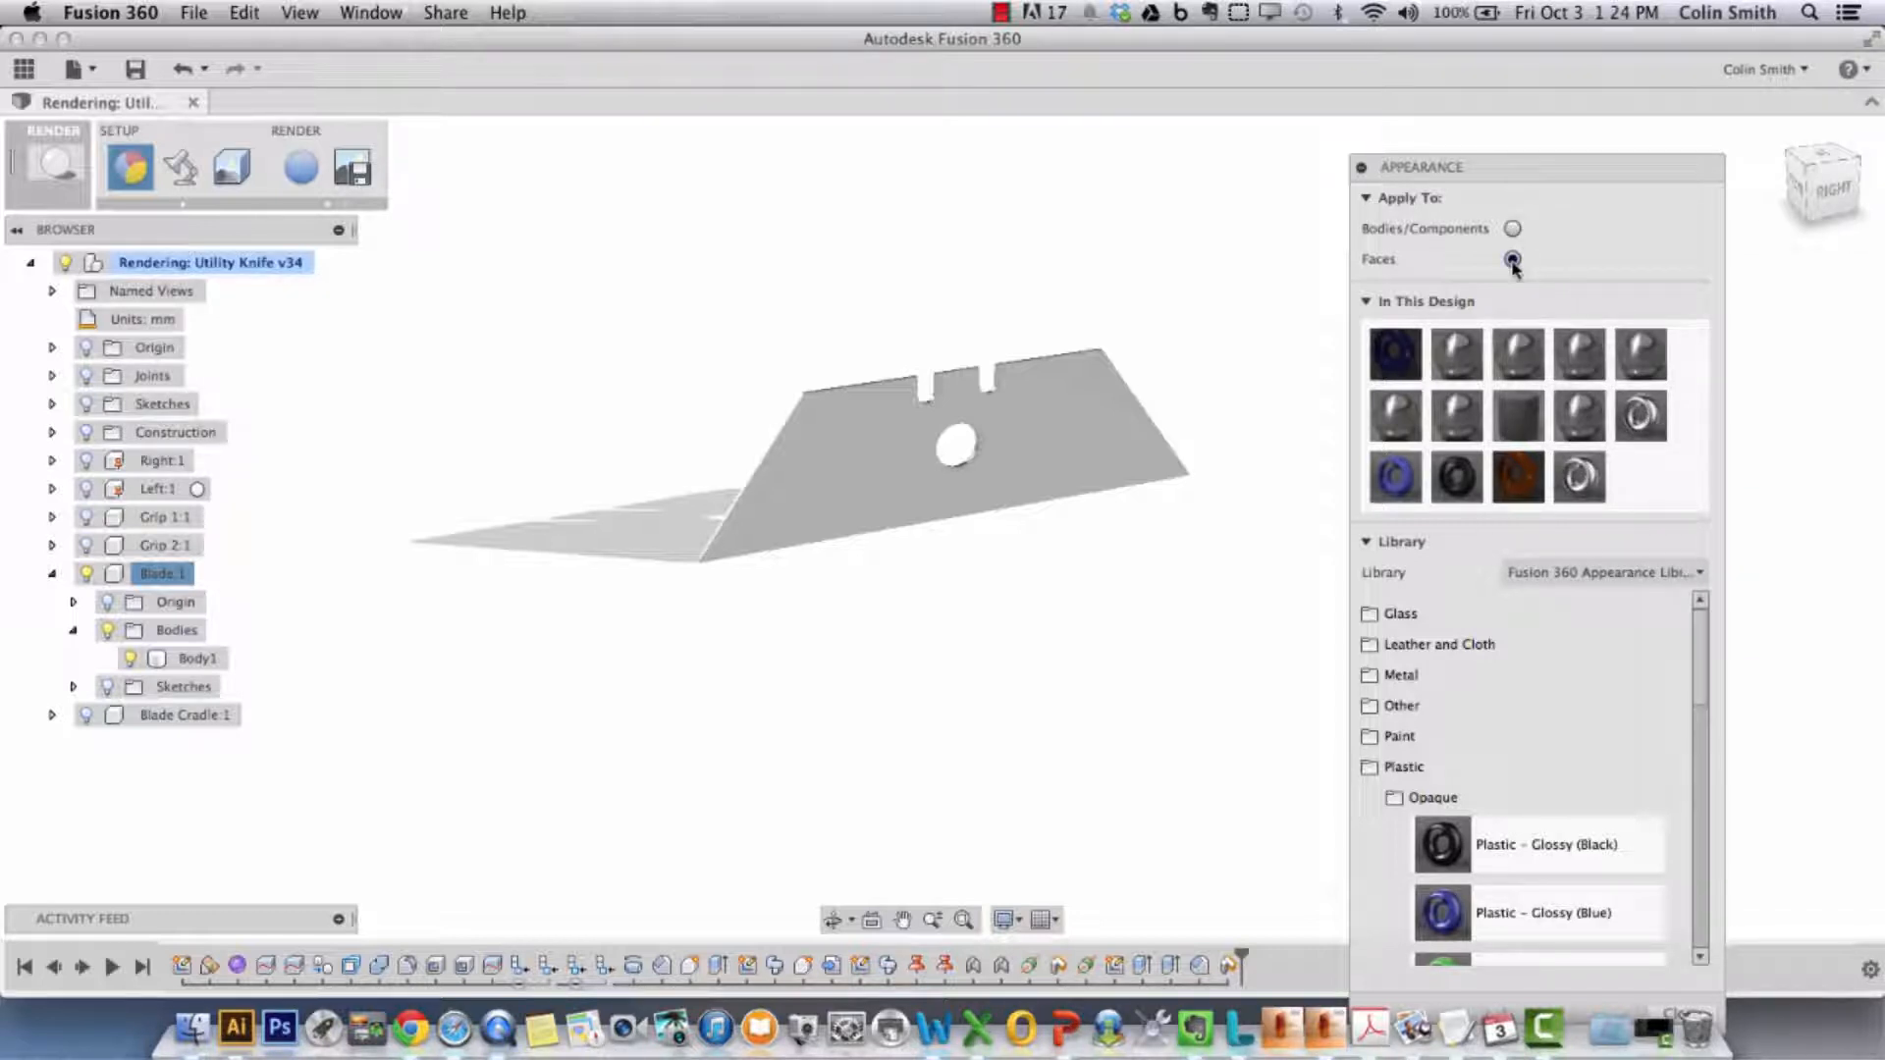
# - Recolor the duplicated Stainless Steel - Satin to near-black and apply it to the blade's flat side face only
pyautogui.doubleClick(1572, 473)
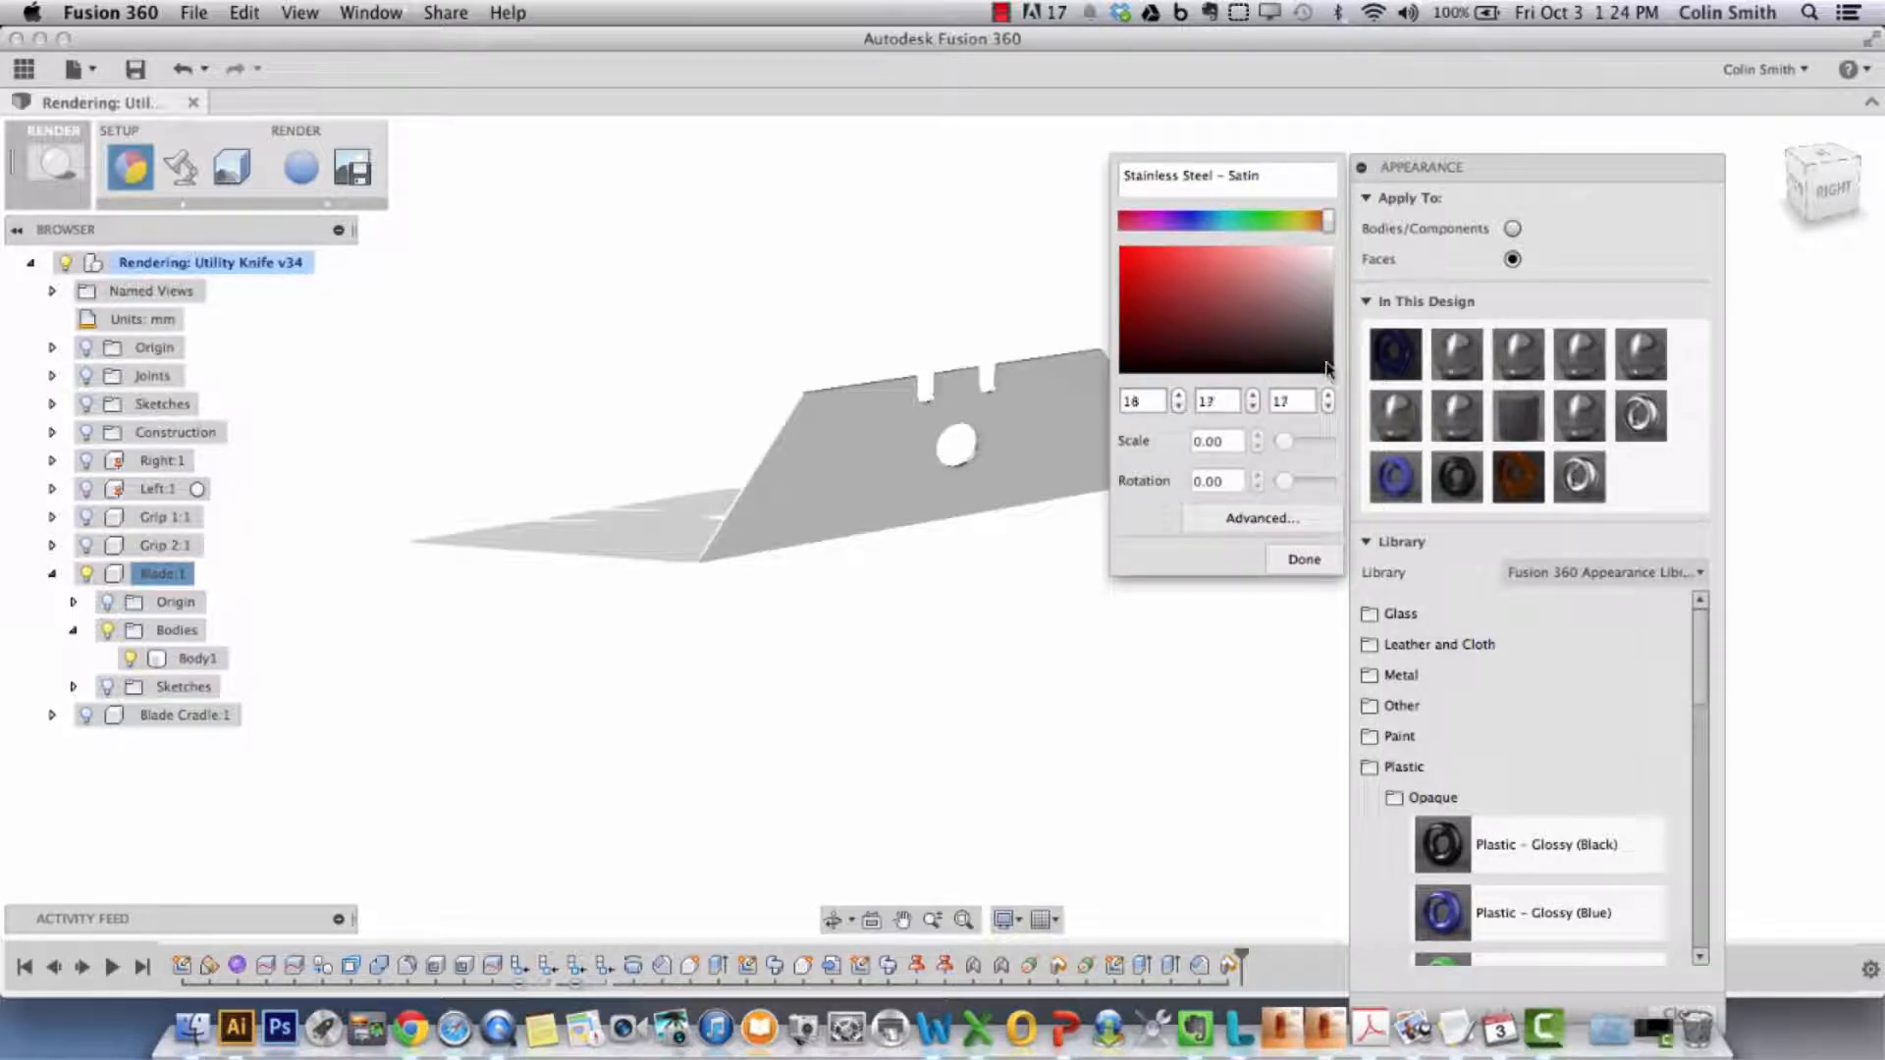
pyautogui.click(1305, 559)
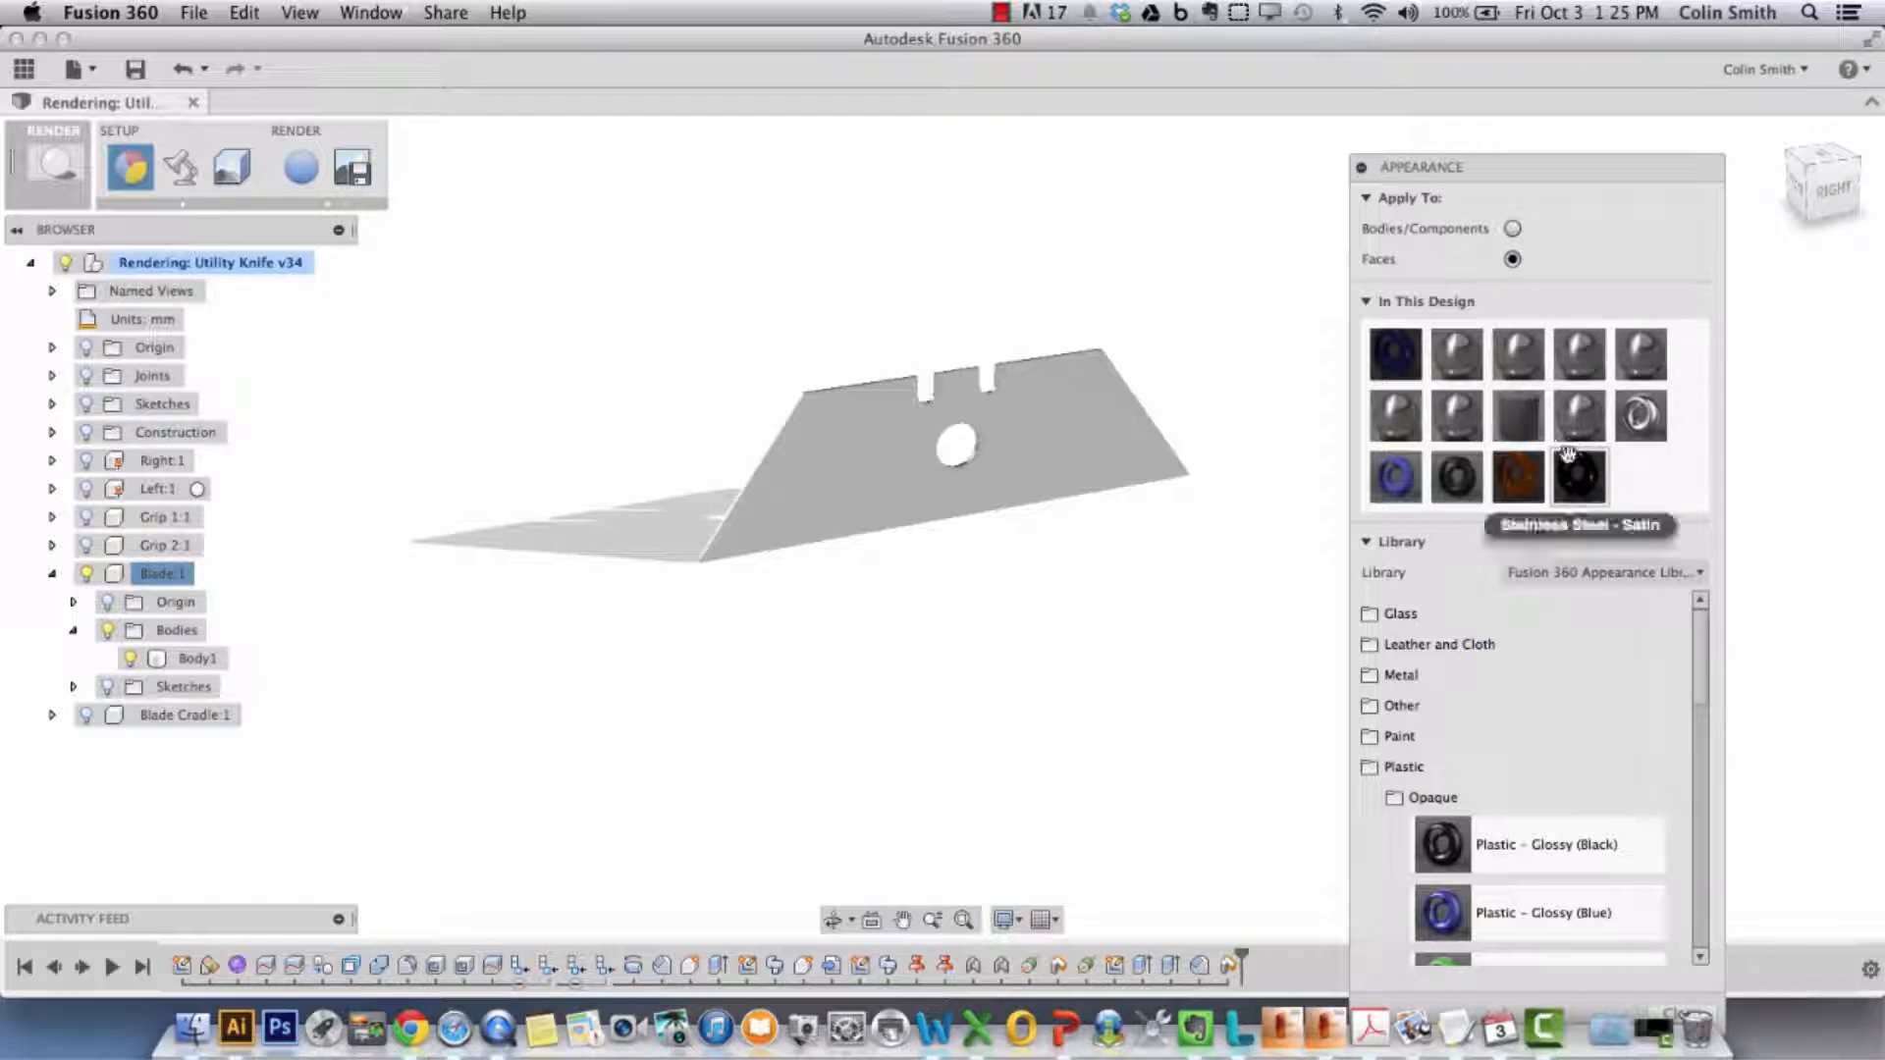
pyautogui.moveTo(1579, 477); pyautogui.dragTo(1050, 391)
pyautogui.scroll(3, 1075, 589)
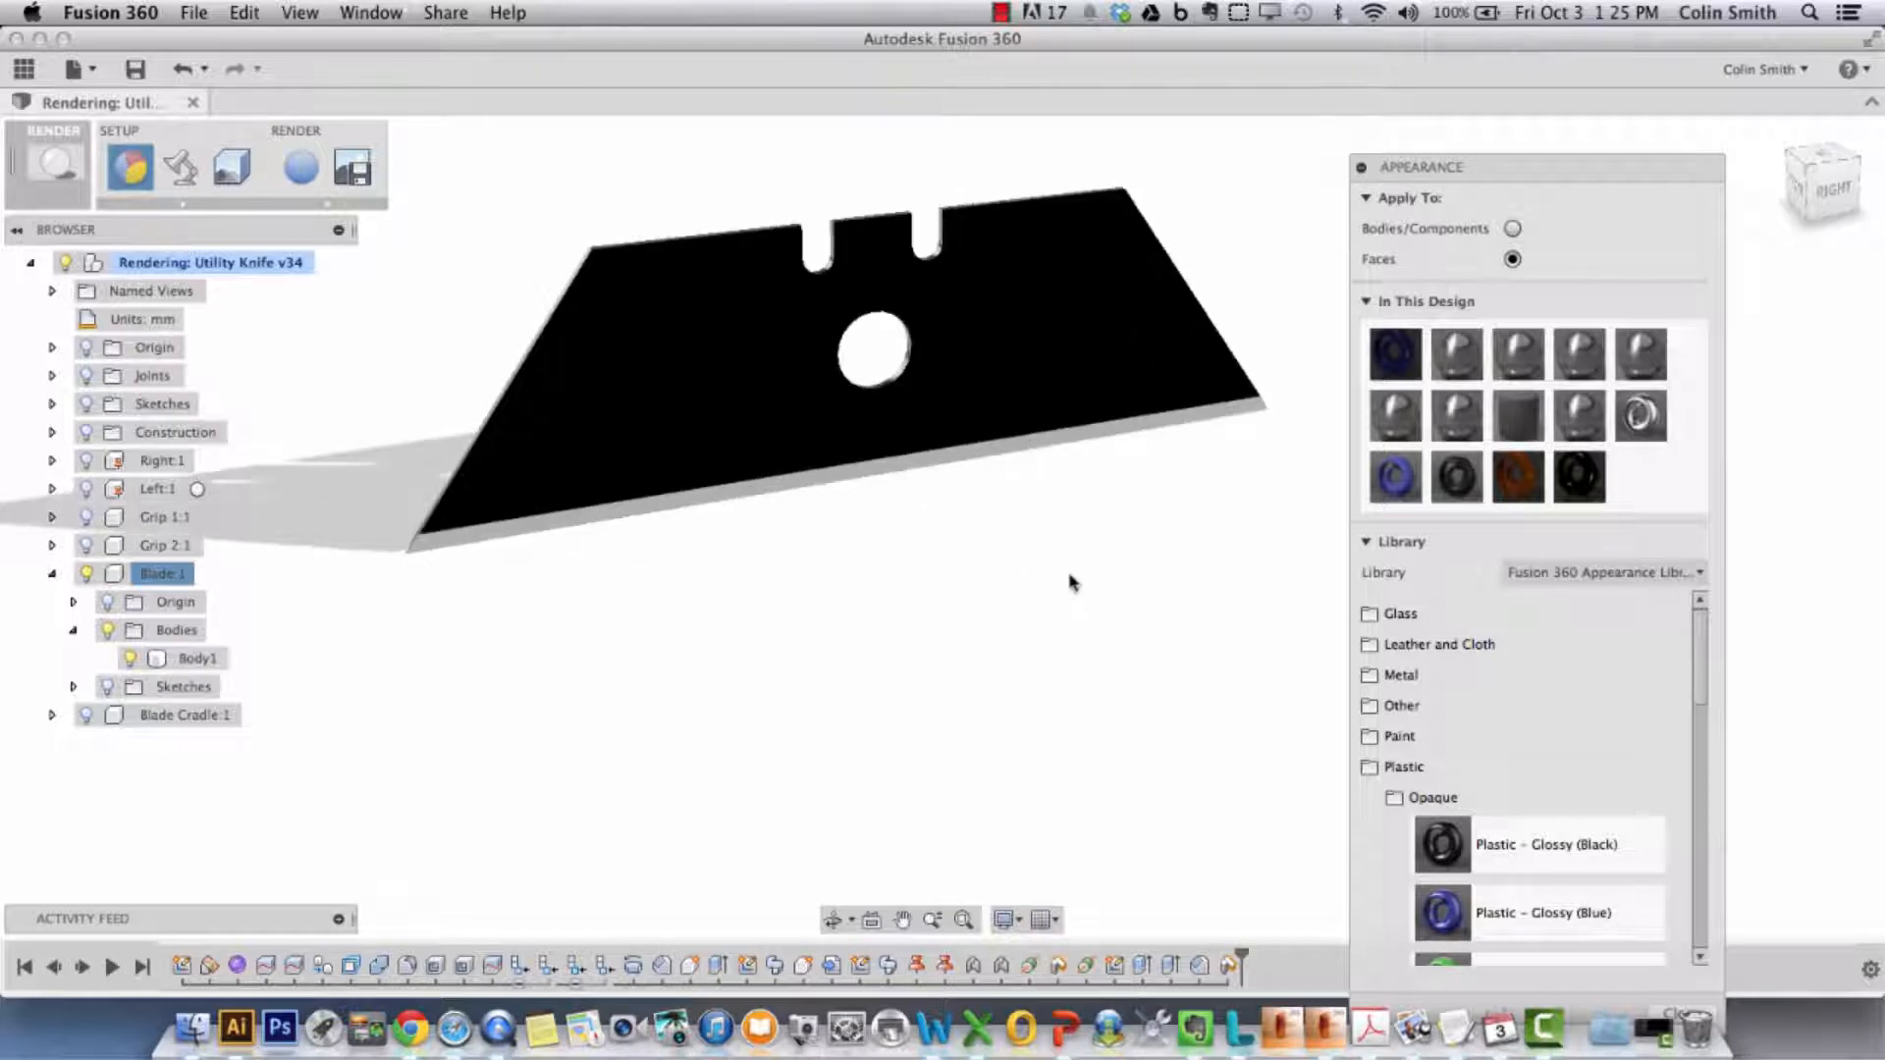
# - Apply the near-black stainless steel copy to the blade's opposite flat face, leaving the sharpened edge in its original steel
pyautogui.keyDown('shift'); pyautogui.moveTo(1073, 583); pyautogui.dragTo(1067, 651, button='middle'); pyautogui.keyUp('shift')
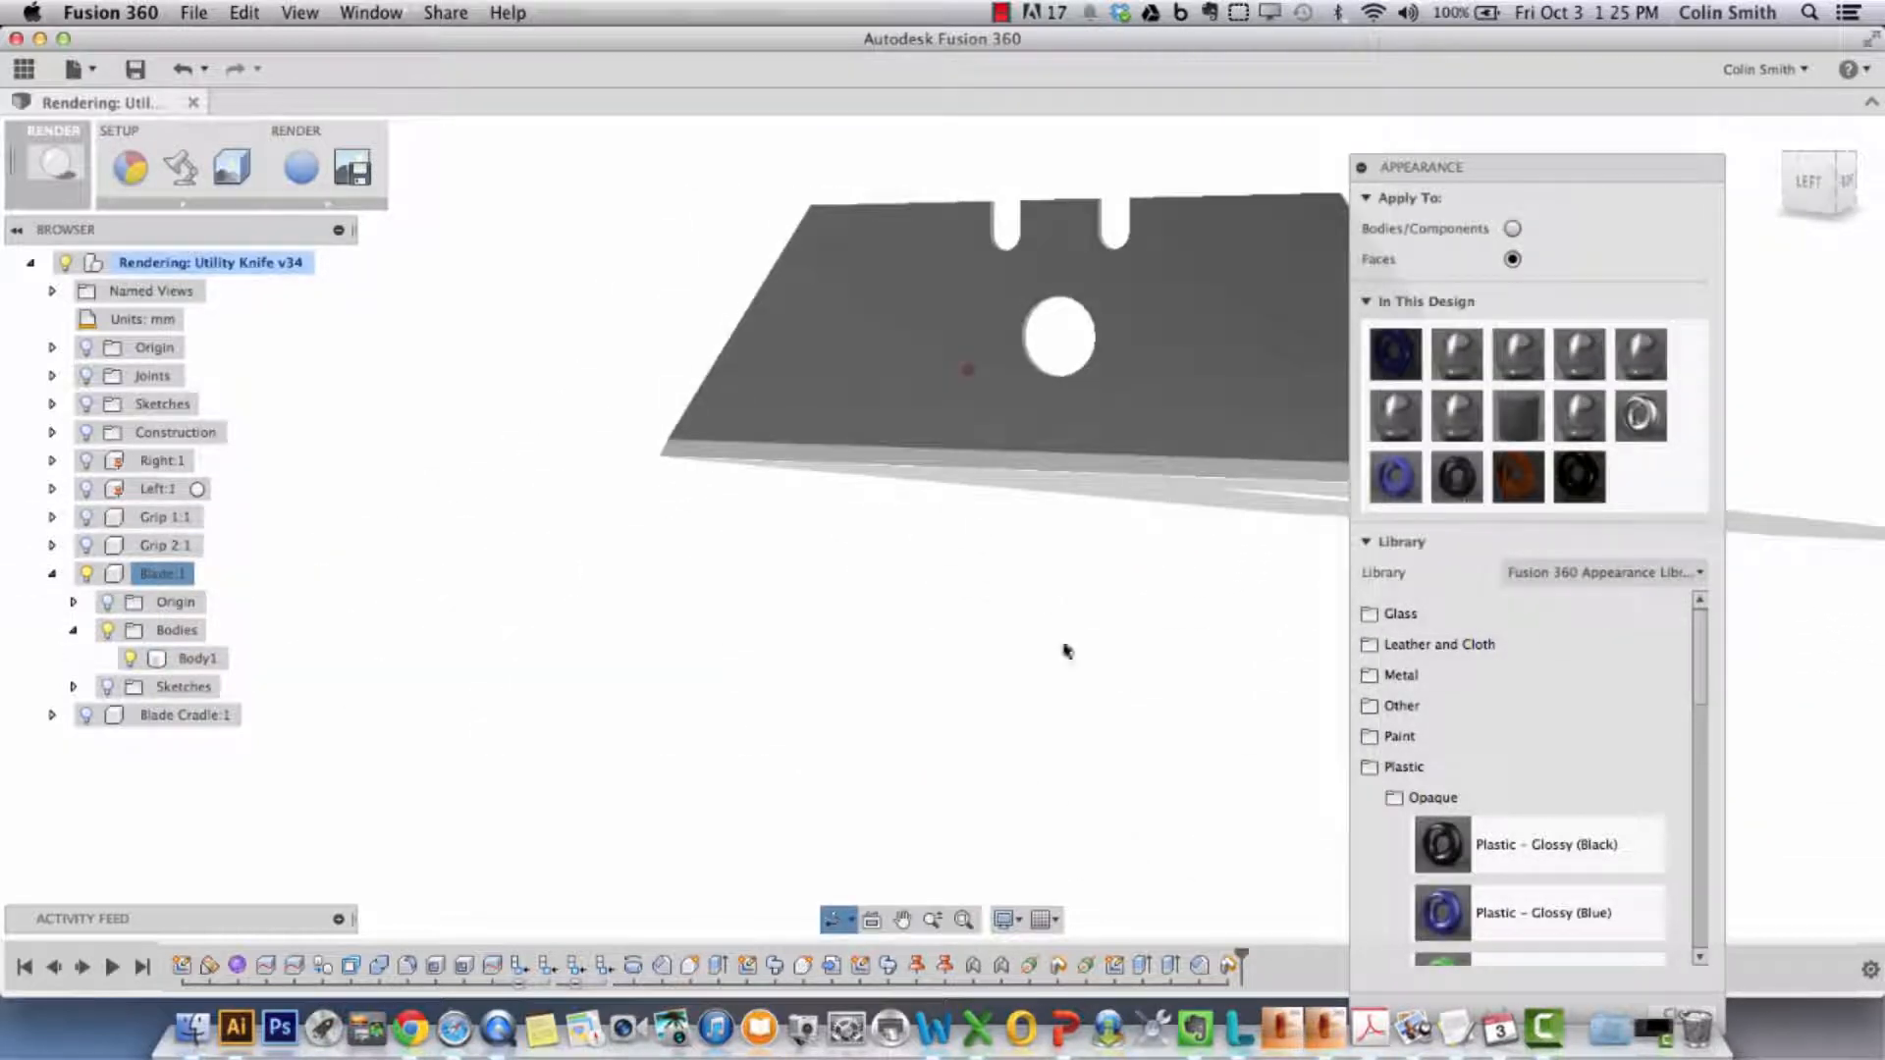
pyautogui.moveTo(1579, 477); pyautogui.dragTo(931, 390)
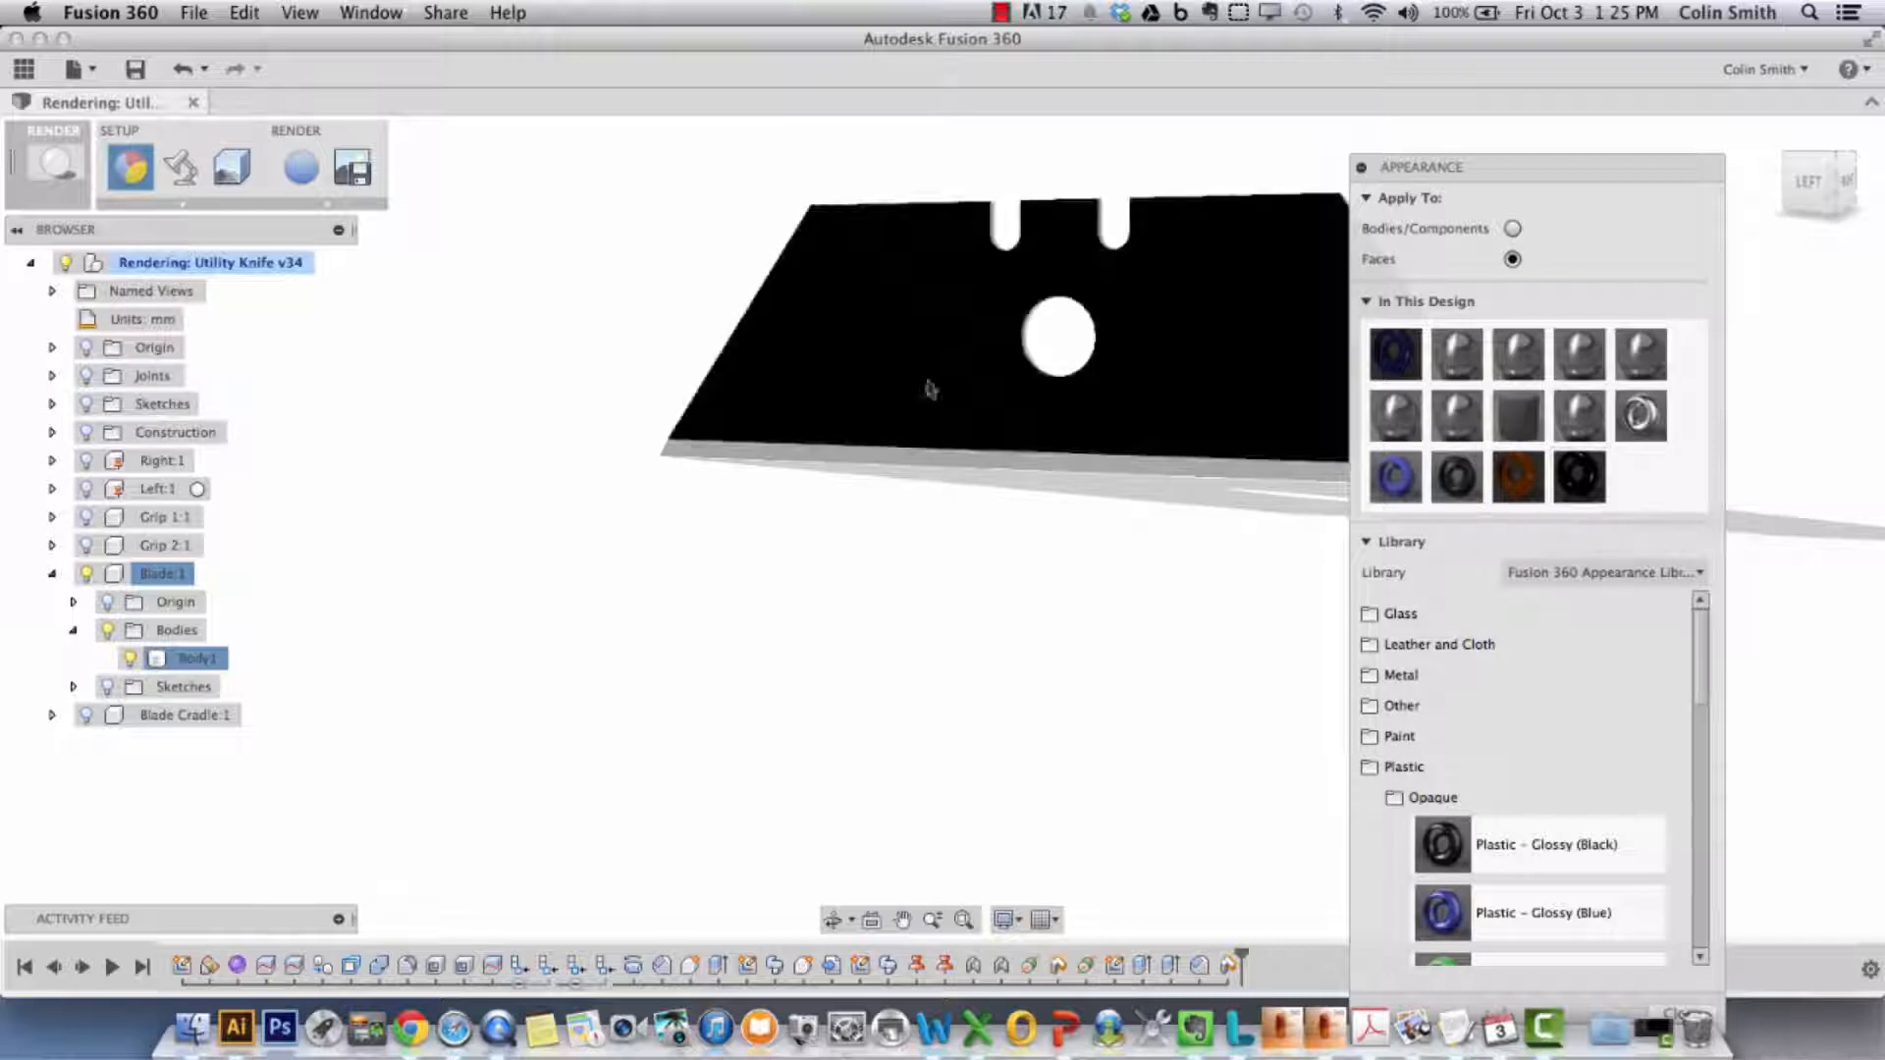
pyautogui.keyDown('shift'); pyautogui.moveTo(930, 389); pyautogui.dragTo(735, 291, button='middle'); pyautogui.keyUp('shift')
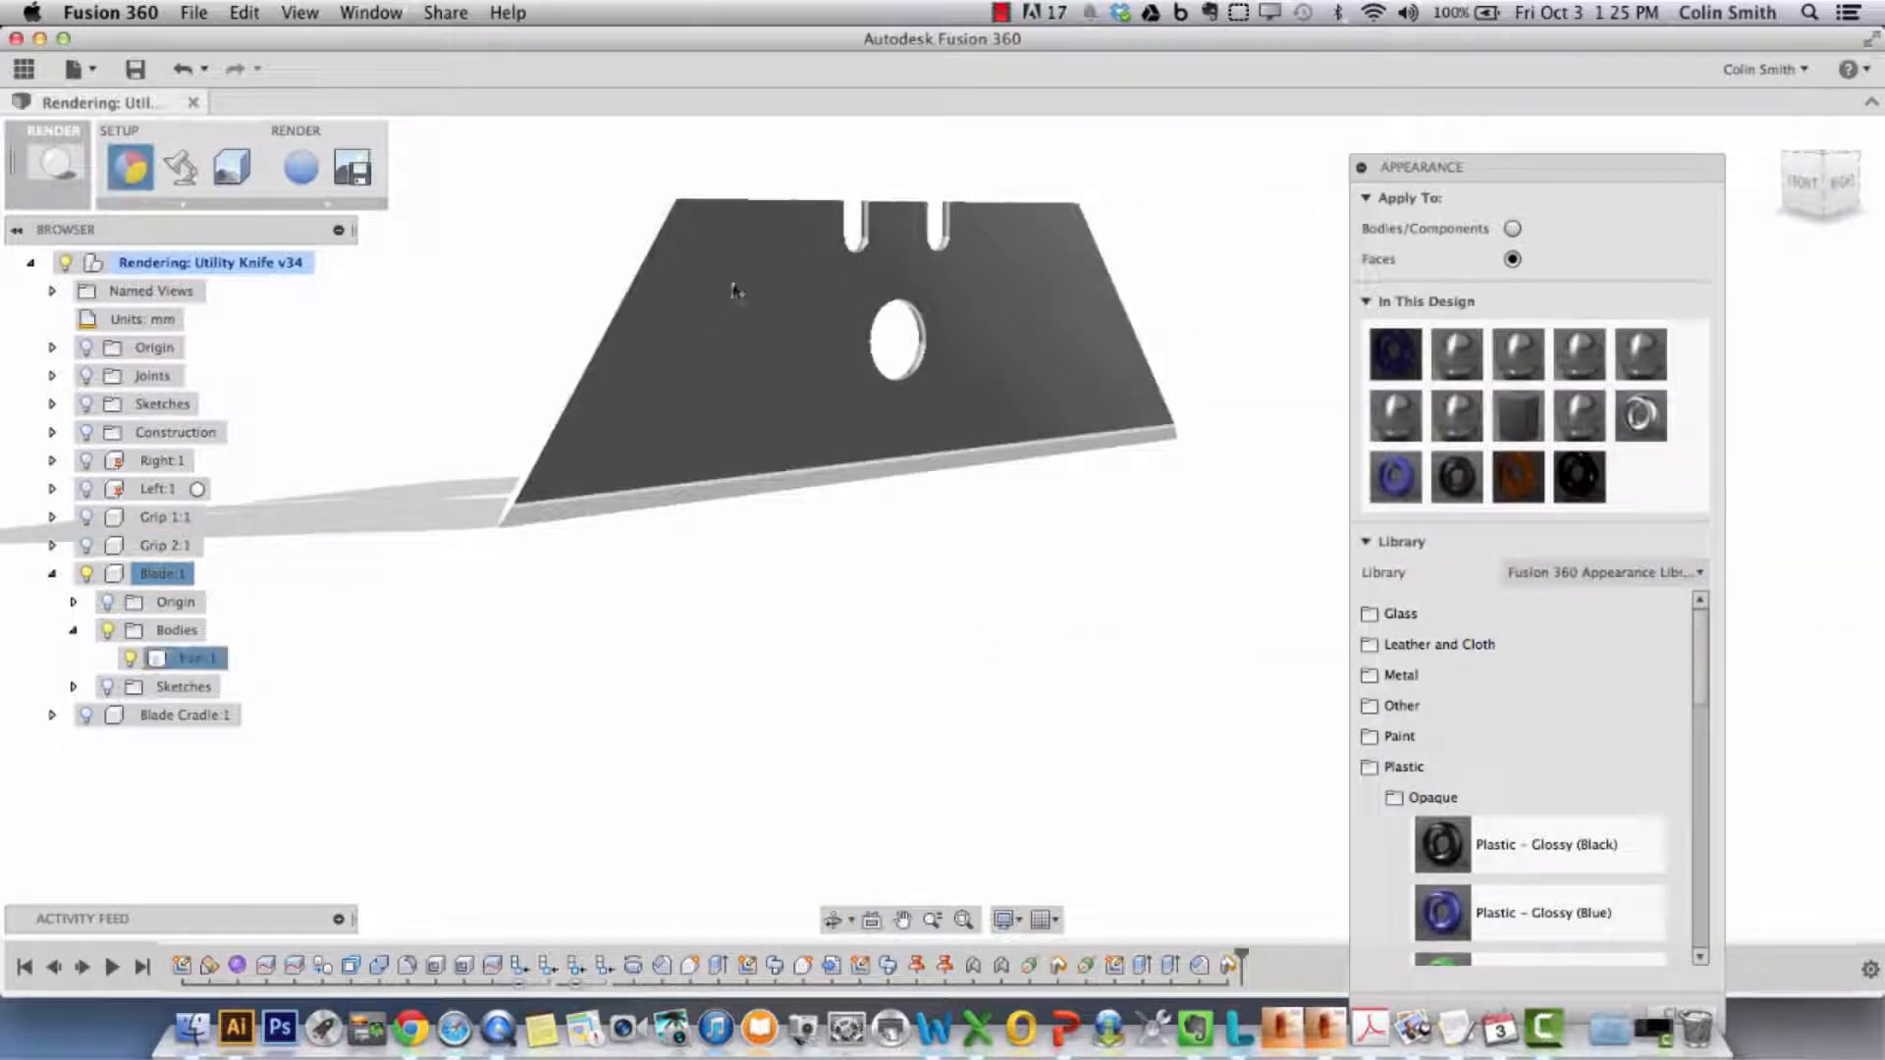
pyautogui.moveTo(956, 521)
pyautogui.keyDown('shift'); pyautogui.mouseDown(button='middle')
pyautogui.moveTo(917, 530)
pyautogui.moveTo(1037, 538)
pyautogui.moveTo(993, 530)
pyautogui.moveTo(1198, 311)
pyautogui.mouseUp(button='middle'); pyautogui.keyUp('shift')
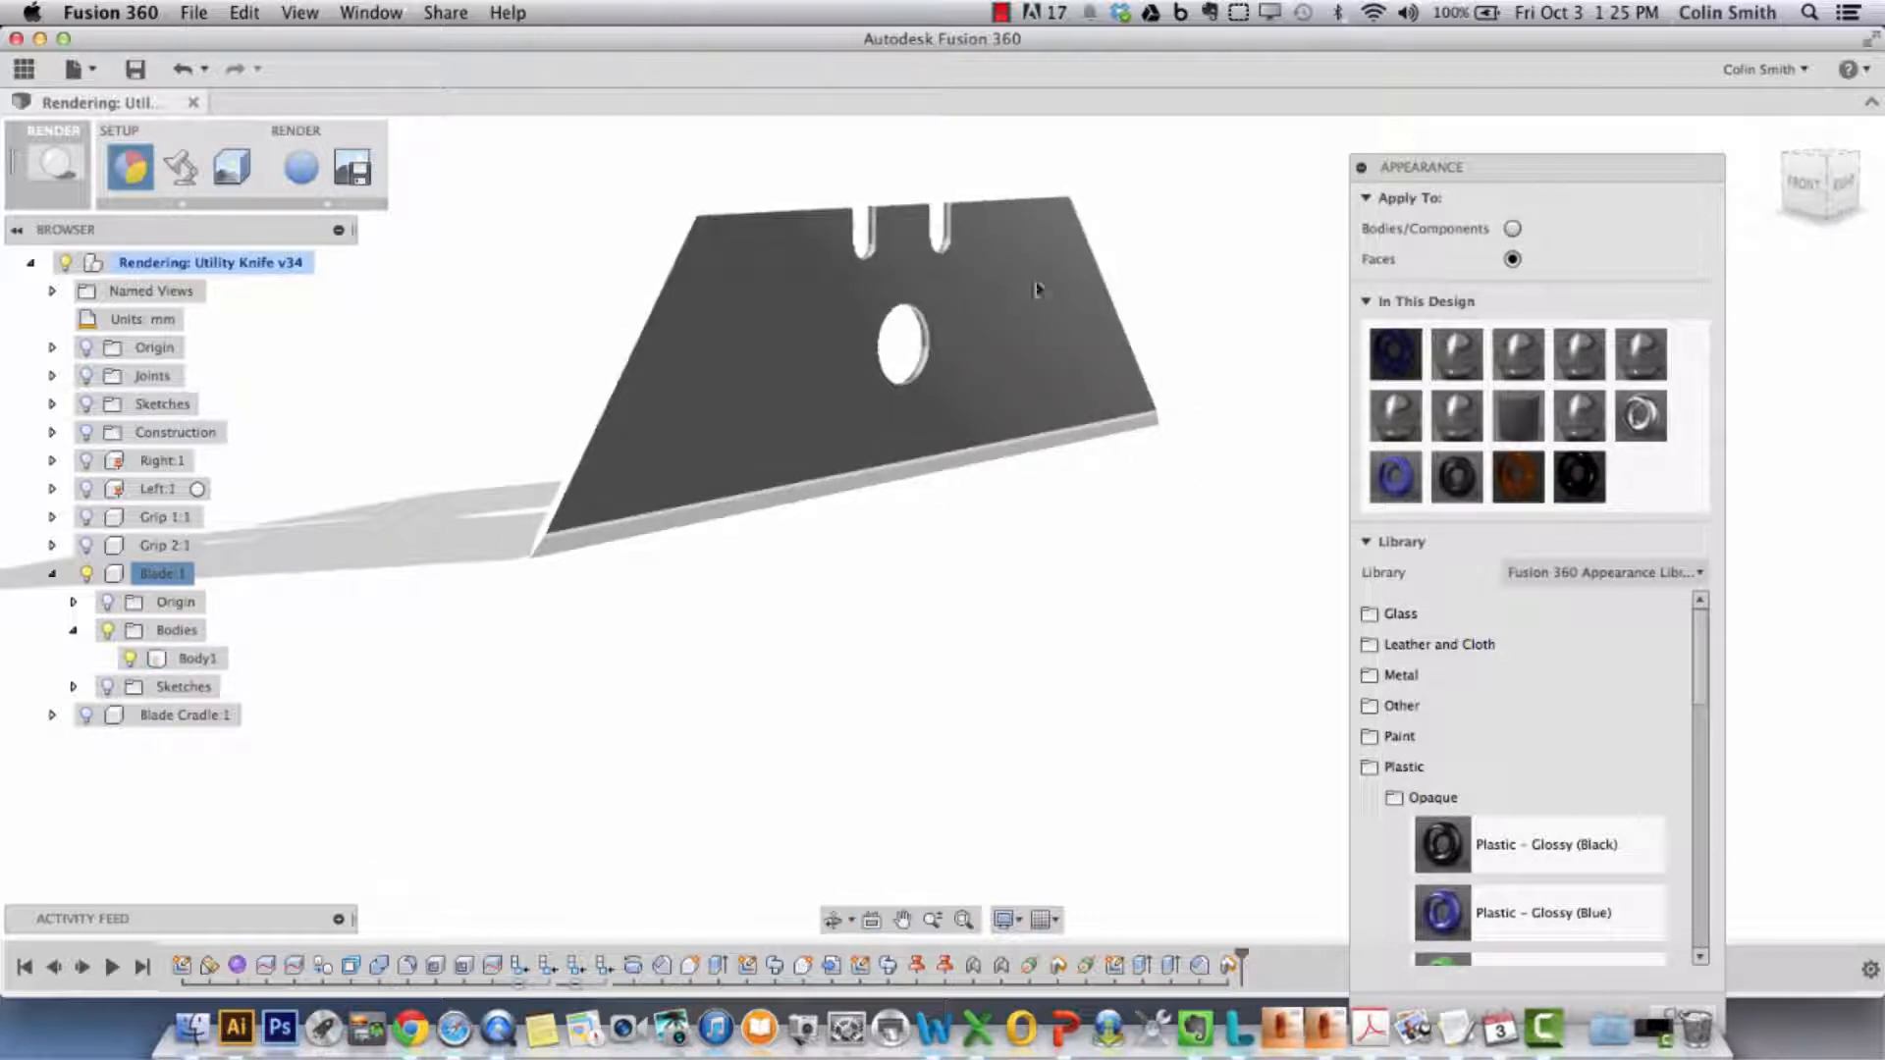
pyautogui.scroll(-5, 1066, 557)
pyautogui.moveTo(1075, 587)
pyautogui.keyDown('shift'); pyautogui.mouseDown(button='middle')
pyautogui.moveTo(1068, 557)
pyautogui.moveTo(858, 639)
pyautogui.moveTo(952, 652)
pyautogui.moveTo(1120, 613)
pyautogui.moveTo(965, 619)
pyautogui.mouseUp(button='middle'); pyautogui.keyUp('shift')
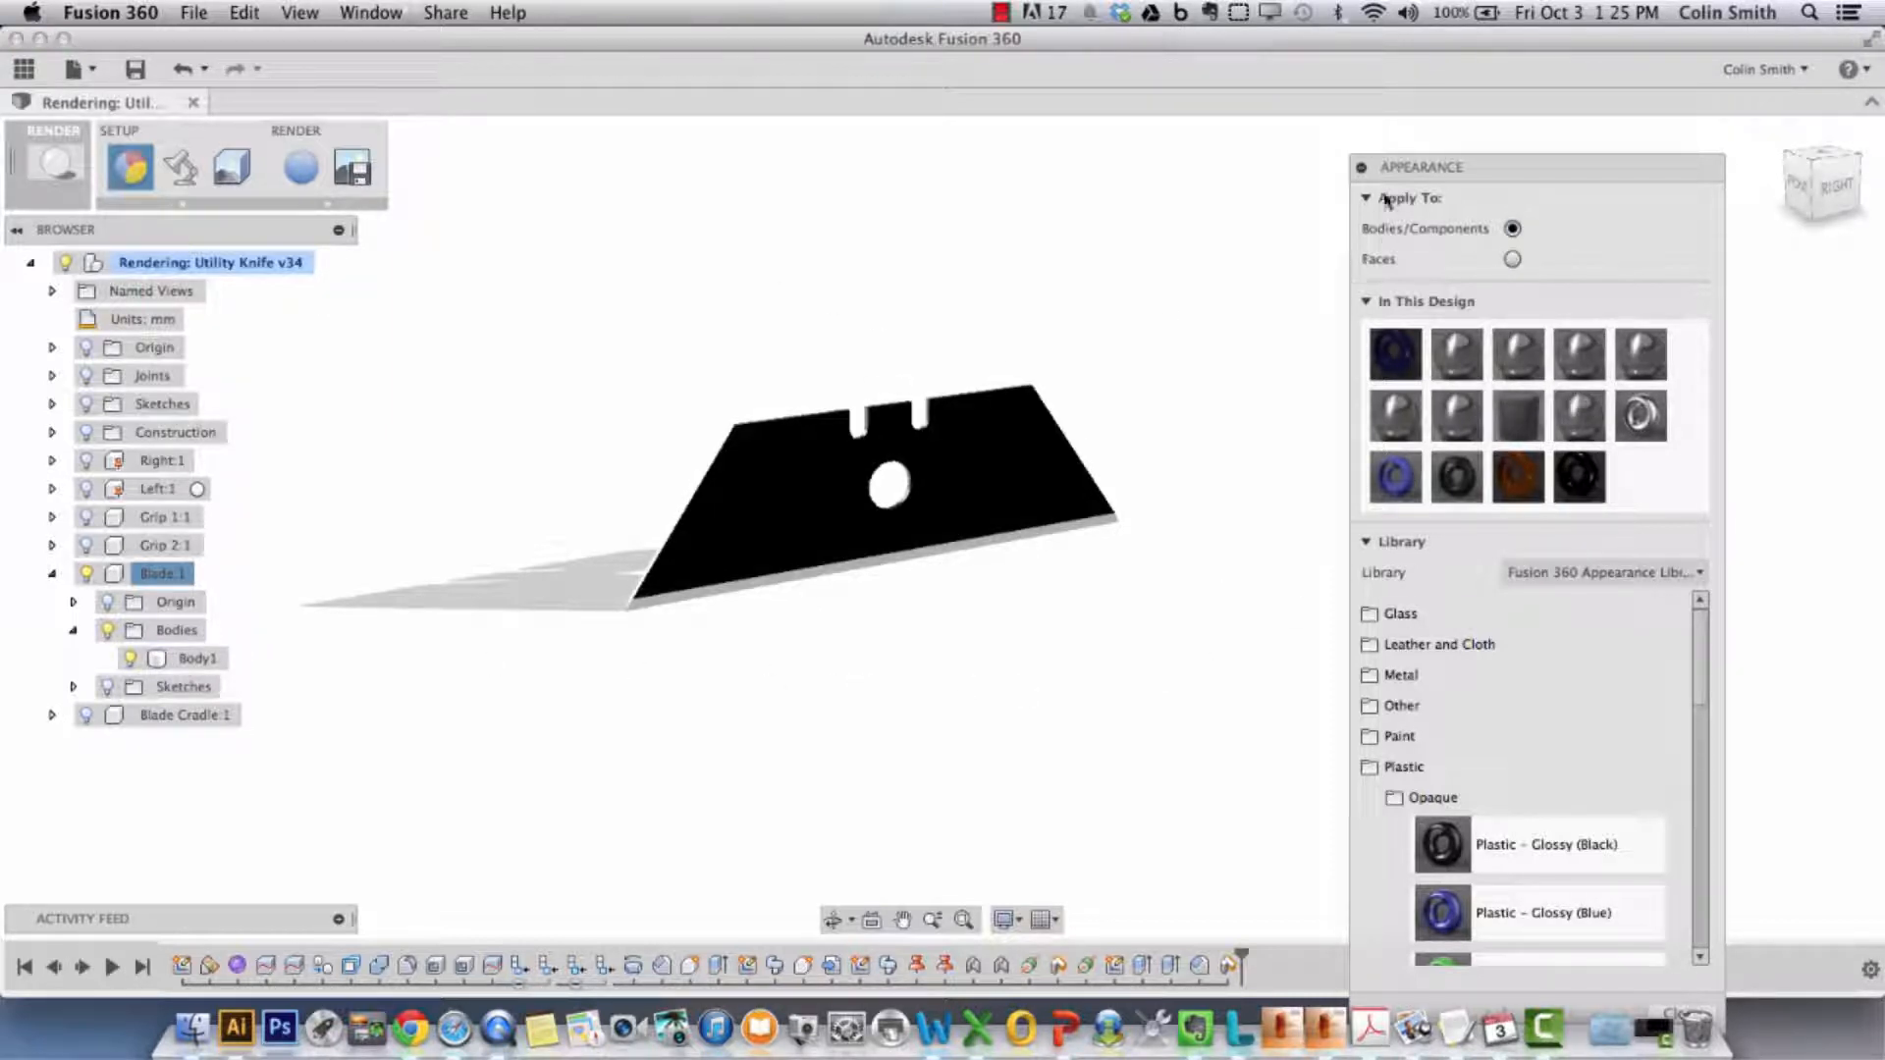
# - Close the appearance settings and unisolate the Blade component to bring back the whole knife
pyautogui.click(52, 574)
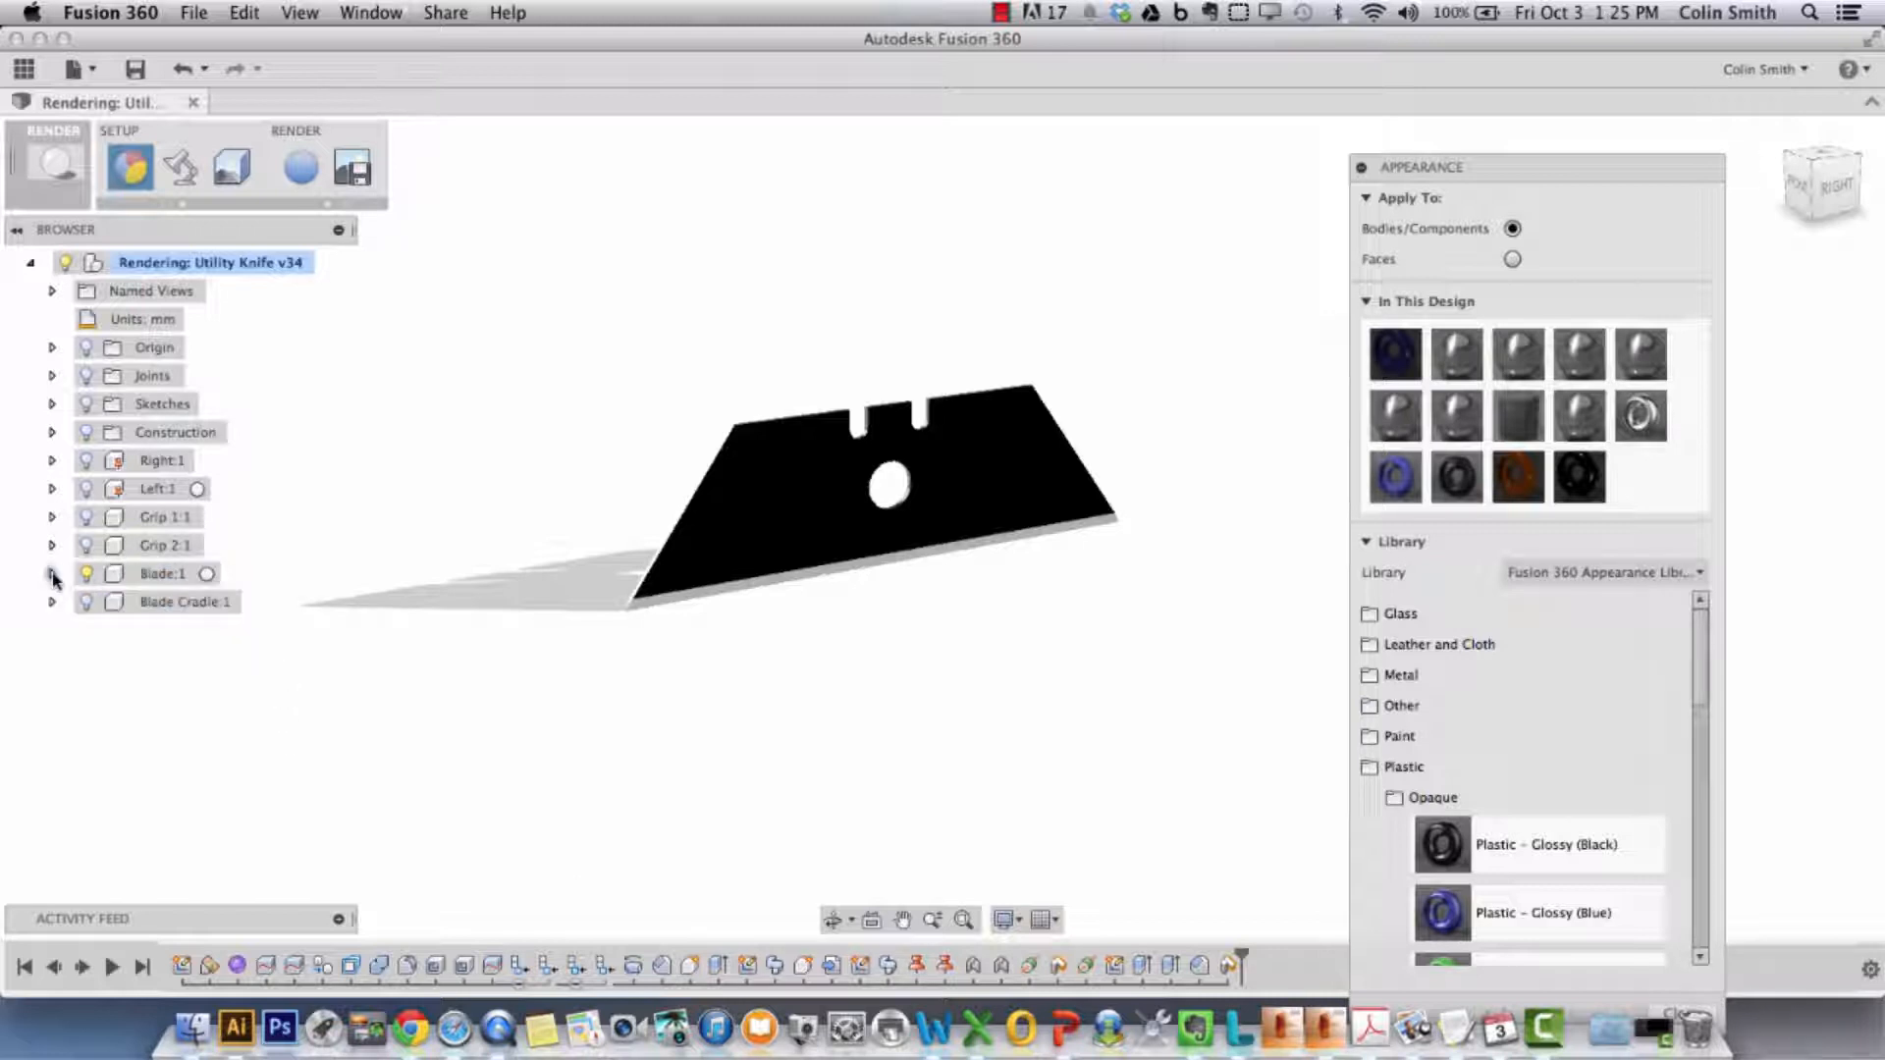
pyautogui.click(162, 573)
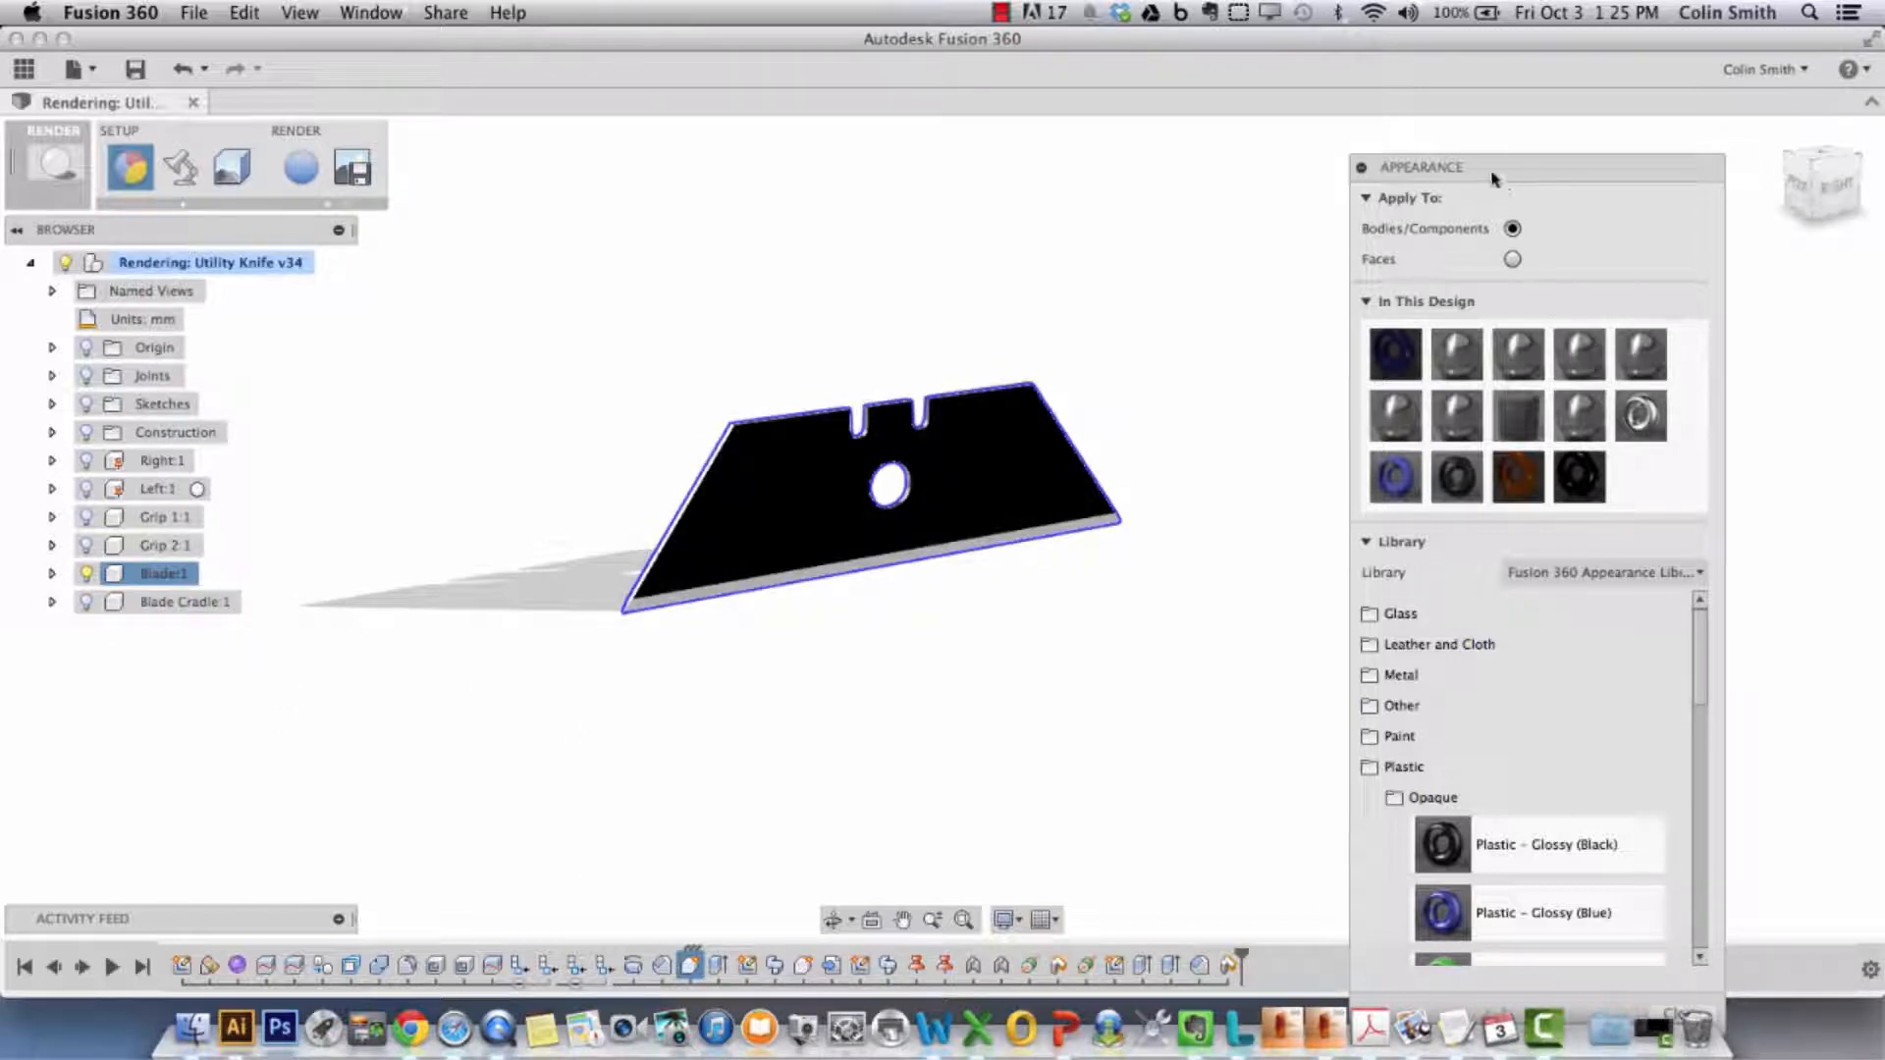
pyautogui.moveTo(1494, 177); pyautogui.dragTo(1251, 29)
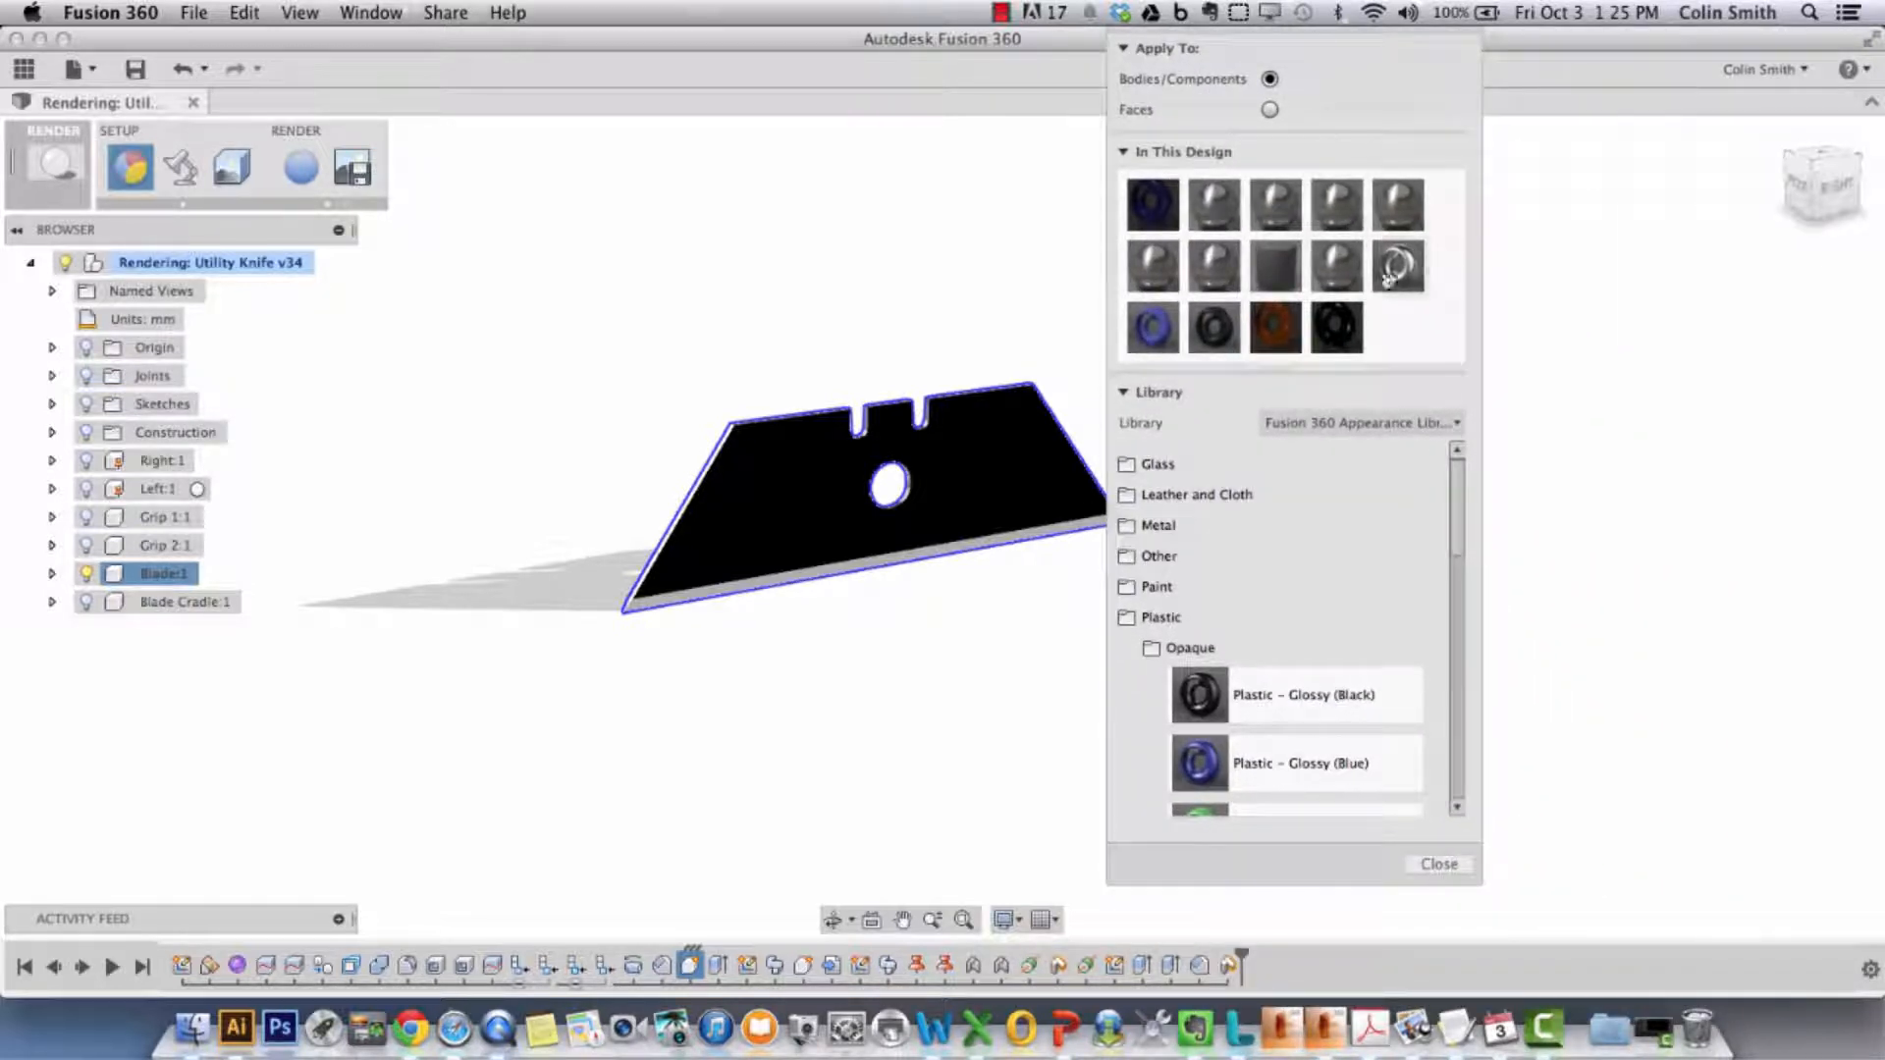
pyautogui.click(1439, 865)
pyautogui.click(160, 573)
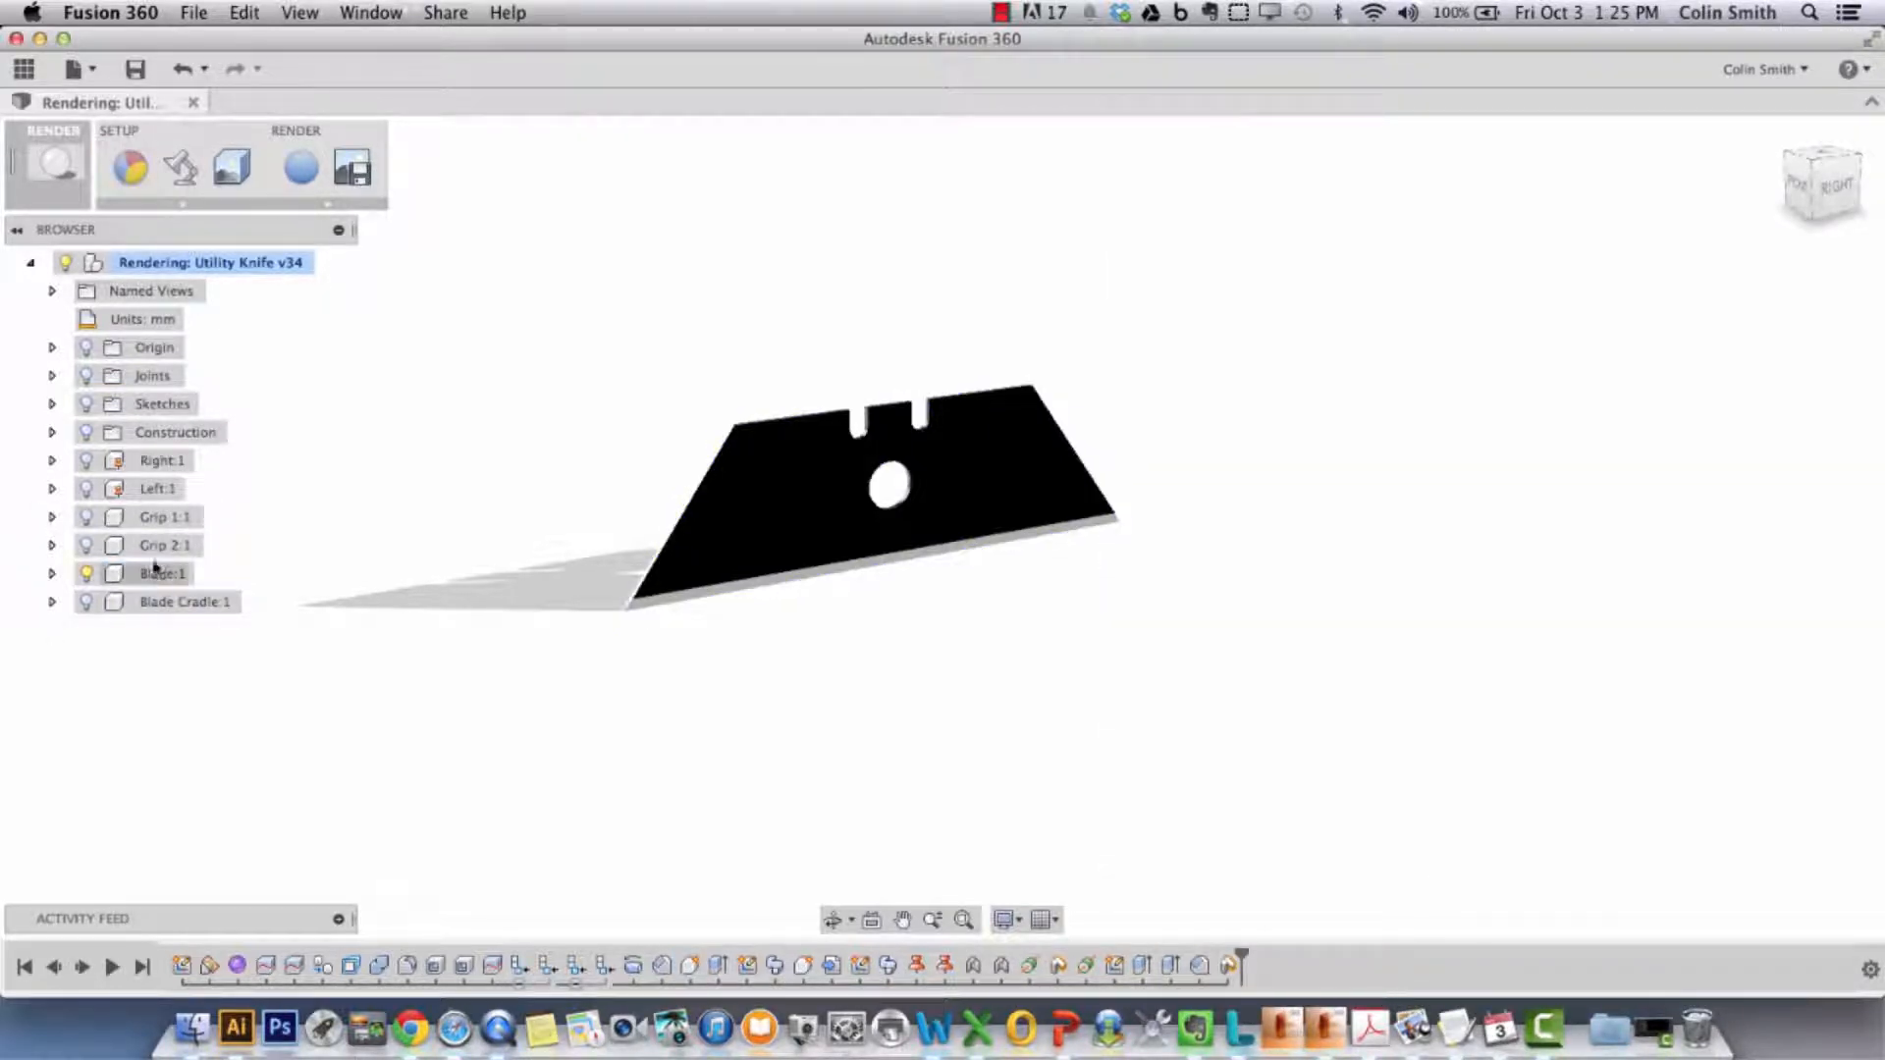
pyautogui.rightClick(160, 573)
pyautogui.click(283, 650)
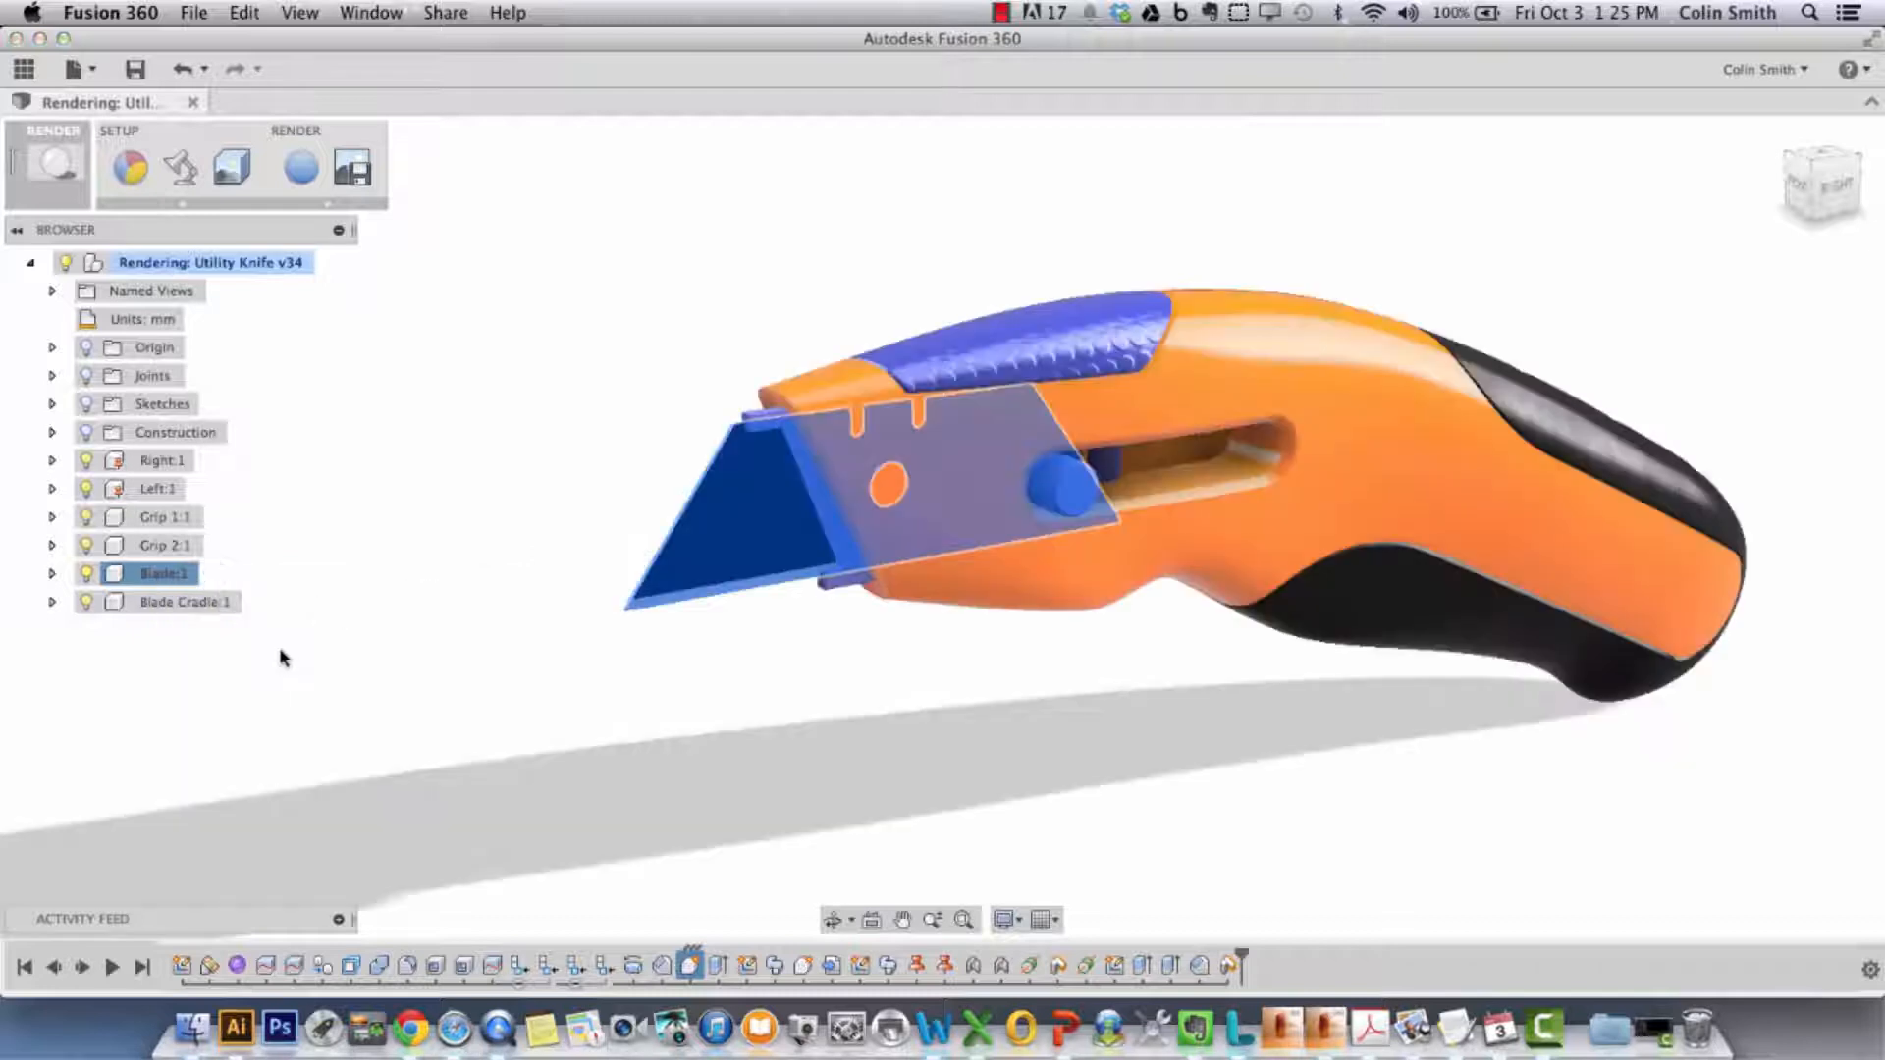
pyautogui.keyDown('shift'); pyautogui.moveTo(863, 787); pyautogui.dragTo(1003, 735, button='middle'); pyautogui.keyUp('shift')
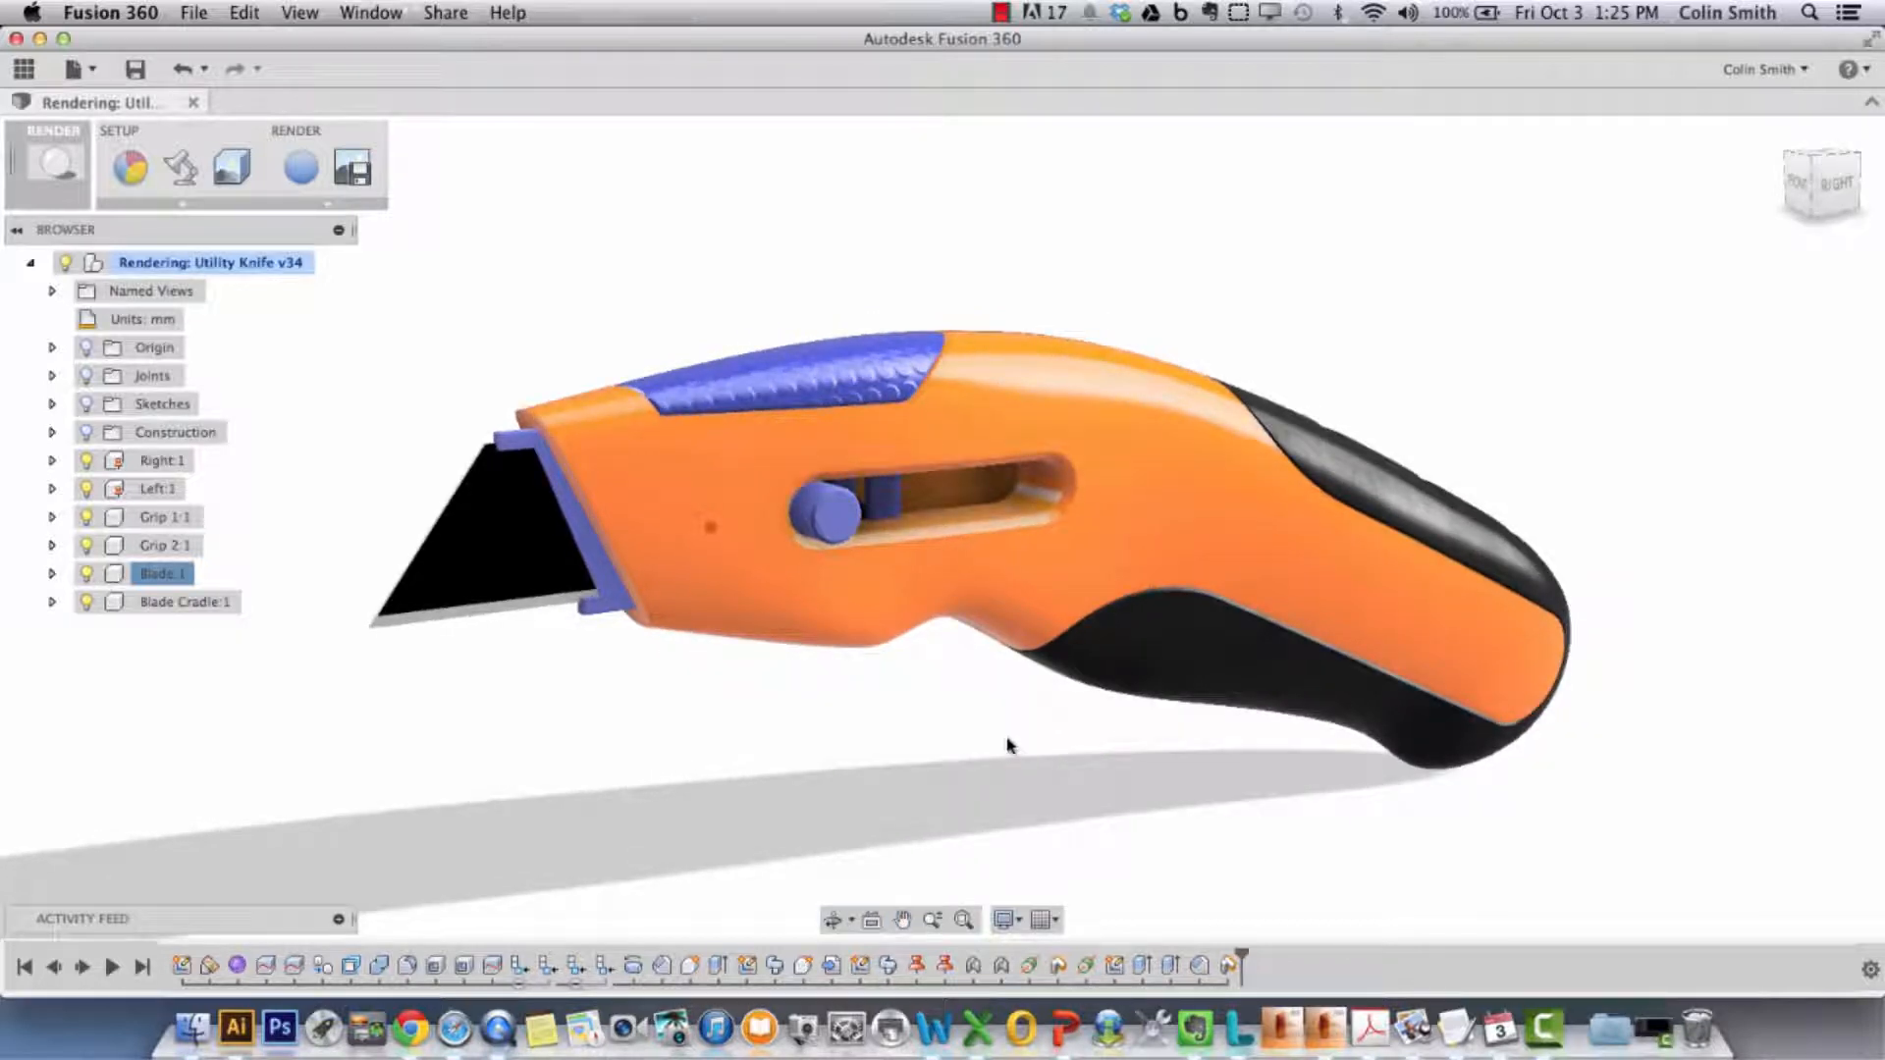